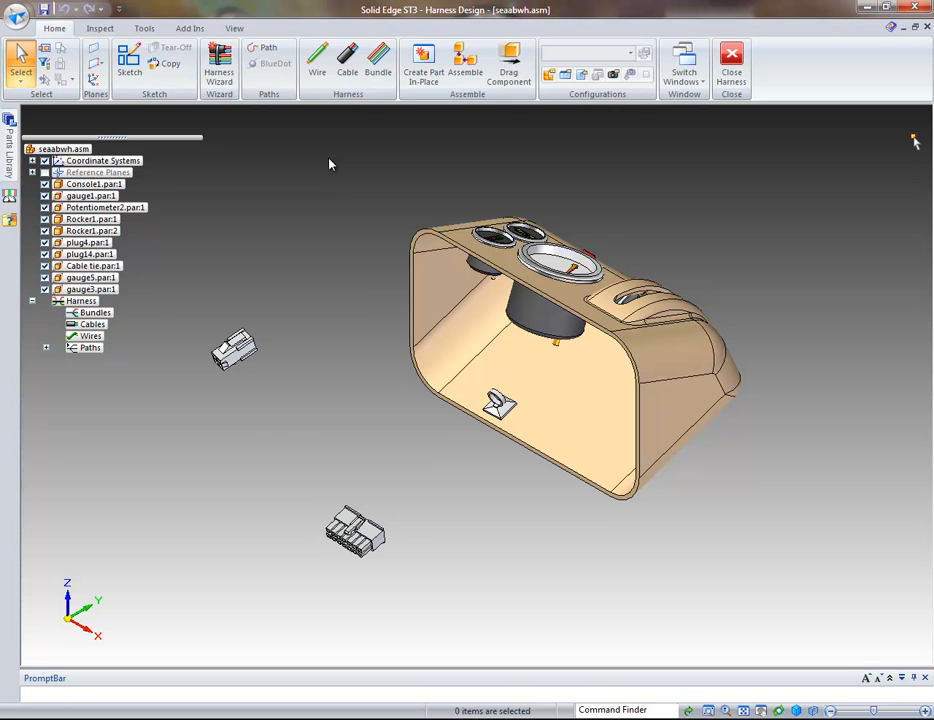
Step: Start the Harness Wizard in Sample format, loading seeabwh1.cmp as the component document and seeabwh1.con as the connection document
click(220, 74)
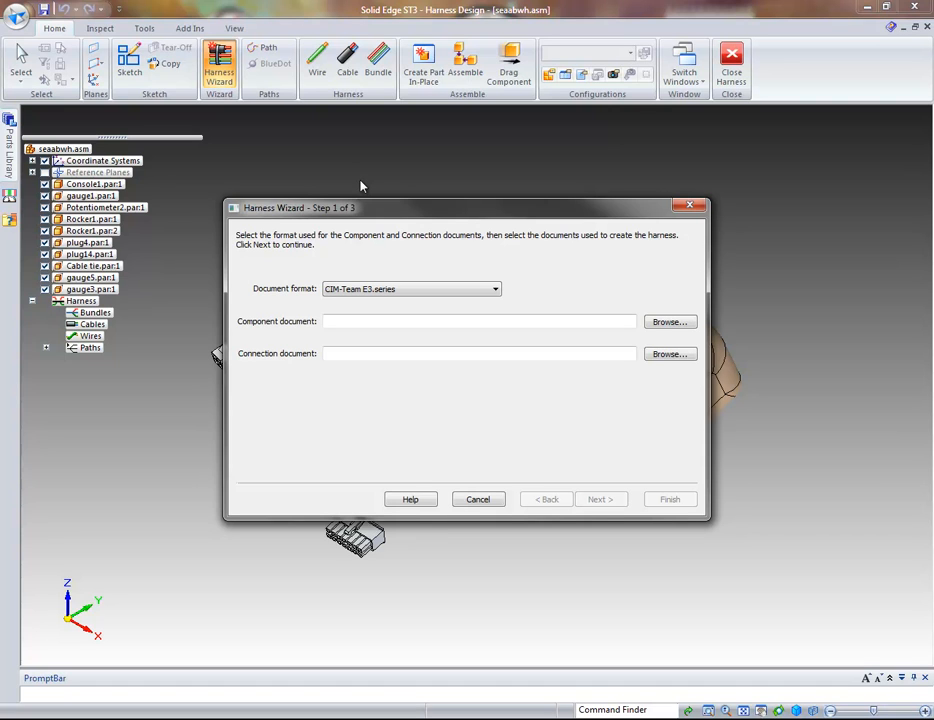
click(497, 290)
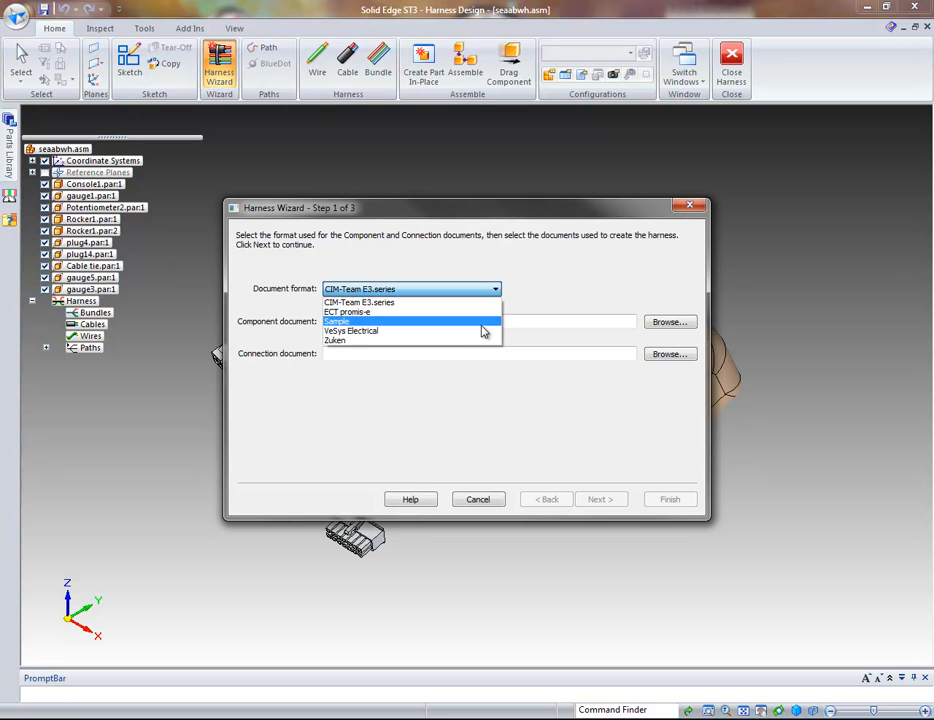
click(482, 322)
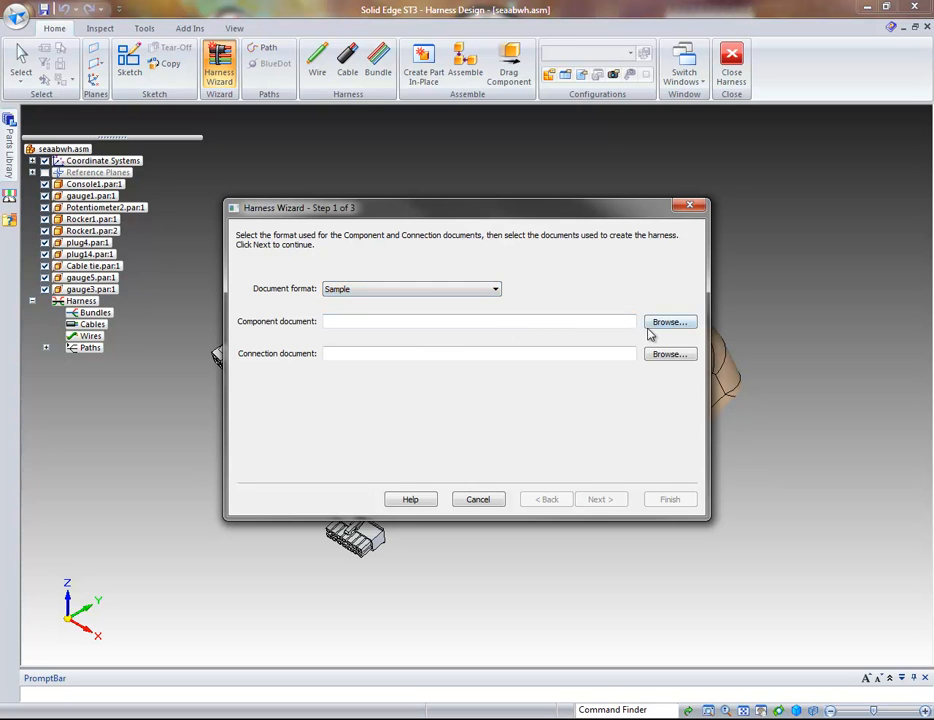
click(677, 324)
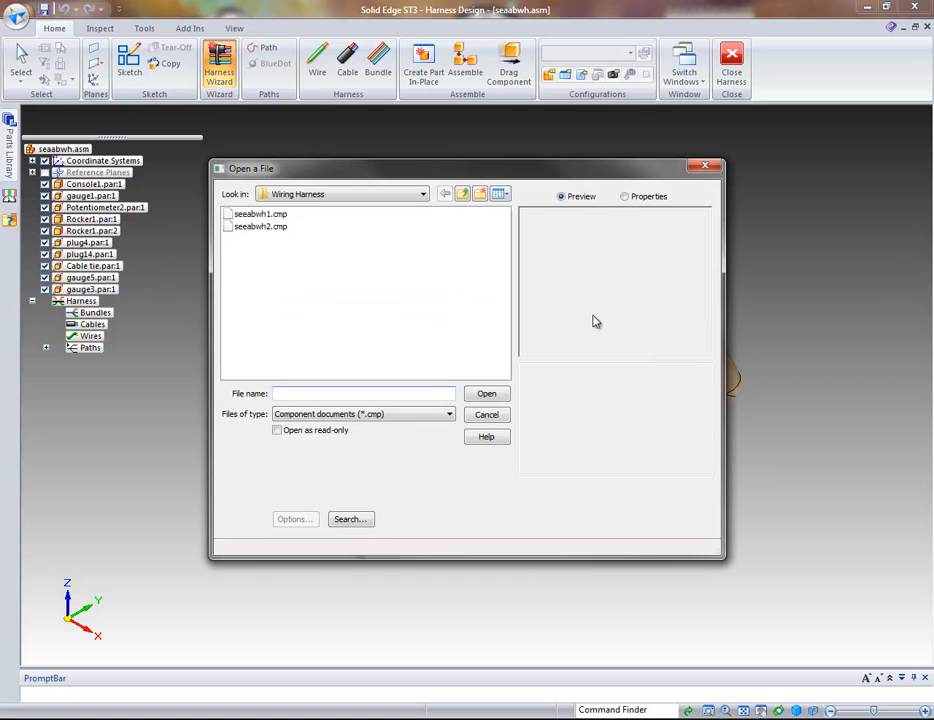
click(279, 216)
double_click(281, 220)
click(668, 358)
double_click(262, 214)
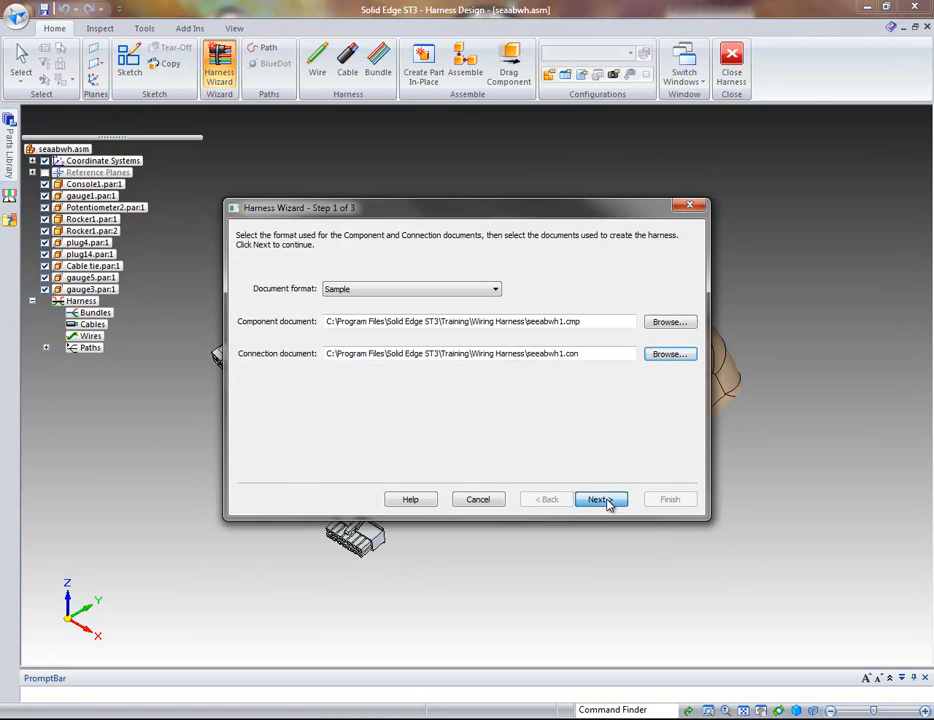
click(605, 502)
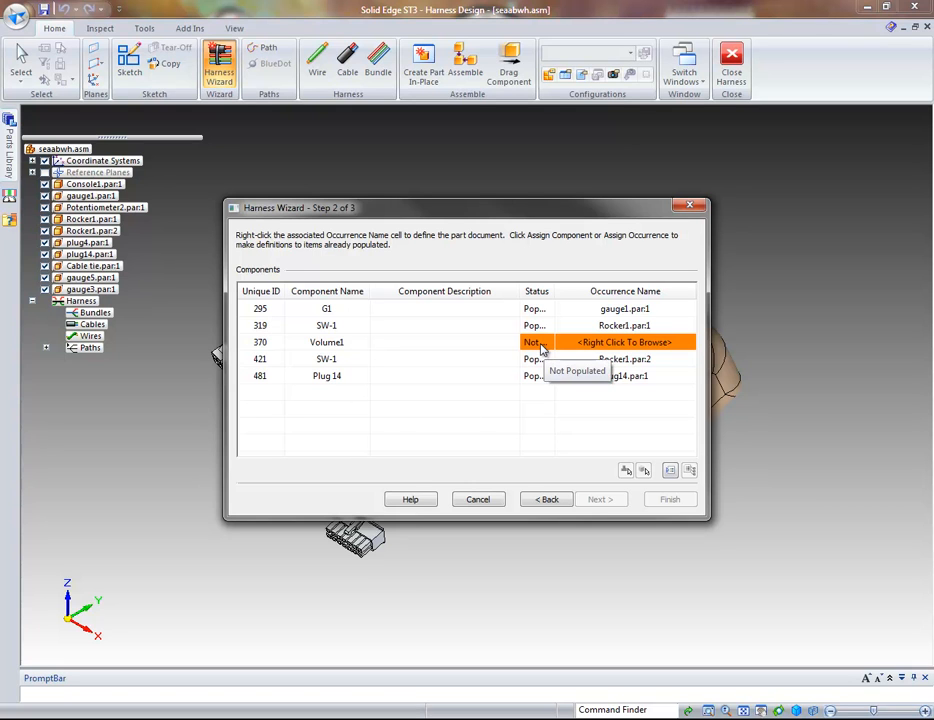
Step: Assign the potentiometer in the console, Potentiometer2.par:1, to the unpopulated Volume1 component and proceed to the connection definitions
mouse_move(520, 291)
mouse_down()
mouse_move(452, 290)
mouse_move(534, 292)
mouse_up()
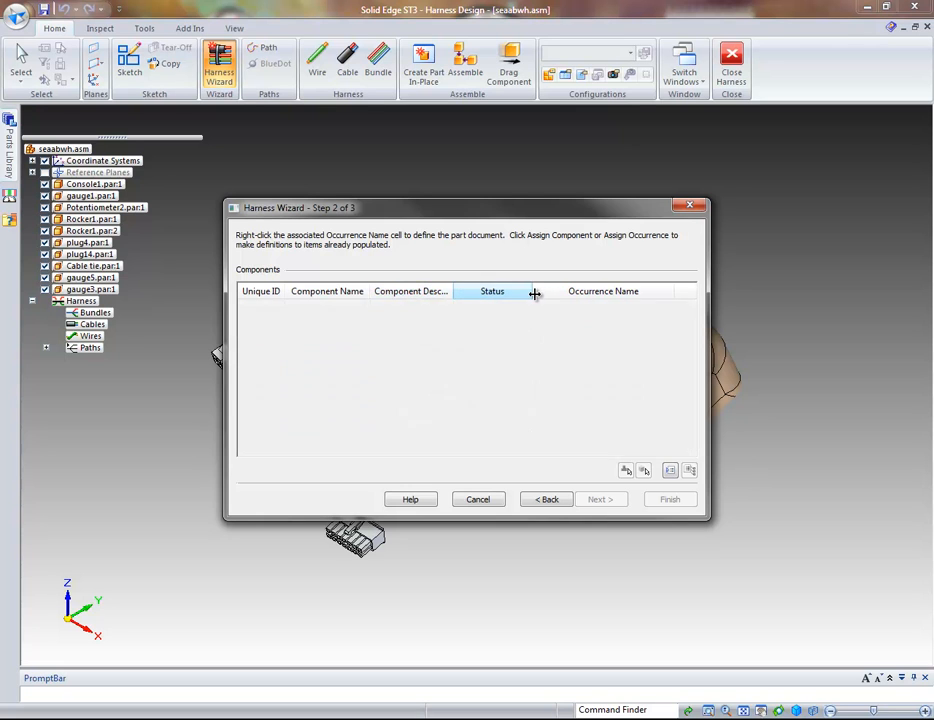
click(505, 345)
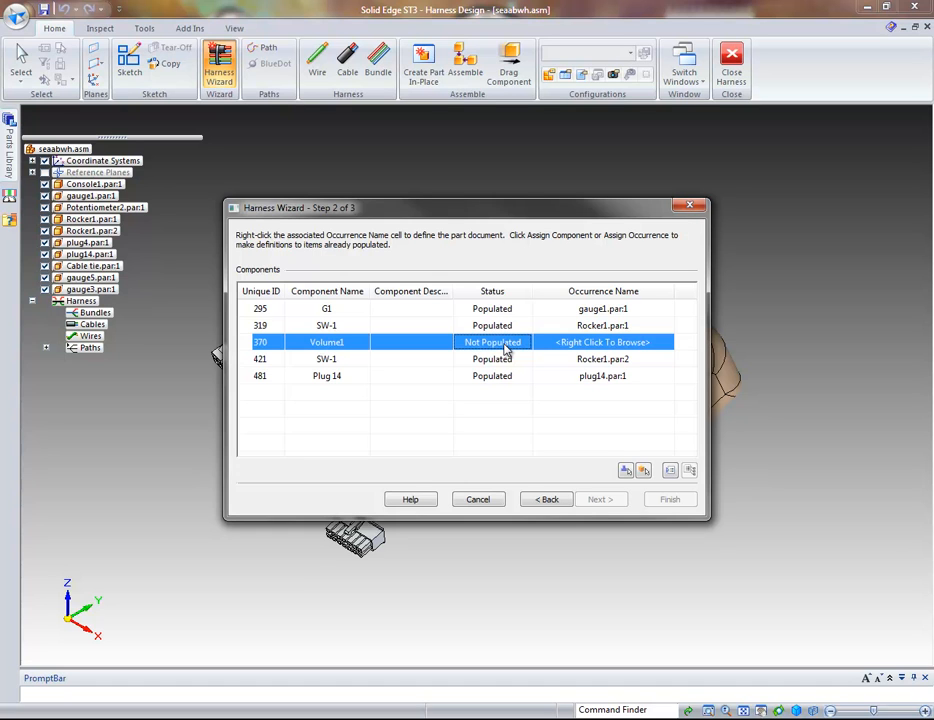
click(625, 470)
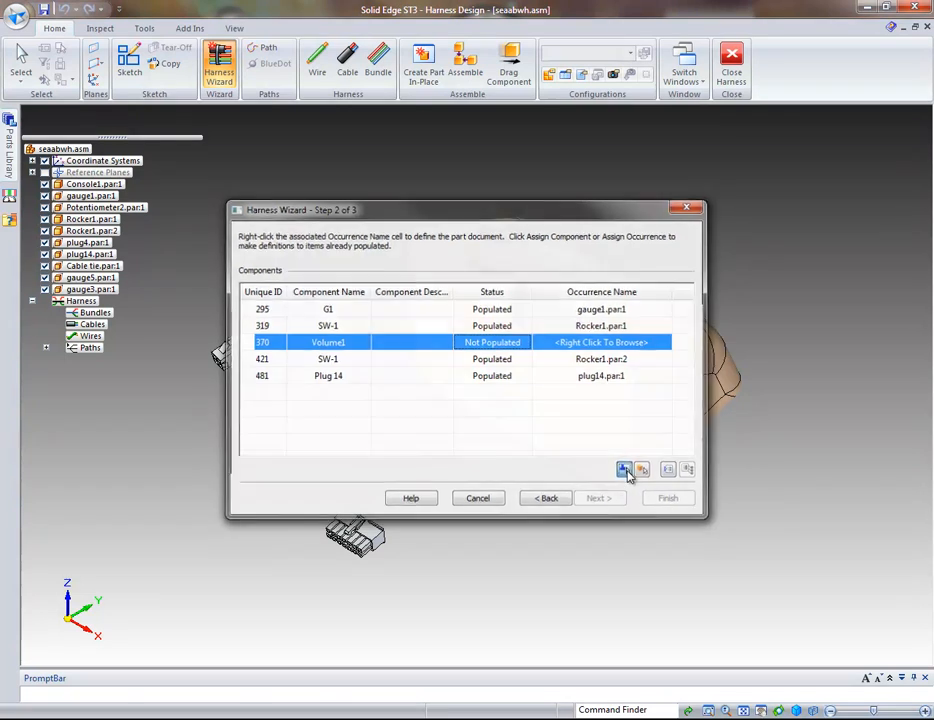
scroll(748, 562, up, 3)
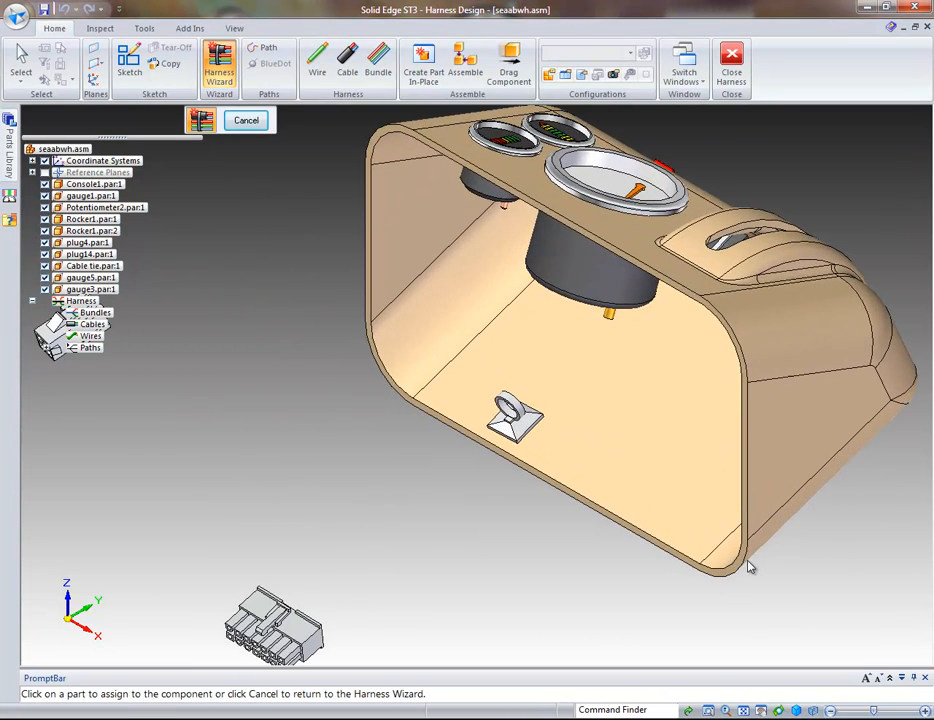
middle_drag(652, 440, 675, 415)
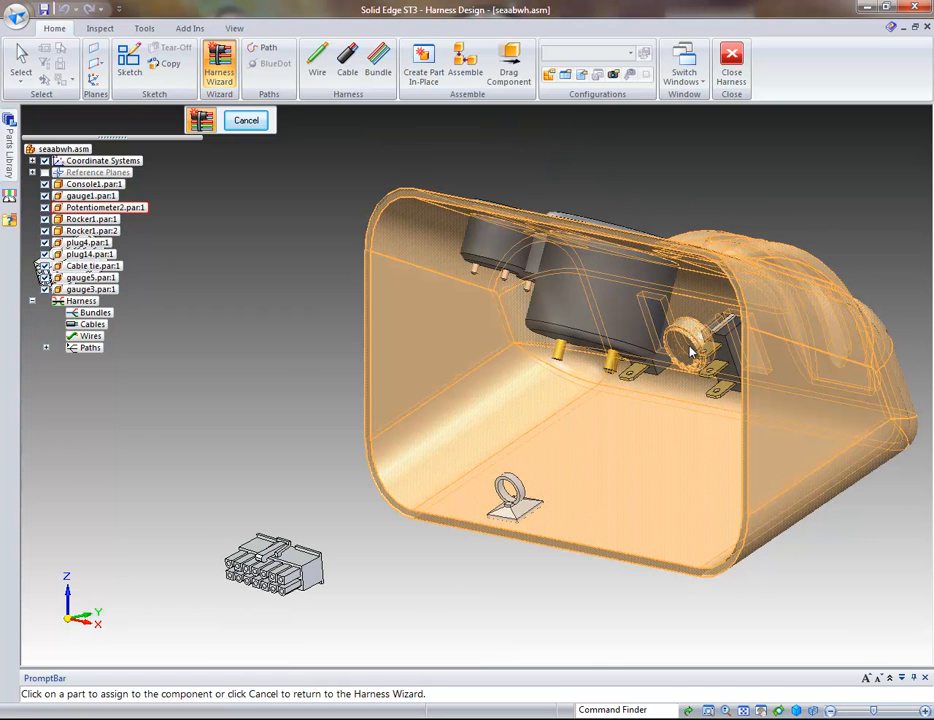
click(690, 352)
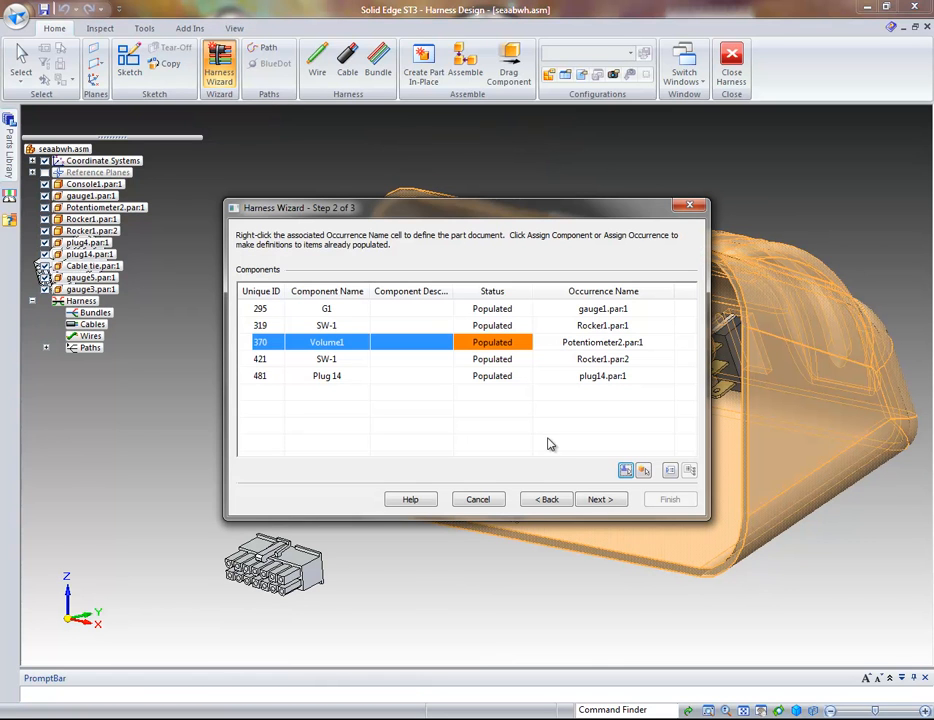
click(604, 501)
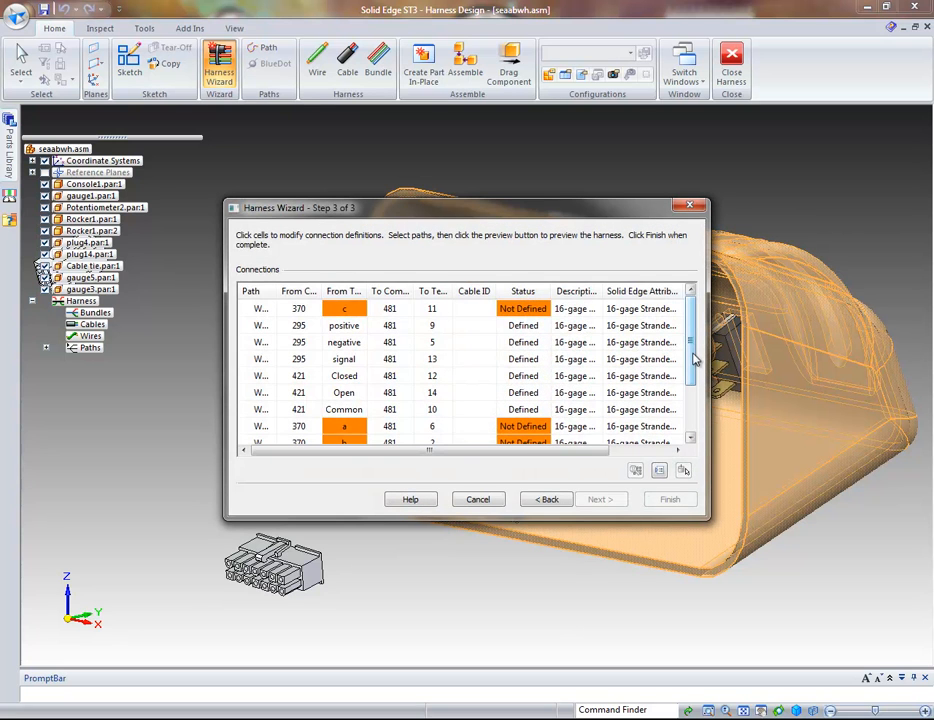
Step: Define terminal c of component 370 by assigning it to a small circular edge on the potentiometer
drag(695, 345, 693, 377)
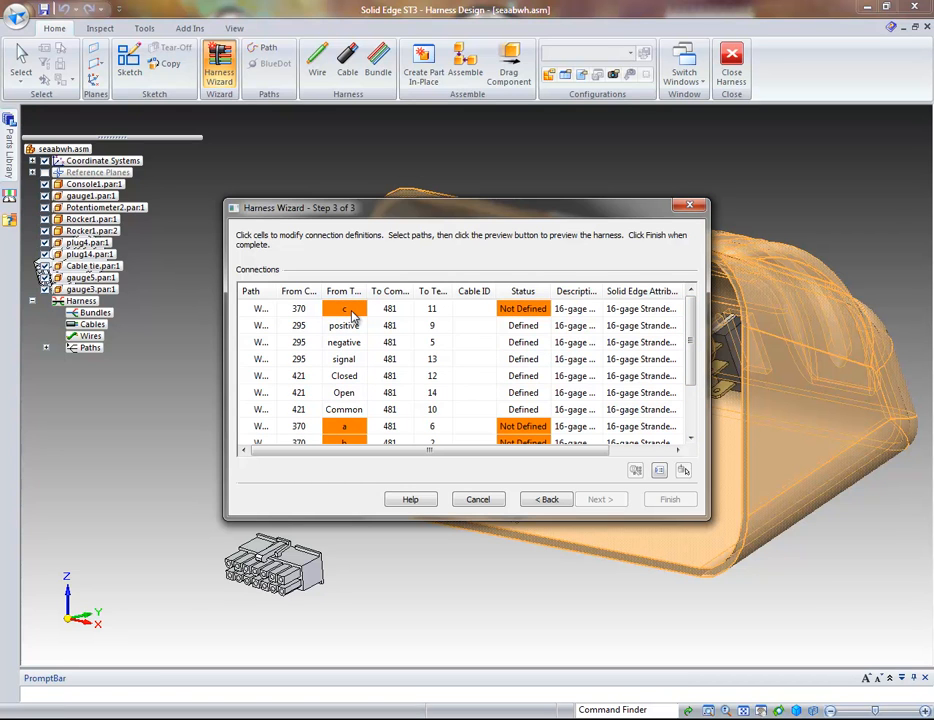
click(350, 312)
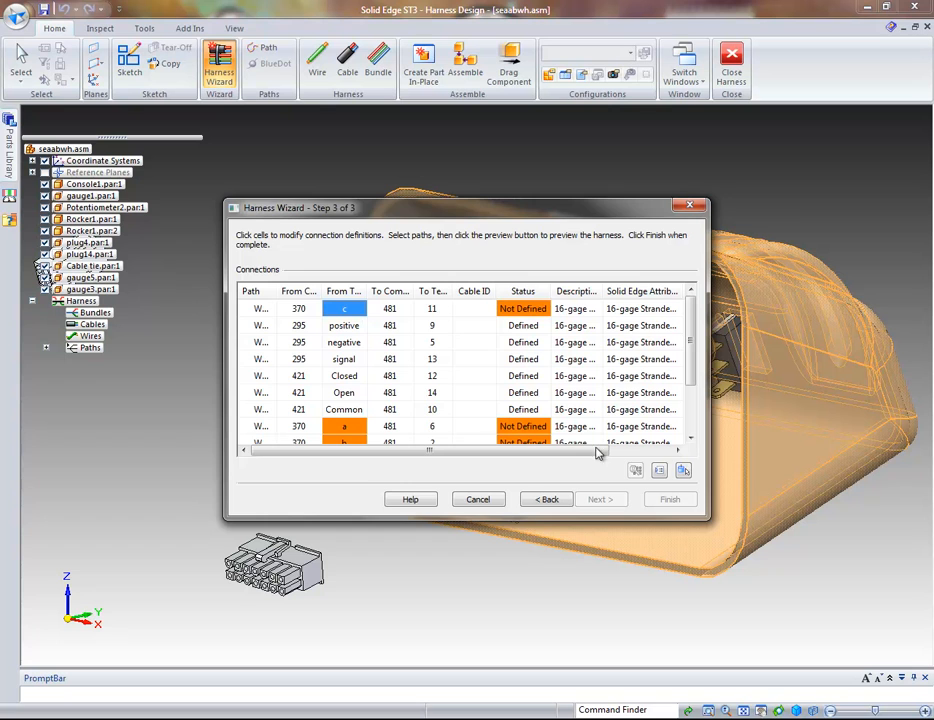
click(684, 472)
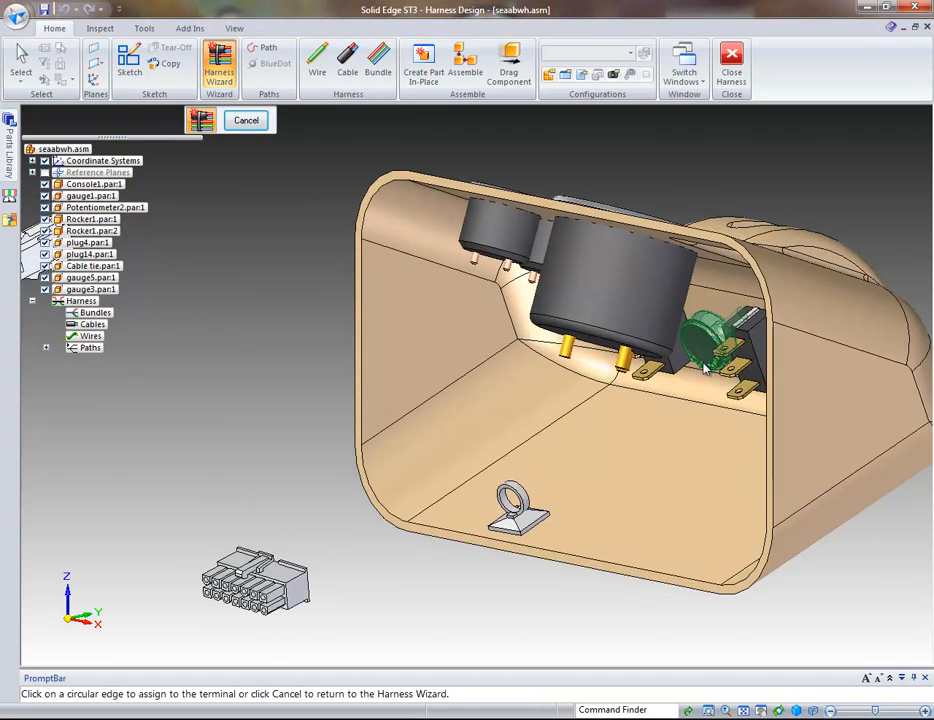
scroll(705, 368, up, 6)
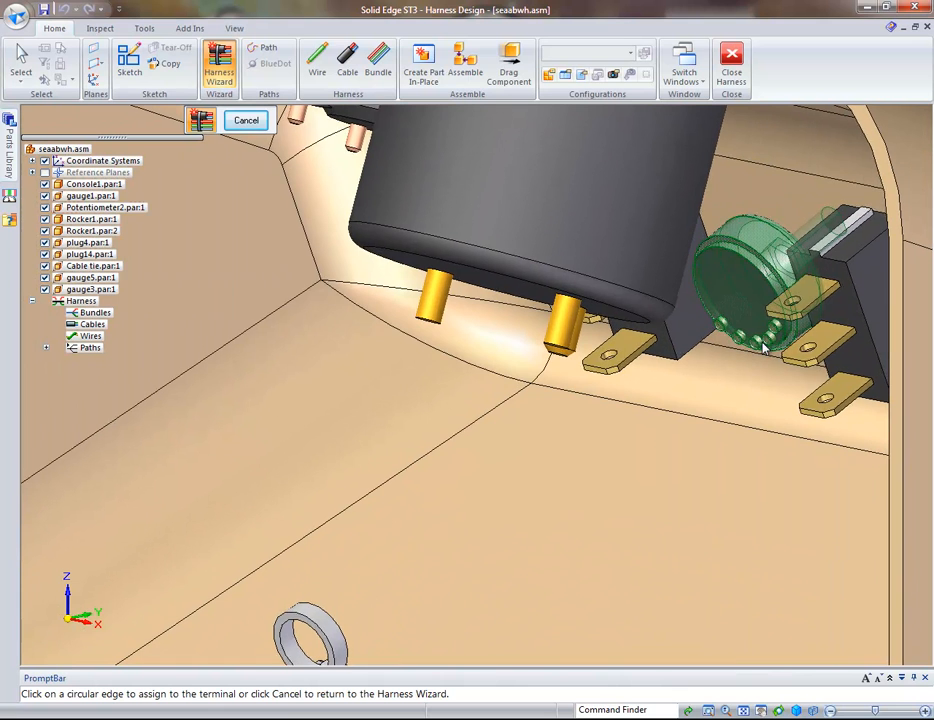
click(756, 344)
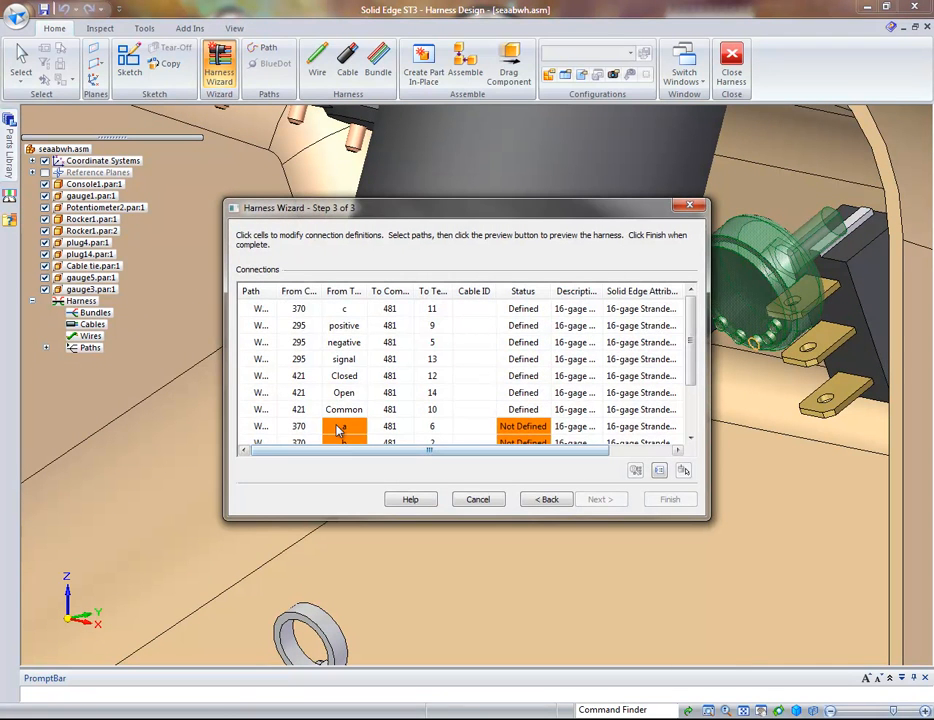
Step: Define terminals a and b of component 370 by assigning each to its own circular edge on the potentiometer
click(350, 427)
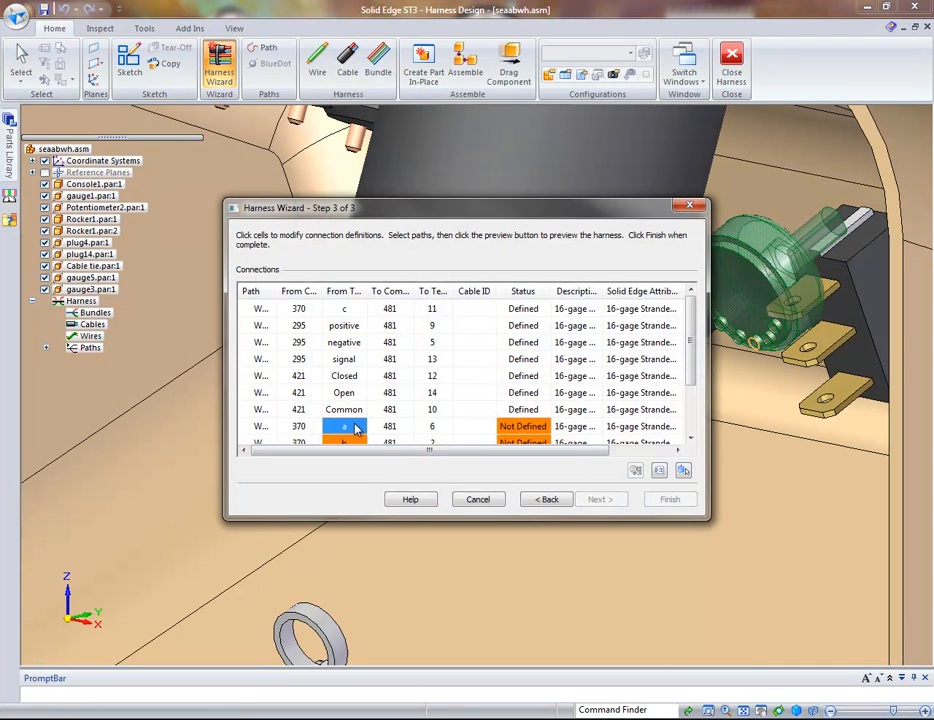
click(683, 470)
click(748, 348)
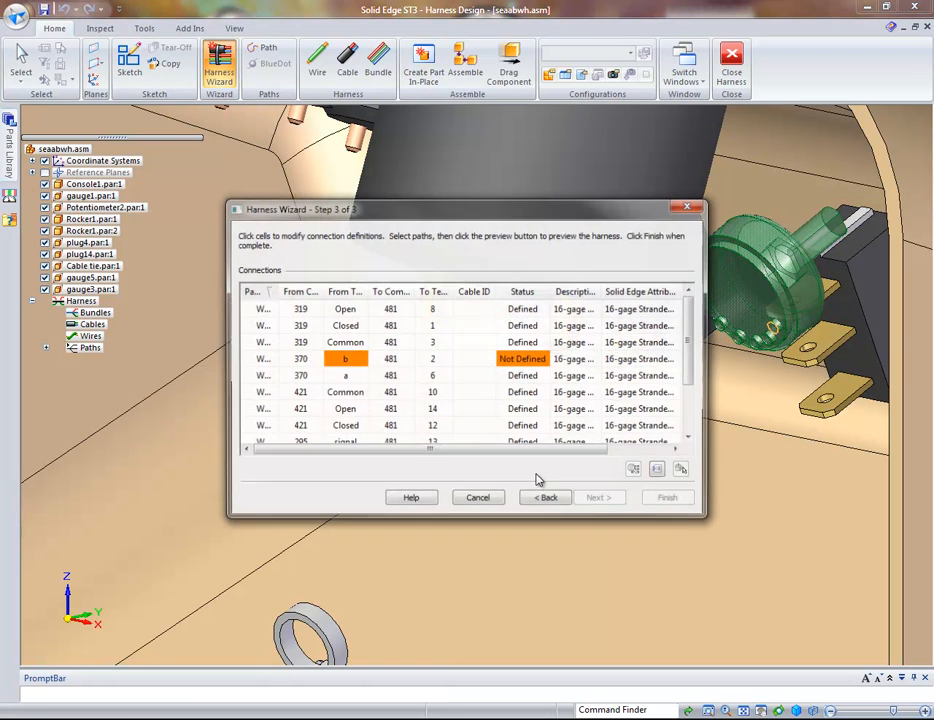
click(344, 359)
click(683, 470)
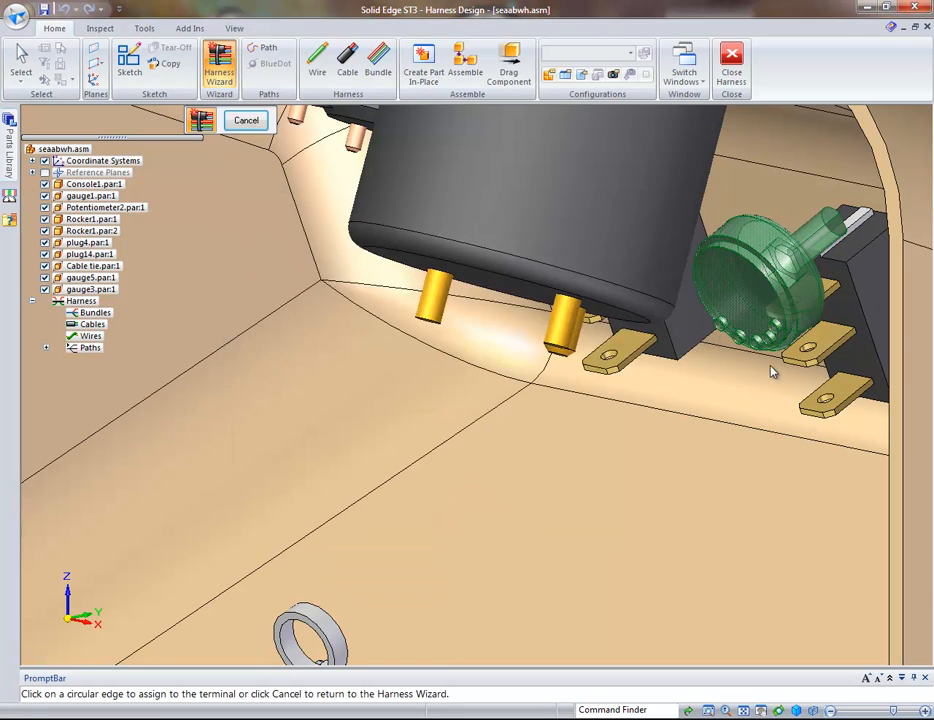
click(768, 345)
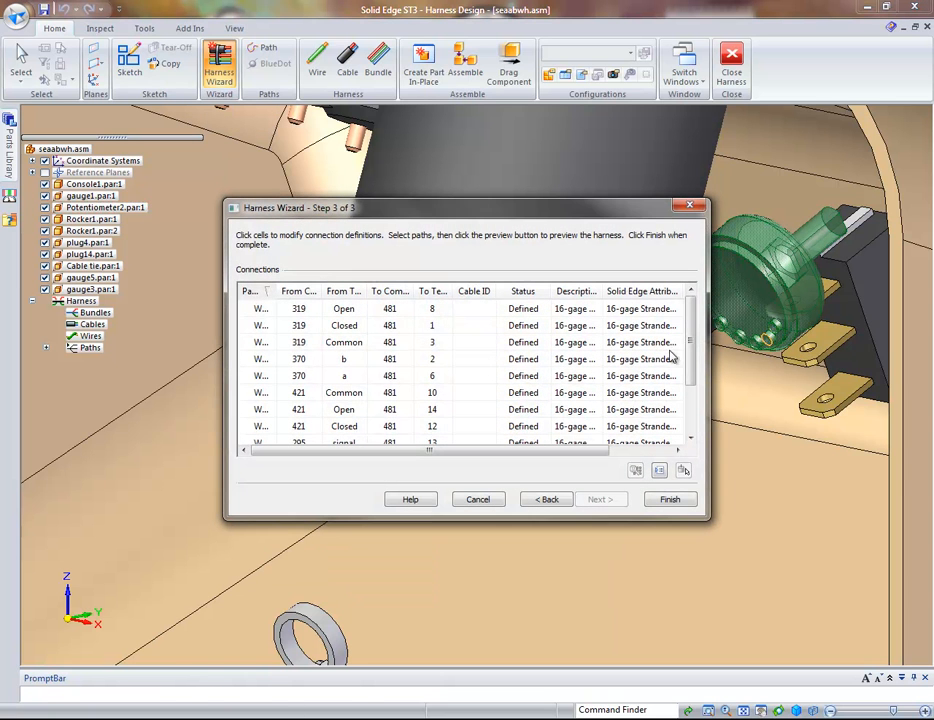
Step: Increase the number of points per wire by two in the connection options and finish generating the harness
mouse_move(689, 350)
mouse_down()
mouse_move(684, 397)
mouse_move(694, 337)
mouse_up()
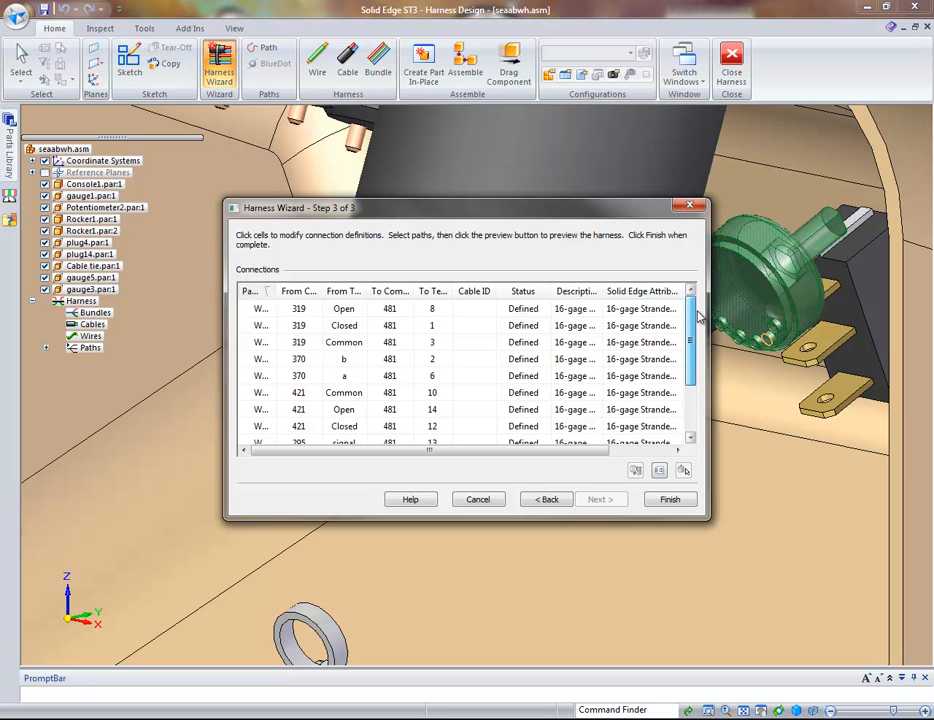
click(659, 470)
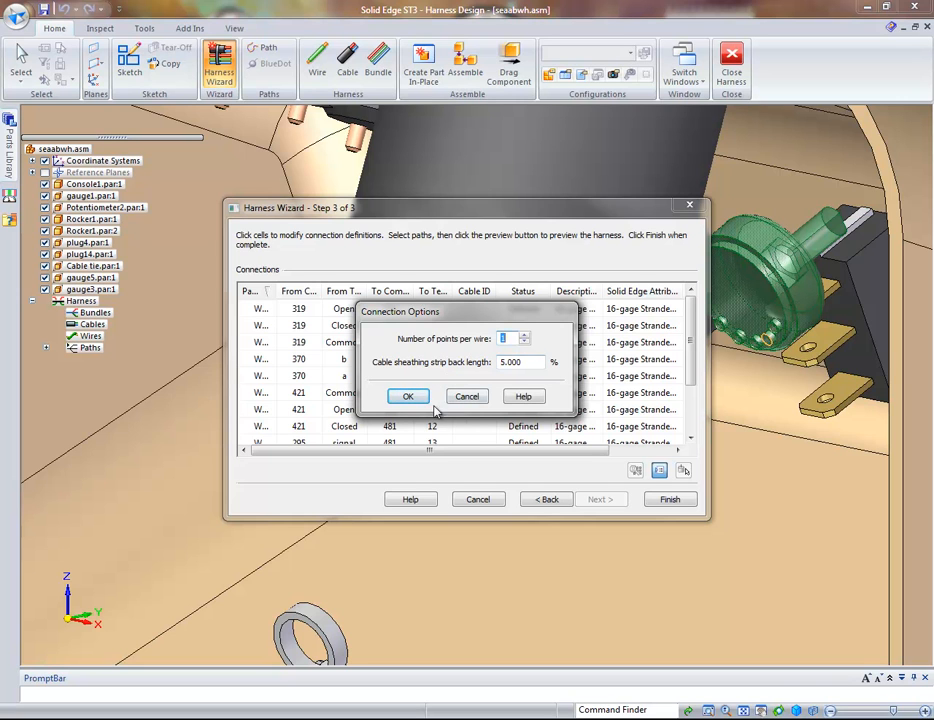
click(526, 335)
click(526, 335)
click(407, 398)
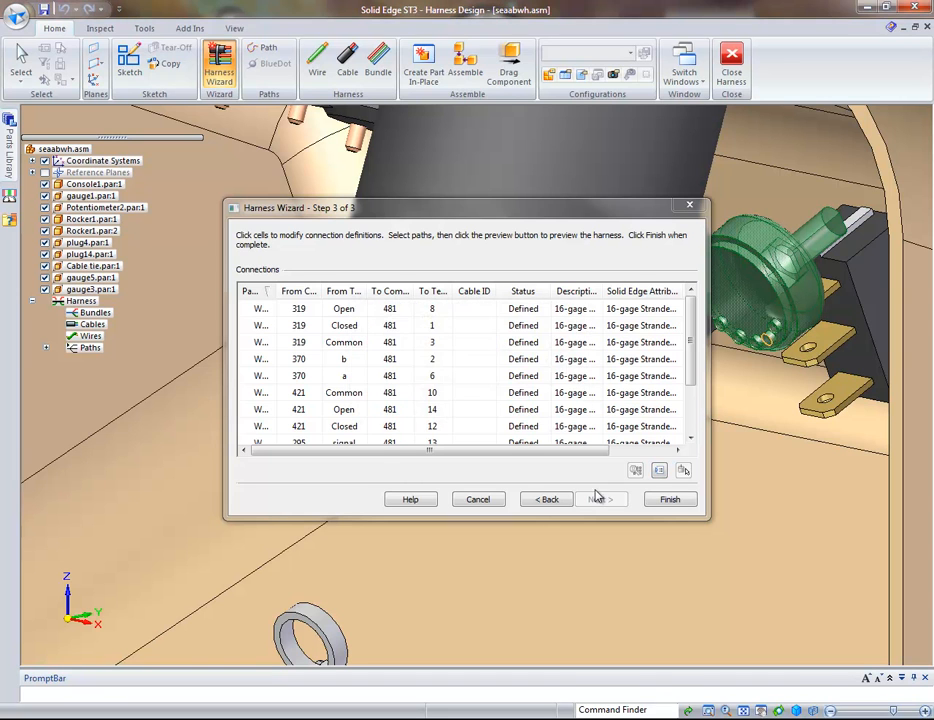
click(670, 500)
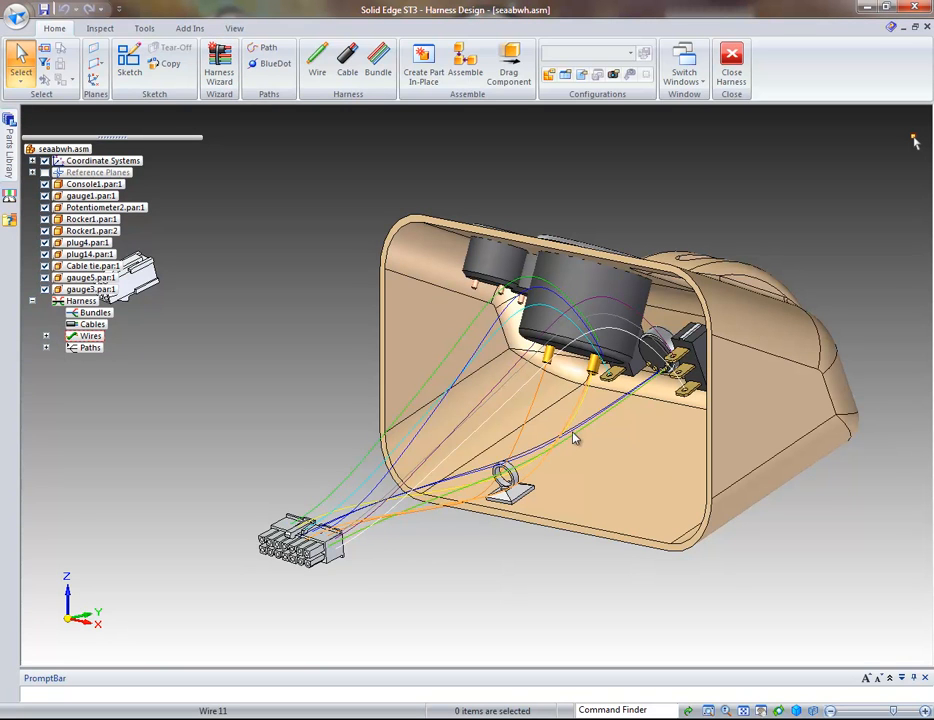
Step: Edit Path_4 of the wire near the cable tie, moving its point nearest the plug to about X -49, Y -168, Z -91 mm
middle_drag(434, 578, 445, 580)
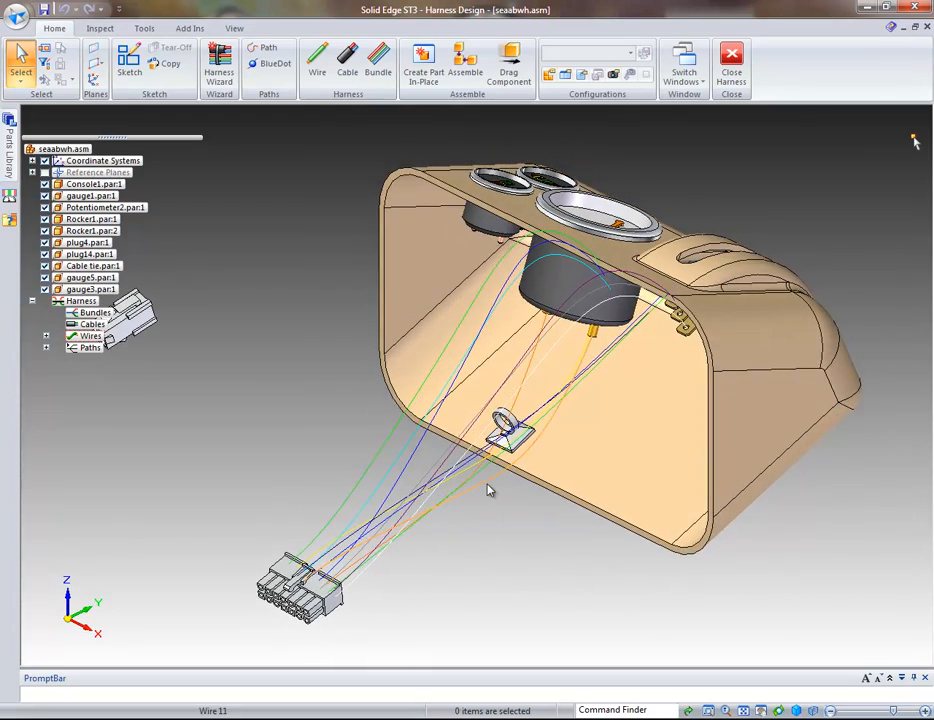
scroll(489, 492, up, 8)
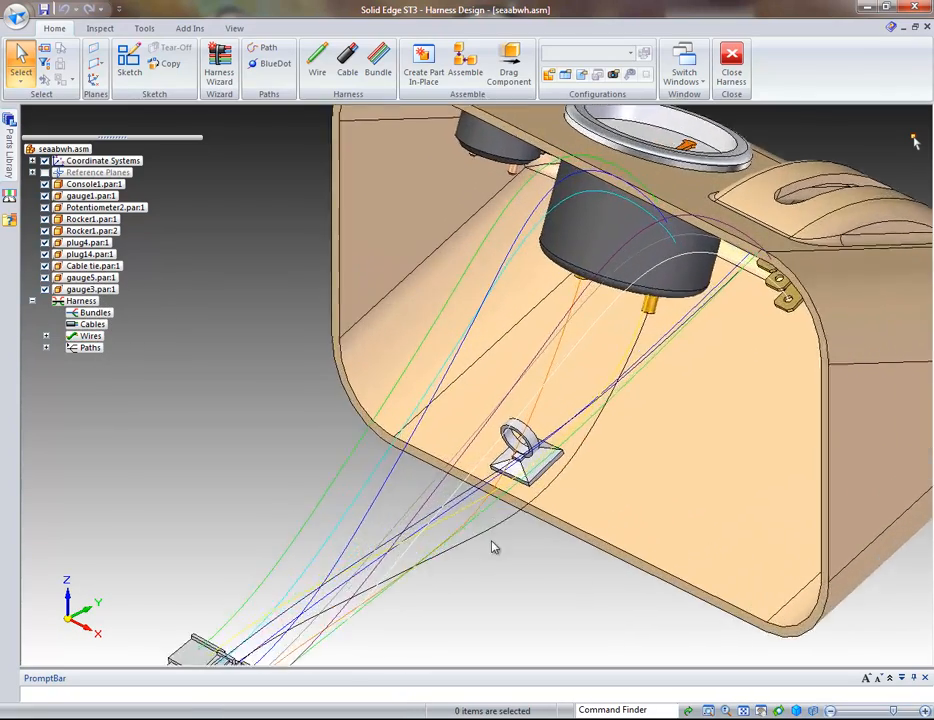
scroll(509, 615, up, 5)
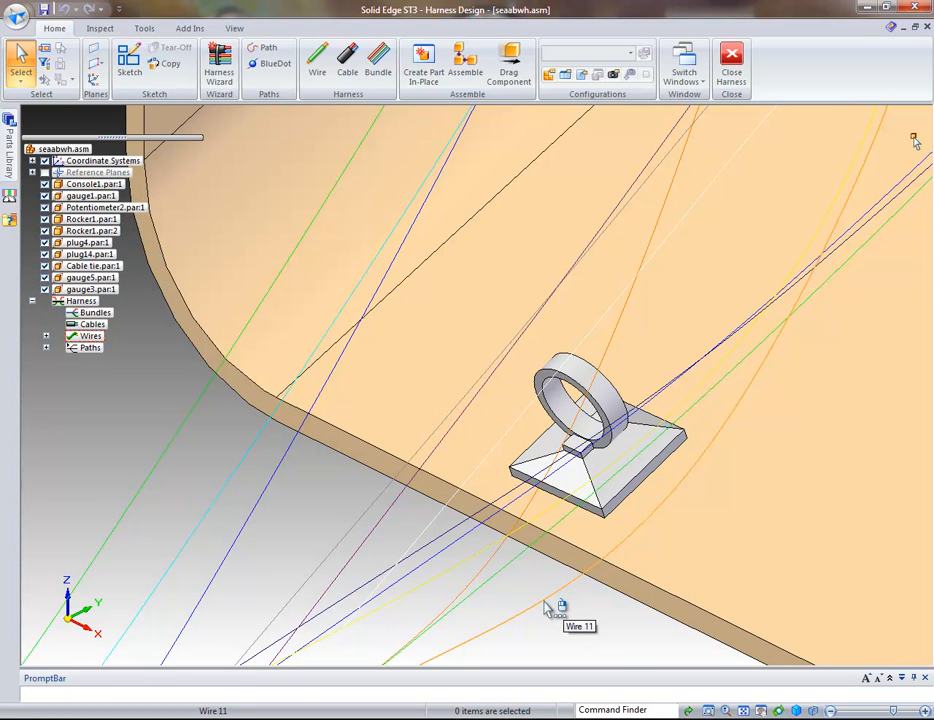
right_click(545, 607)
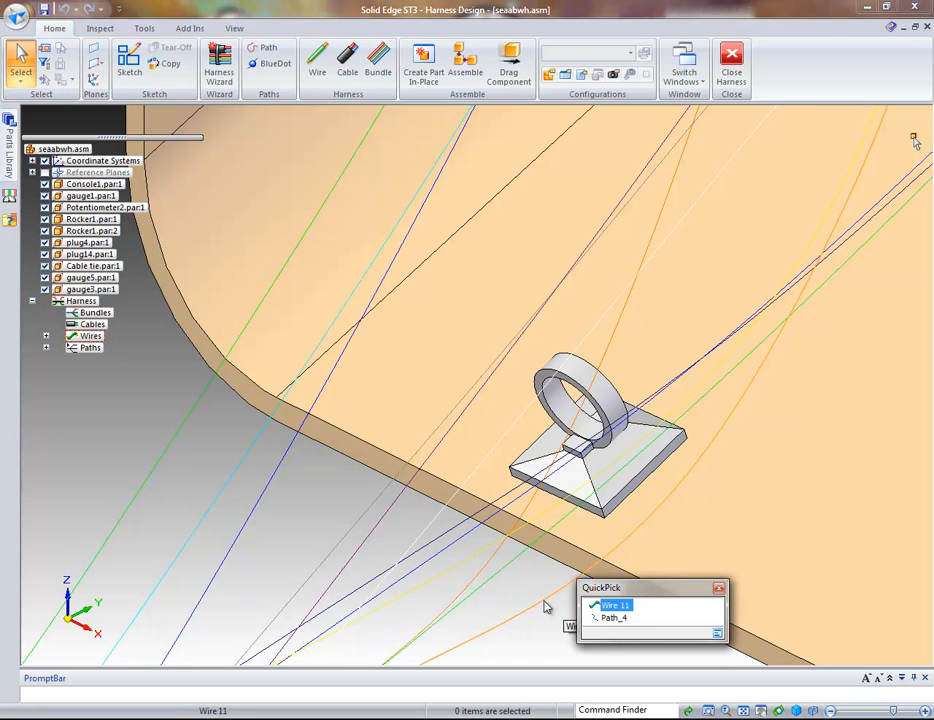
click(608, 624)
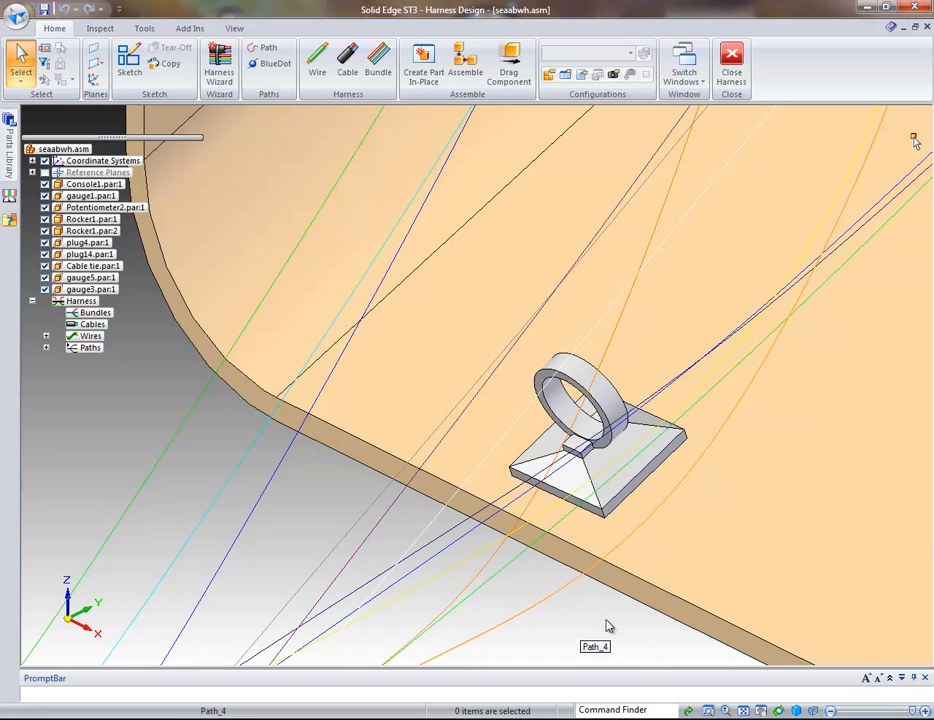
click(567, 616)
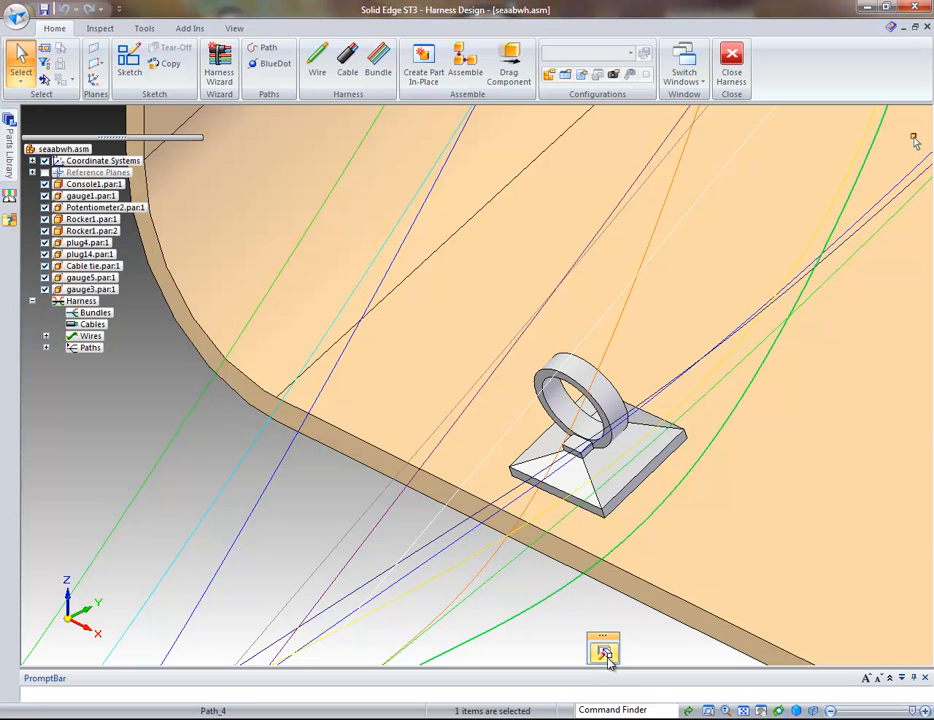
click(605, 656)
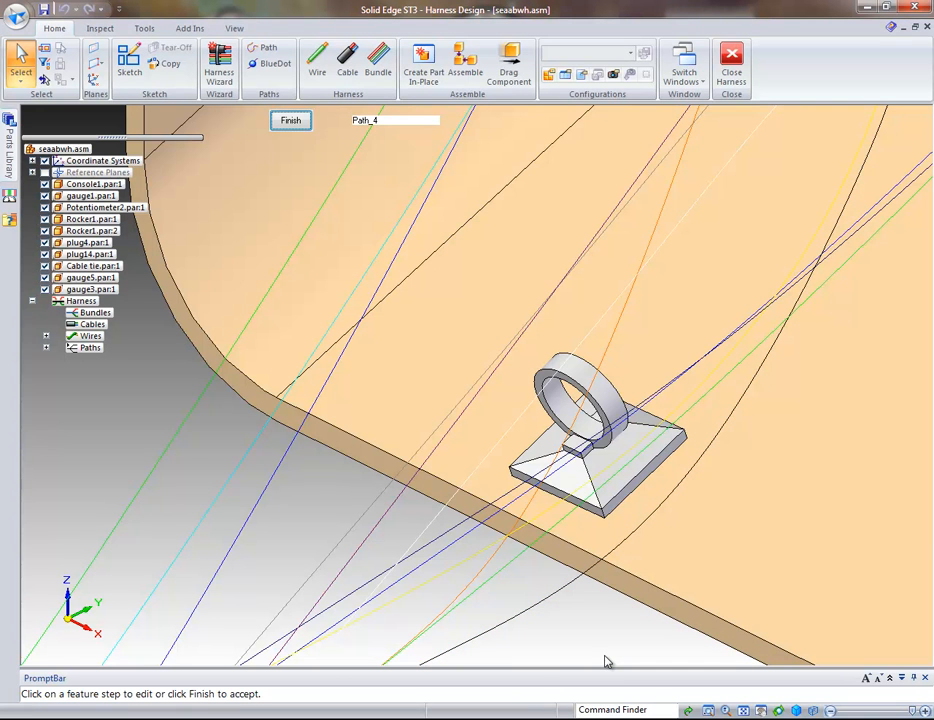
scroll(600, 640, down, 5)
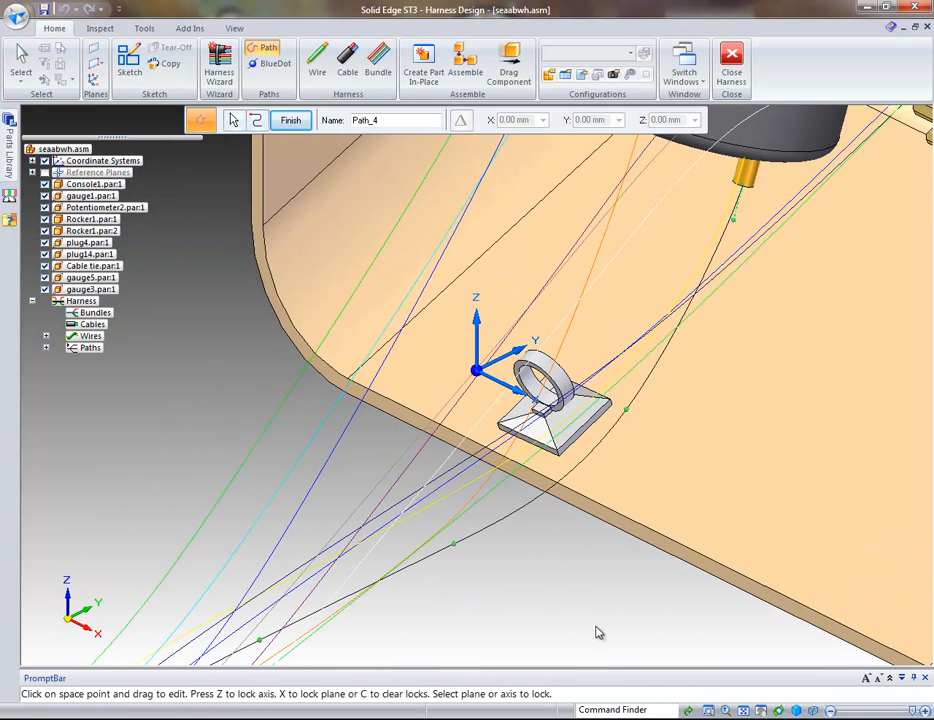
scroll(621, 409, down, 1)
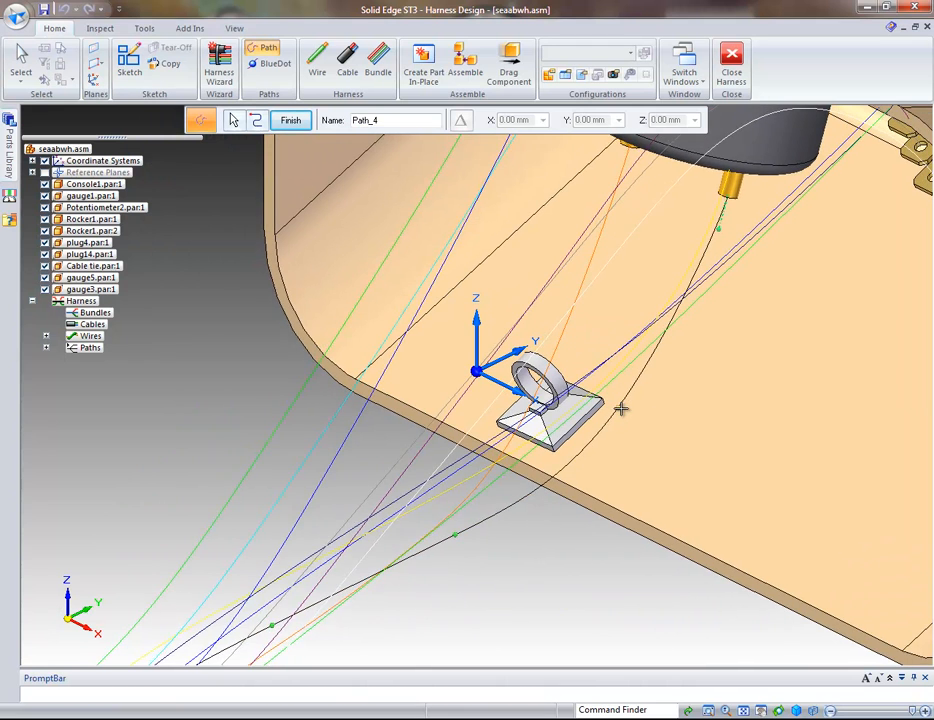
ctrl+scroll(615, 415, down, 2)
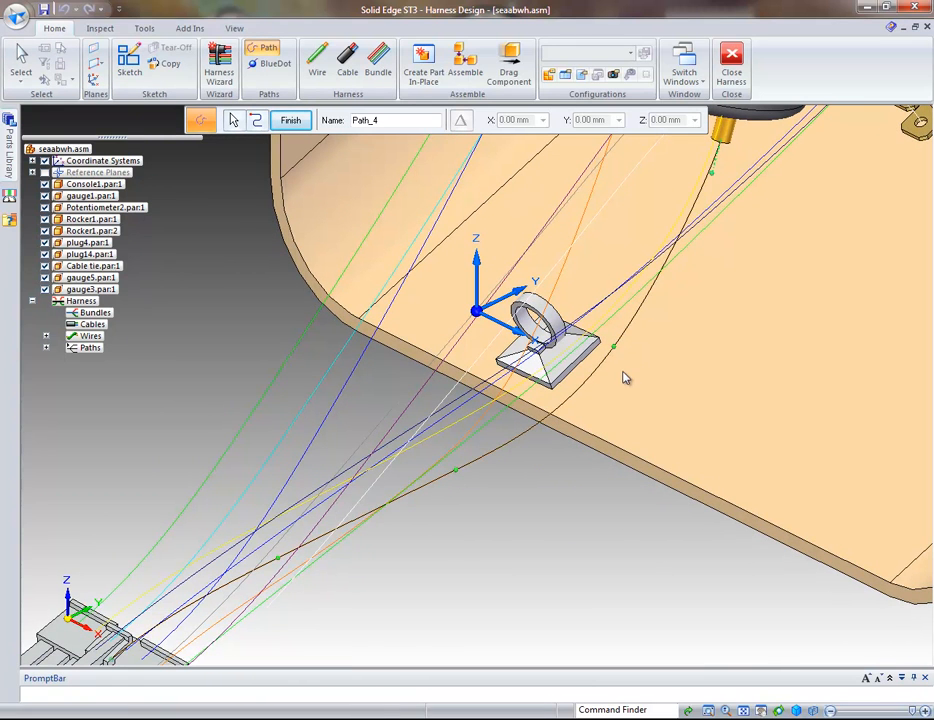
click(280, 563)
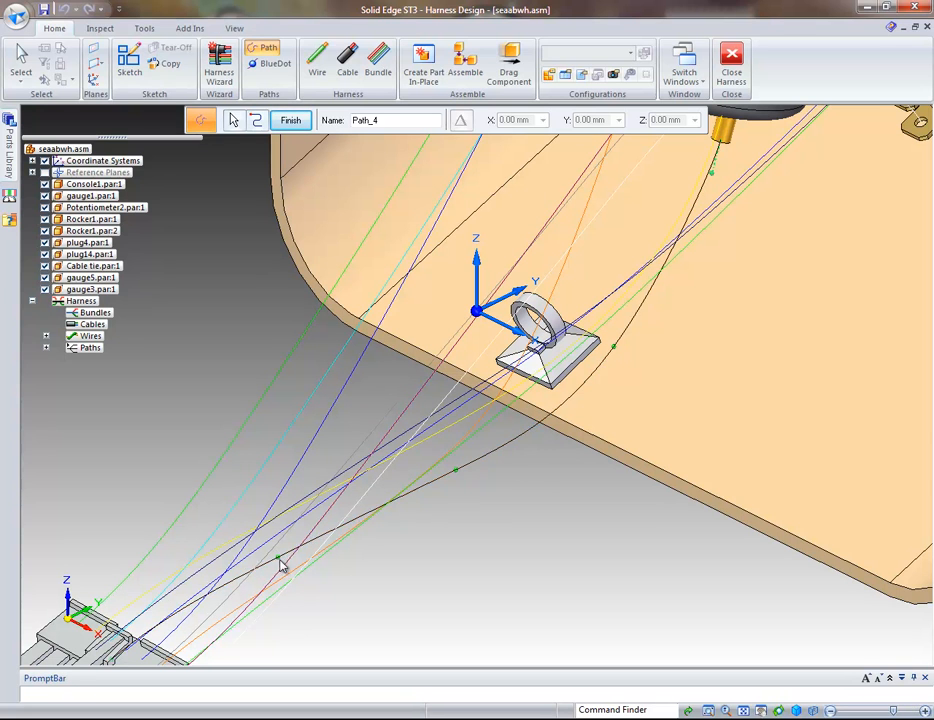
mouse_move(289, 579)
mouse_down()
mouse_move(313, 612)
mouse_move(348, 634)
mouse_move(284, 556)
mouse_up()
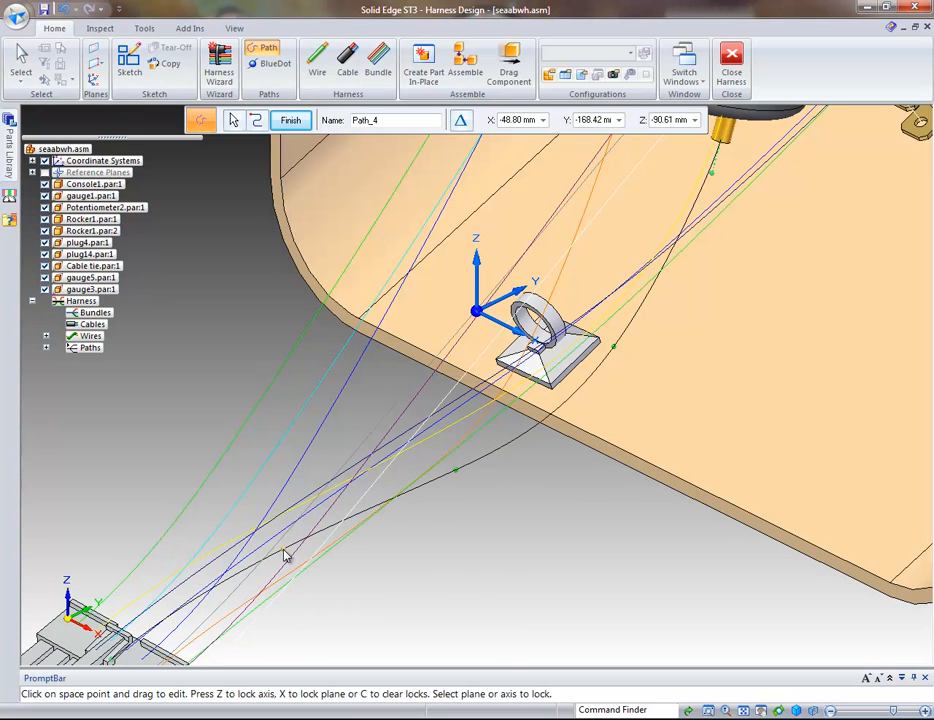
click(290, 120)
click(541, 547)
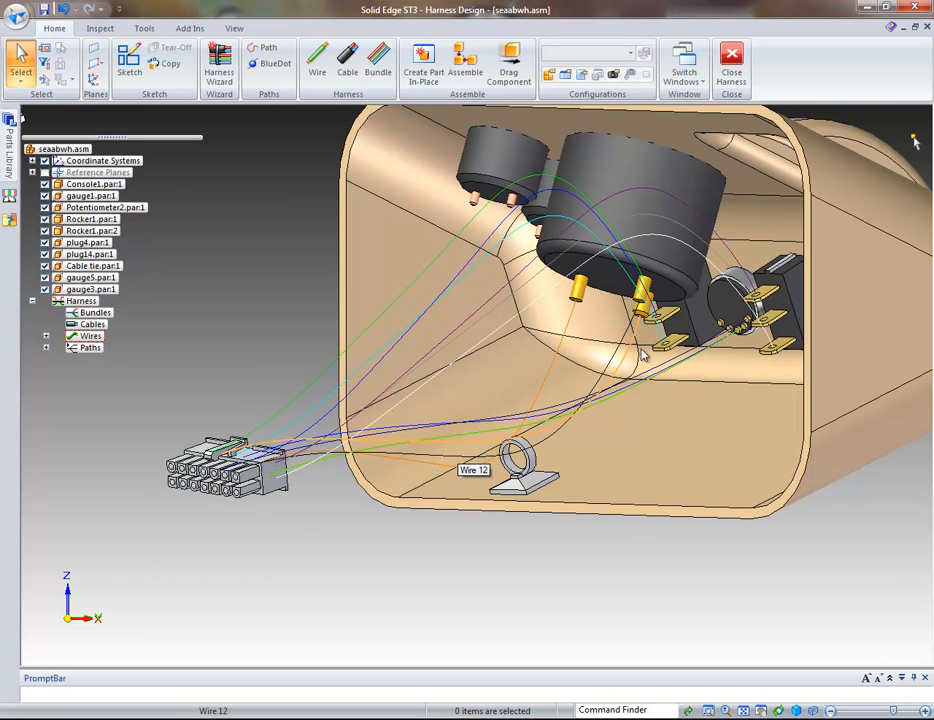
Step: Hide the console housing, Console1.par:1, so the wires and connected components are exposed
middle_drag(573, 400, 567, 420)
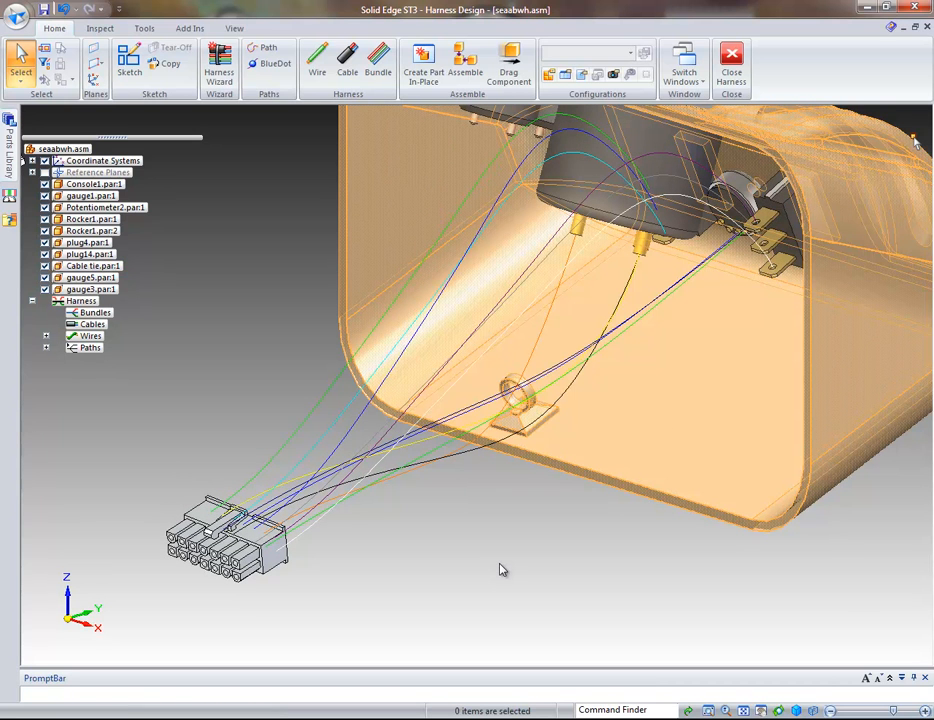
ctrl+scroll(500, 564, up, 4)
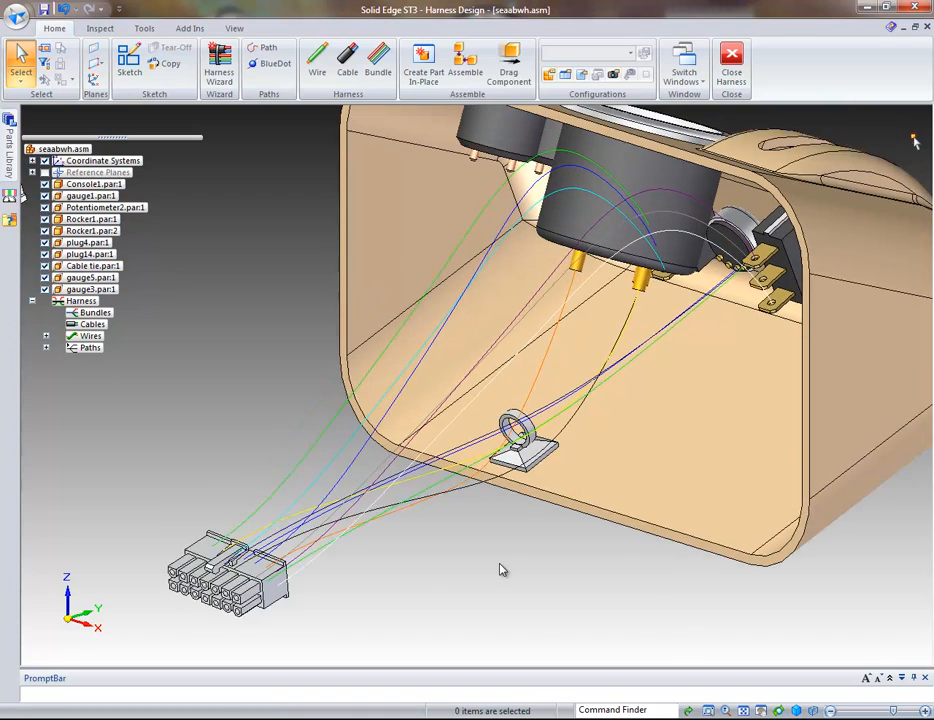
scroll(500, 564, down, 1)
click(688, 459)
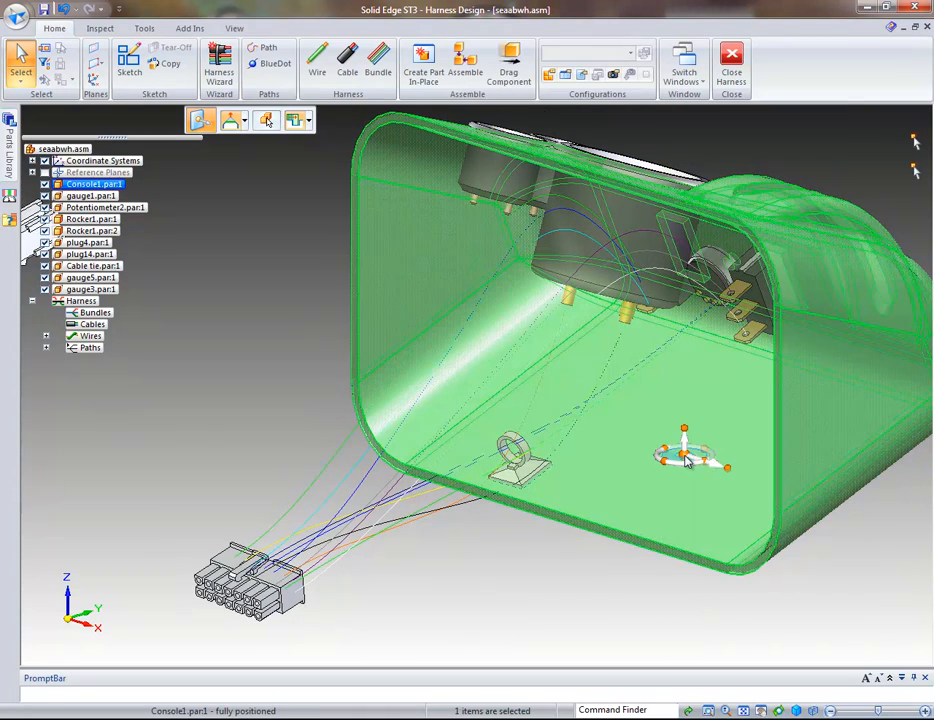
right_click(688, 459)
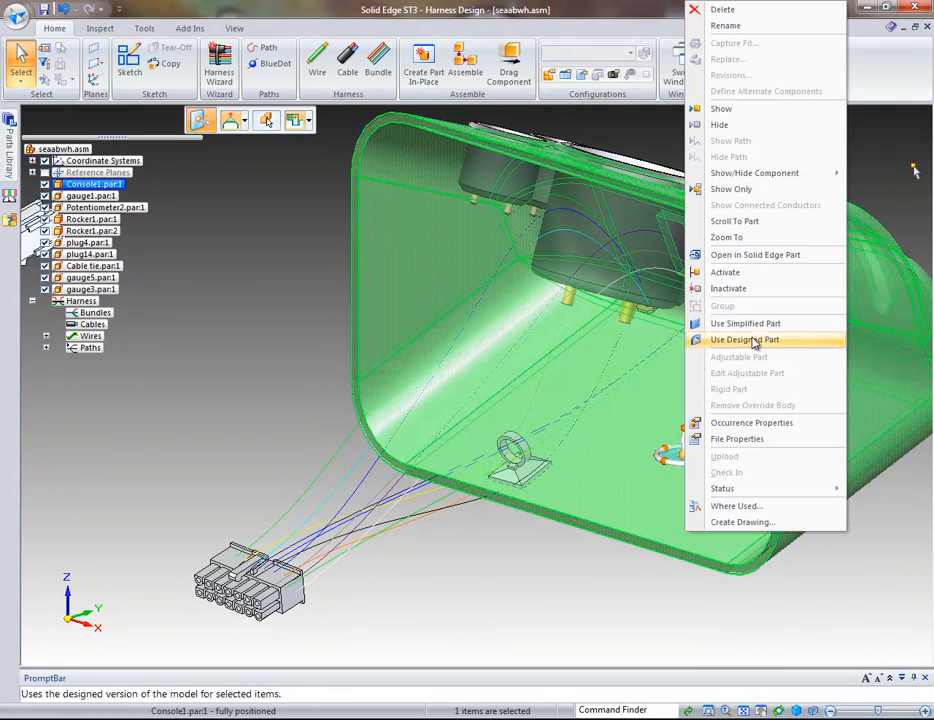
click(736, 125)
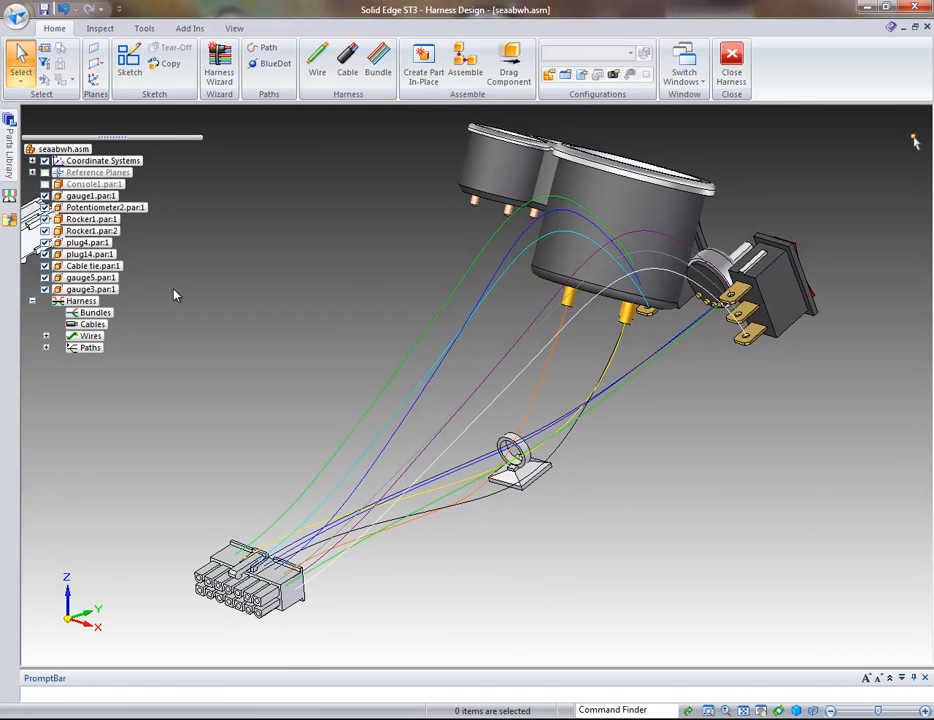
Step: Show the hidden Path_1 that runs through the cable tie
click(46, 348)
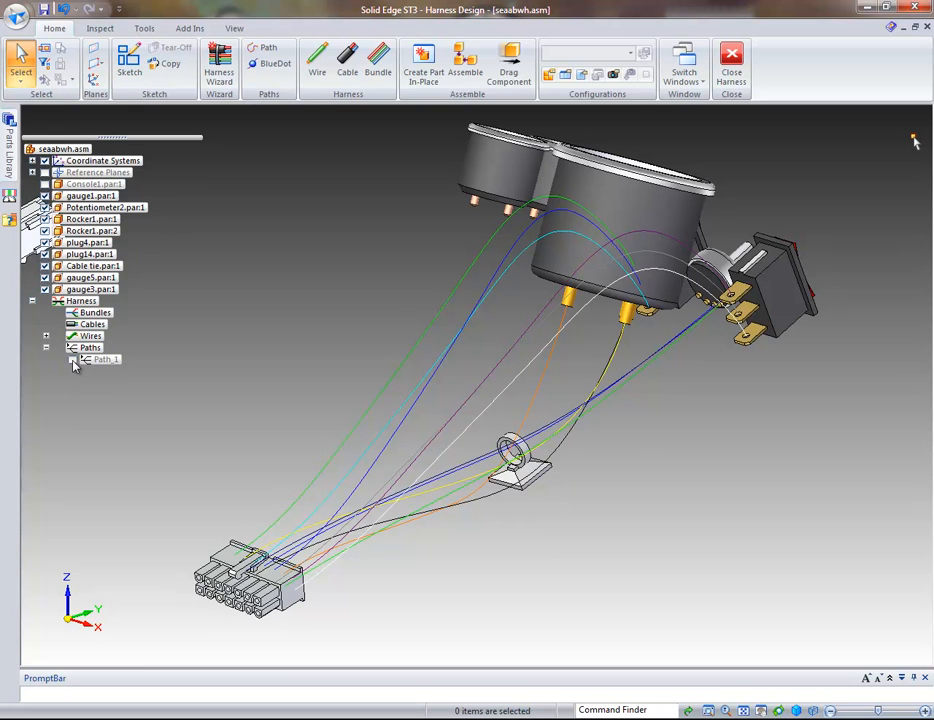
click(72, 360)
middle_drag(317, 482, 425, 507)
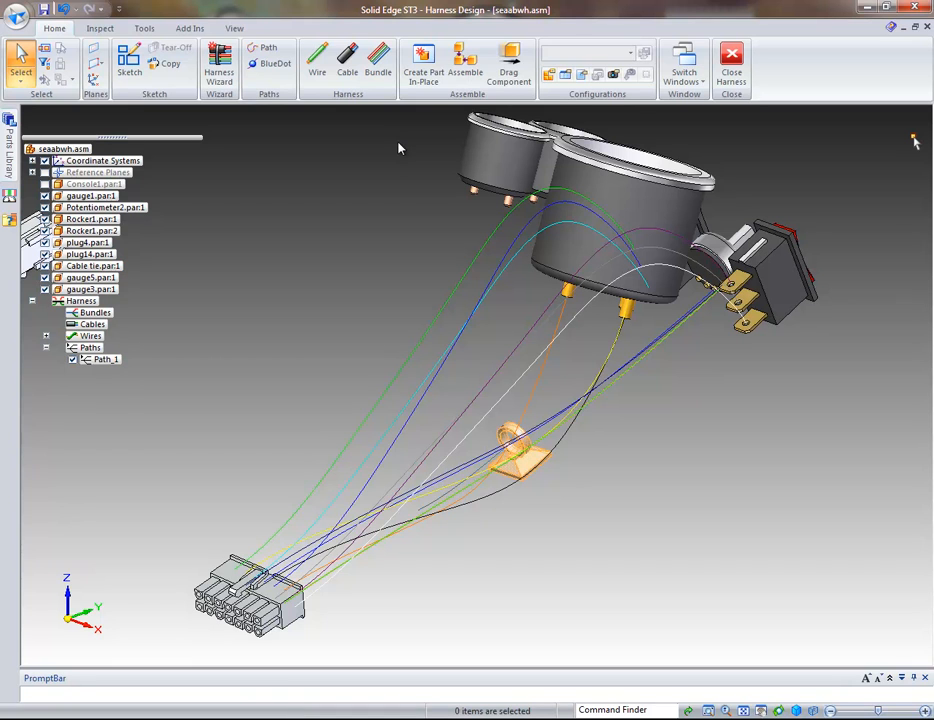
Step: Start a bundle and accept all the wires entering the plug as its members
click(381, 67)
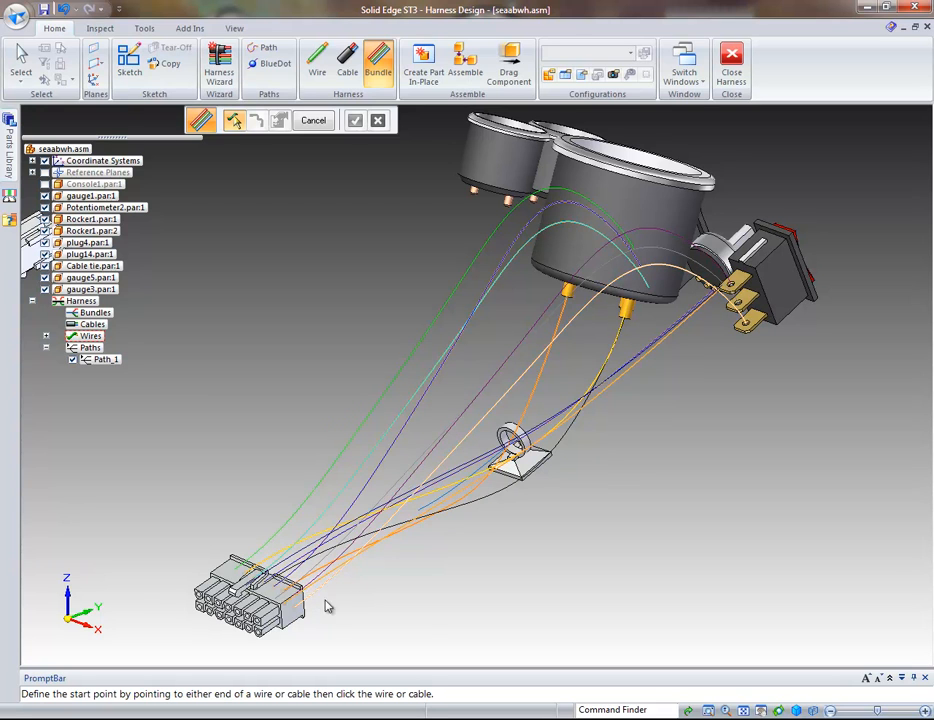
drag(328, 641, 220, 524)
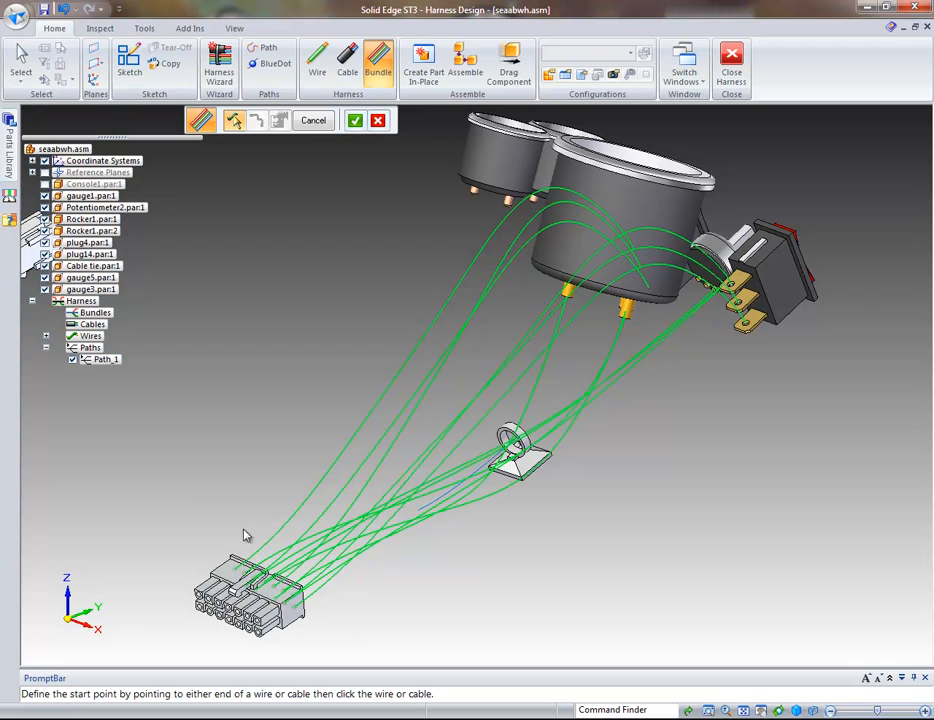
click(355, 121)
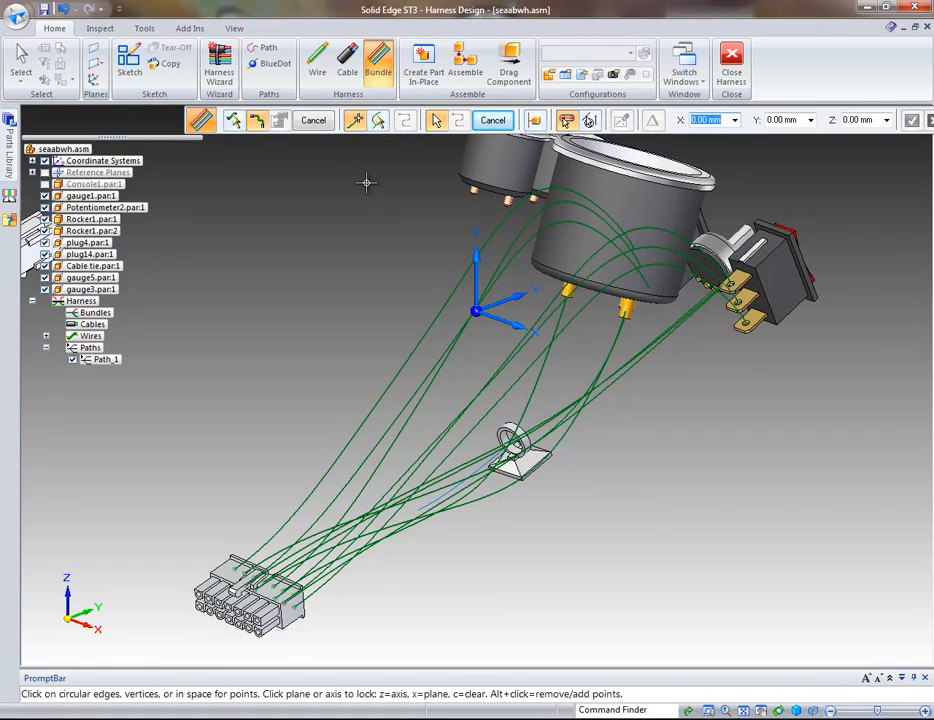
Step: Route the bundle along the existing Path_1 through the cable tie, using single path selection
drag(283, 110, 120, 110)
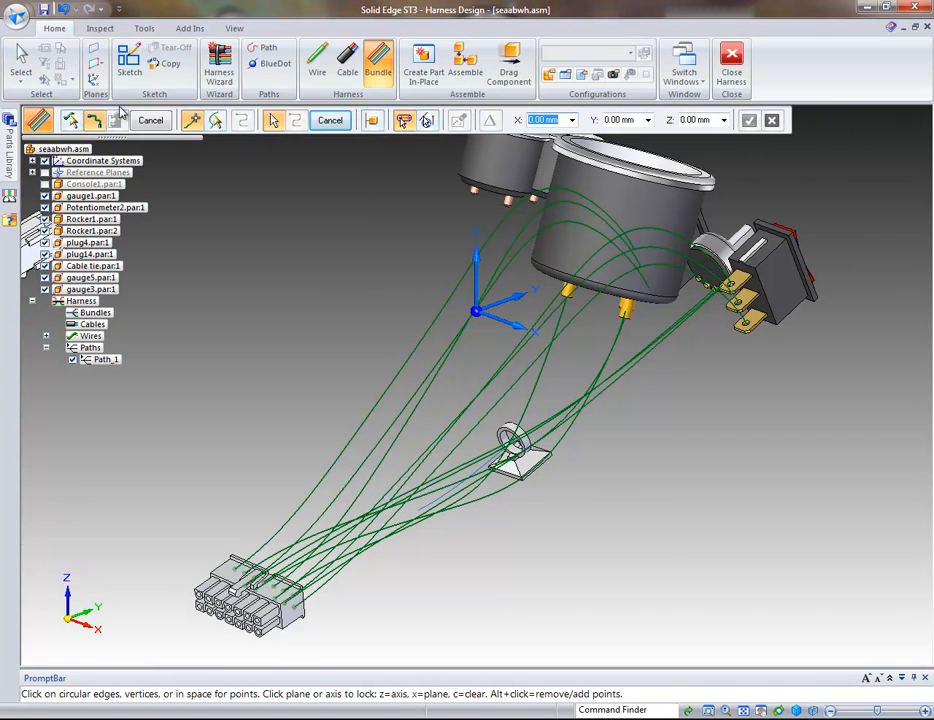
click(216, 121)
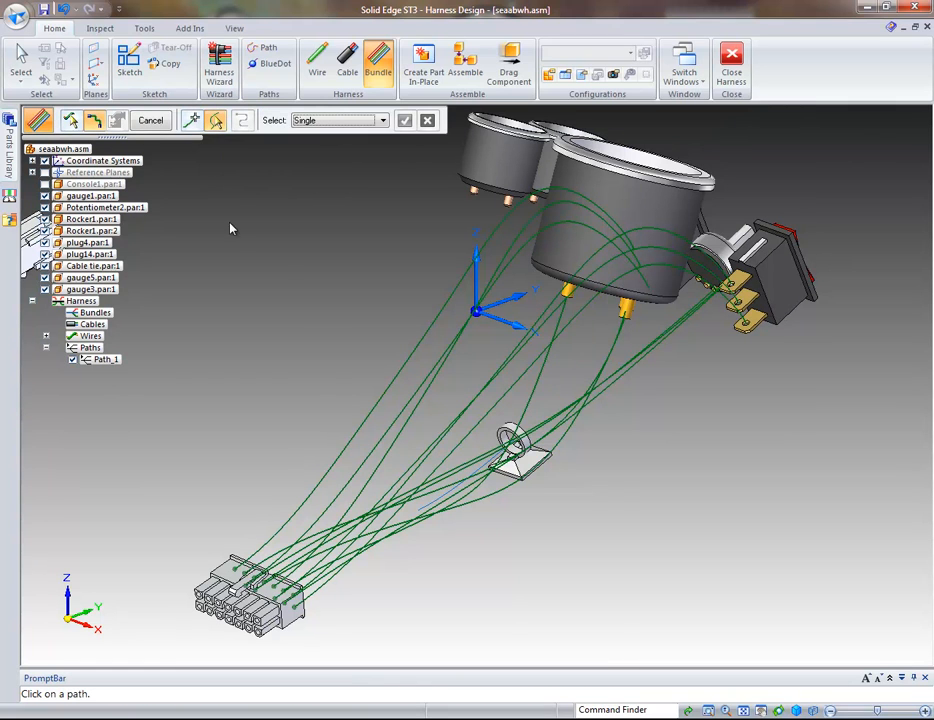
click(423, 512)
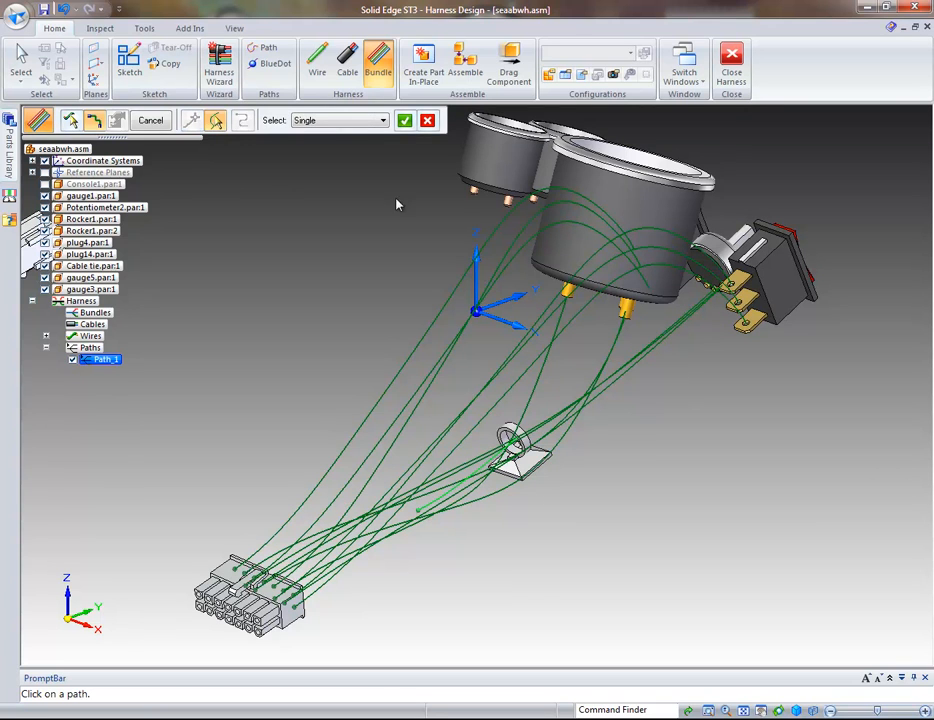
click(404, 120)
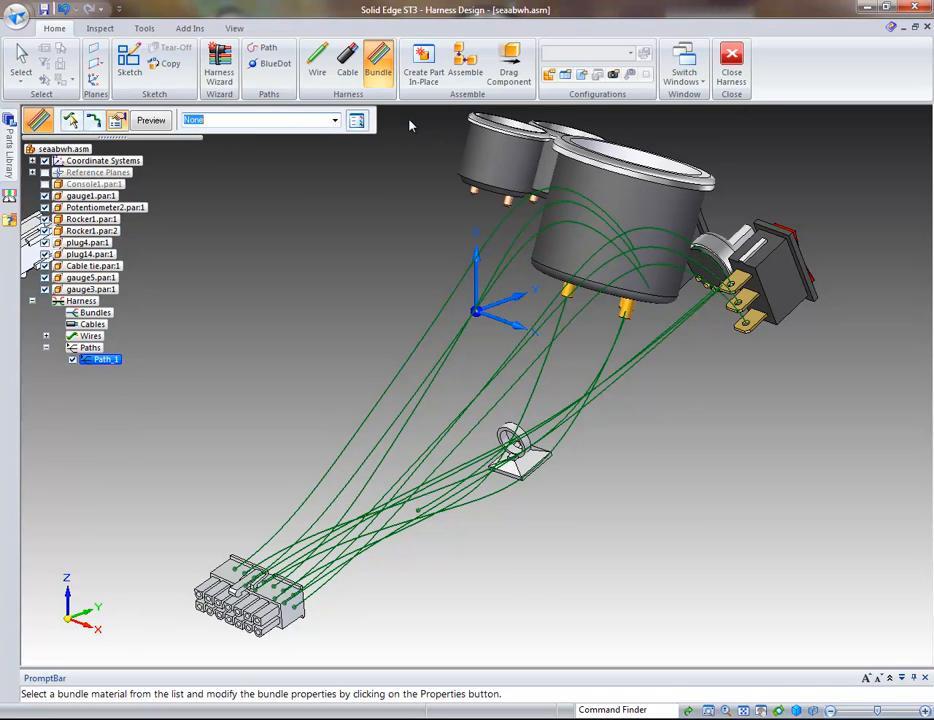
Step: Set the bundle material to None and finish creating the bundle
click(335, 121)
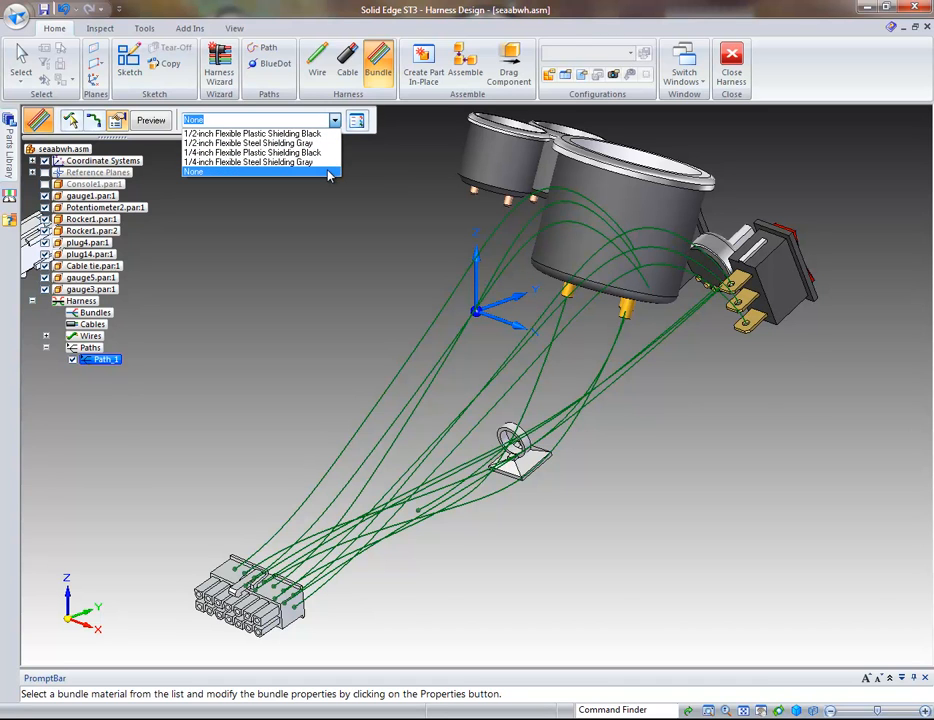
click(328, 172)
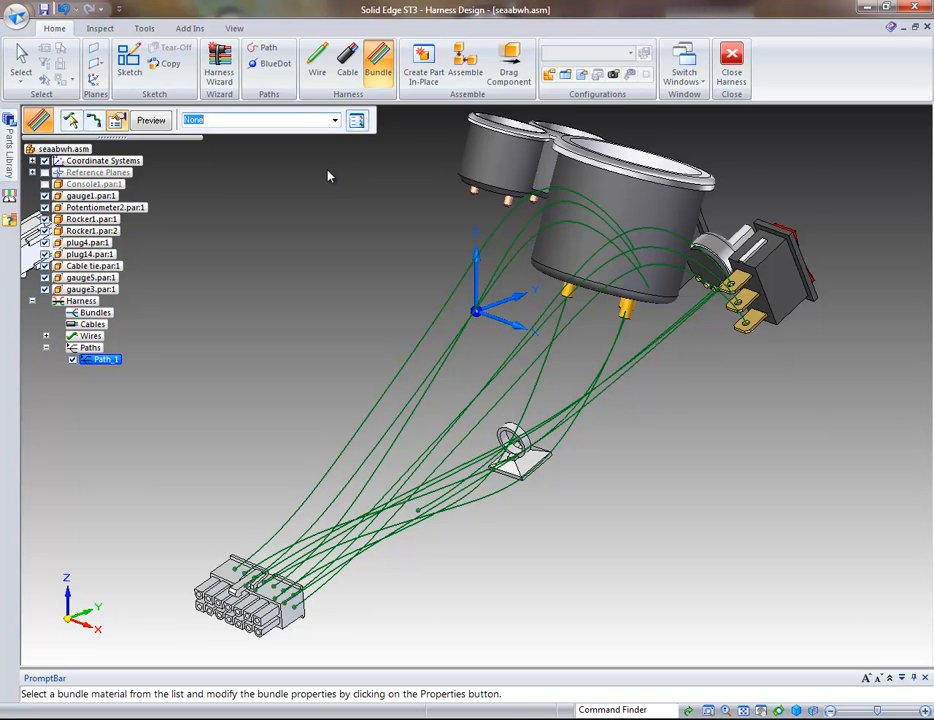
click(160, 123)
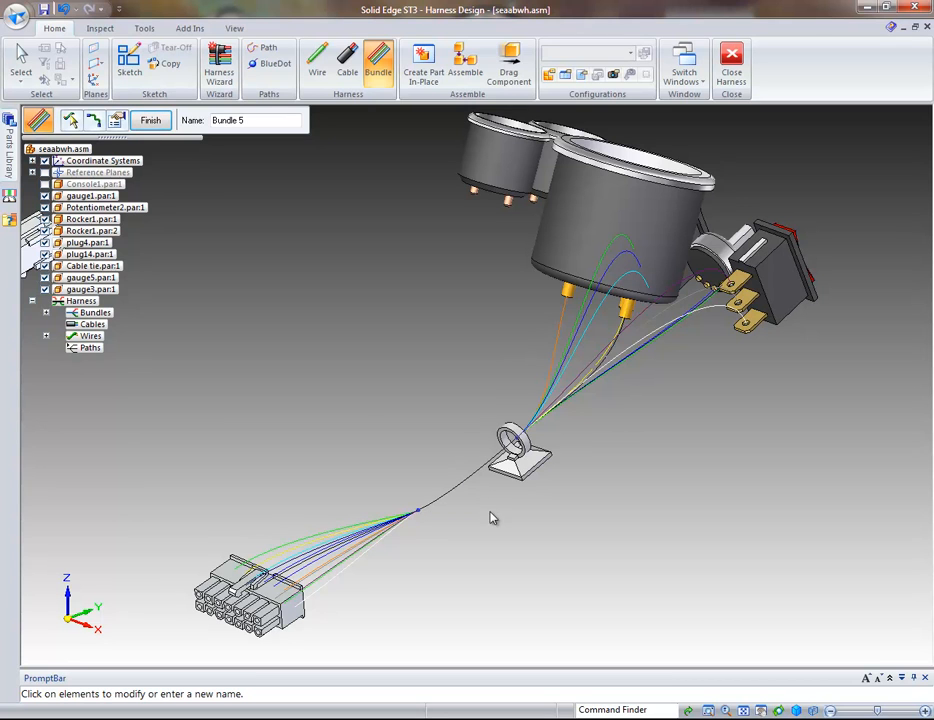
click(158, 127)
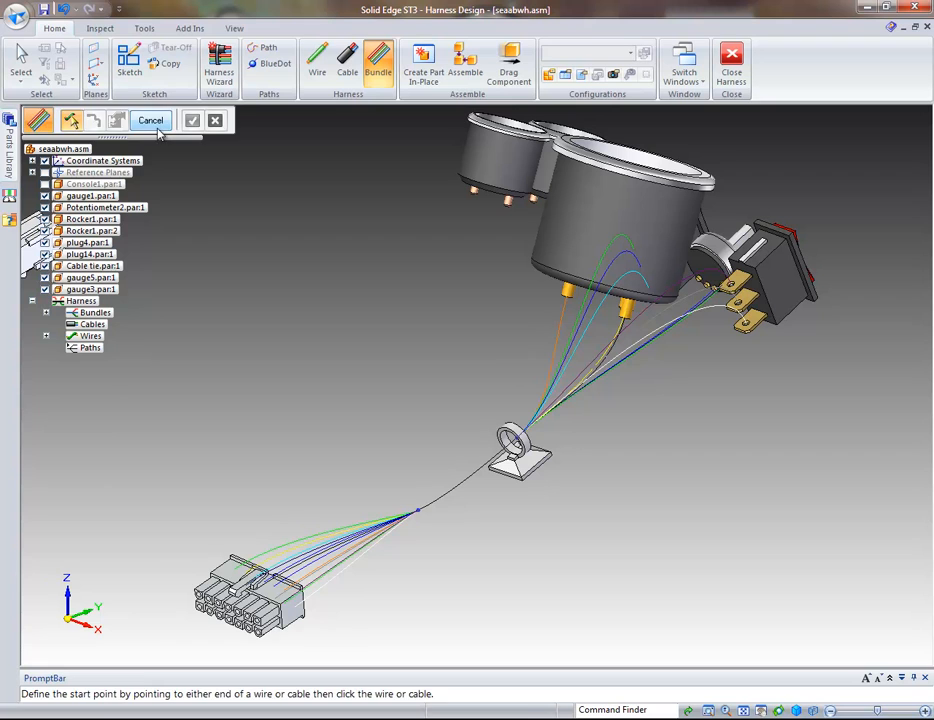
click(157, 127)
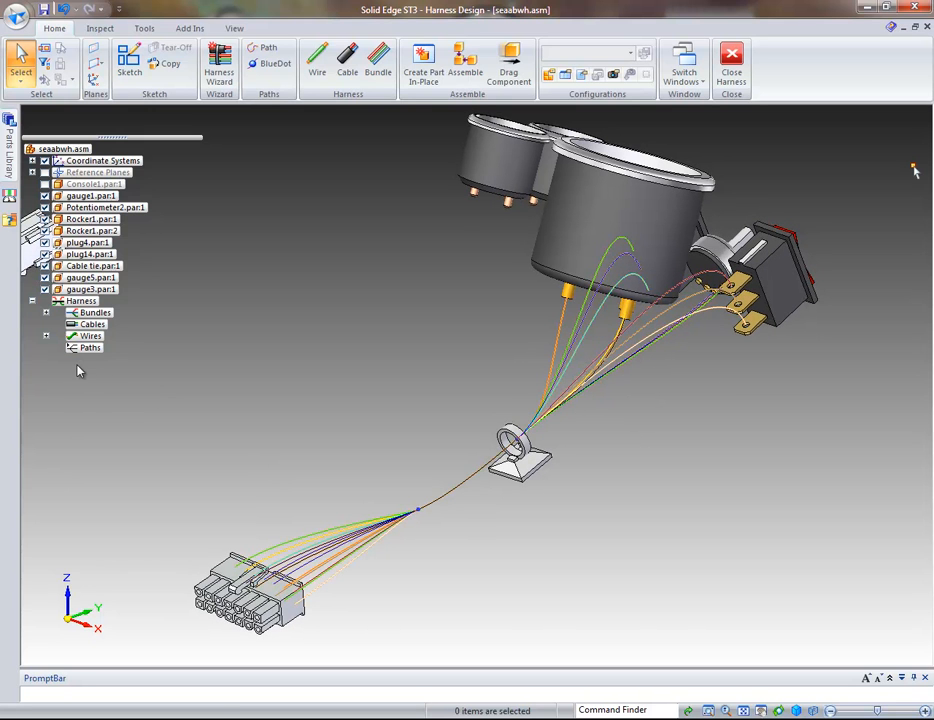
Step: Create physical conductors for the entire harness and inspect them from the side
right_click(80, 305)
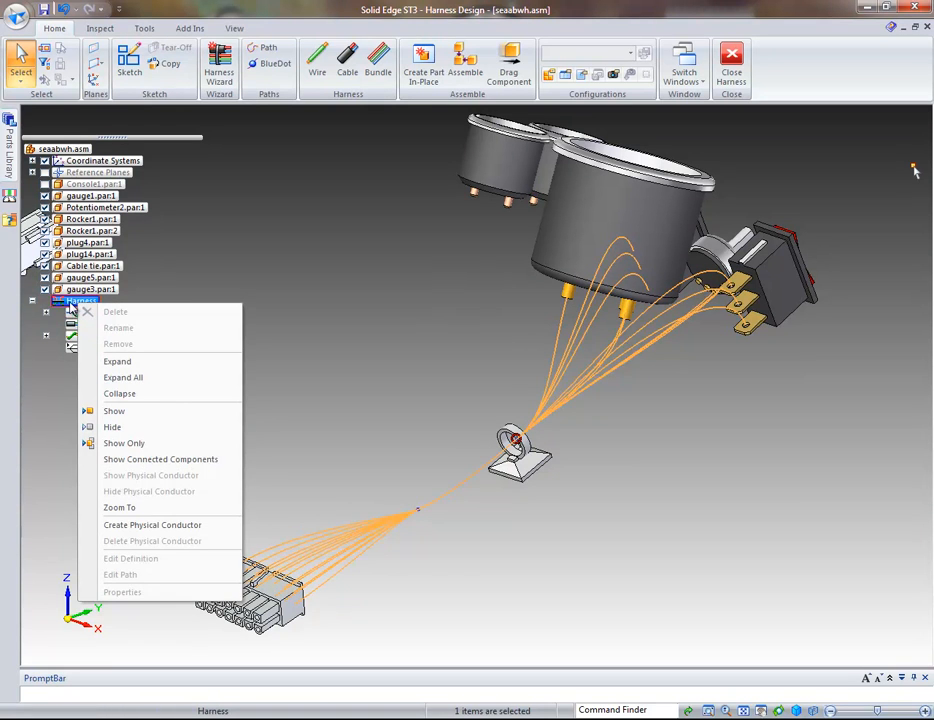
click(152, 525)
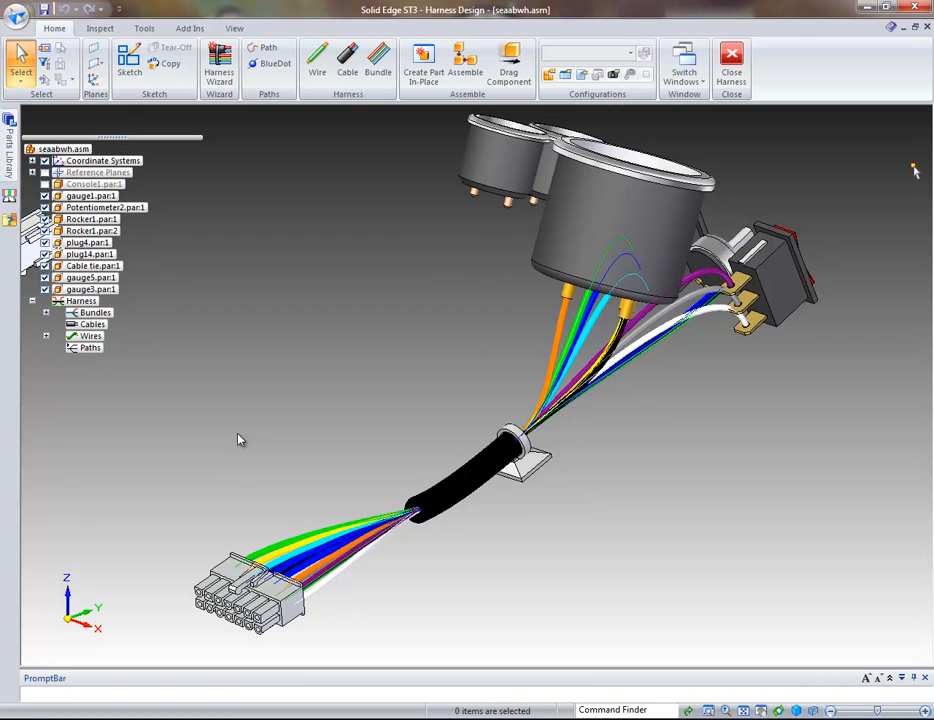
middle_drag(673, 593, 790, 561)
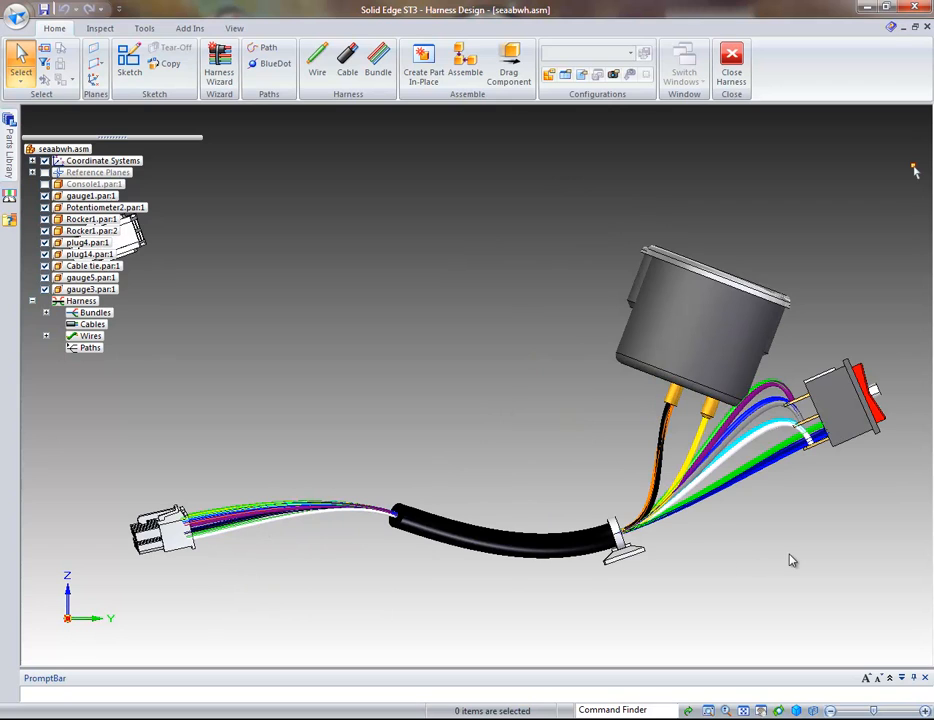
Step: Open Path_24 of the white wire for editing and lower the white and gray wires' path points near the rocker switch
scroll(790, 561, up, 6)
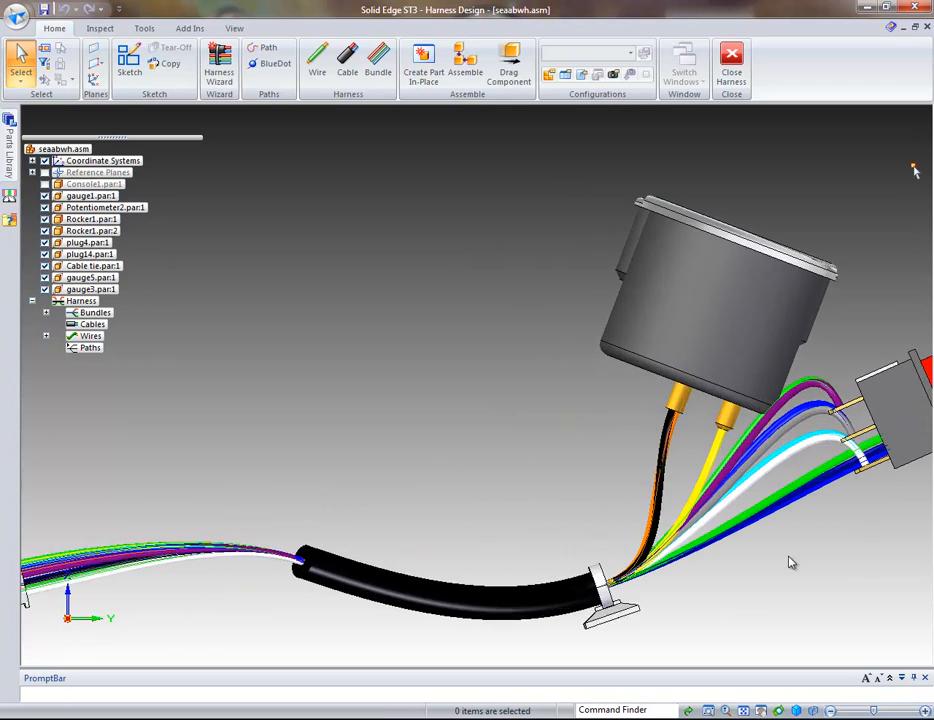
shift+middle_drag(779, 584, 763, 590)
scroll(719, 606, up, 2)
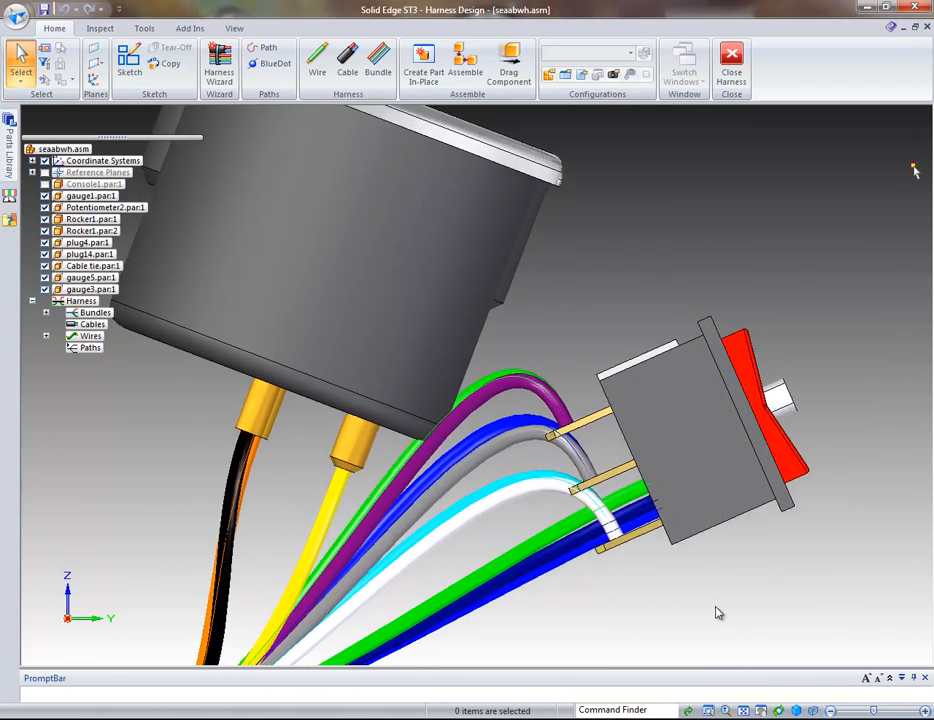
scroll(711, 619, up, 2)
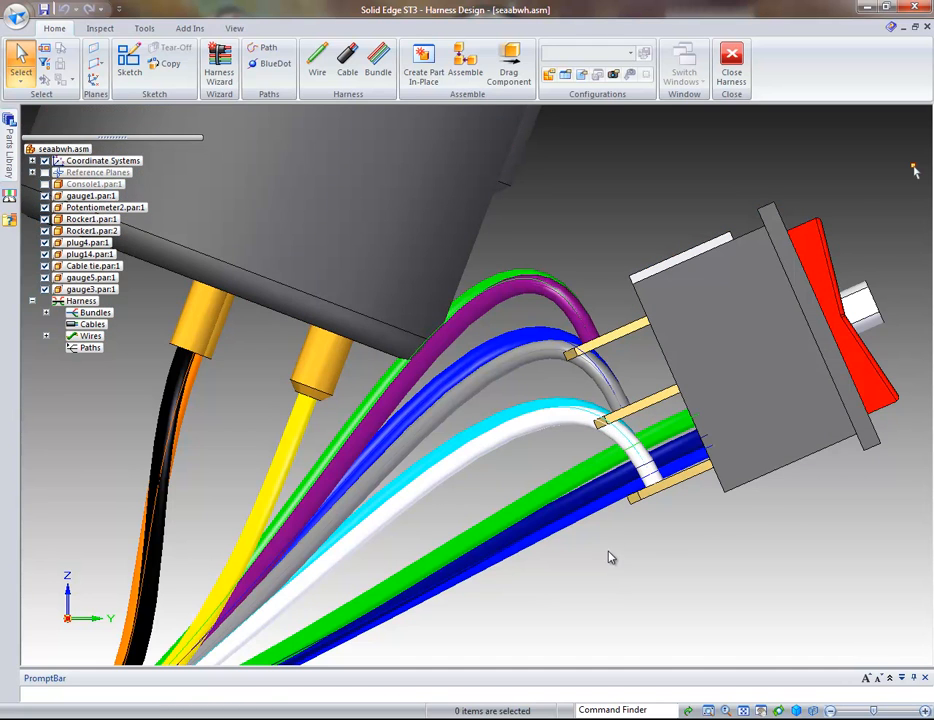
right_click(535, 428)
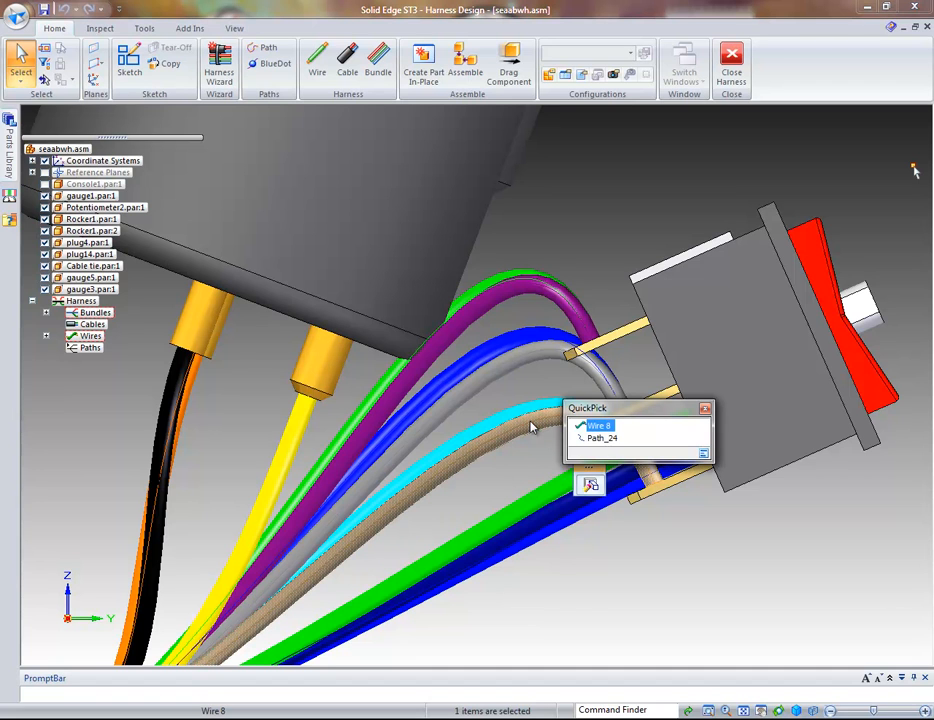
click(603, 440)
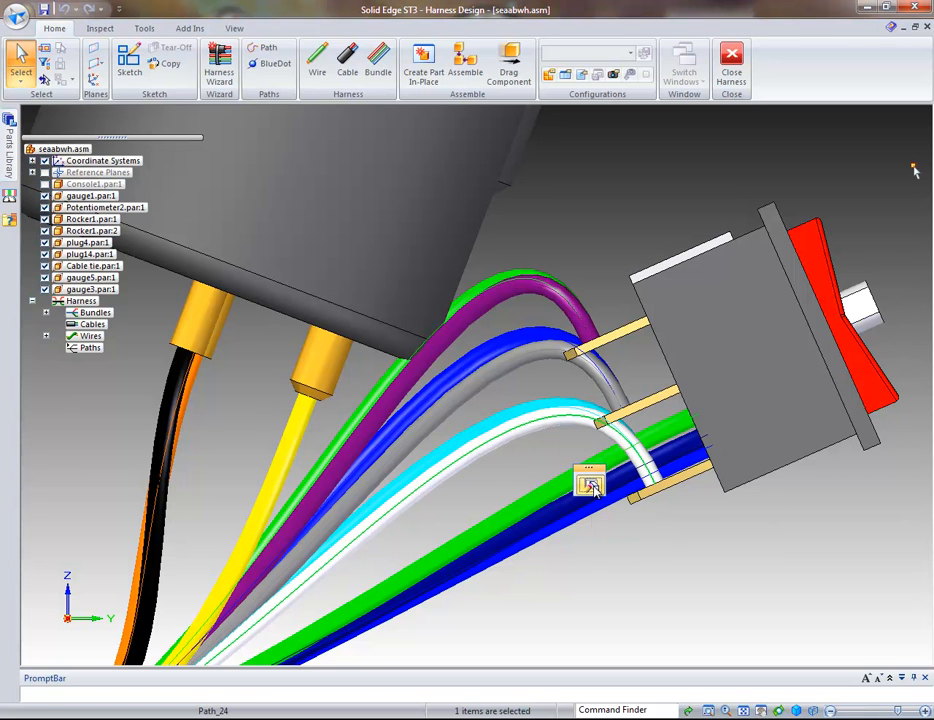
click(592, 489)
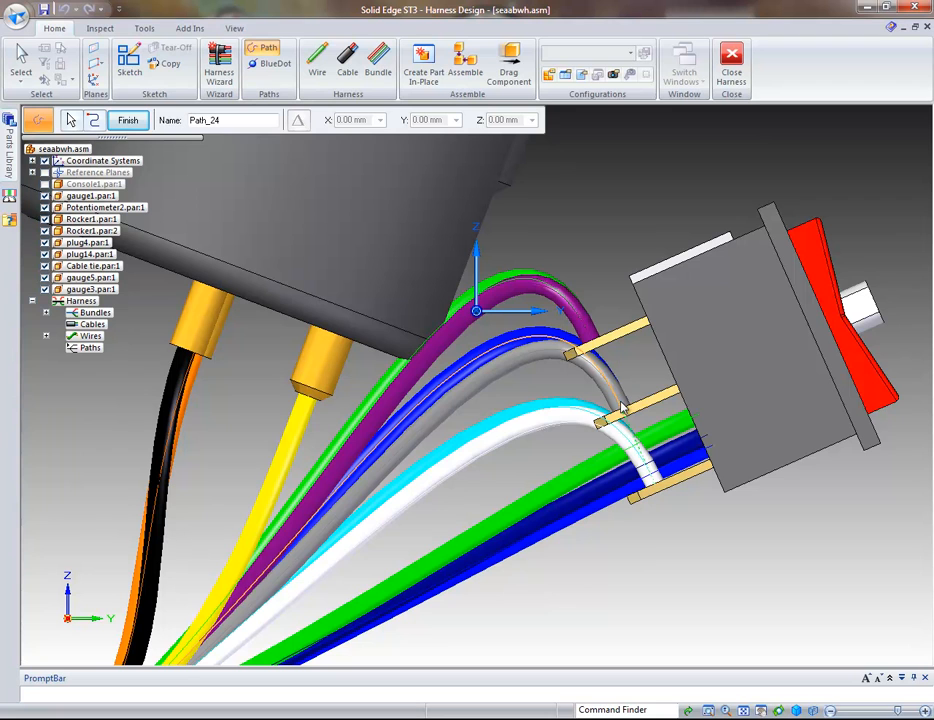
drag(627, 418, 628, 425)
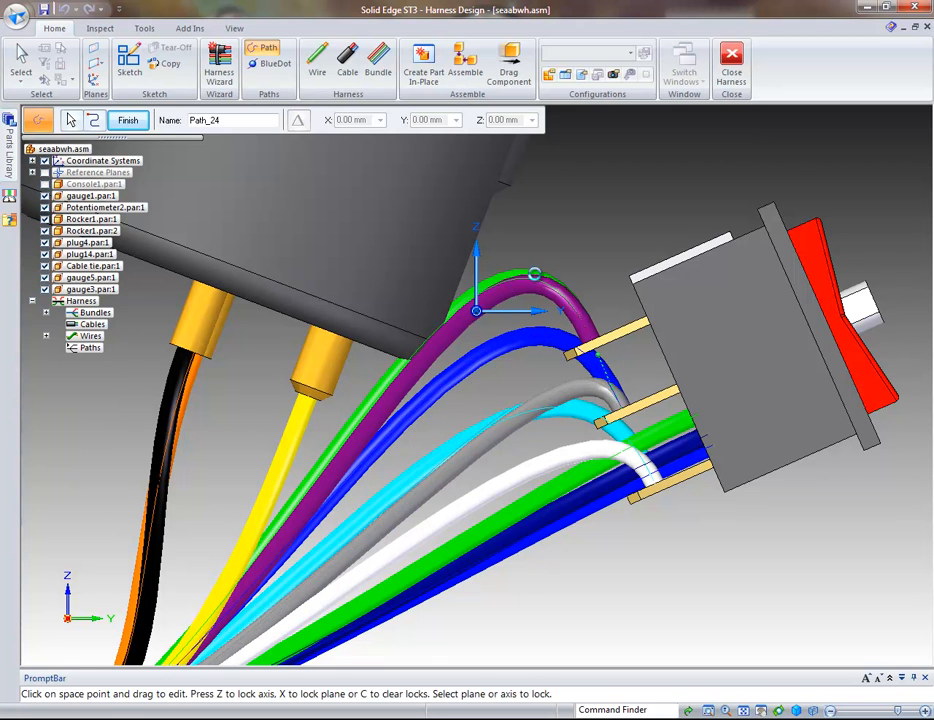
Step: Lower the path points of the purple, green, blue and cyan wires near the rocker switch and finish the path edit
mouse_move(557, 302)
mouse_down()
mouse_move(555, 256)
mouse_move(575, 304)
mouse_move(567, 292)
mouse_up()
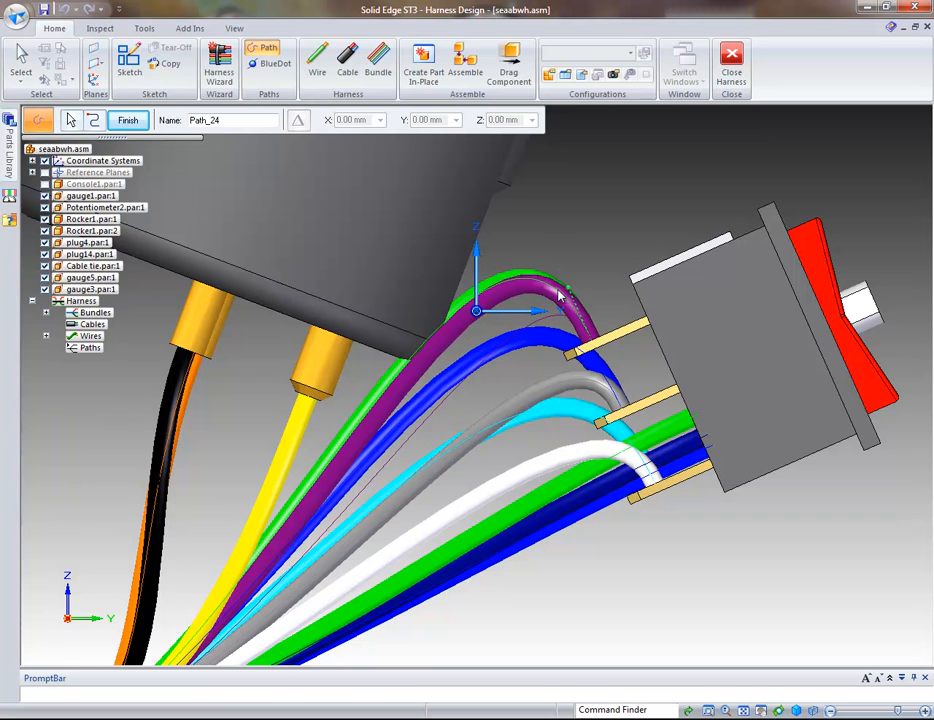
click(561, 295)
drag(549, 245, 575, 296)
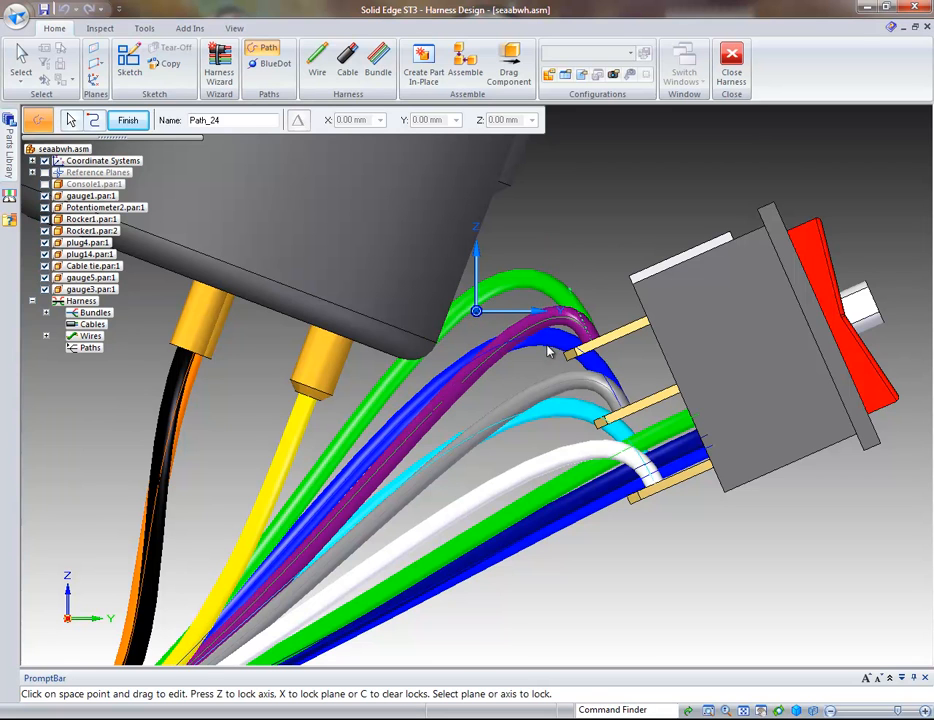
click(577, 310)
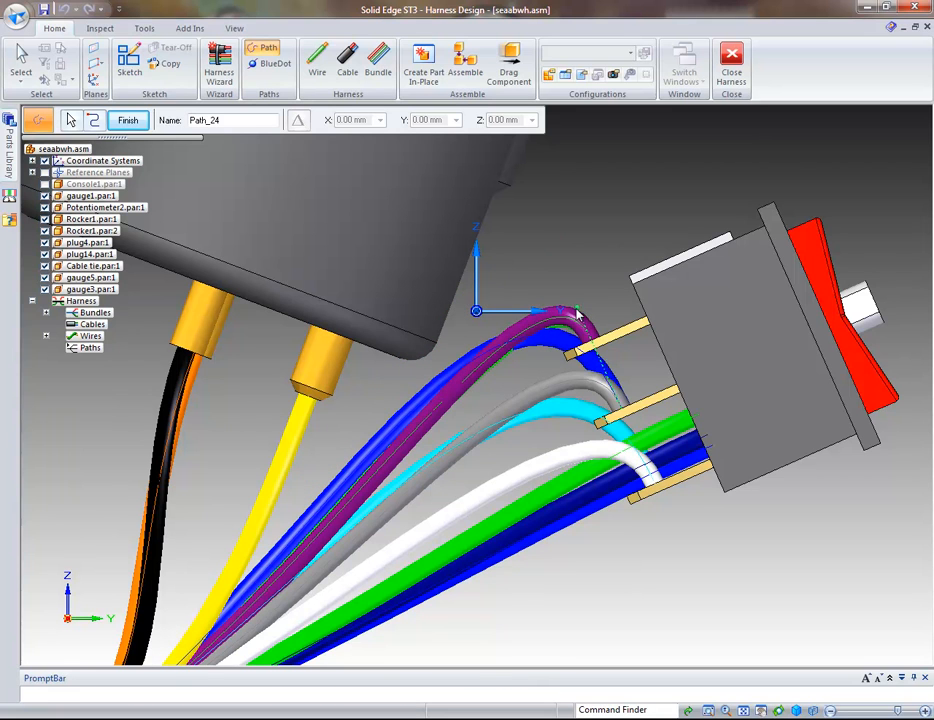
drag(597, 361, 596, 351)
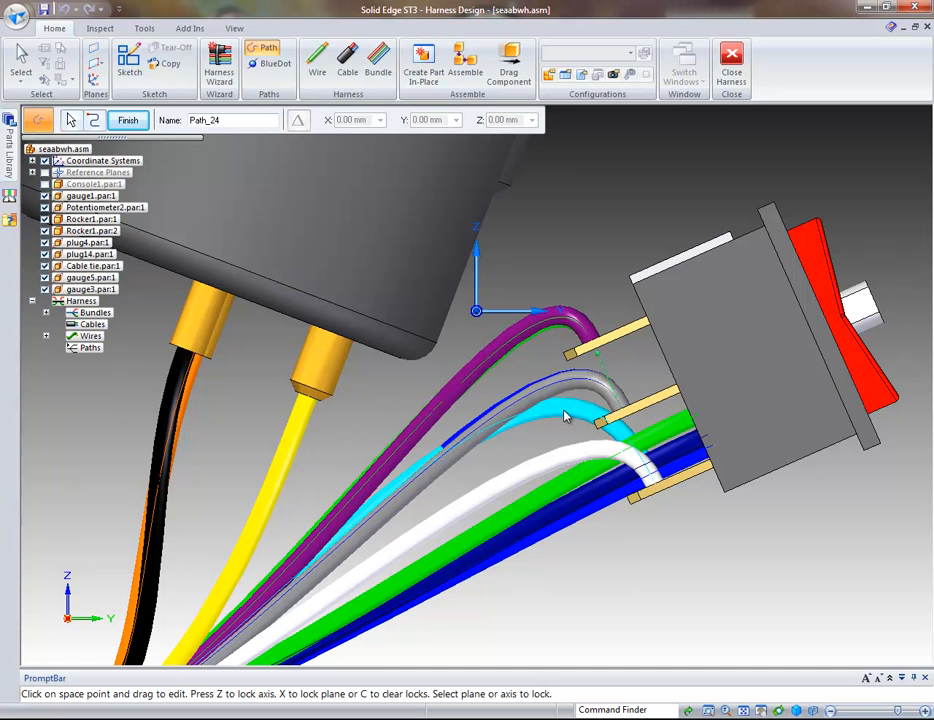
click(612, 391)
click(625, 427)
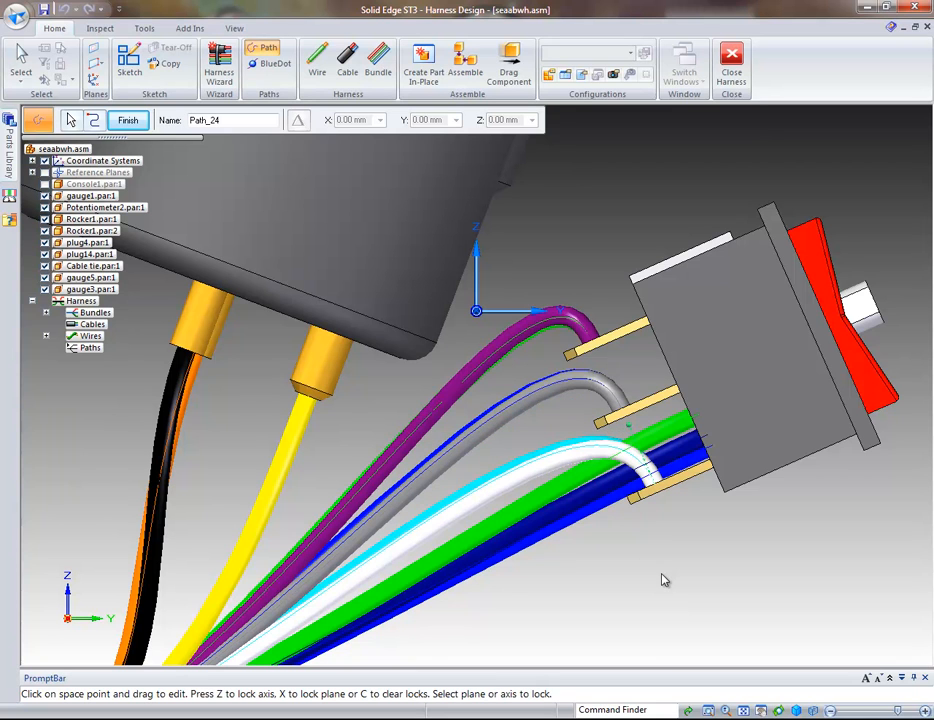
click(128, 120)
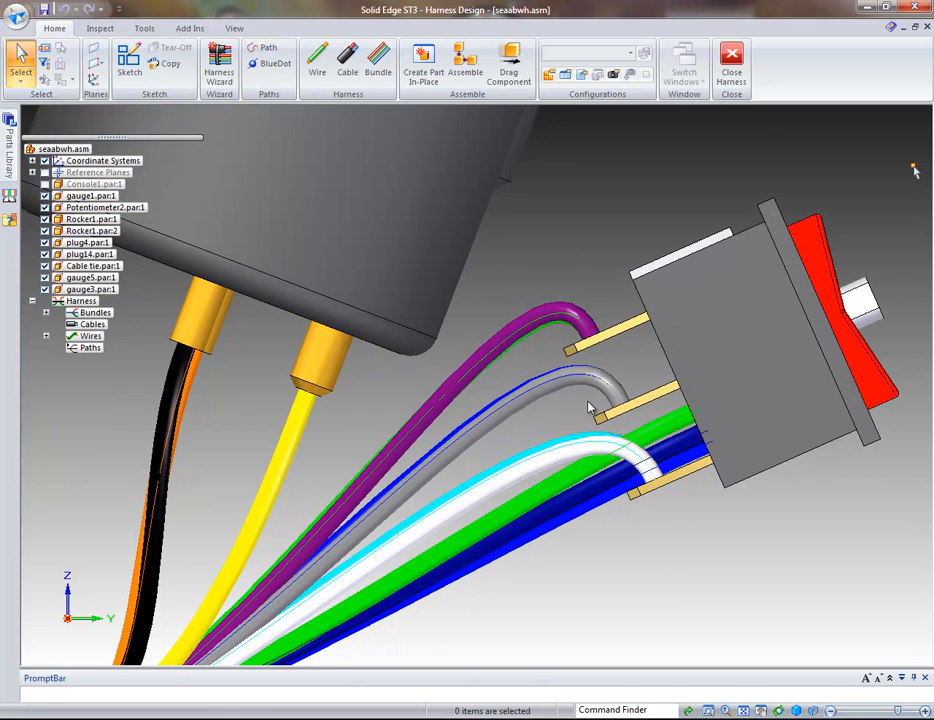
Step: Set the Minimum Radius of the white wire, Wire 8, to 0.004 in its properties and accept the change
right_click(576, 457)
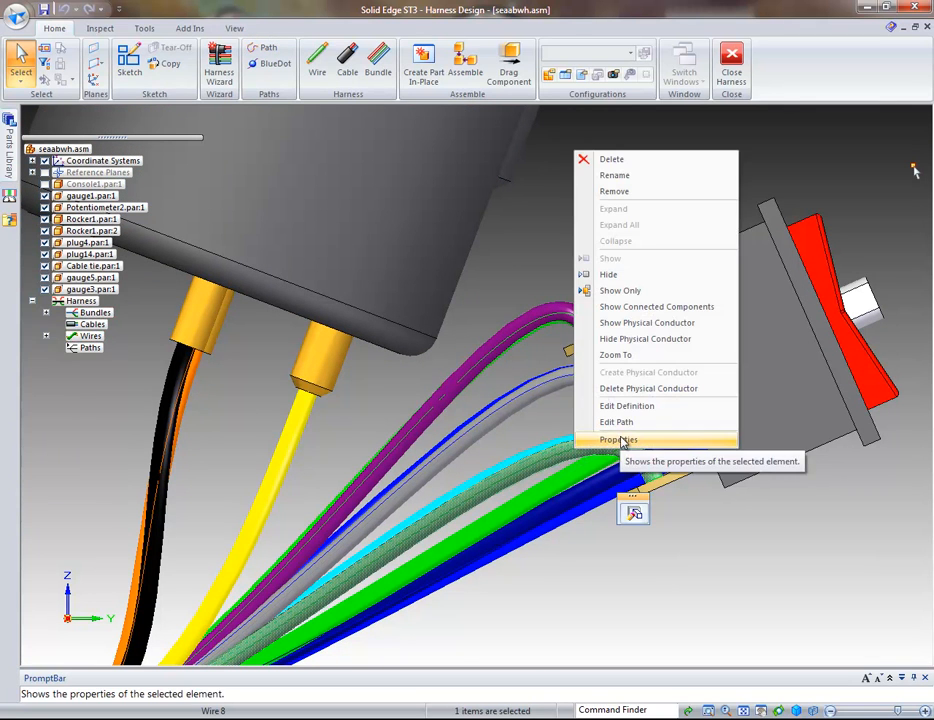
click(640, 439)
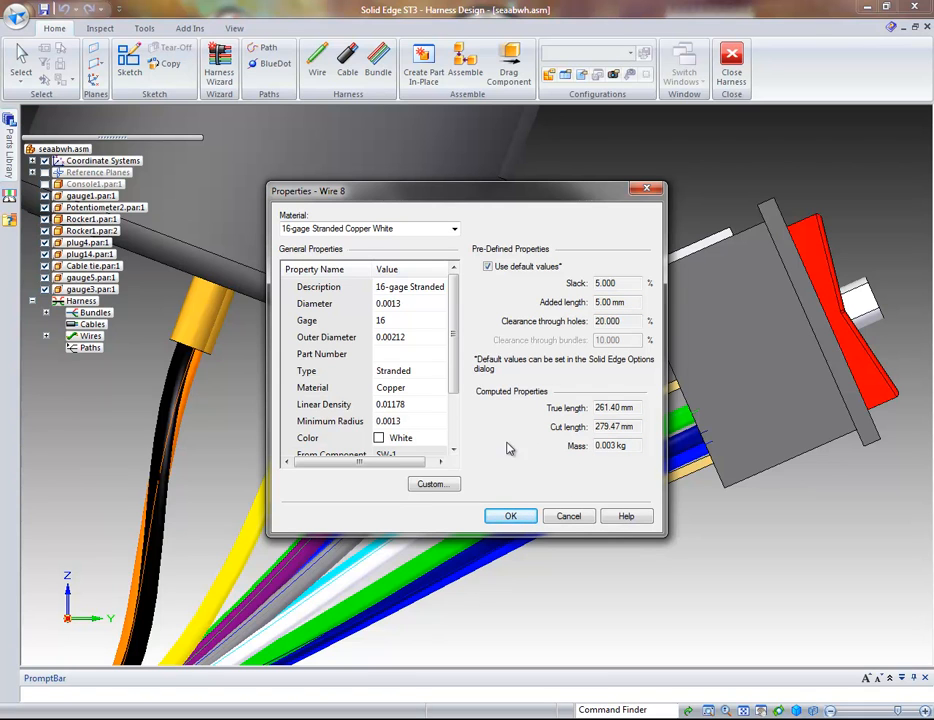
click(349, 425)
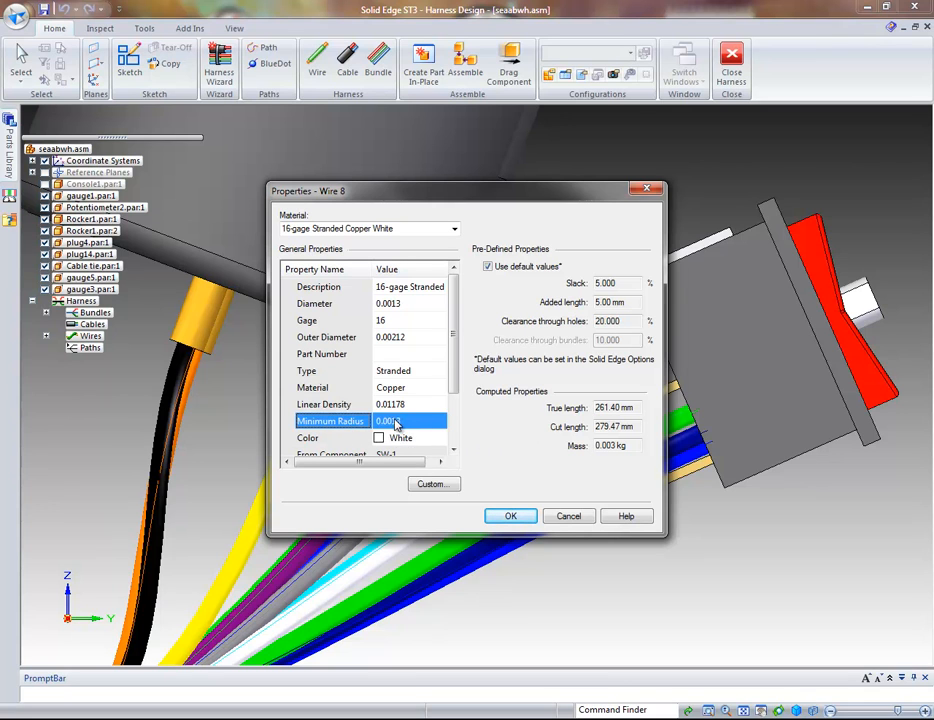
click(397, 421)
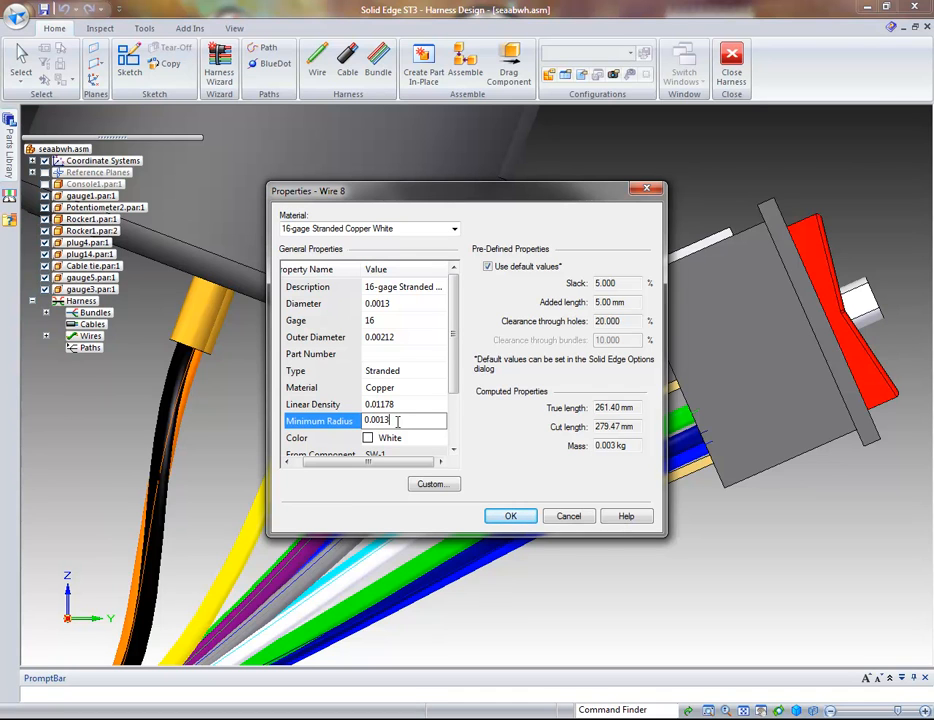
drag(397, 421, 382, 420)
text(4)
key(Return)
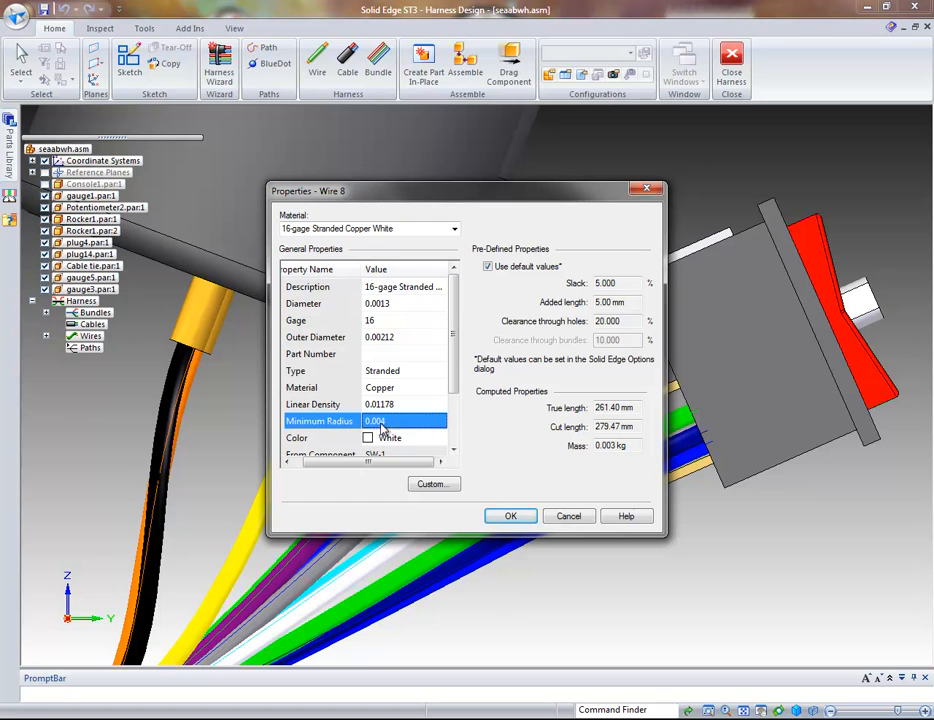
click(512, 517)
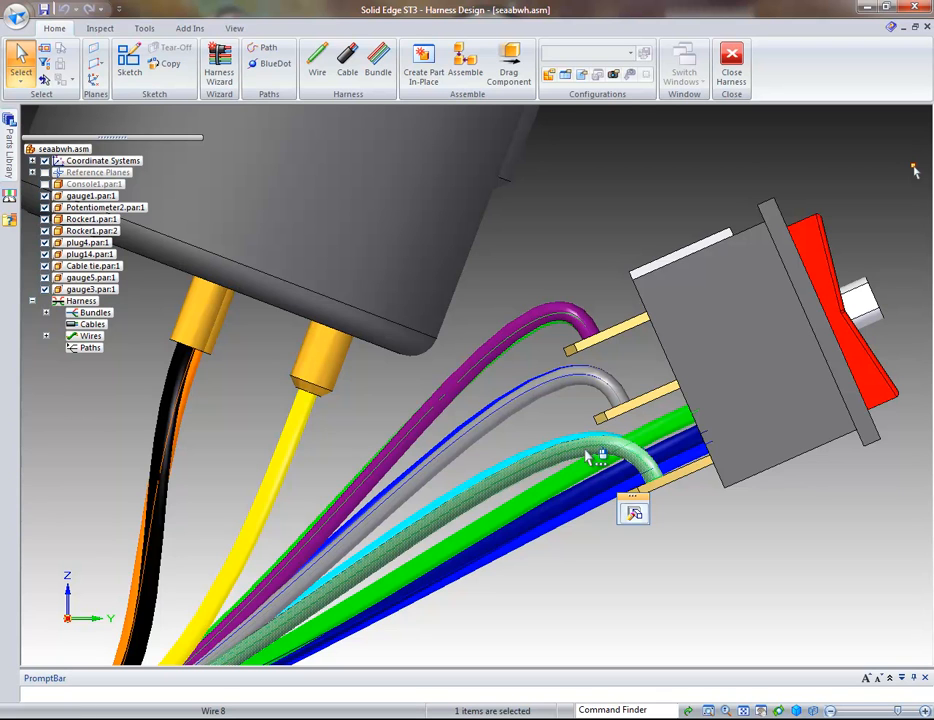
Step: Edit Path_24 of Wire 8, lowering its point so the wire bends more sharply at the switch terminal
right_click(588, 456)
click(598, 413)
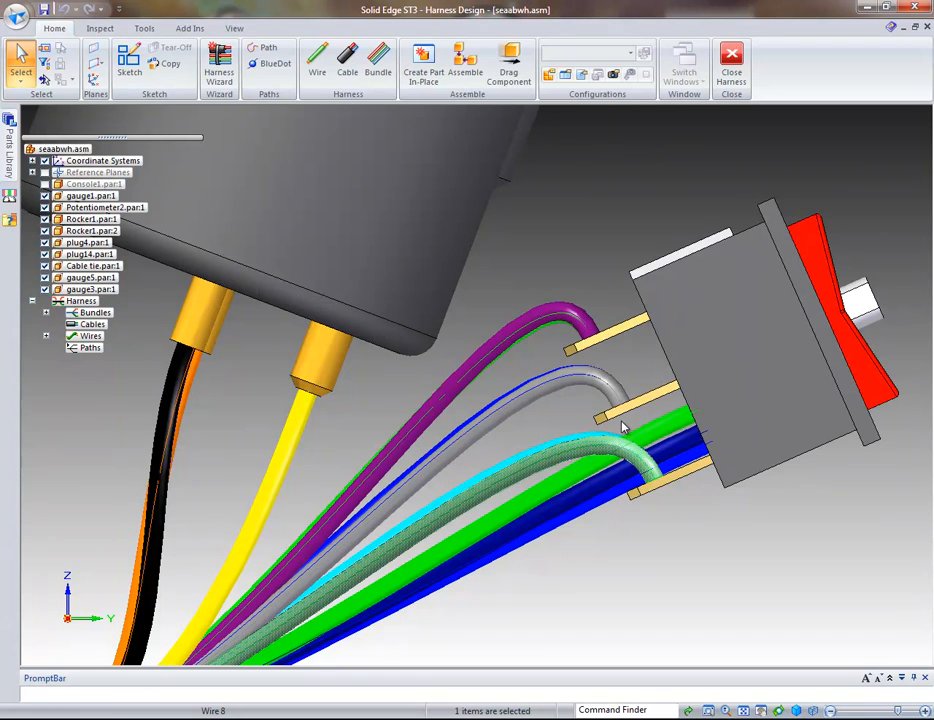
click(136, 168)
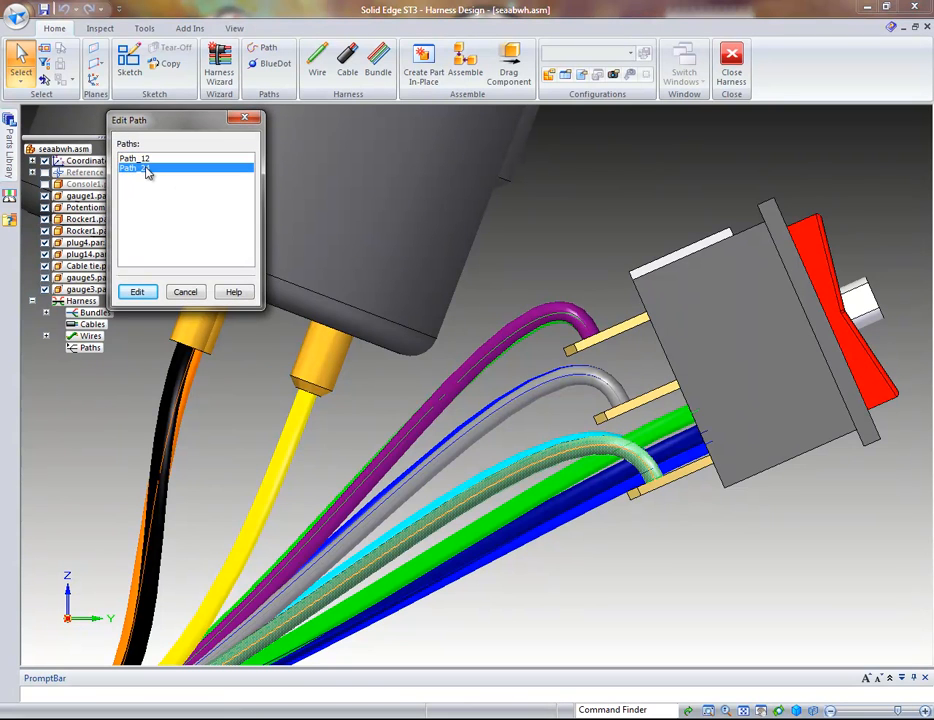
click(137, 291)
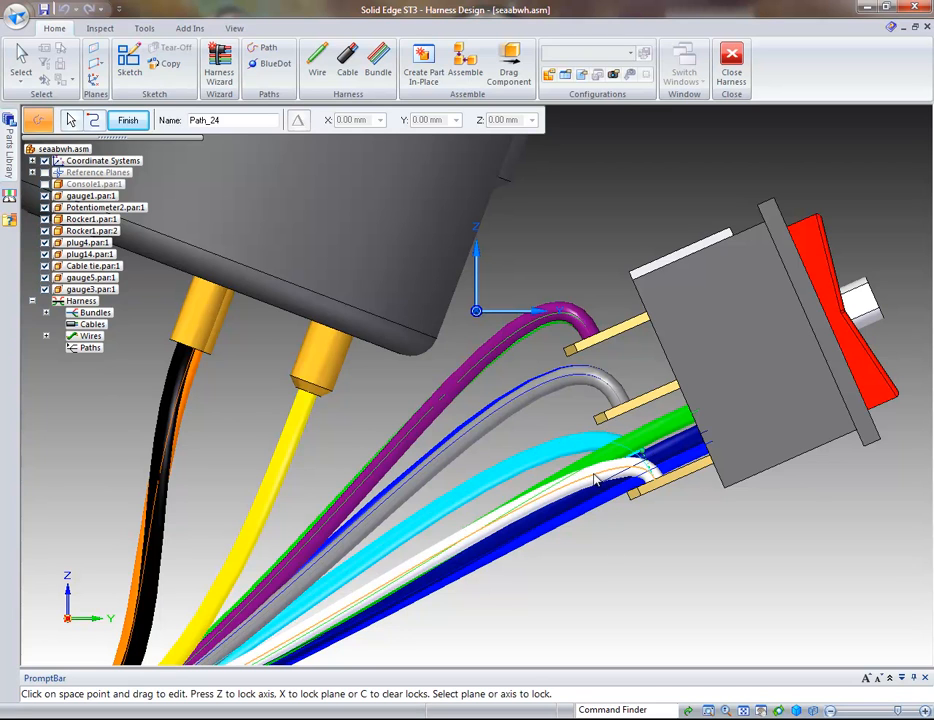
key(Escape)
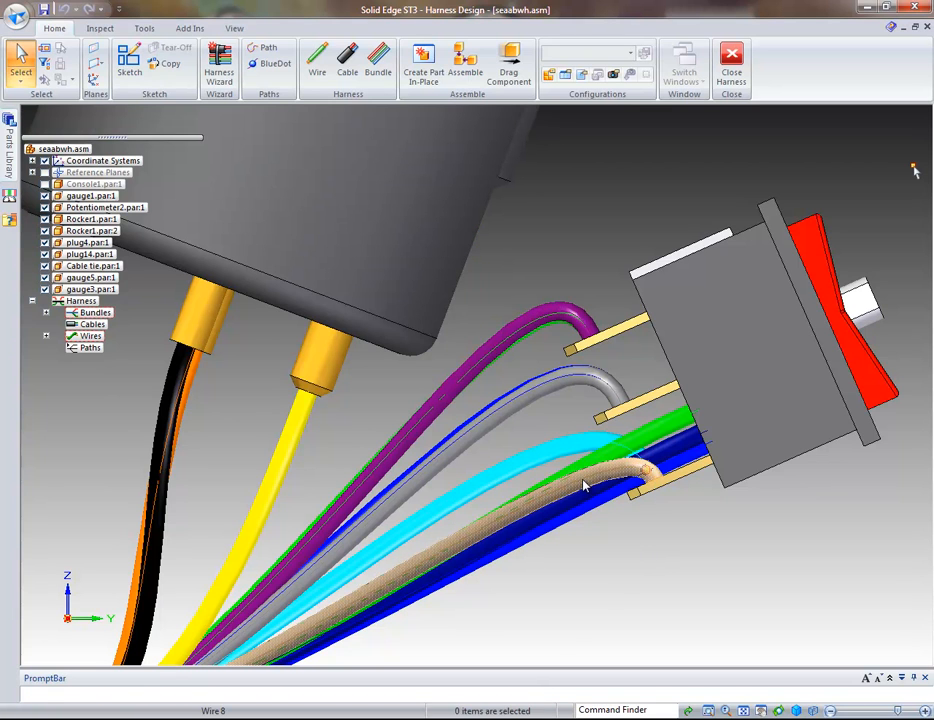
Step: Hide the physical conductor of Wire 8
click(583, 481)
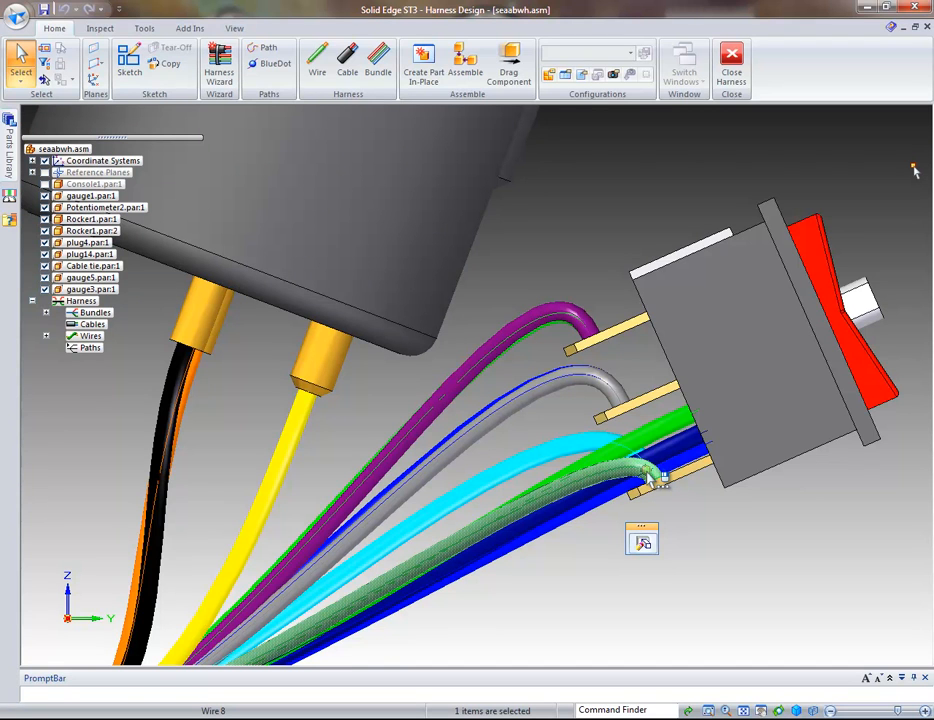
right_click(618, 472)
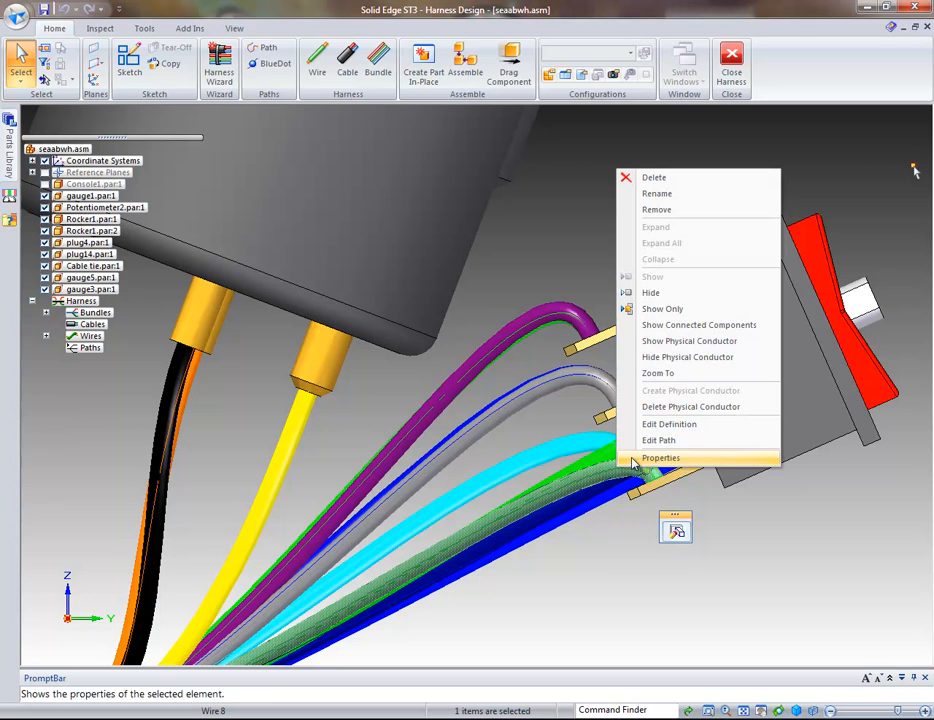
click(688, 358)
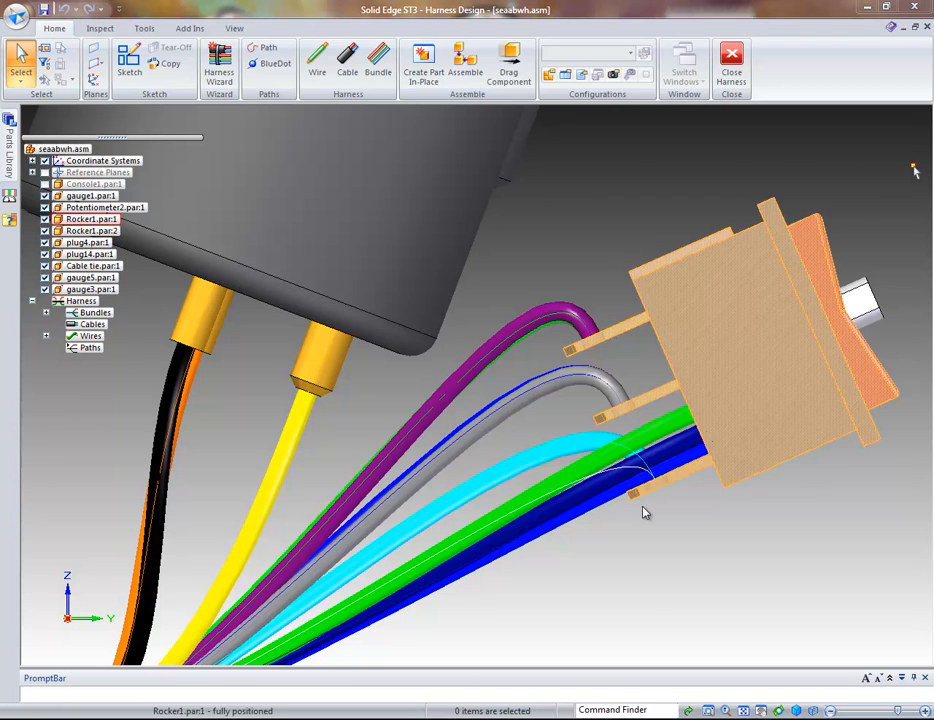
Step: Edit Path_24 of Wire 8 again and raise its point back up alongside the cyan wire
click(643, 510)
right_click(629, 467)
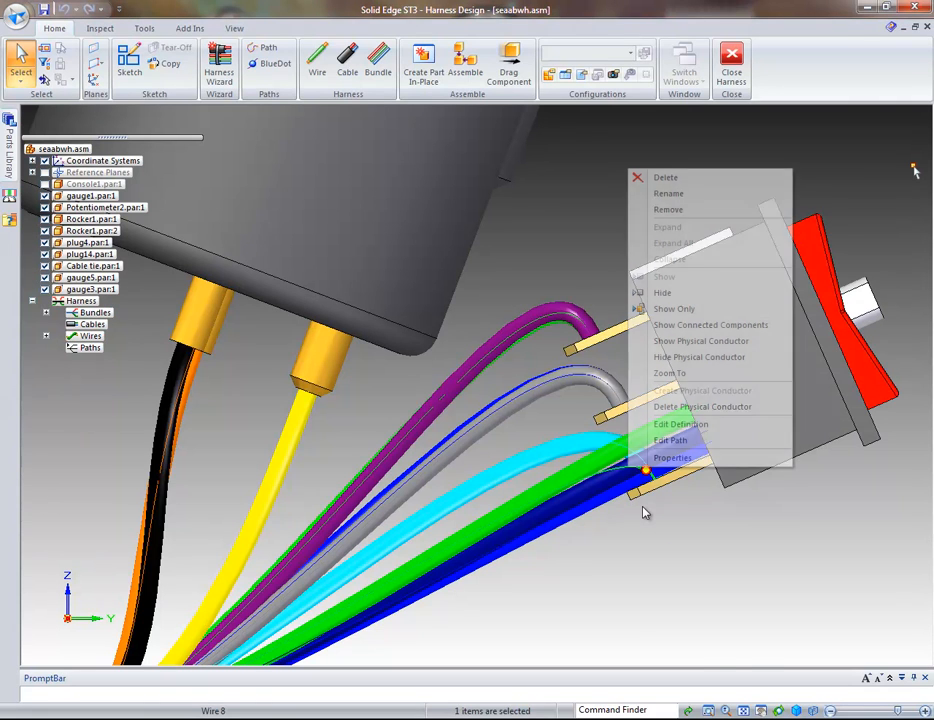
click(673, 440)
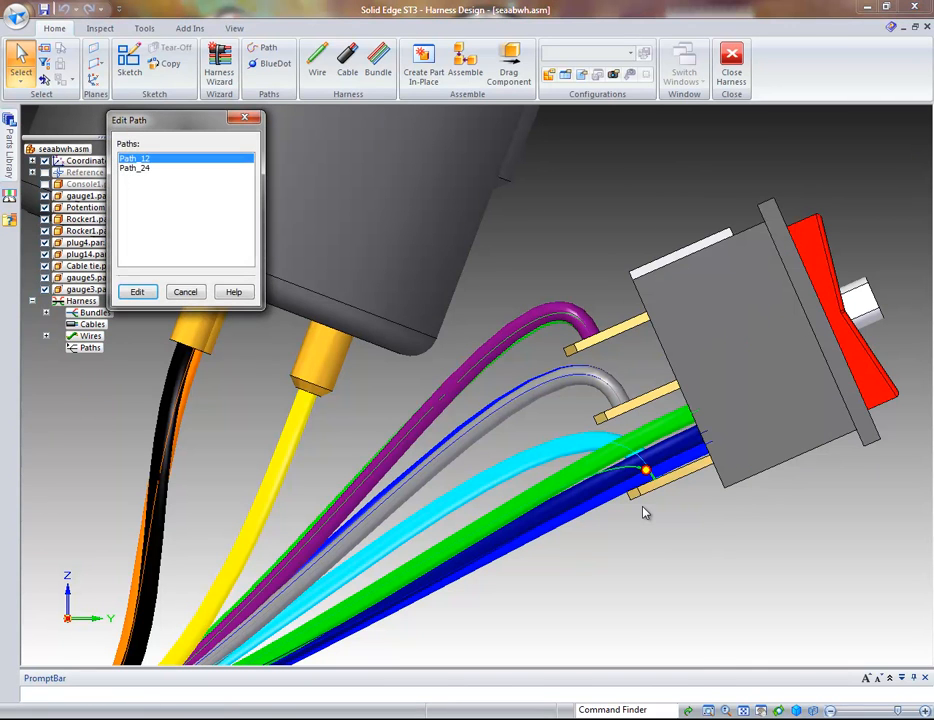
key(Down)
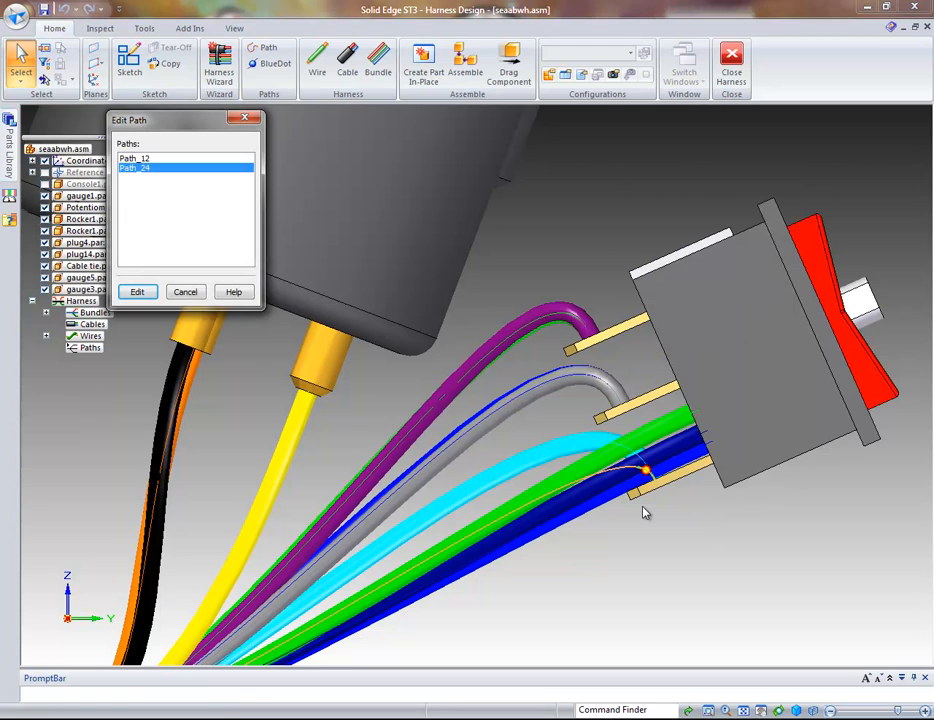
key(Return)
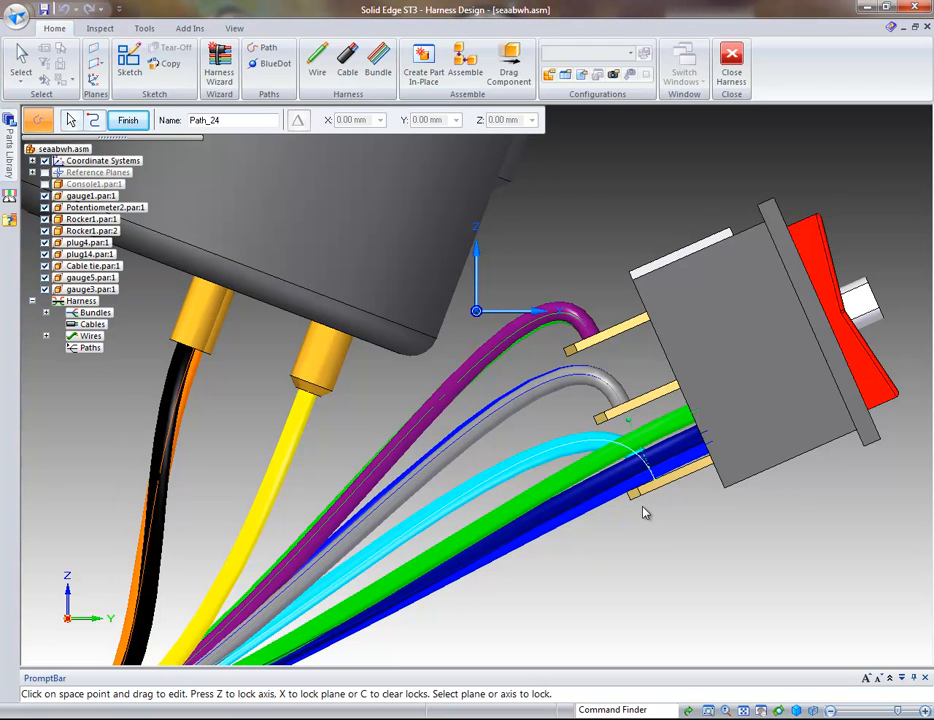
key(Escape)
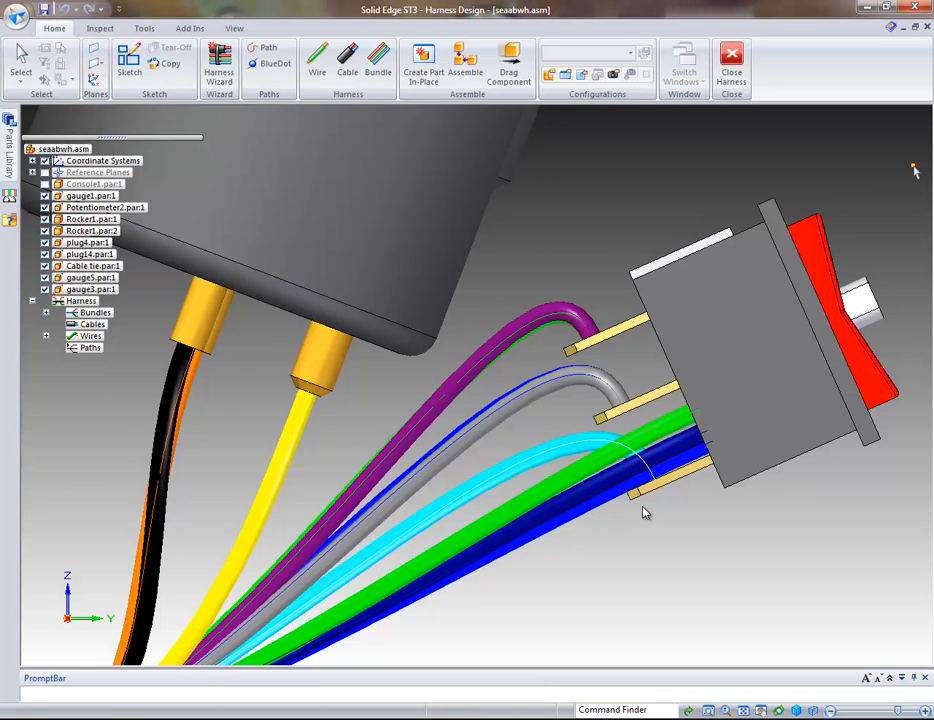
Step: Start a harness report on Components among all harness components in the assembly, with the model in isometric view
middle_click(643, 507)
middle_click(643, 507)
key(ctrl+i)
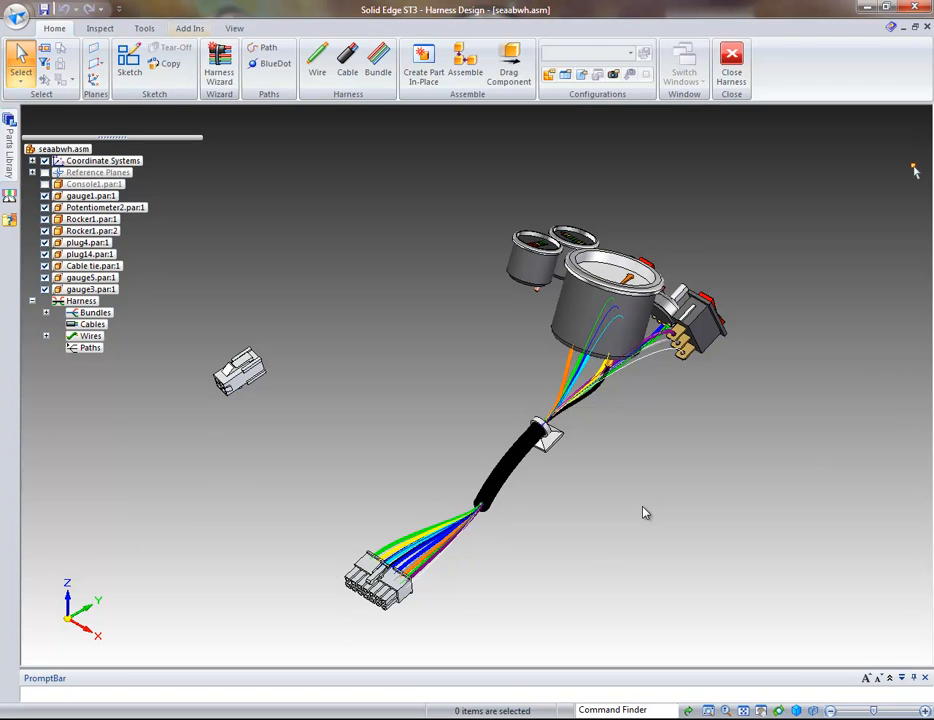
click(144, 28)
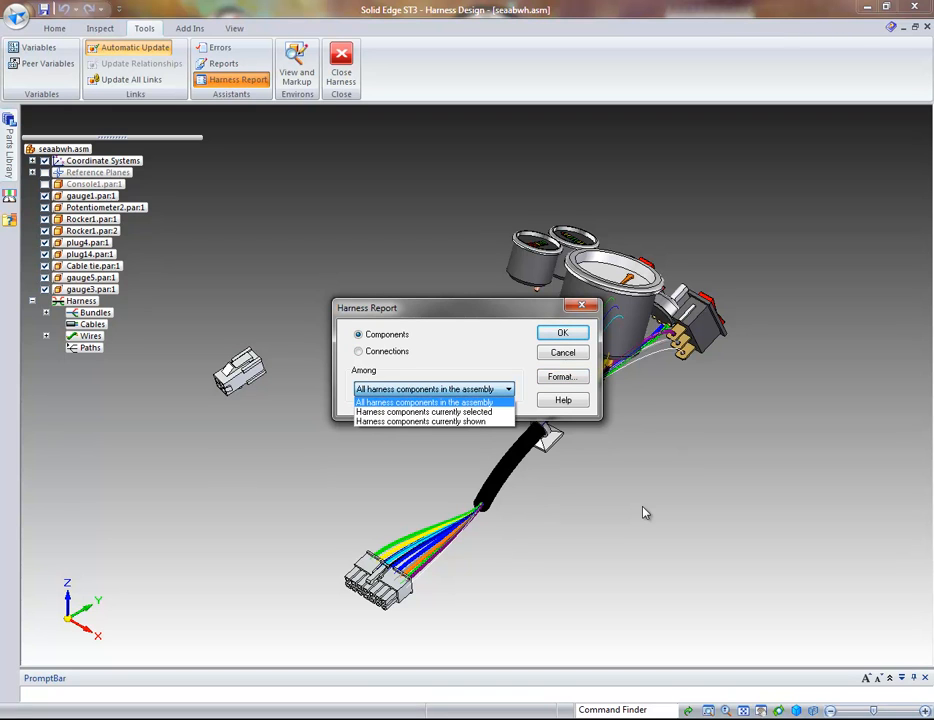
key(Down)
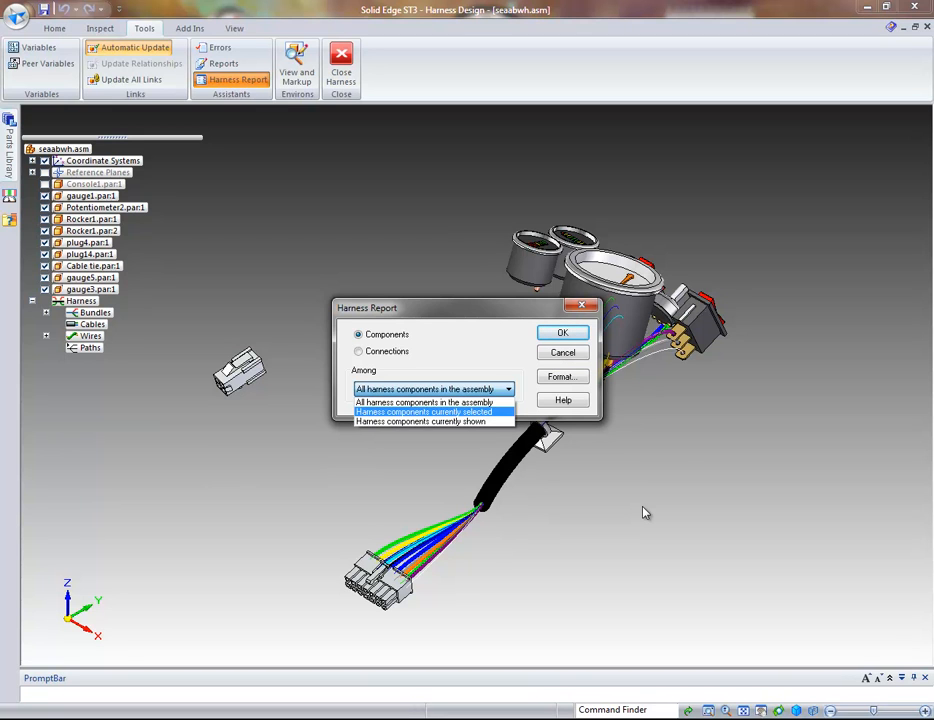
key(Down)
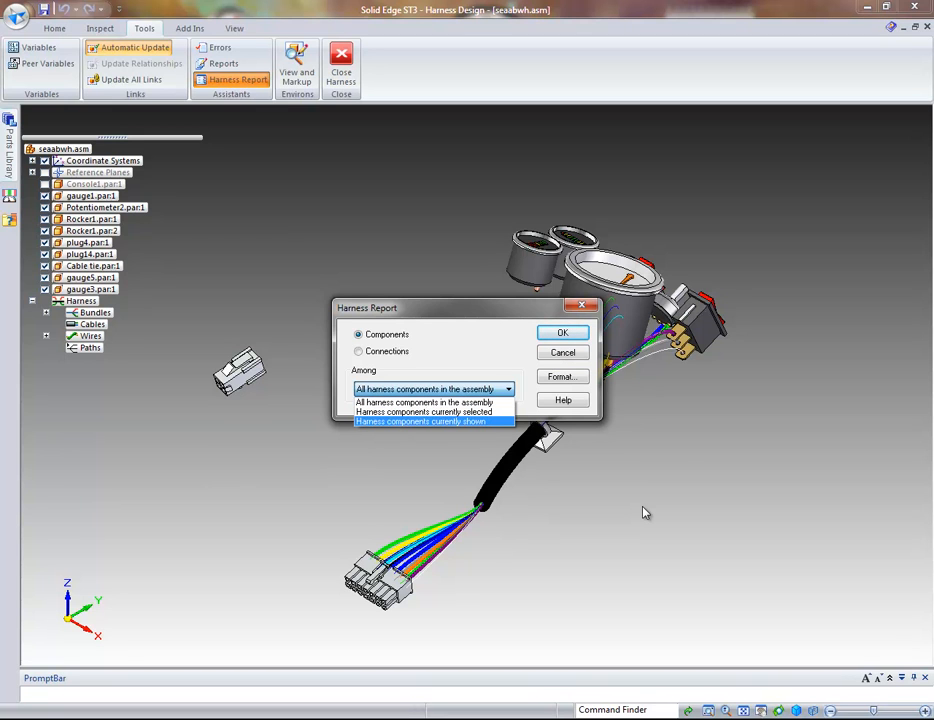
key(Up)
key(Up)
key(Return)
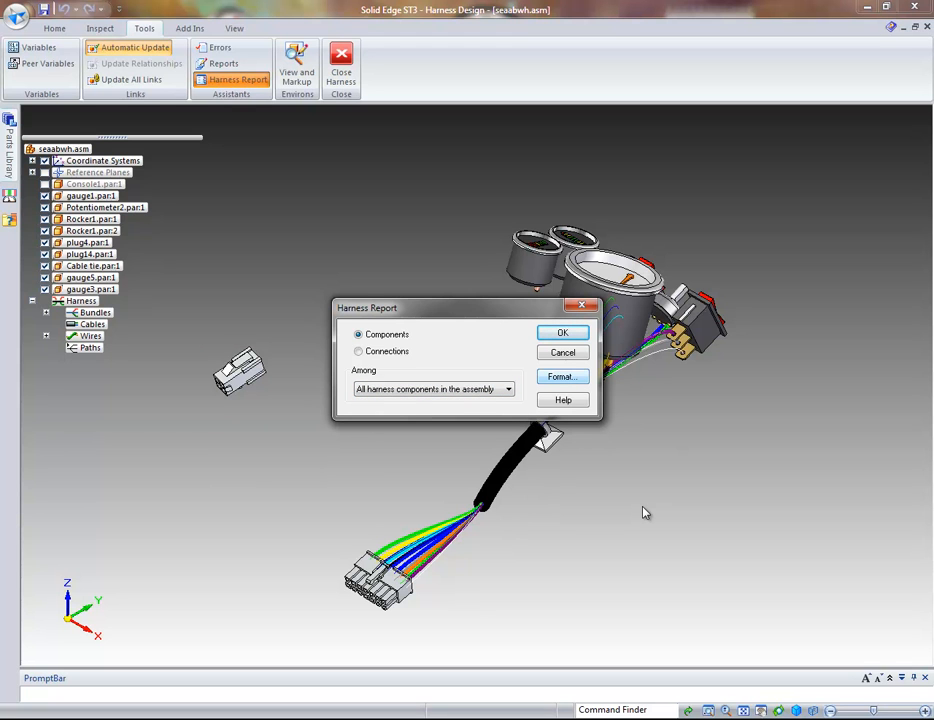
Step: Review the component report's format, including its unique ID, component name and occurrence name columns, and accept it
key(Tab)
key(Return)
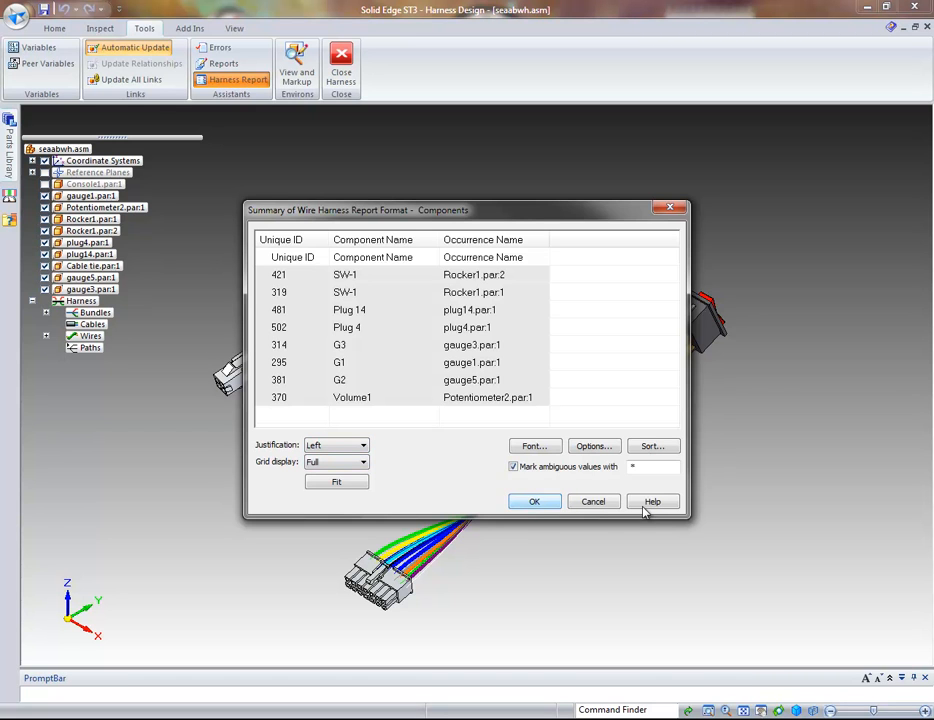
key(Return)
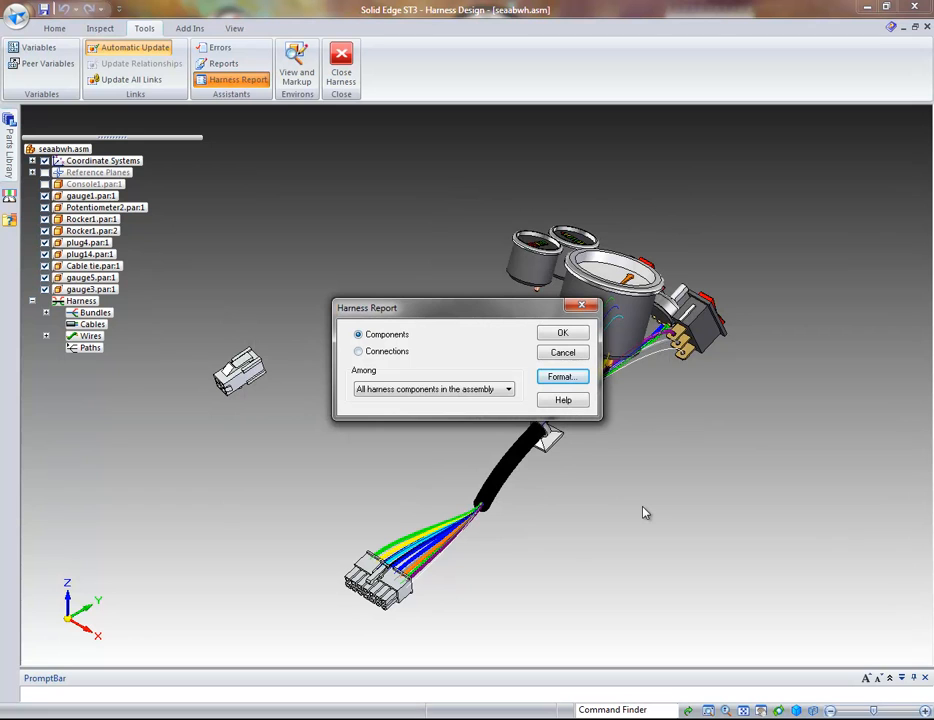
Step: Generate a Connections report on all harness connections in the assembly, examine its columns through Cut Length, and close it
key(alt+n)
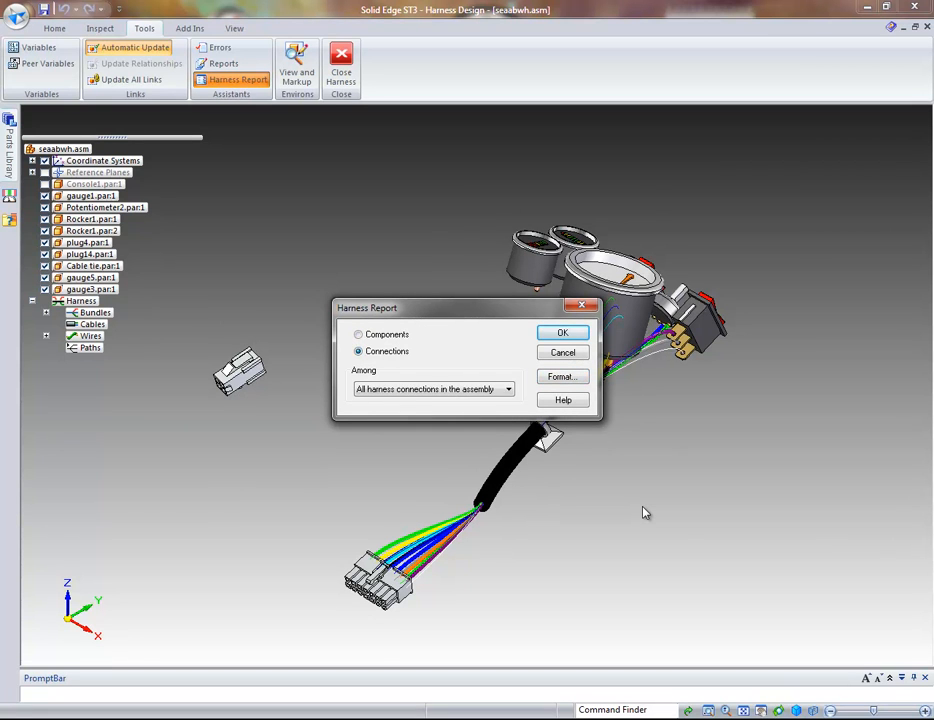
key(Return)
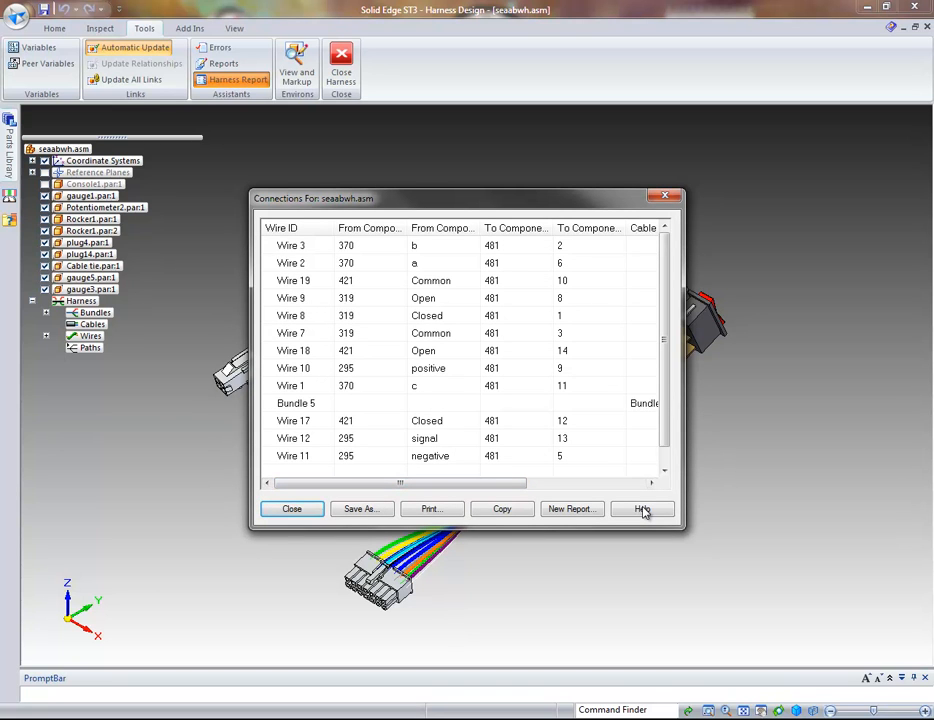
drag(400, 483, 519, 483)
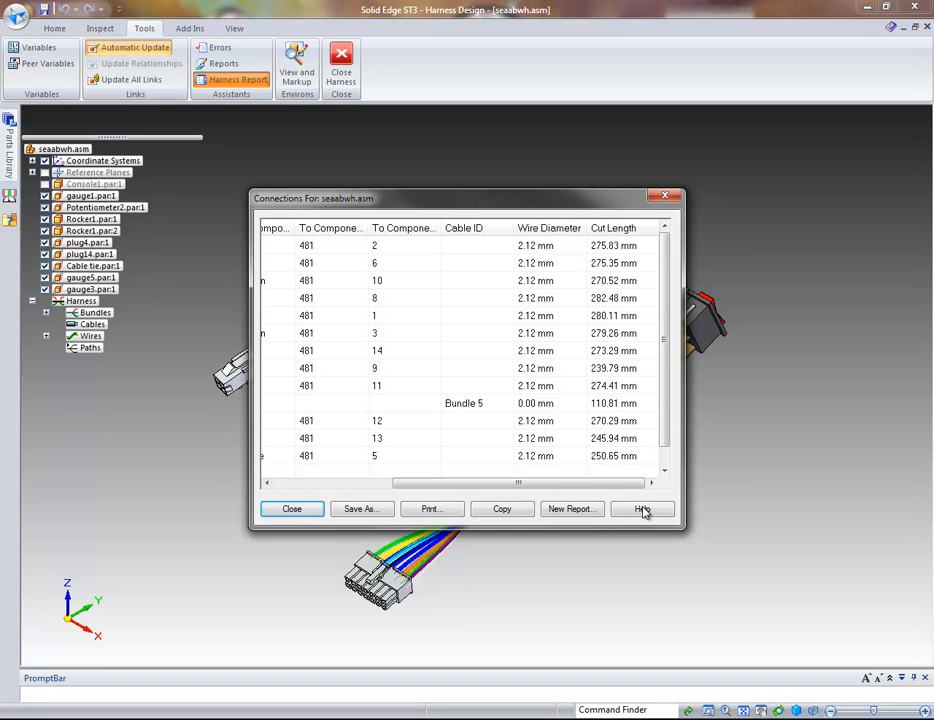
drag(518, 483, 400, 483)
click(292, 509)
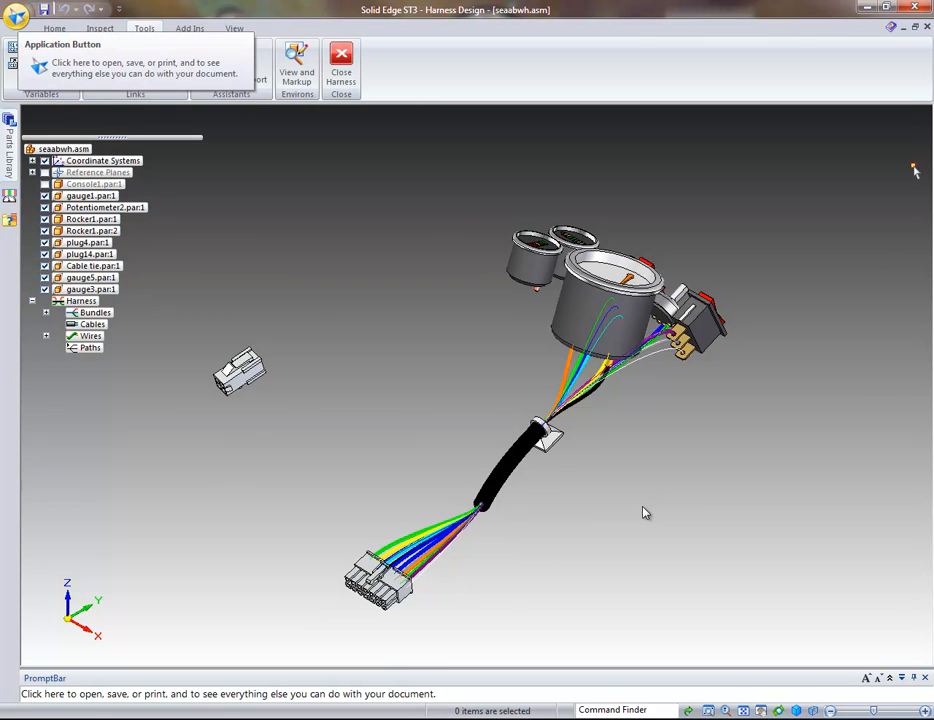
Step: Review the Save As ECAD export settings for the component and connection documents, cancelling without exporting
click(16, 16)
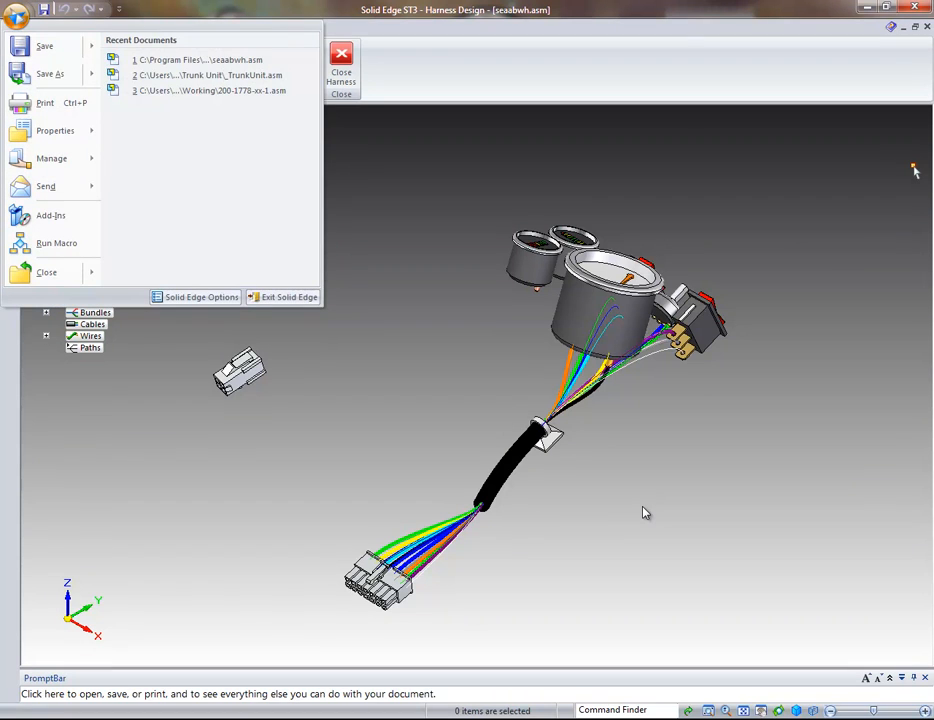
mouse_move(50, 74)
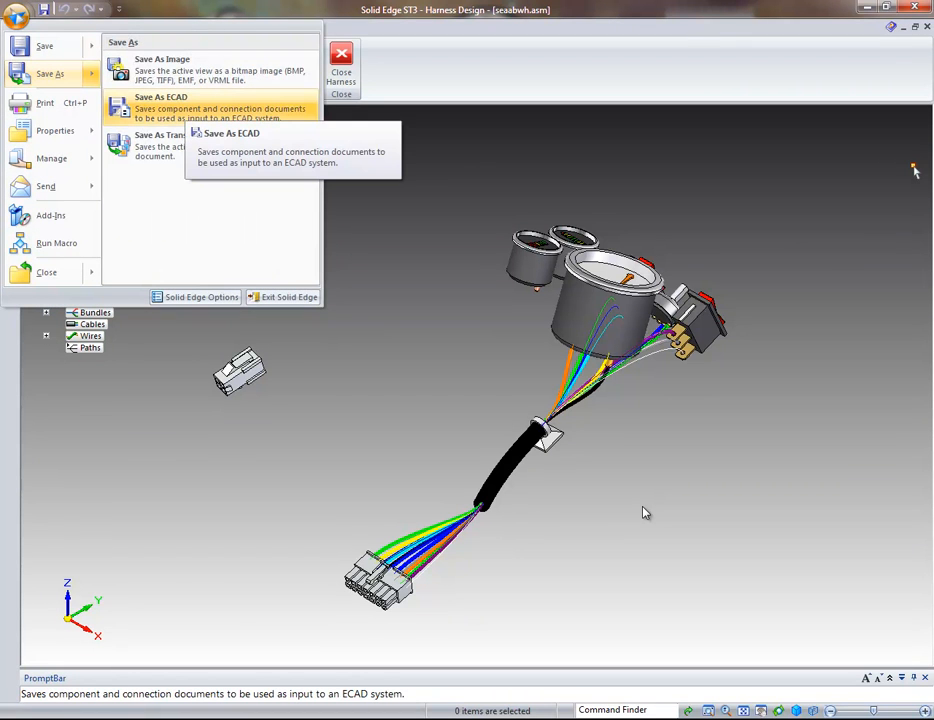
click(160, 100)
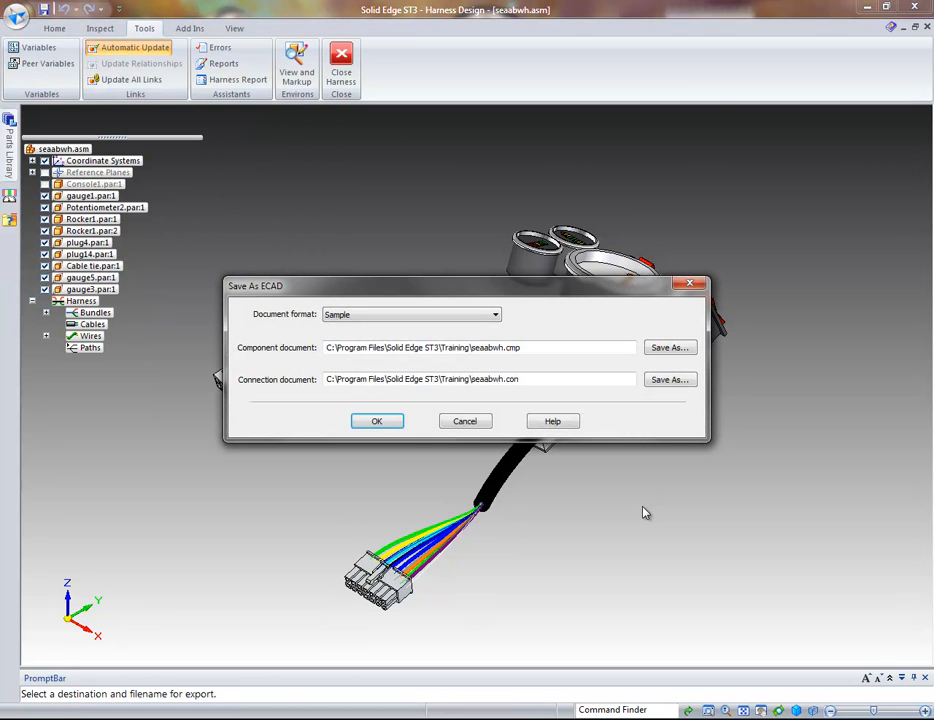
click(465, 421)
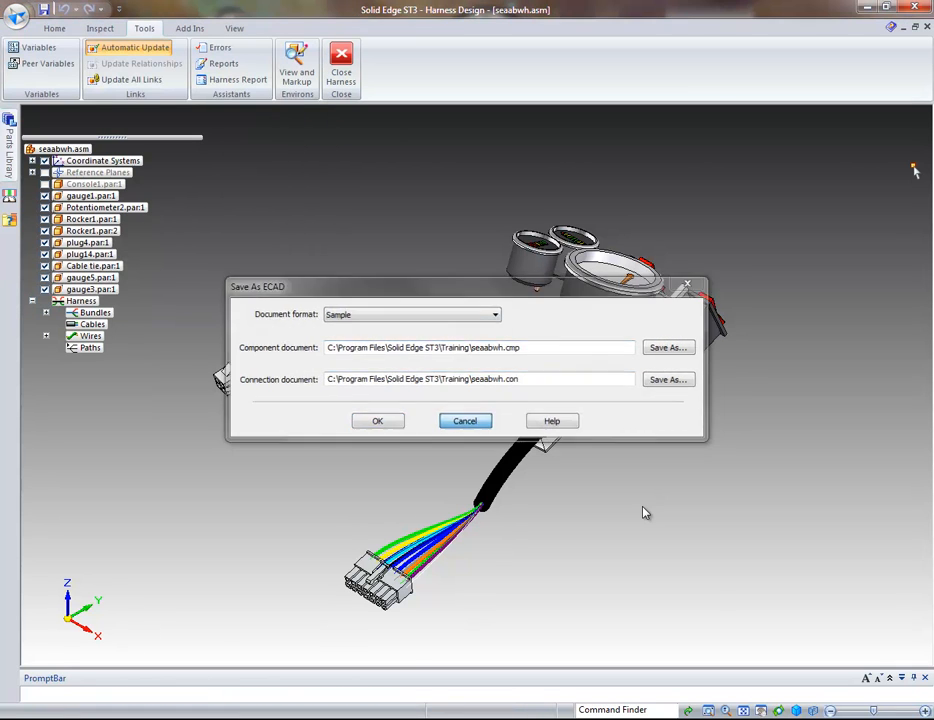
click(16, 16)
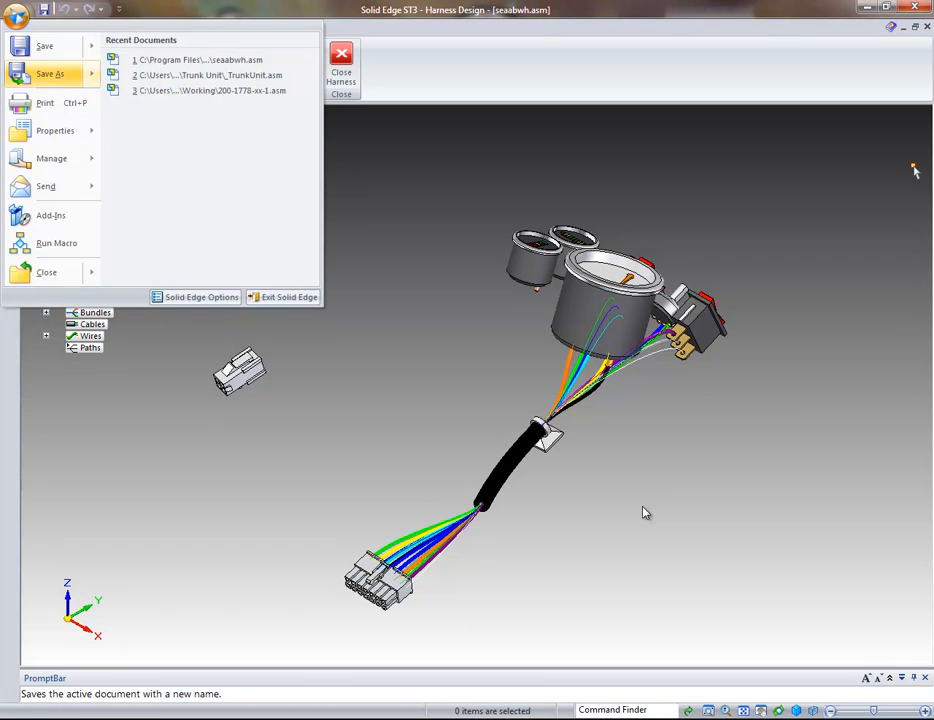
mouse_move(50, 74)
click(160, 100)
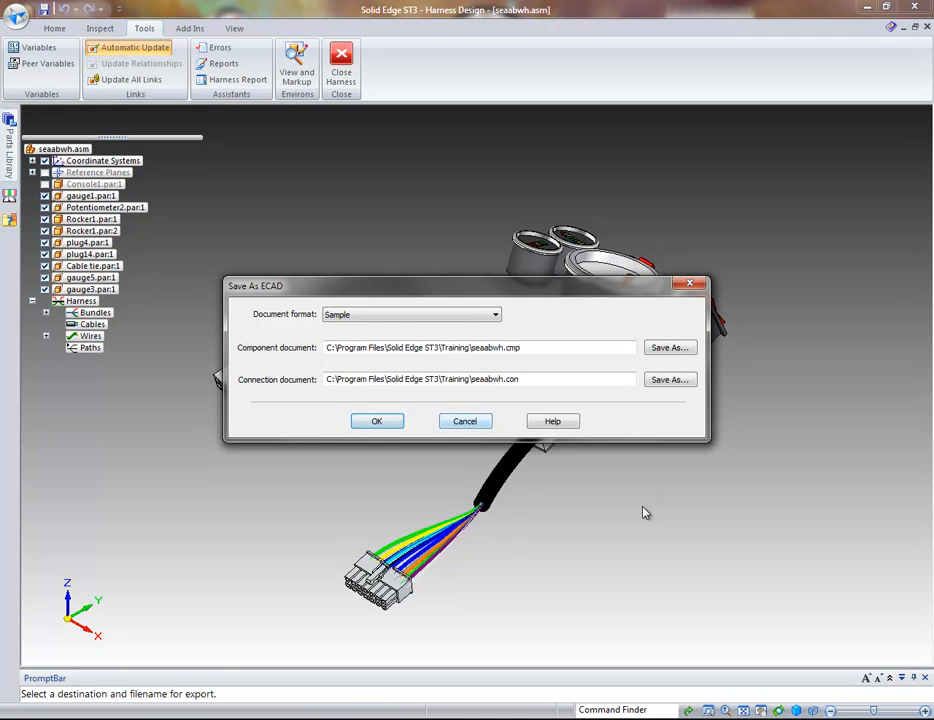
click(465, 421)
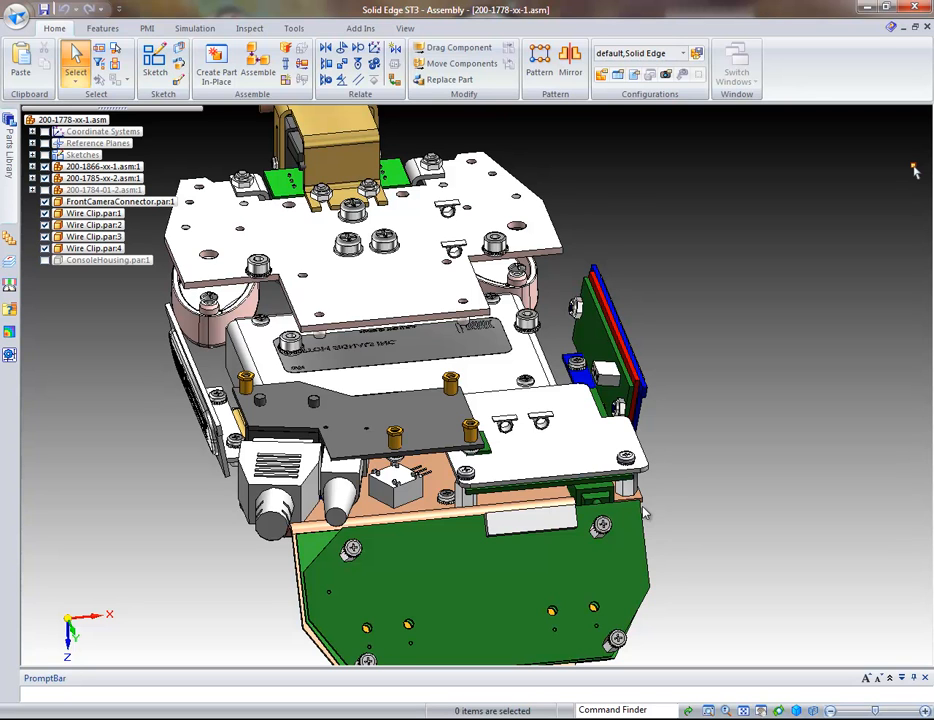
Step: Enter the Harness Design environment in the 200-1778-xx-1.asm assembly and show its wire creation commands
click(294, 29)
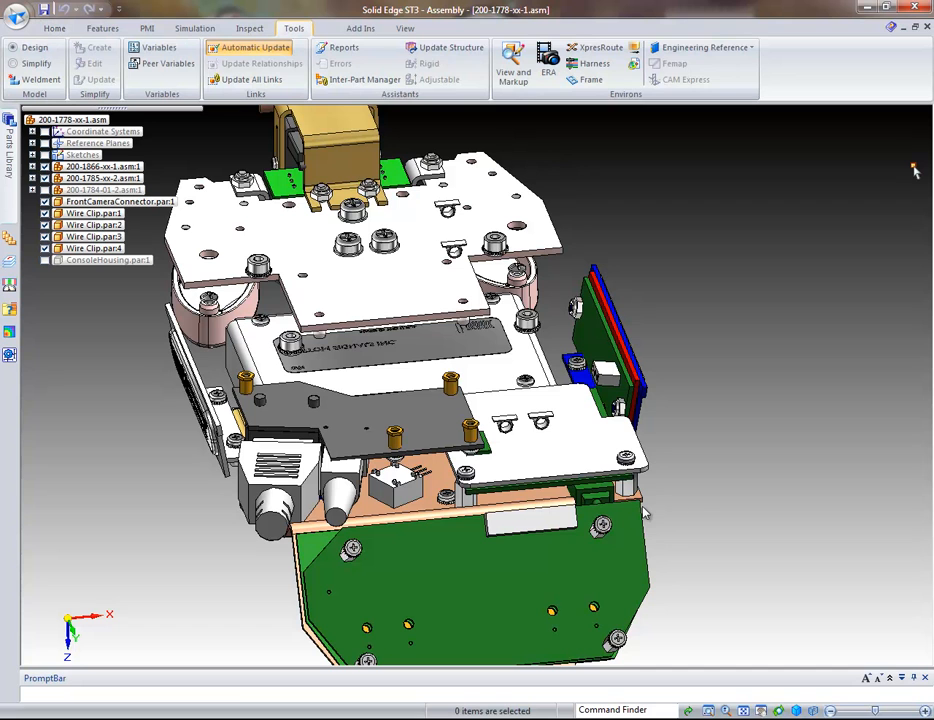
click(594, 63)
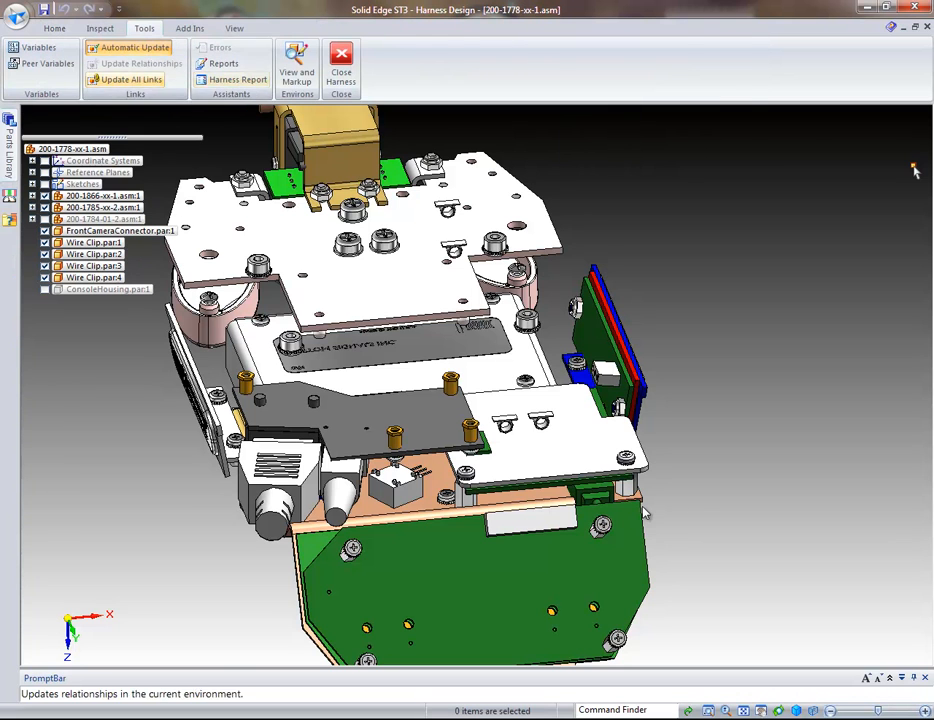
click(54, 29)
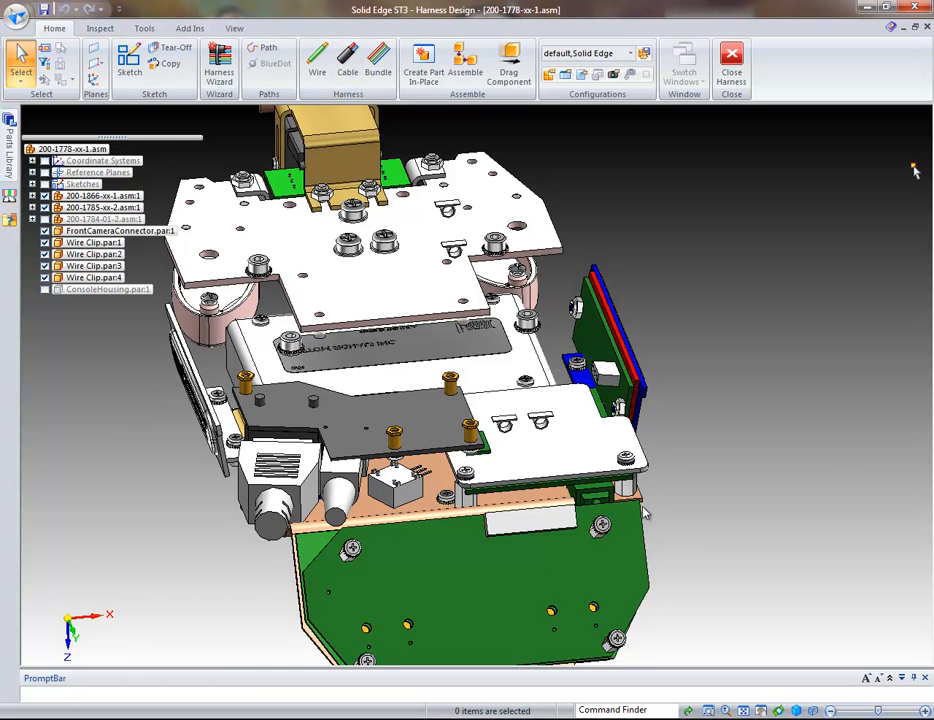
Step: Start a wire at the cylindrical cutout of Connector2, the small white connector on the upright side circuit board
scroll(645, 512, up, 1)
scroll(645, 512, up, 2)
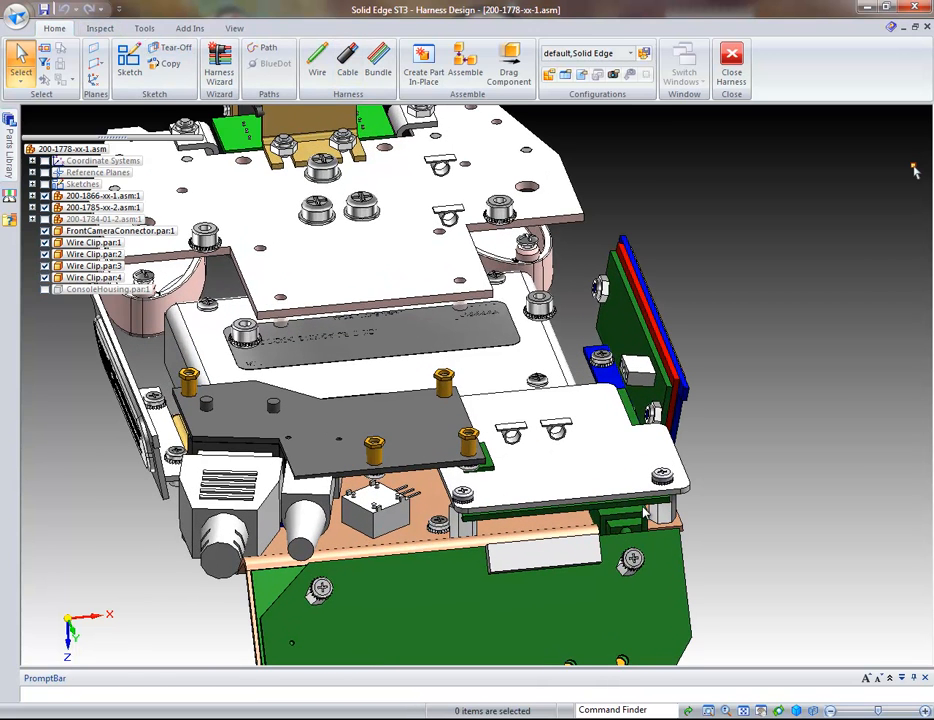
scroll(645, 512, up, 1)
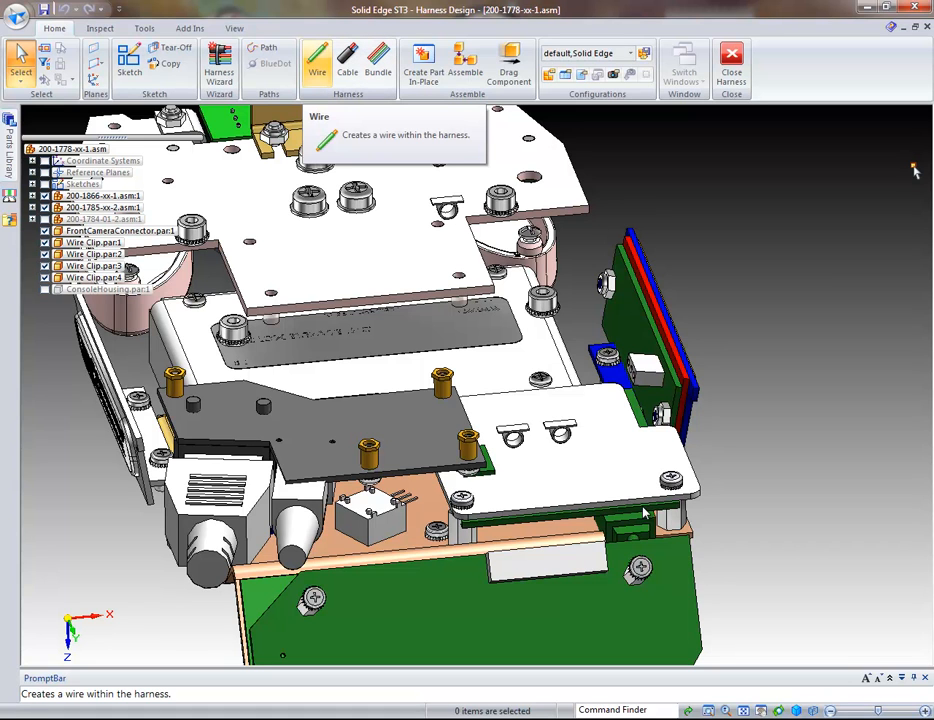
click(316, 62)
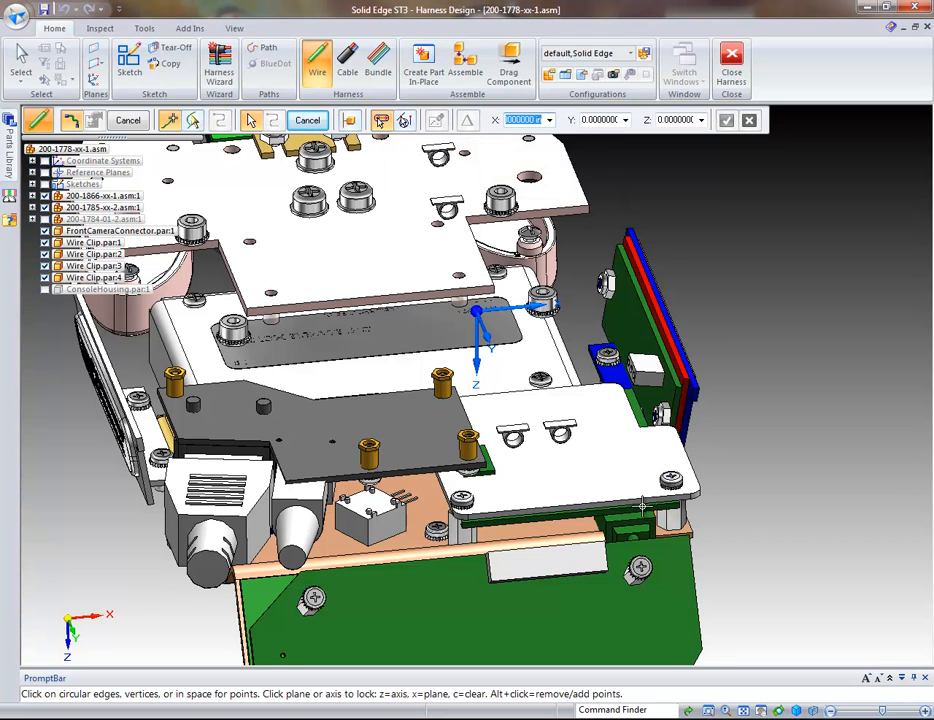
scroll(643, 510, up, 2)
scroll(643, 508, up, 1)
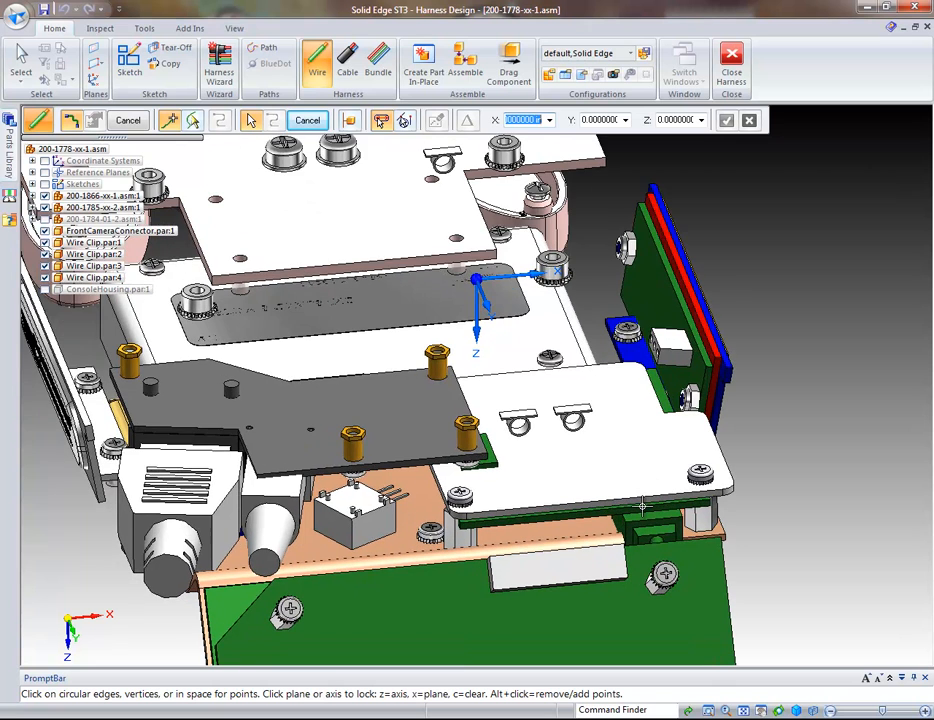
ctrl+scroll(643, 507, down, 1)
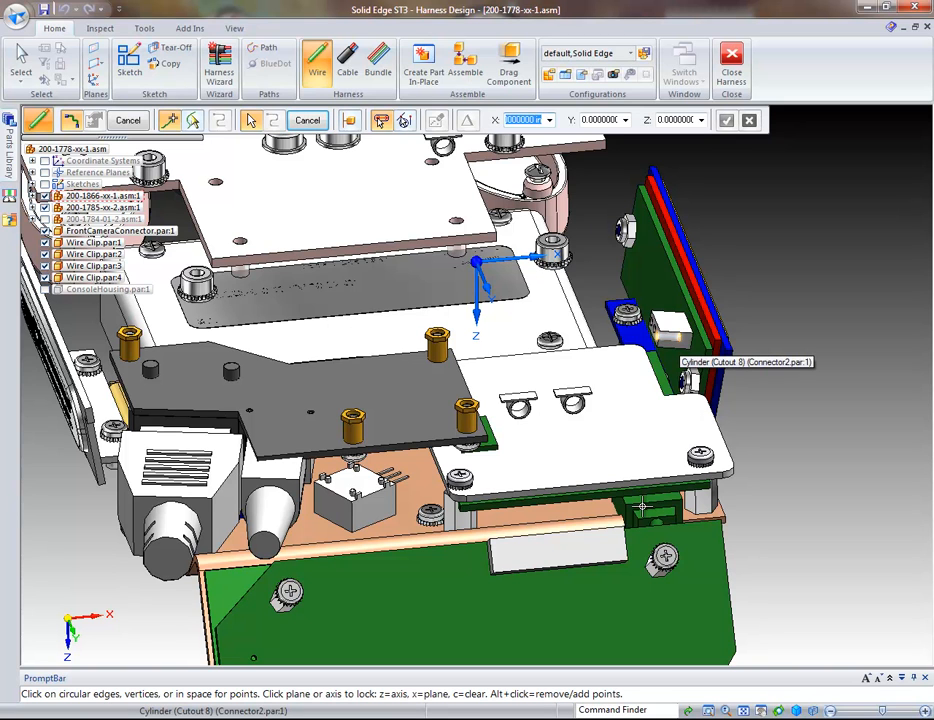
click(667, 338)
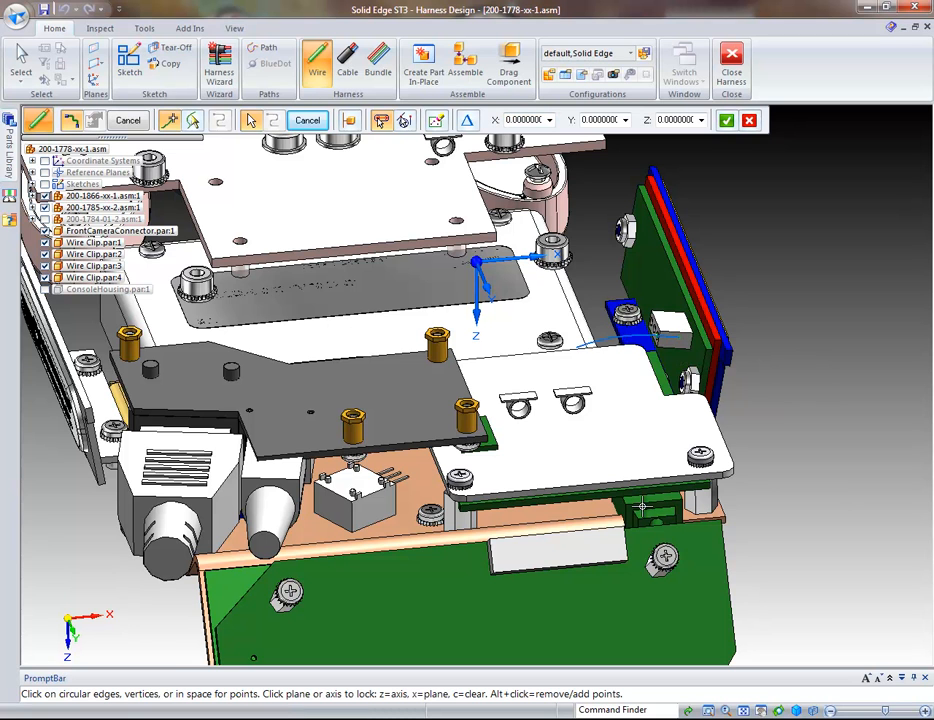
Step: Route the wire through the white cover's wire clip nearest Connector2, end it at Connector1's hole on the green board, and accept the path
key(ctrl+Down)
key(ctrl+Down)
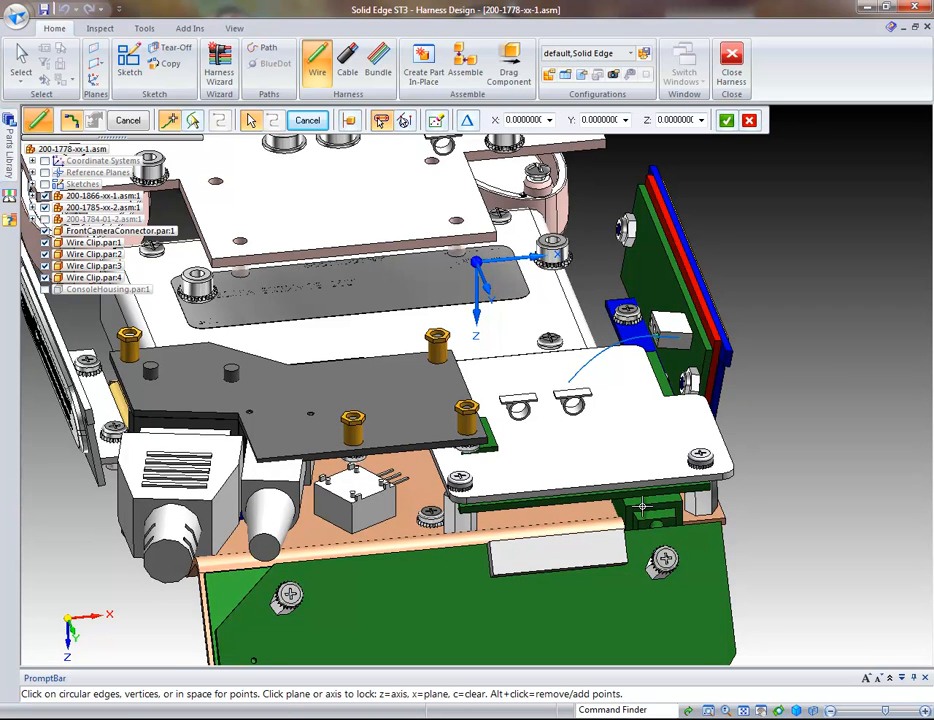
key(ctrl+Down)
key(ctrl+Down)
key(ctrl+Down)
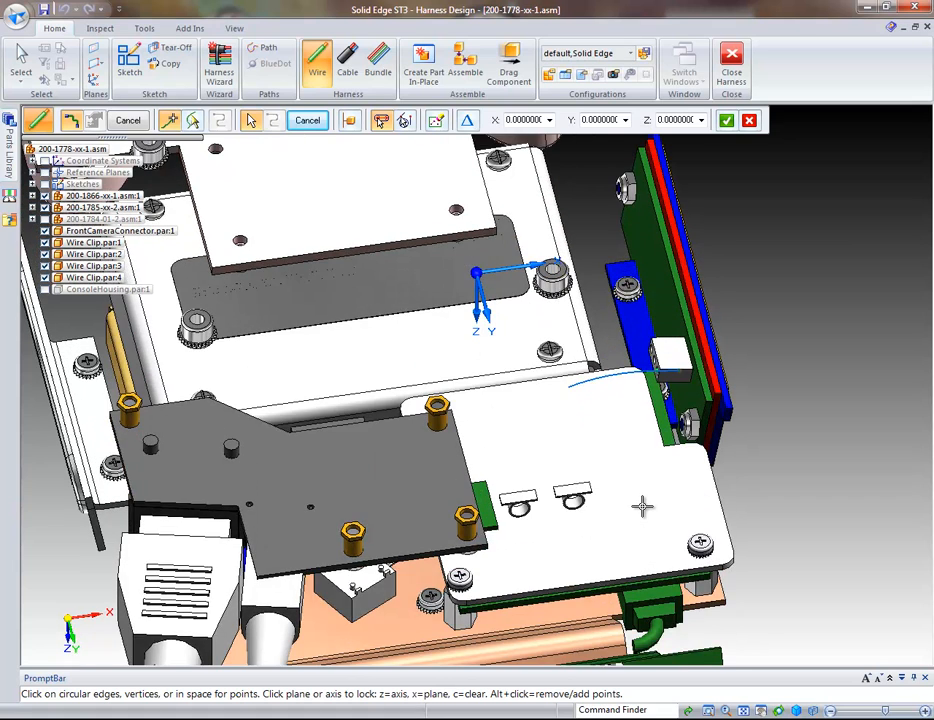
key(ctrl+Down)
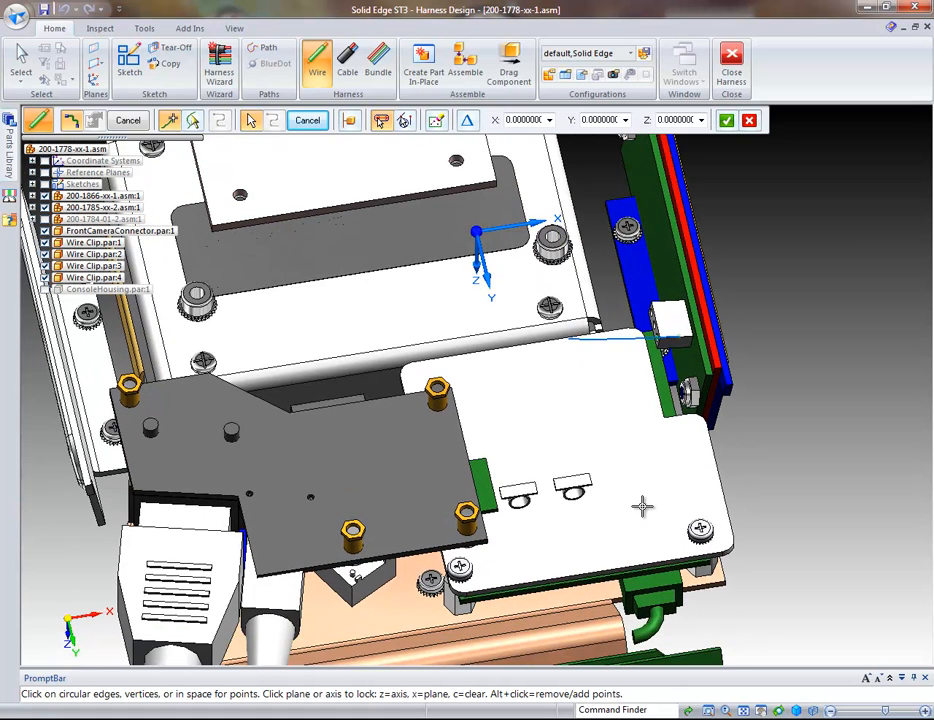
key(ctrl+Down)
key(ctrl+Down)
key(ctrl+Down)
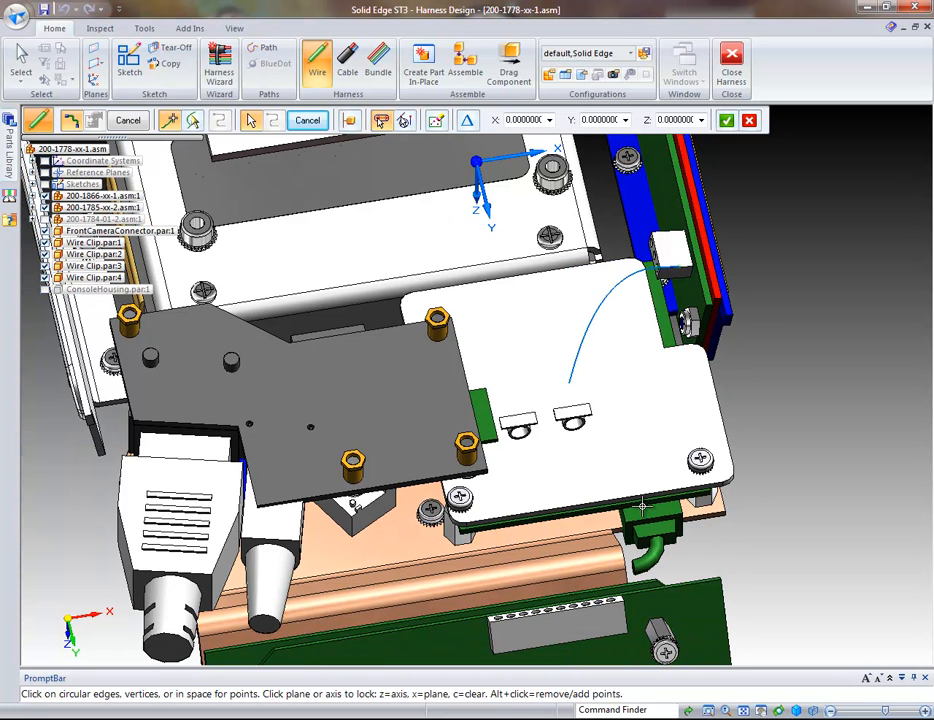
key(ctrl+Down)
key(ctrl+Down)
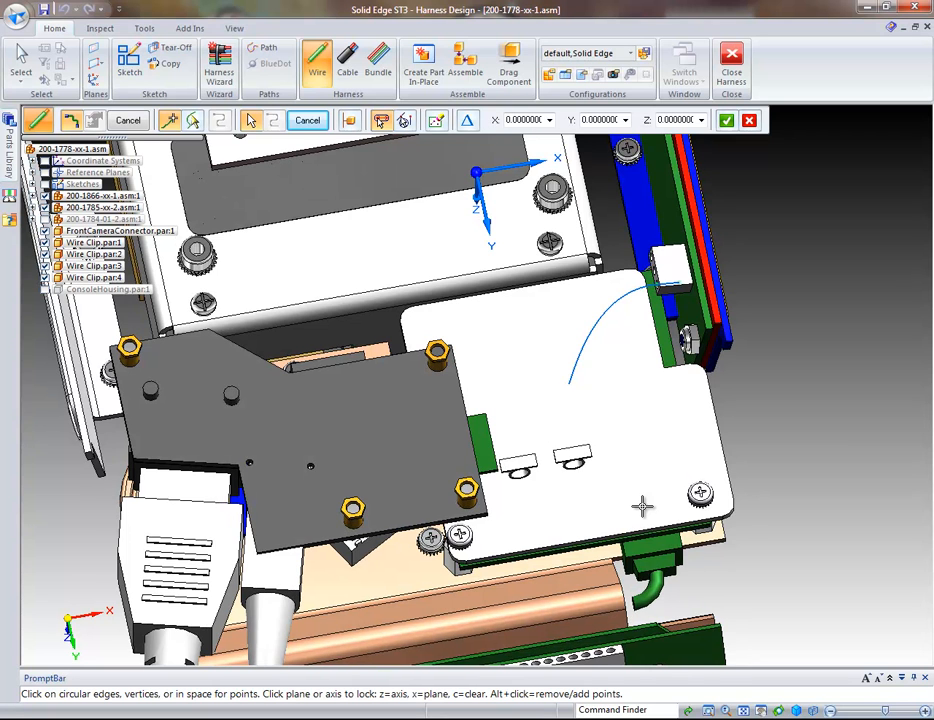
key(ctrl+Down)
key(ctrl+Down)
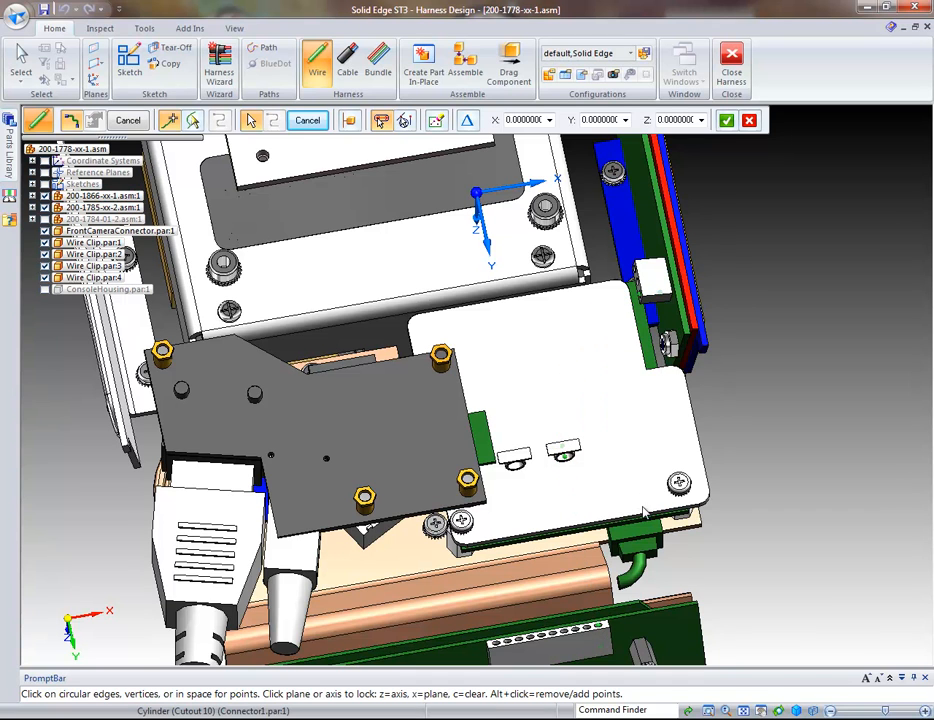
click(643, 505)
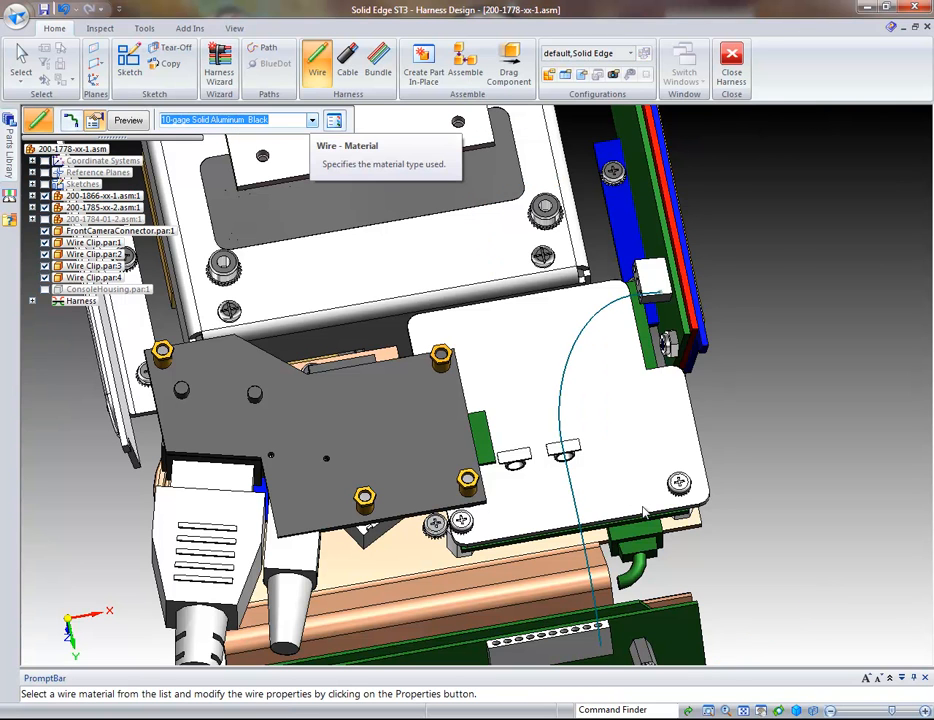
Step: Assign 22-gage Stranded Copper Black as the material of the routed wire and finish it
click(312, 120)
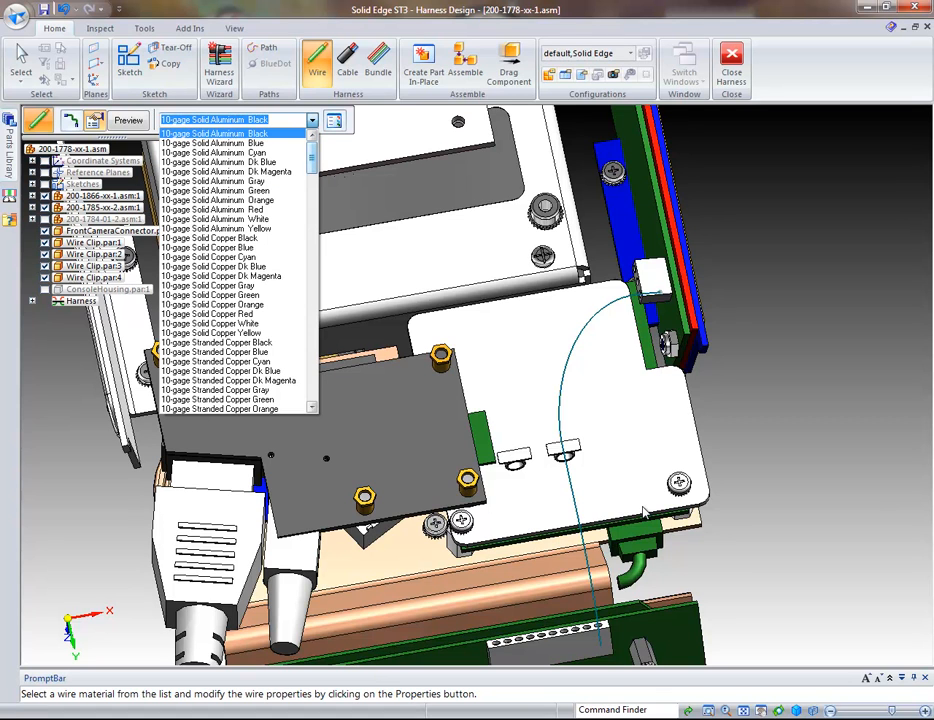
scroll(645, 513, down, 3)
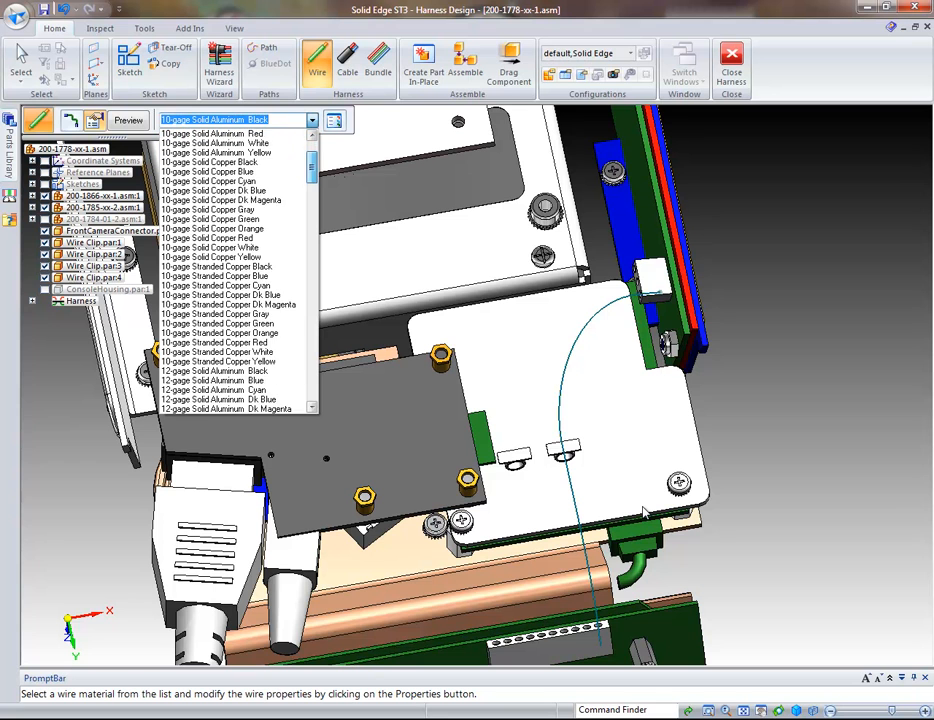
scroll(645, 513, down, 15)
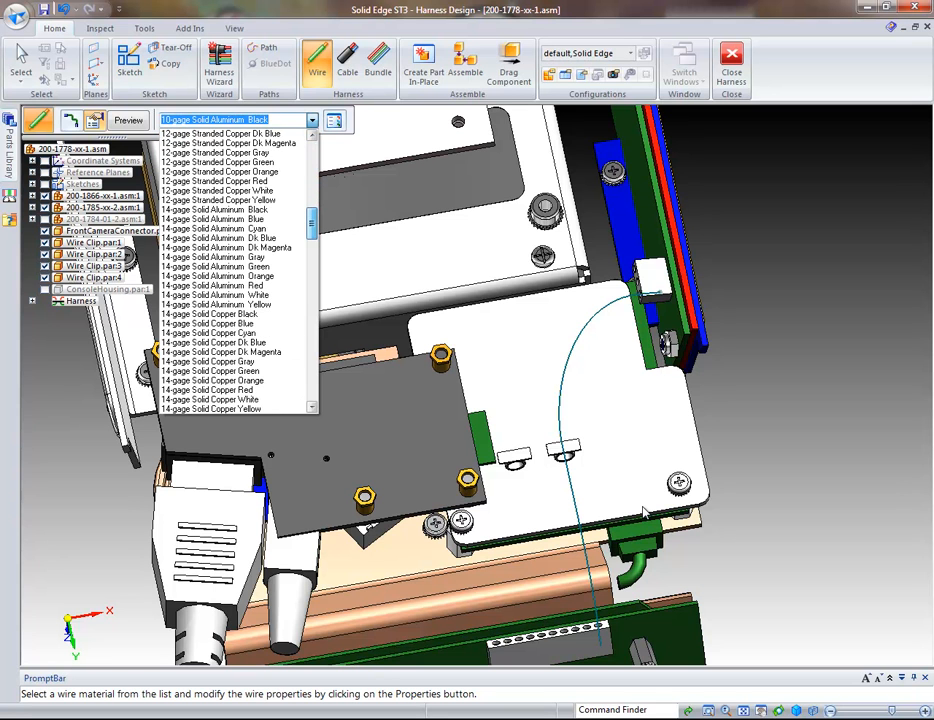
scroll(645, 513, down, 20)
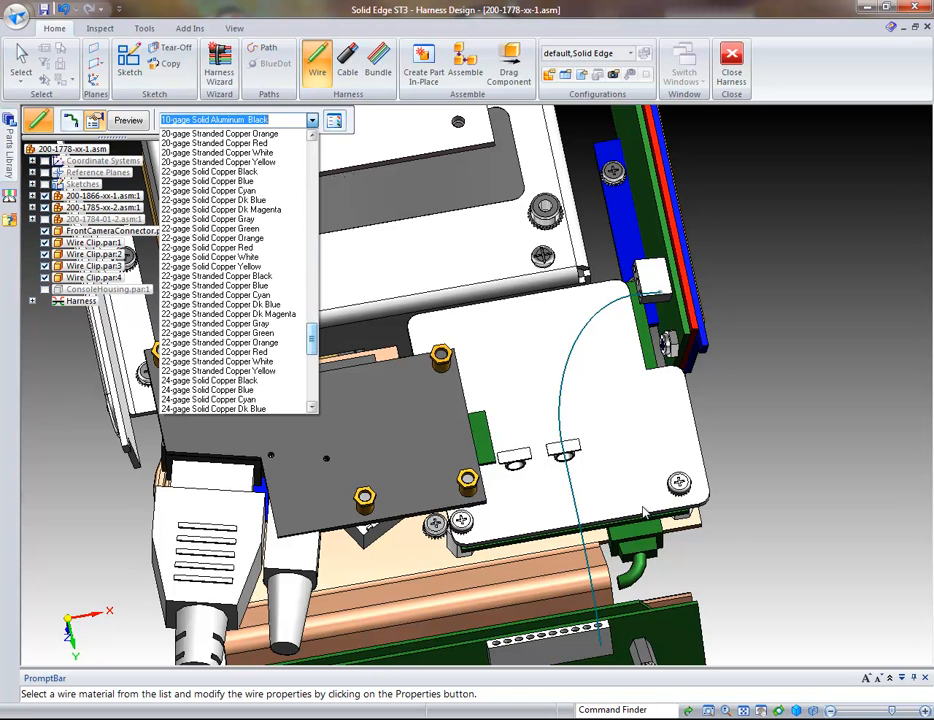
click(230, 276)
click(128, 120)
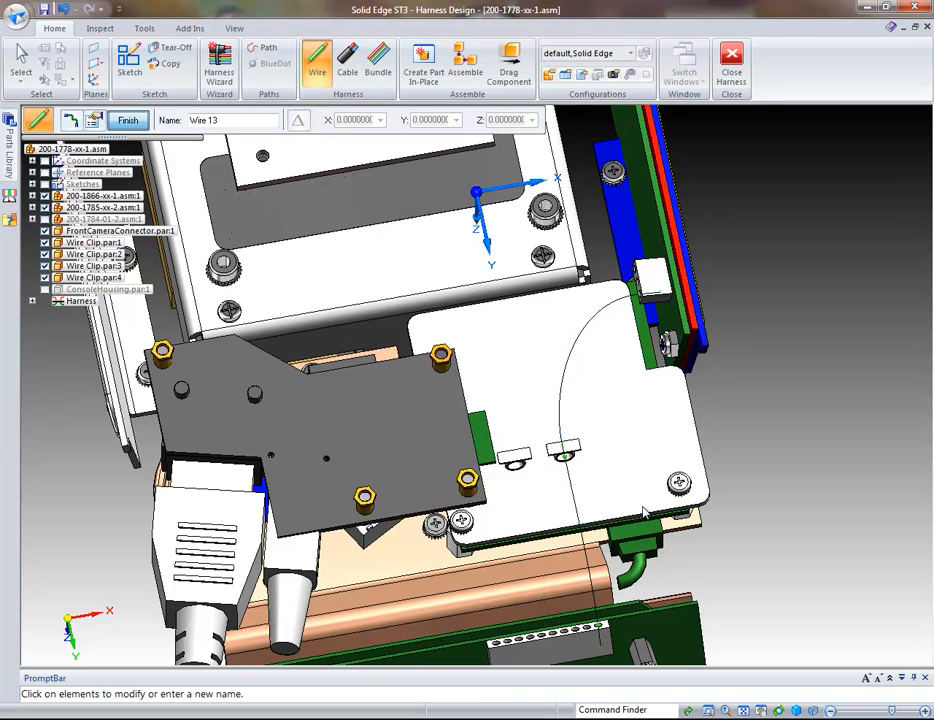
click(128, 120)
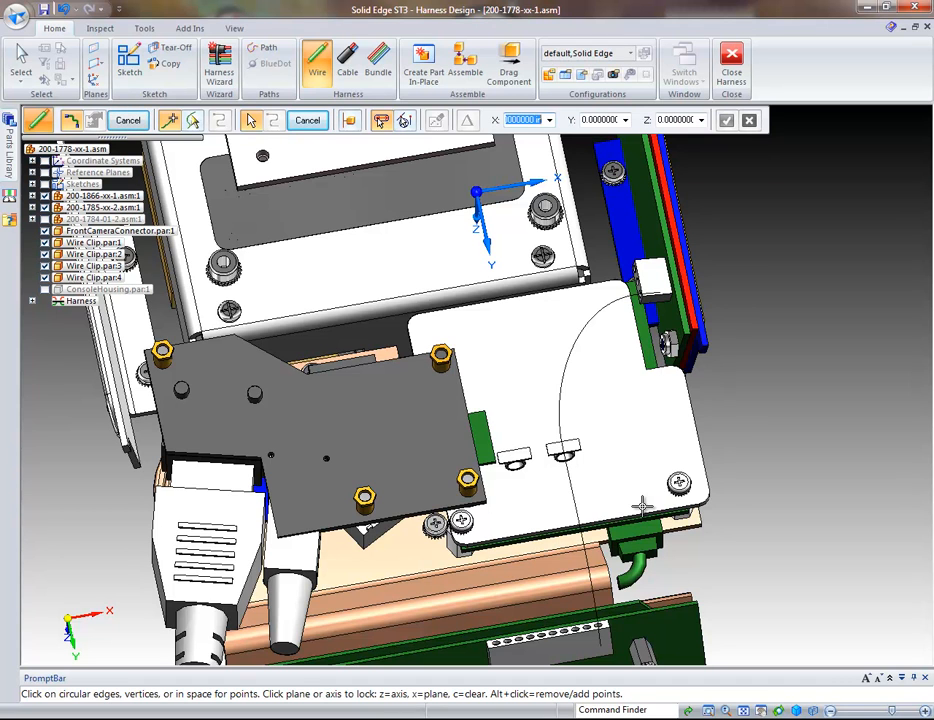
Step: Route a second wire using Center Point keypoints from Connector2's middle hole to the Connector1 hole beside the first wire, and accept the path
click(307, 120)
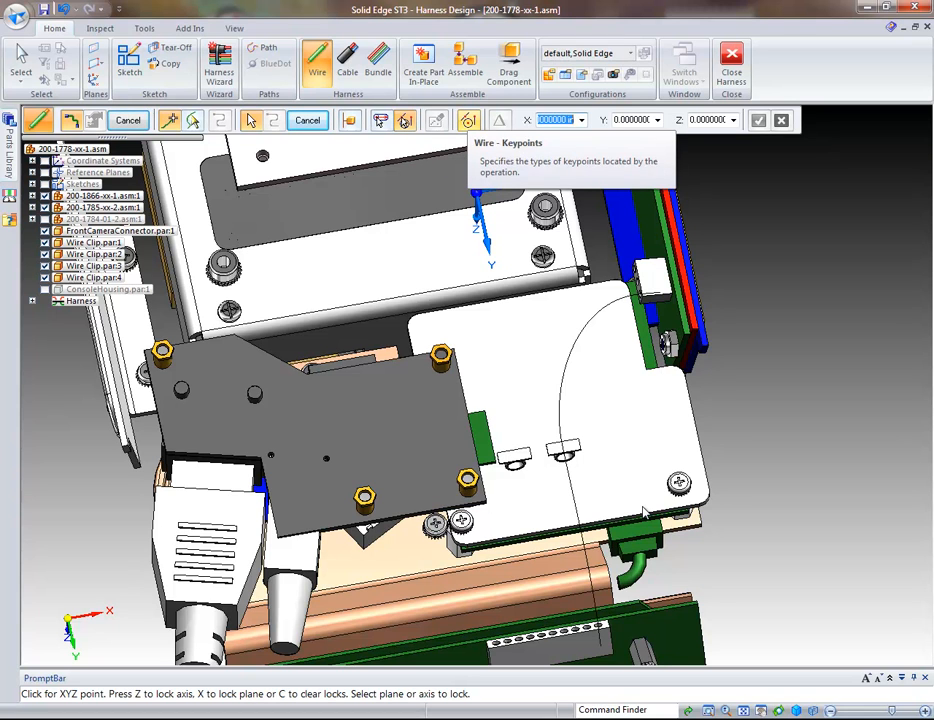
click(468, 120)
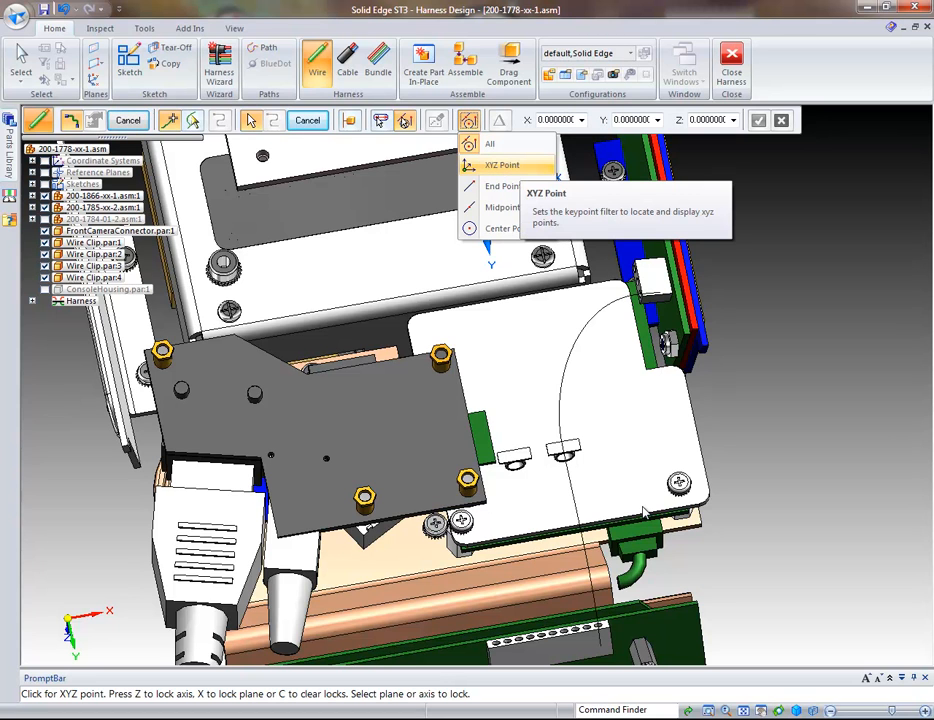
click(502, 165)
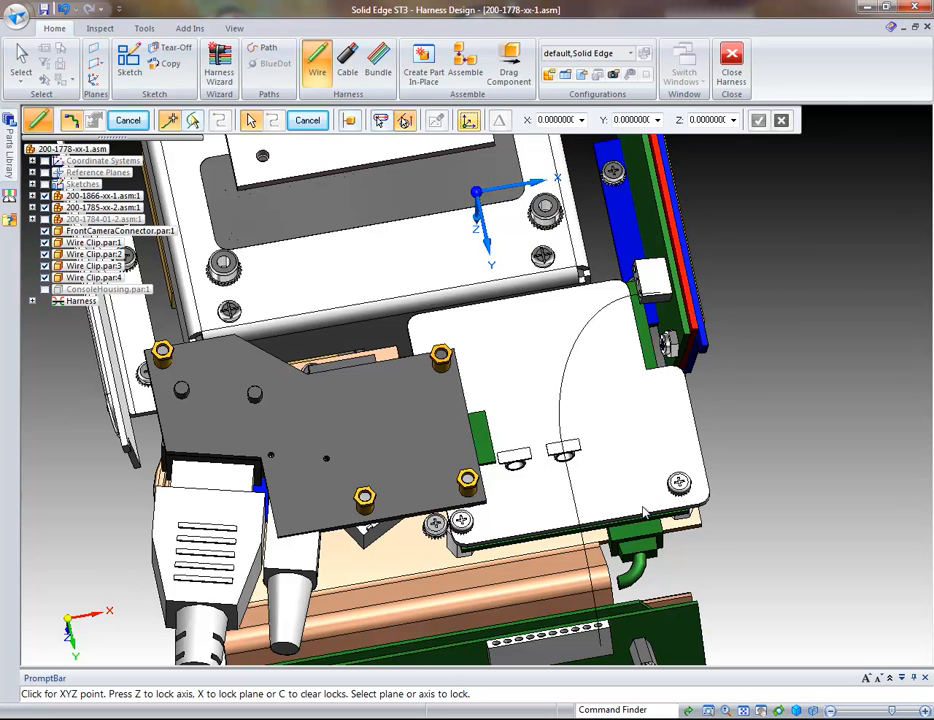
click(469, 121)
click(508, 229)
scroll(642, 507, up, 3)
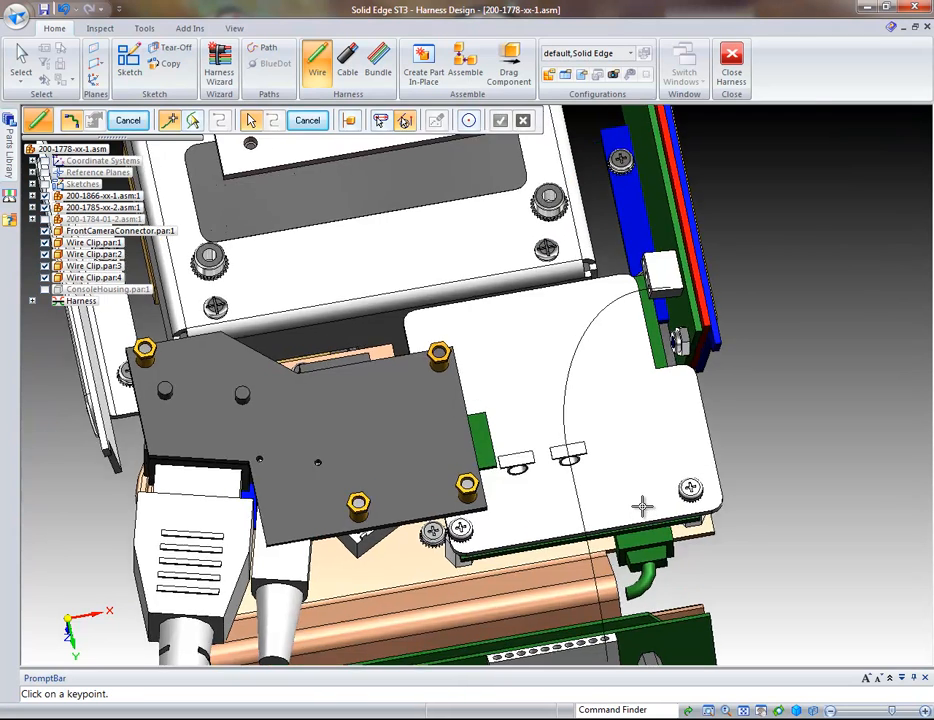
scroll(642, 507, up, 2)
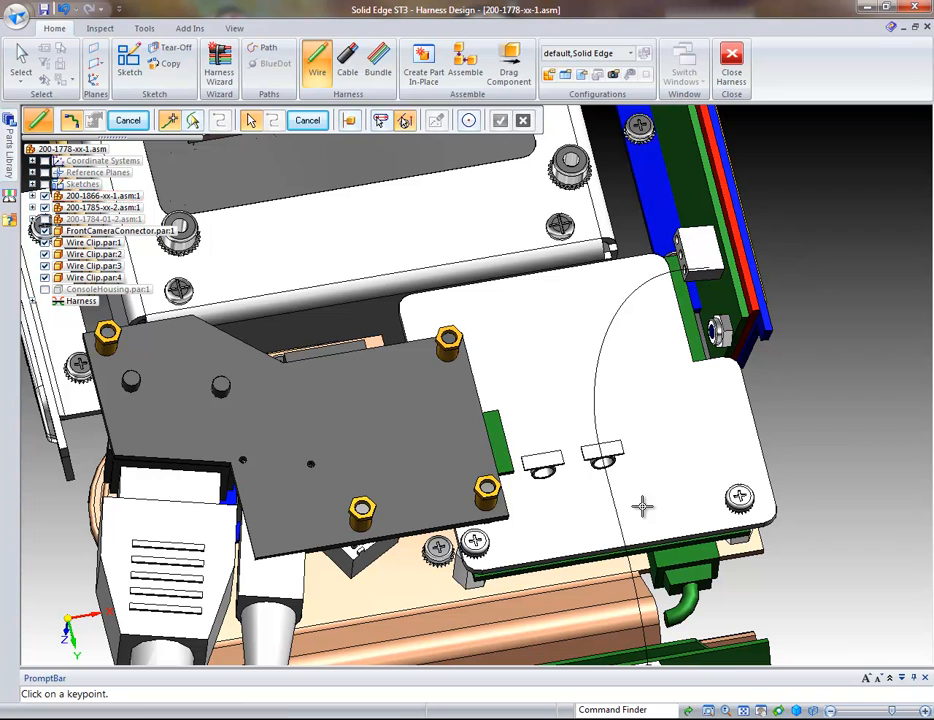
click(681, 257)
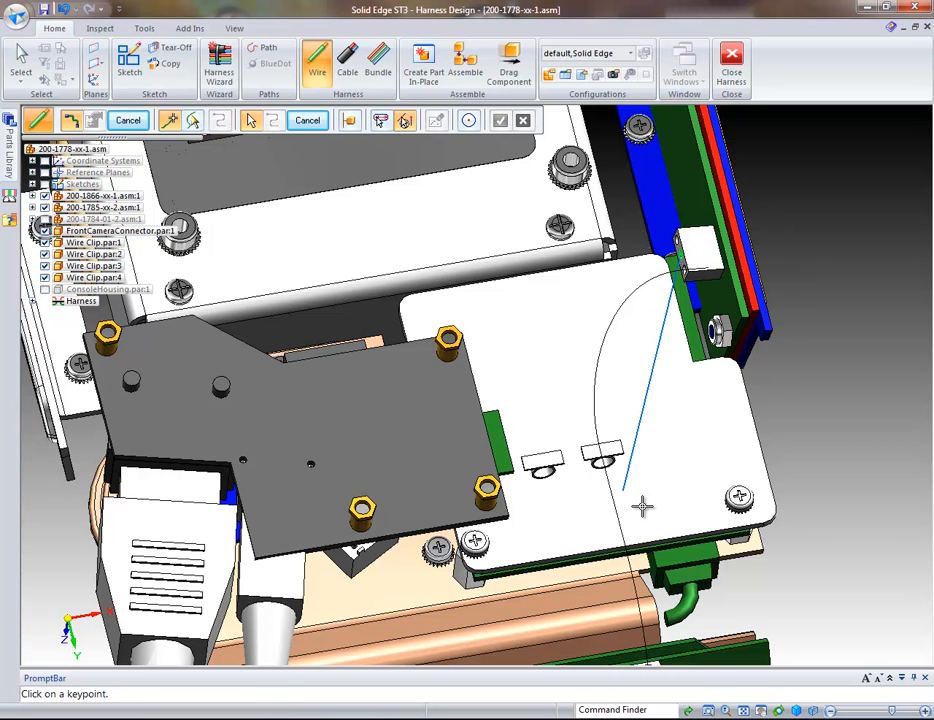
ctrl+scroll(642, 506, down, 1)
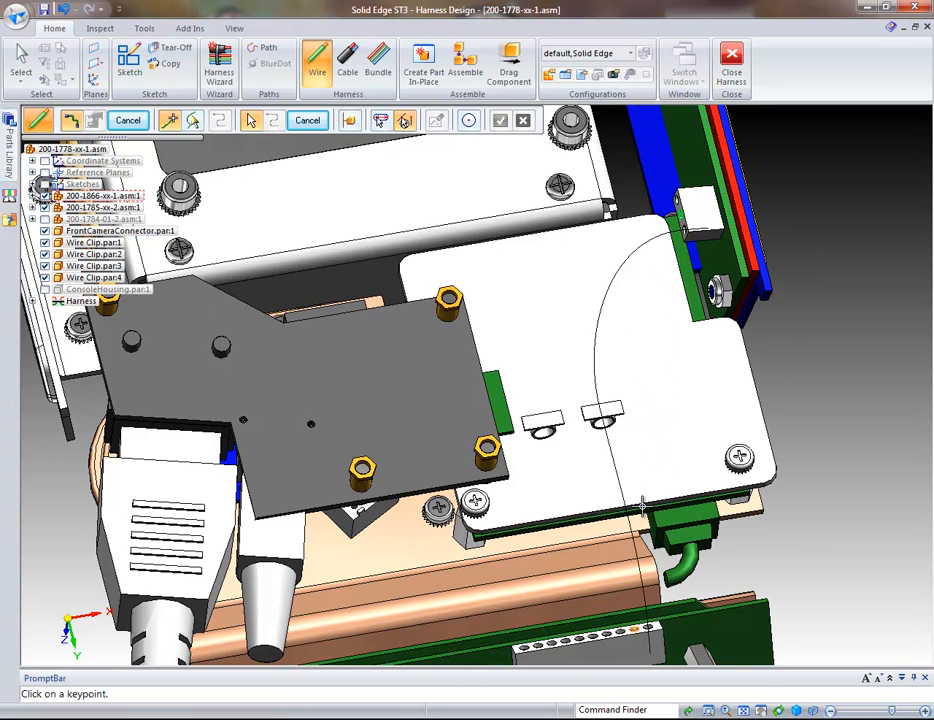
click(642, 507)
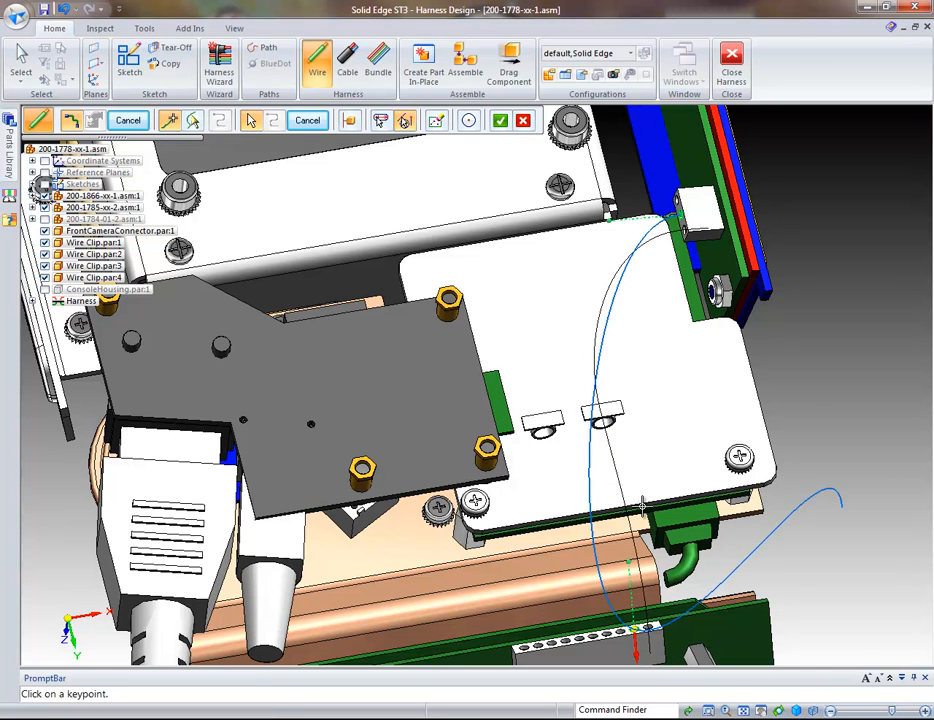
right_click(642, 507)
right_click(642, 507)
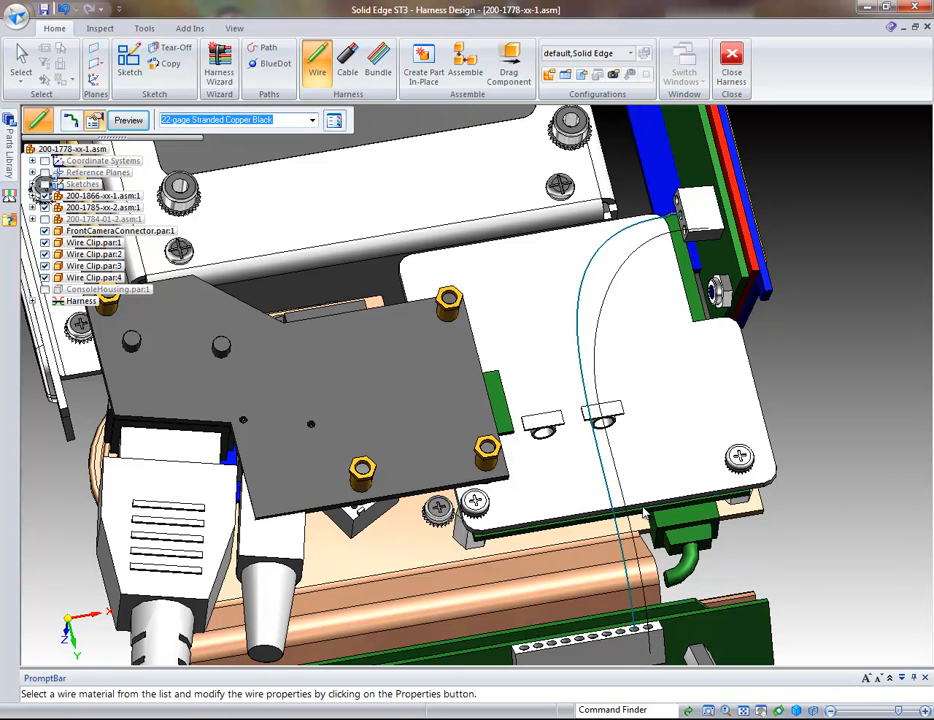
Step: Assign 22-gage Stranded Copper Blue as the second wire's material and finish it
click(312, 120)
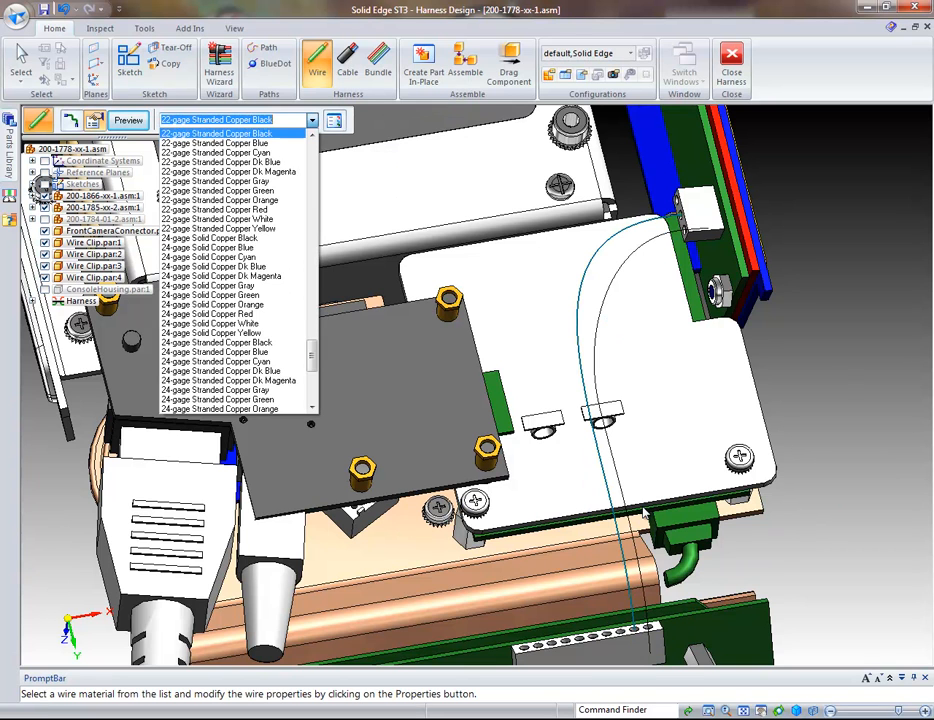
click(200, 139)
click(128, 120)
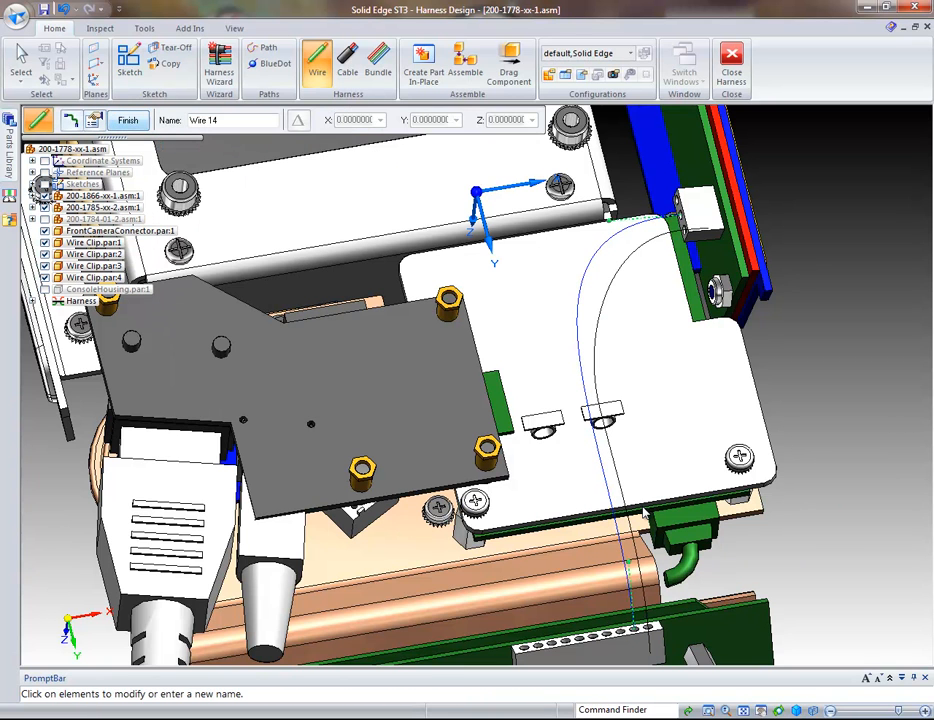
right_click(643, 509)
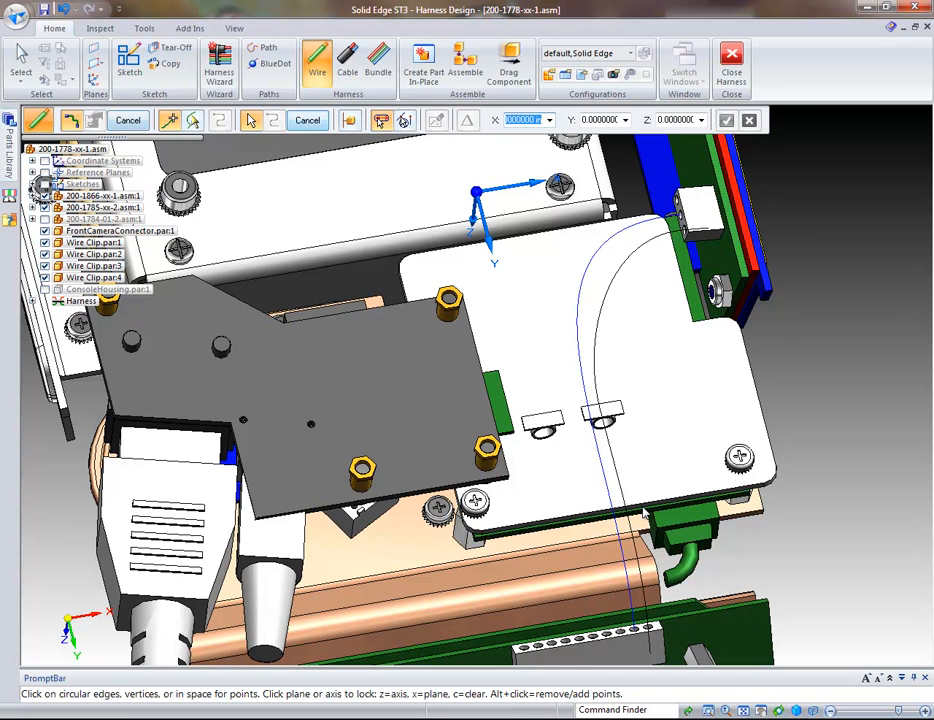
Step: Route a third wire using Center Point keypoints from Connector2's remaining hole to the Cutout 8 hole on Connector1
click(404, 120)
click(468, 120)
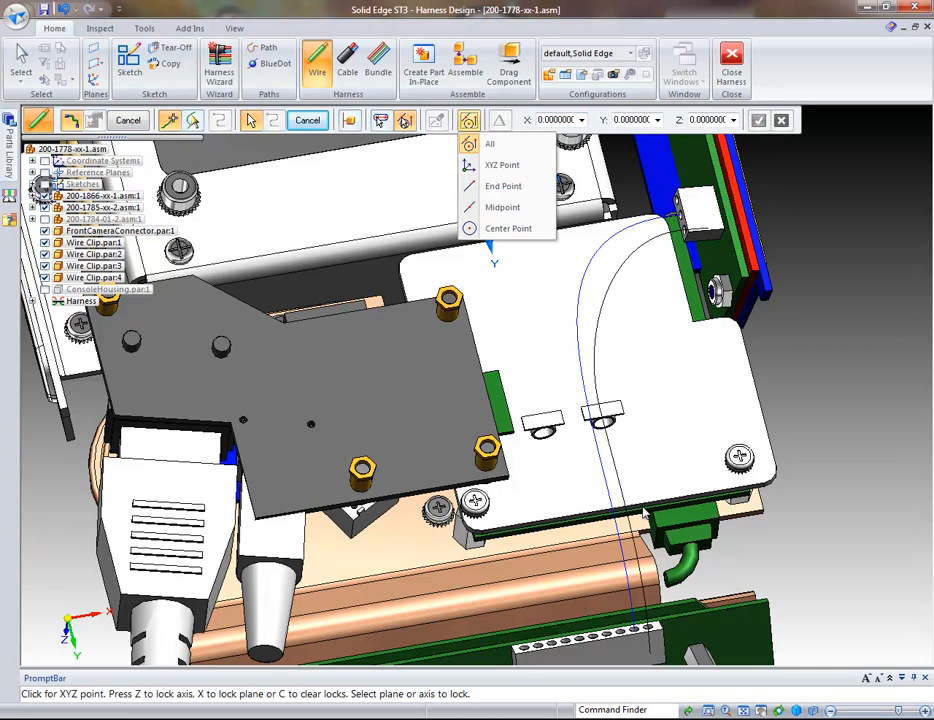
click(500, 227)
scroll(643, 509, up, 3)
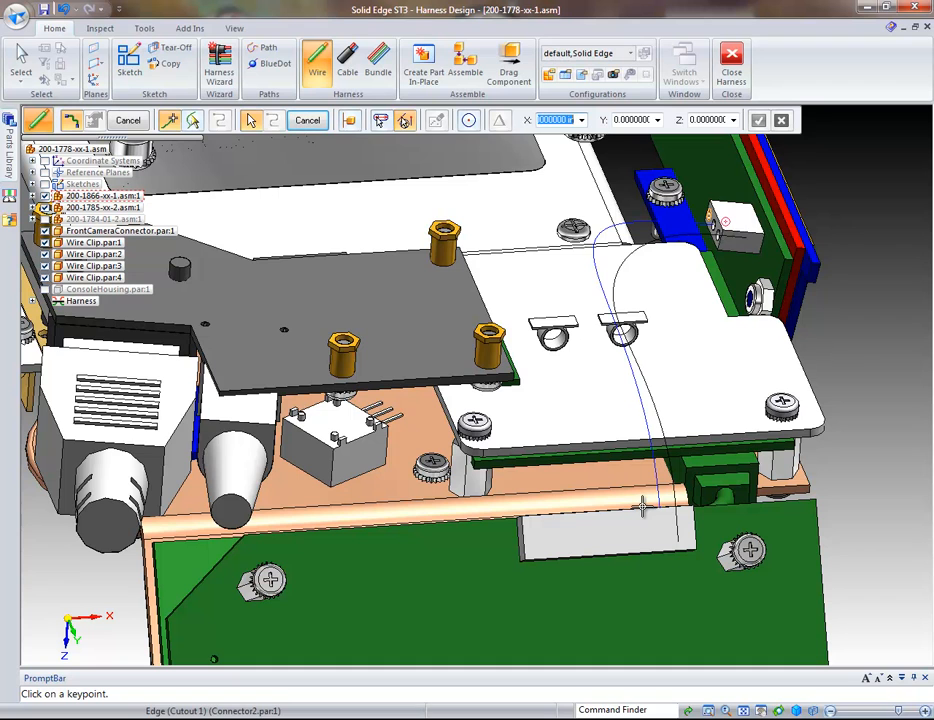
click(469, 121)
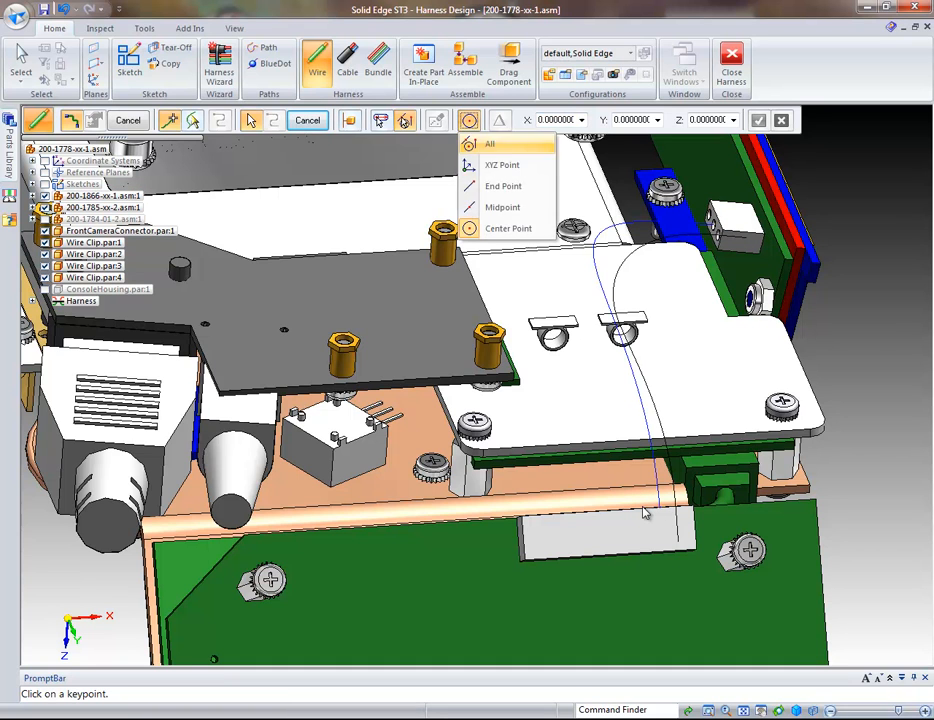
click(508, 229)
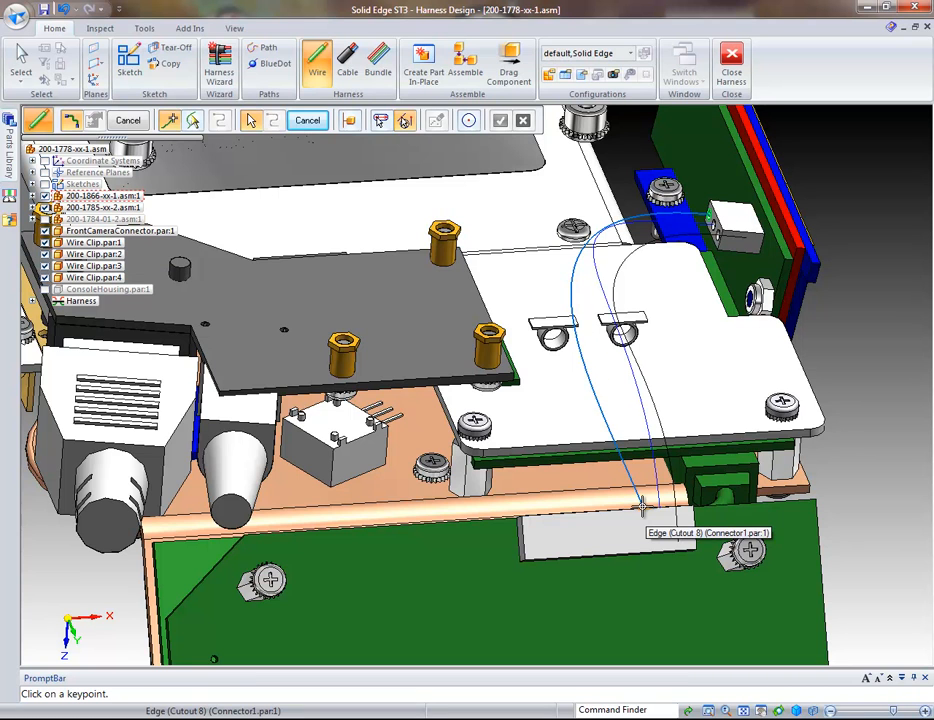
click(641, 505)
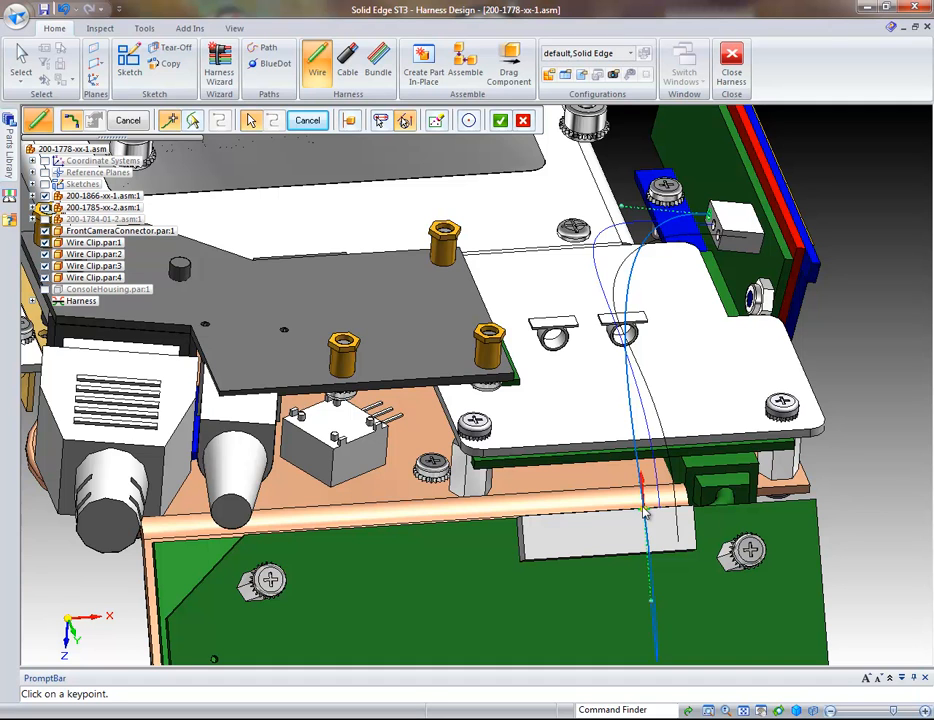
Step: Flip the third wire's end direction at Connector1 so it enters from above the board, and accept the path
click(643, 510)
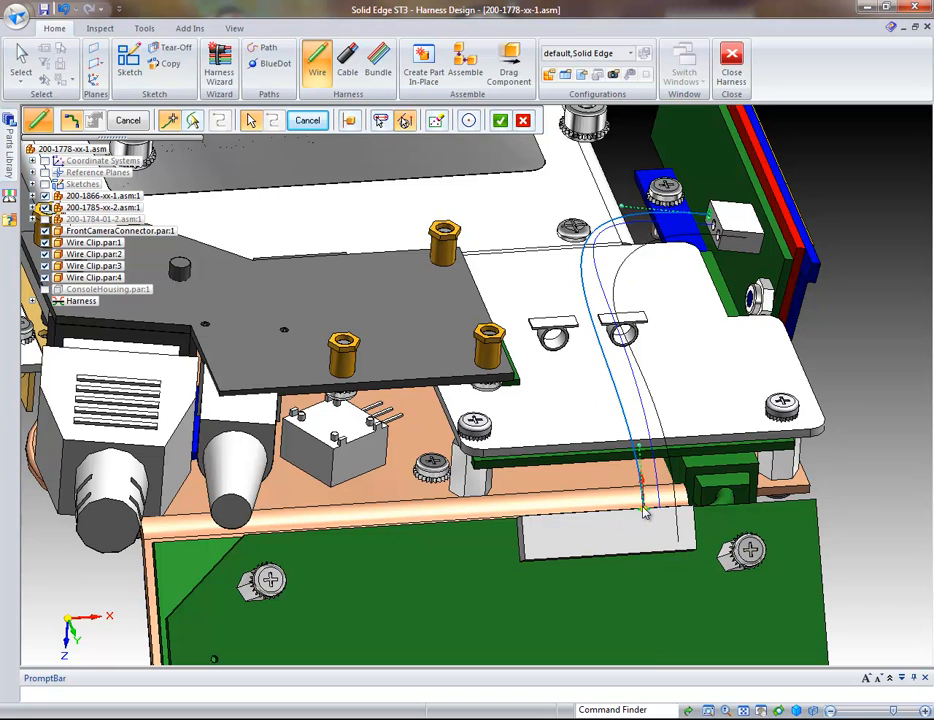
click(643, 508)
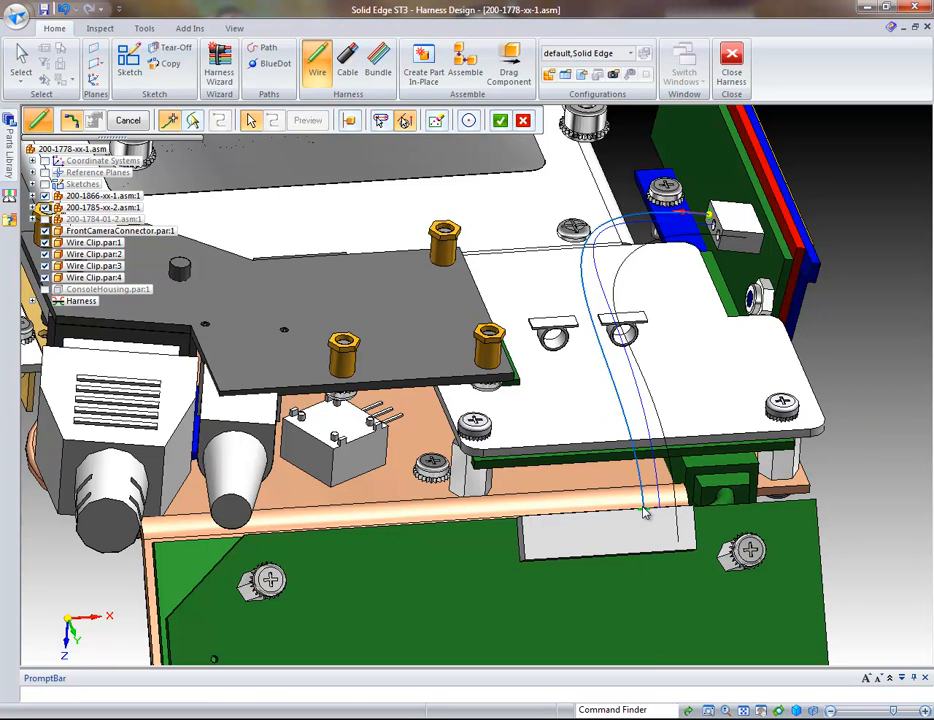
right_click(643, 511)
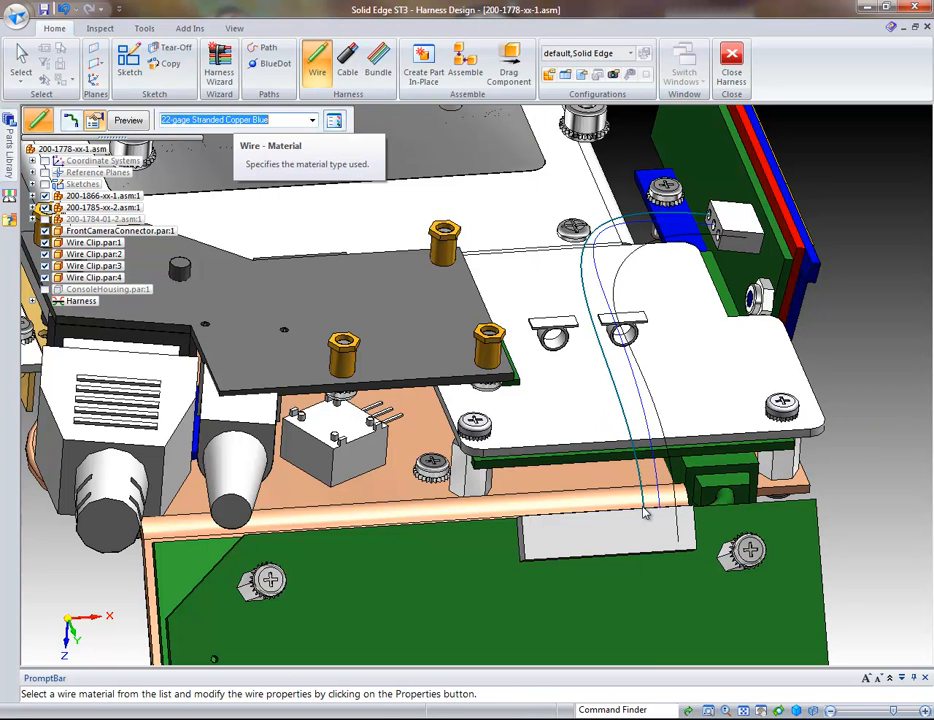
Step: Assign 22-gage Stranded Copper Dk Blue as the third wire's material, finish it and exit the Wire command
key(alt+Down)
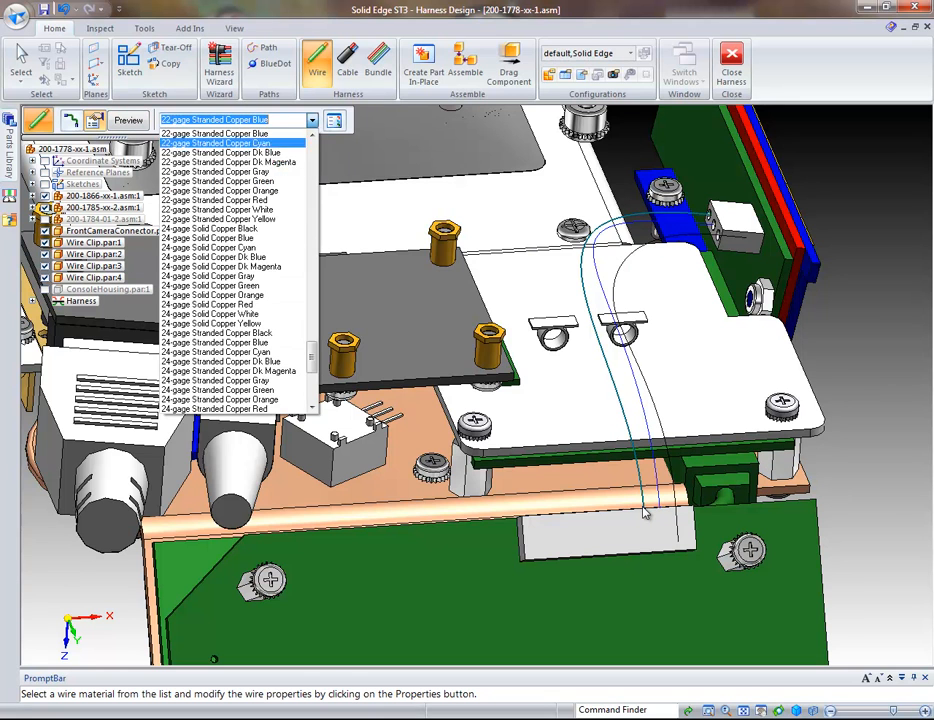
click(221, 153)
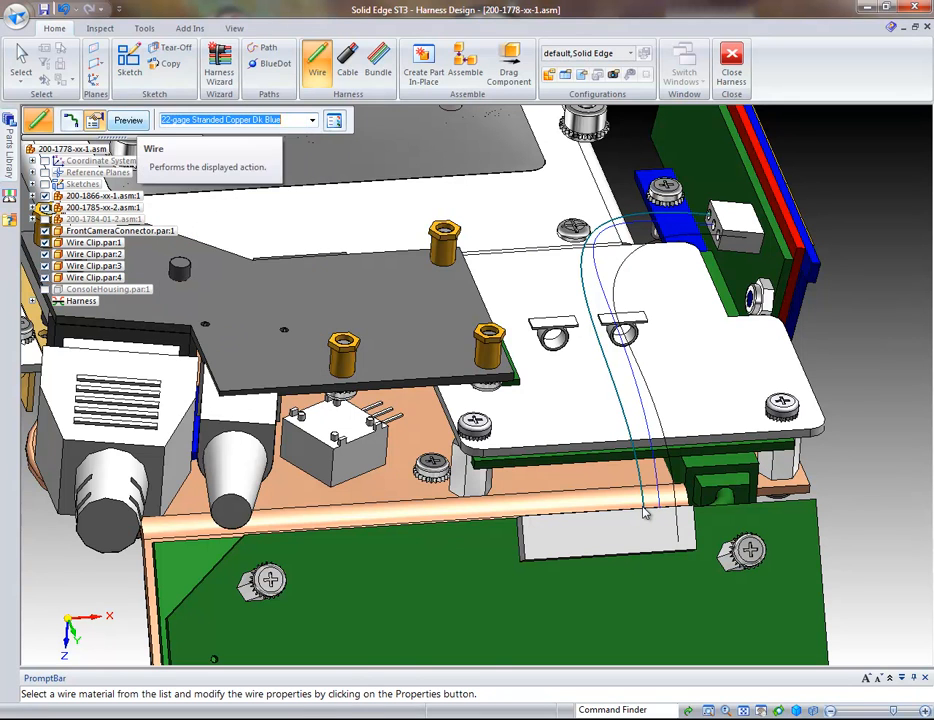
click(128, 120)
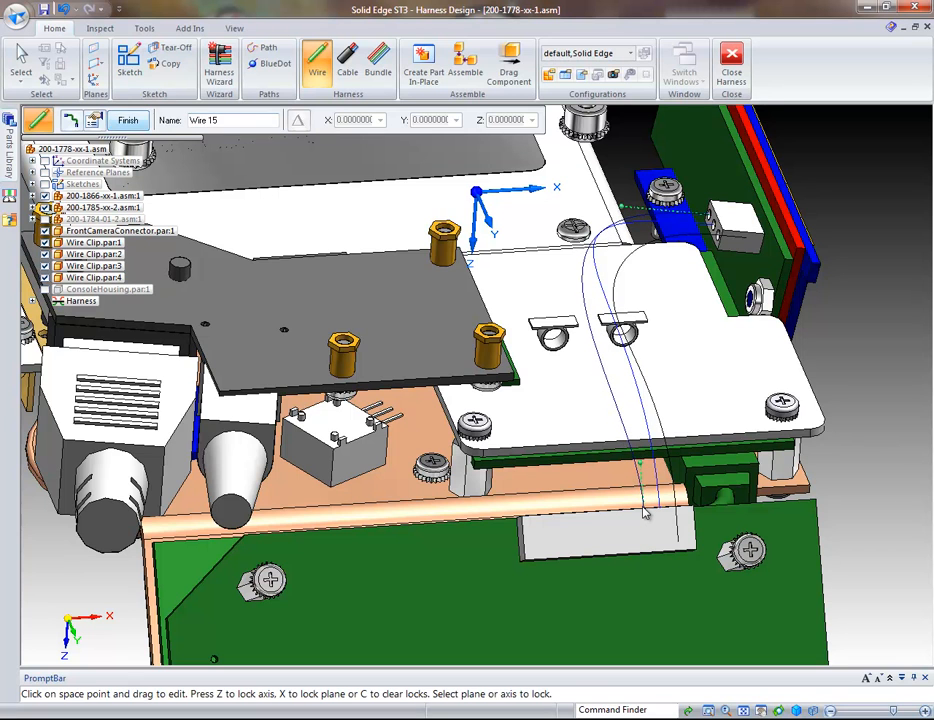
right_click(643, 512)
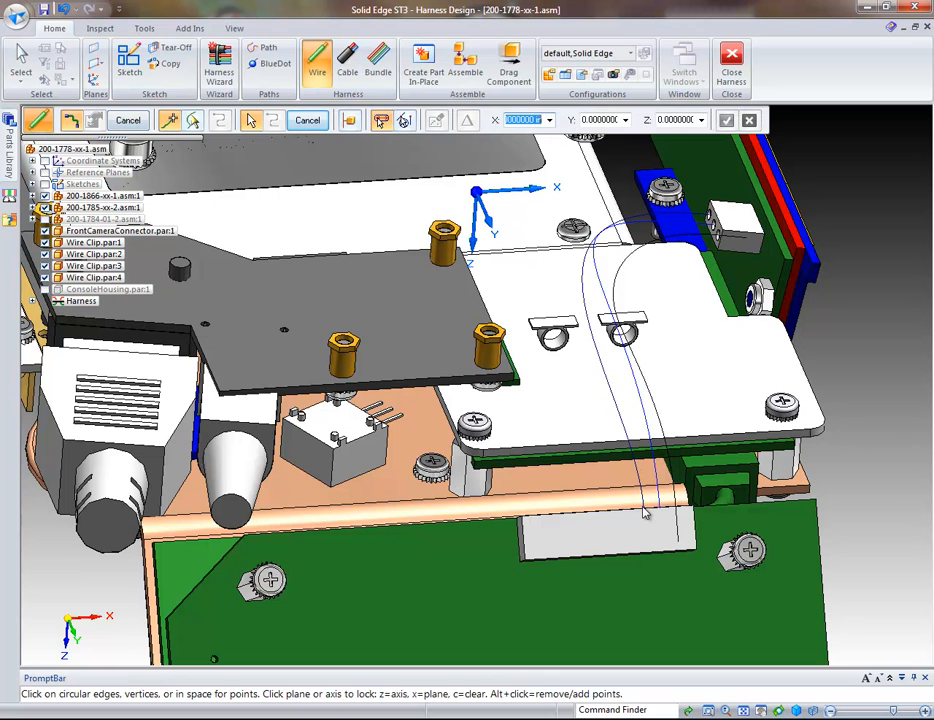
key(Escape)
click(643, 512)
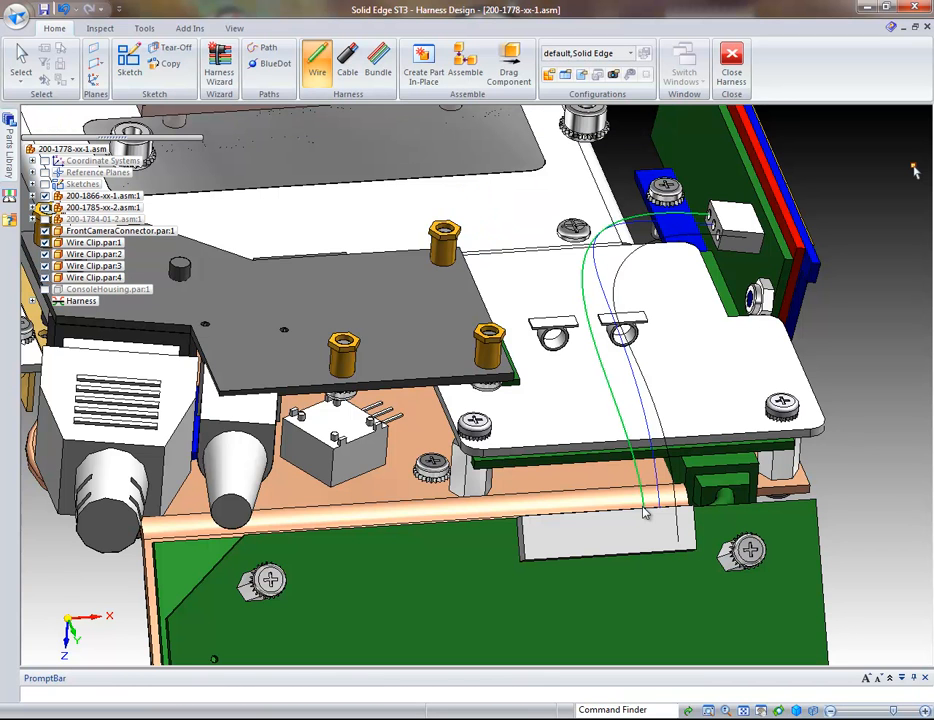
ctrl+scroll(643, 512, up, 4)
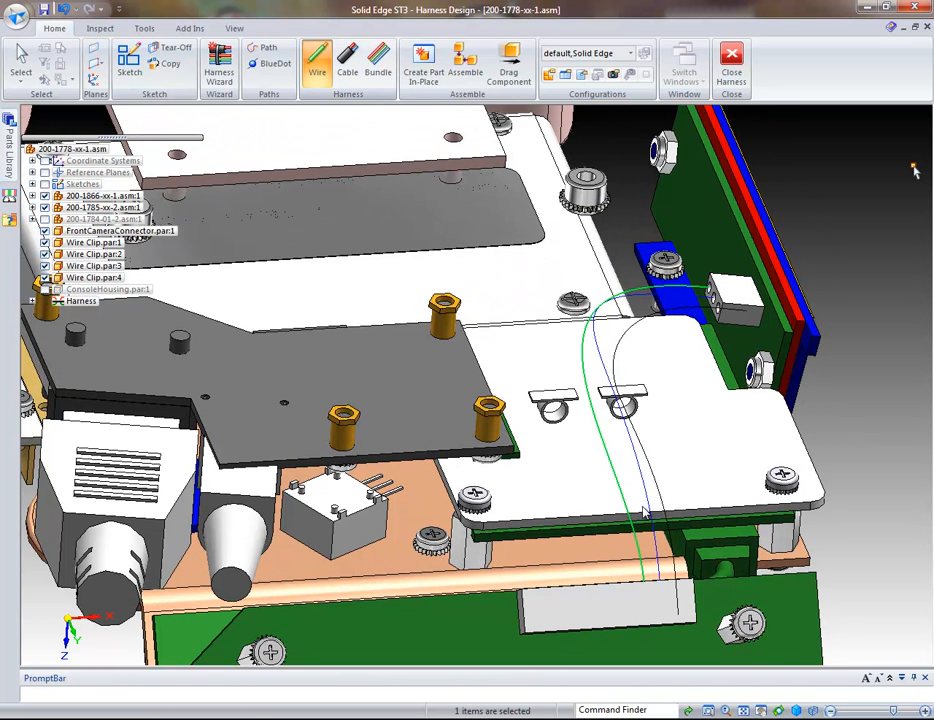
key(Escape)
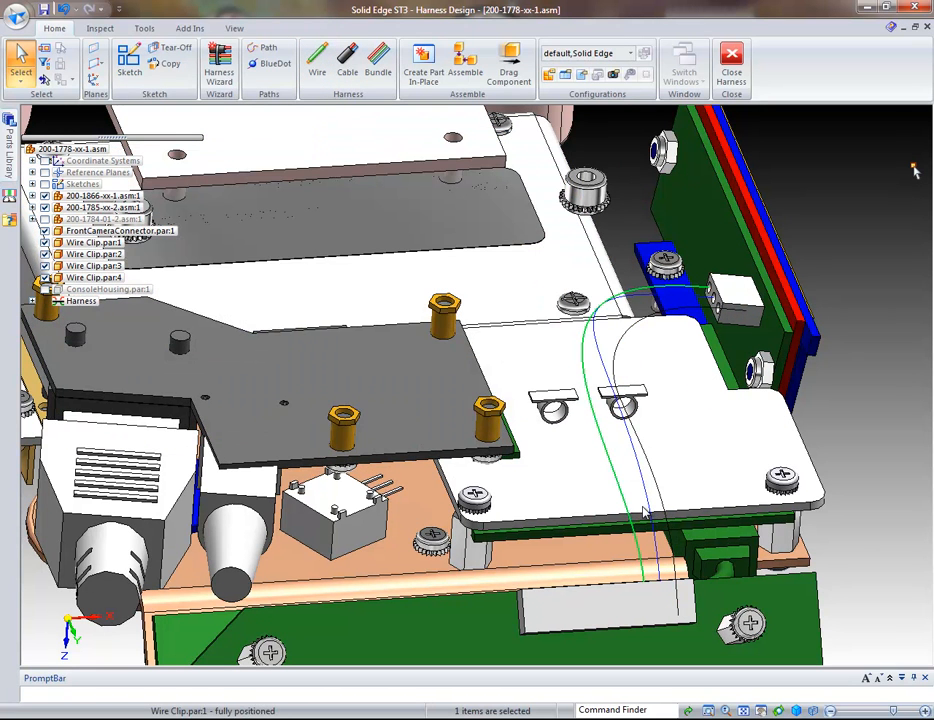
Step: Start a bundle containing the three wires between Connector2 and Connector1 and accept the wire selection
click(378, 65)
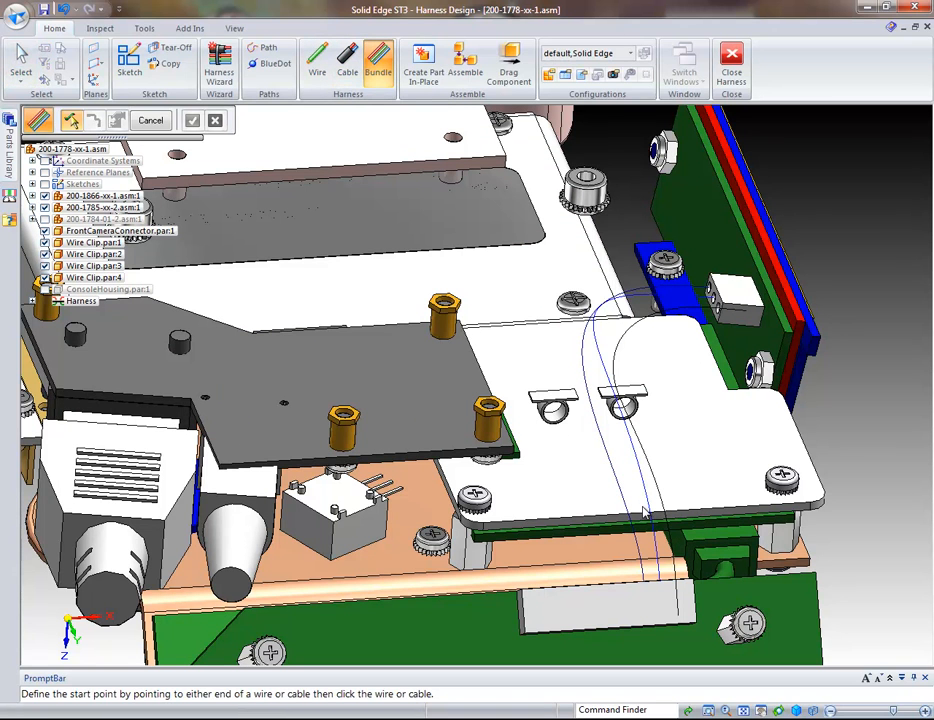
click(644, 511)
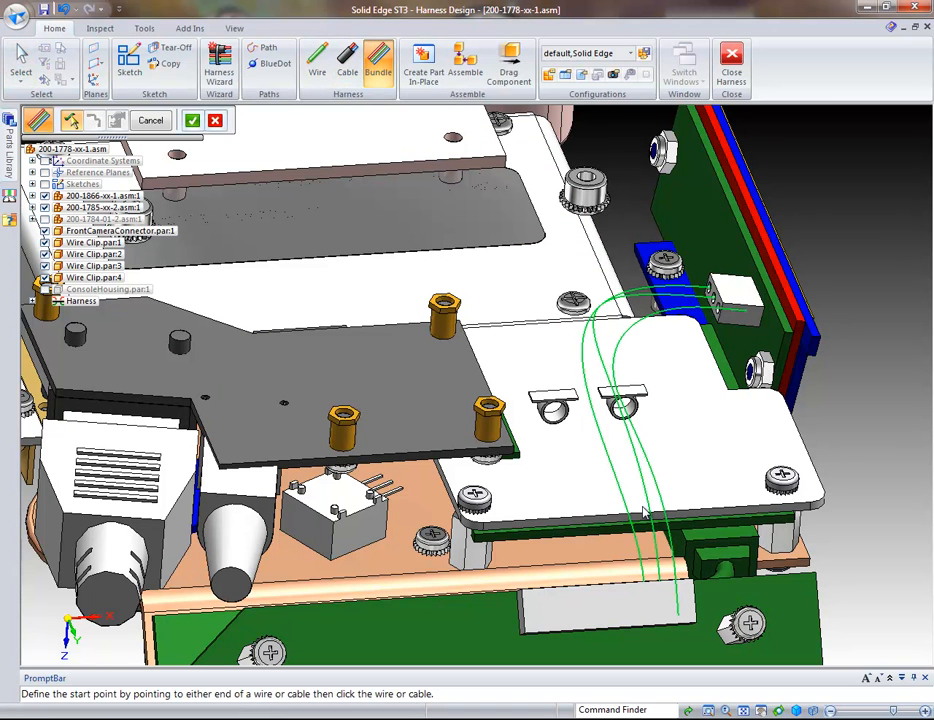
right_click(644, 511)
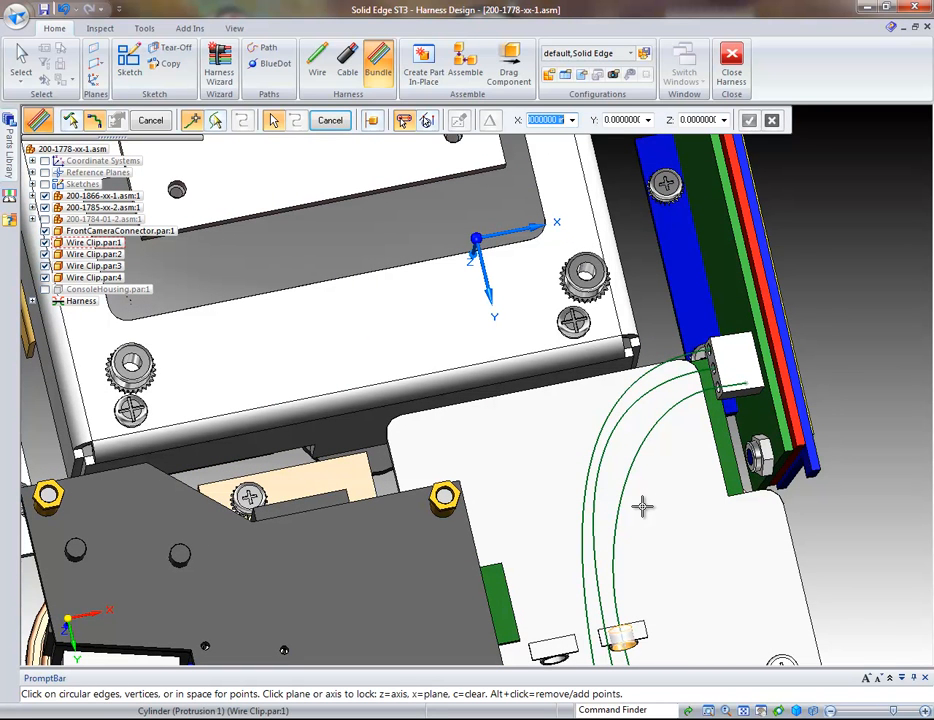
Step: Route the bundle path through the cylindrical opening of Wire Clip.par:1 that the wires pass, and accept the path
ctrl+scroll(642, 506, down, 1)
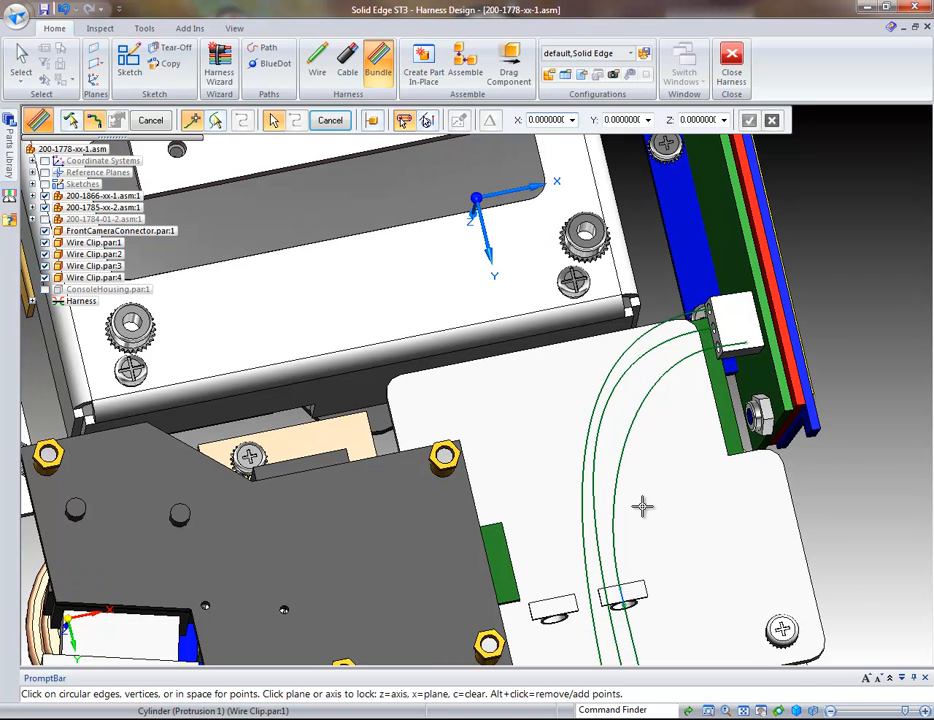
click(642, 506)
right_click(642, 506)
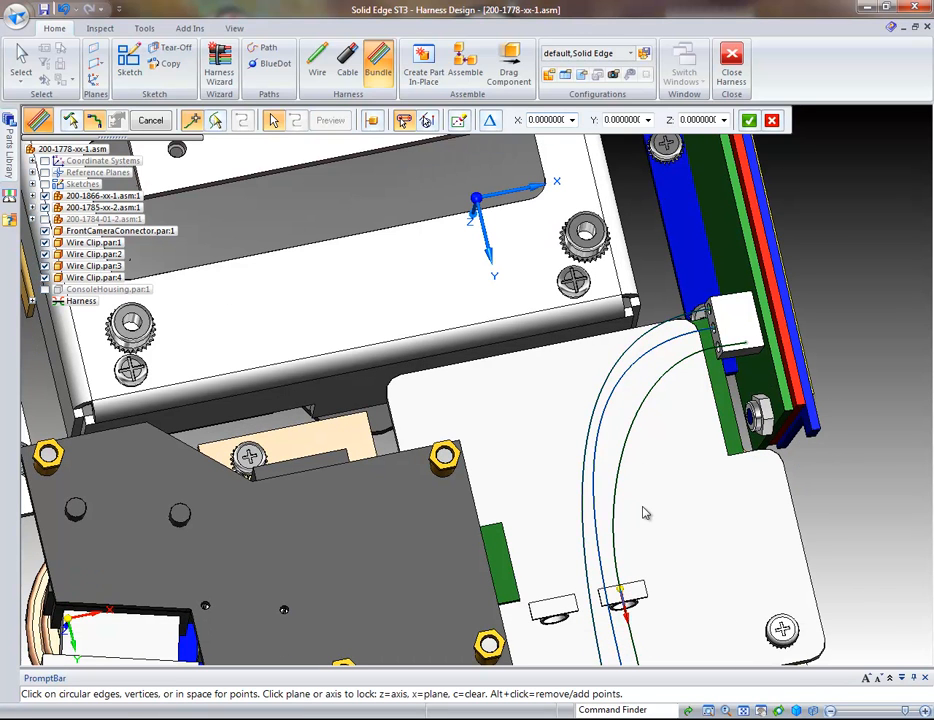
right_click(643, 507)
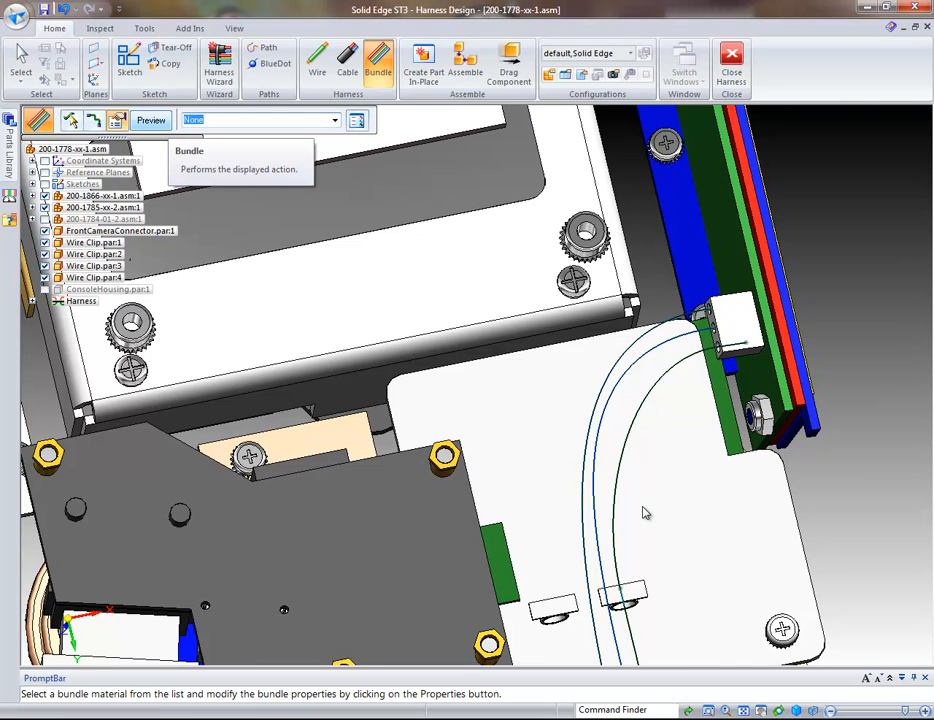
Step: Preview and finish the wire bundle with its material left at None, then exit the Bundle command
right_click(643, 507)
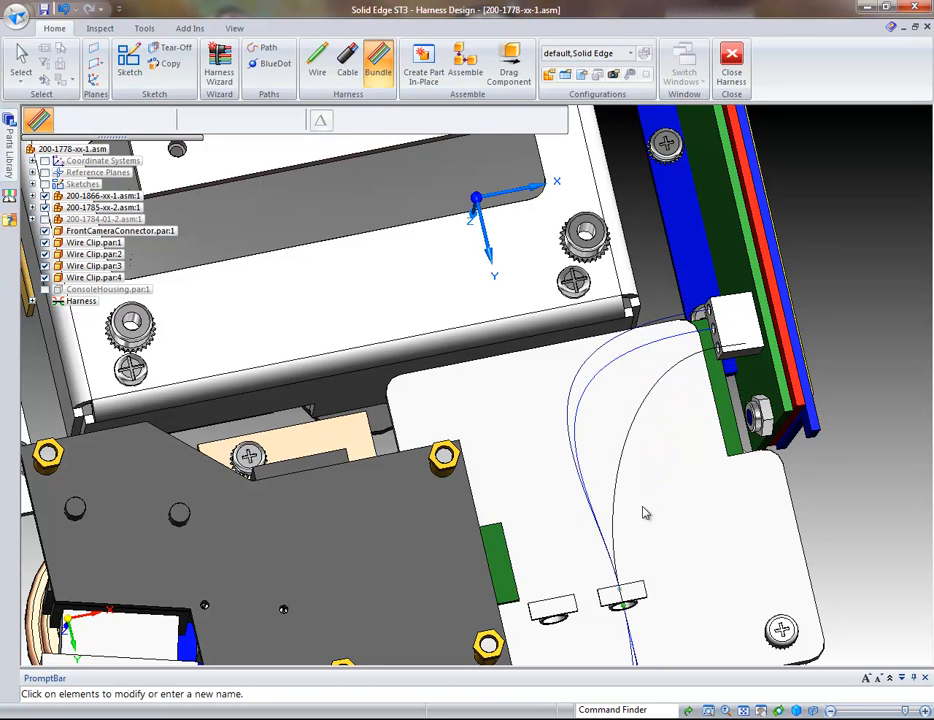
ctrl+scroll(644, 513, down, 1)
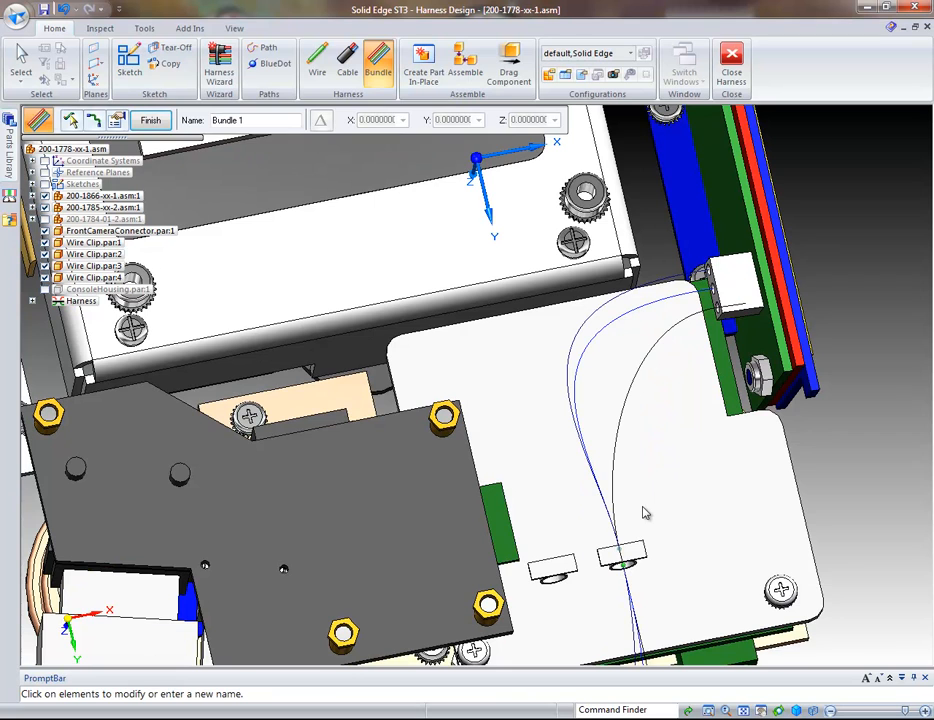
ctrl+scroll(645, 513, down, 1)
click(151, 120)
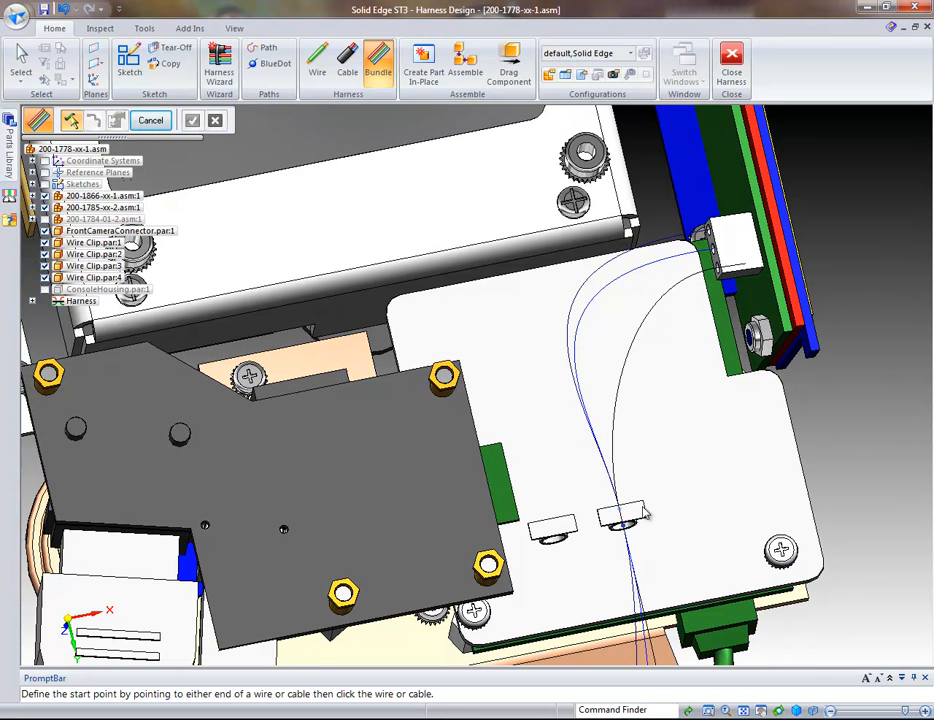
key(ctrl+f)
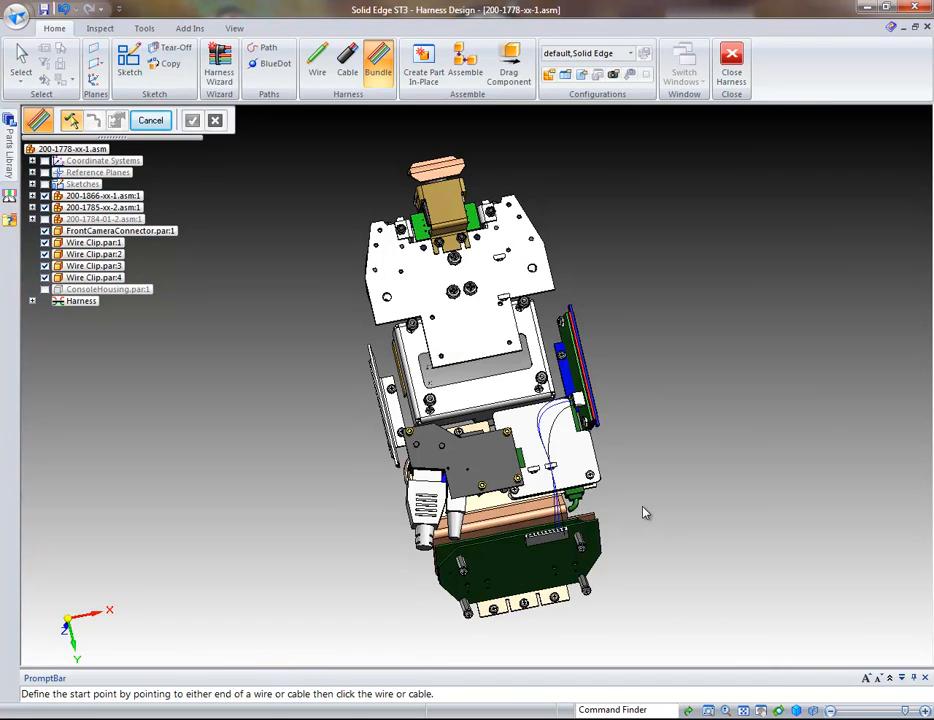
key(ctrl+b)
scroll(645, 513, up, 2)
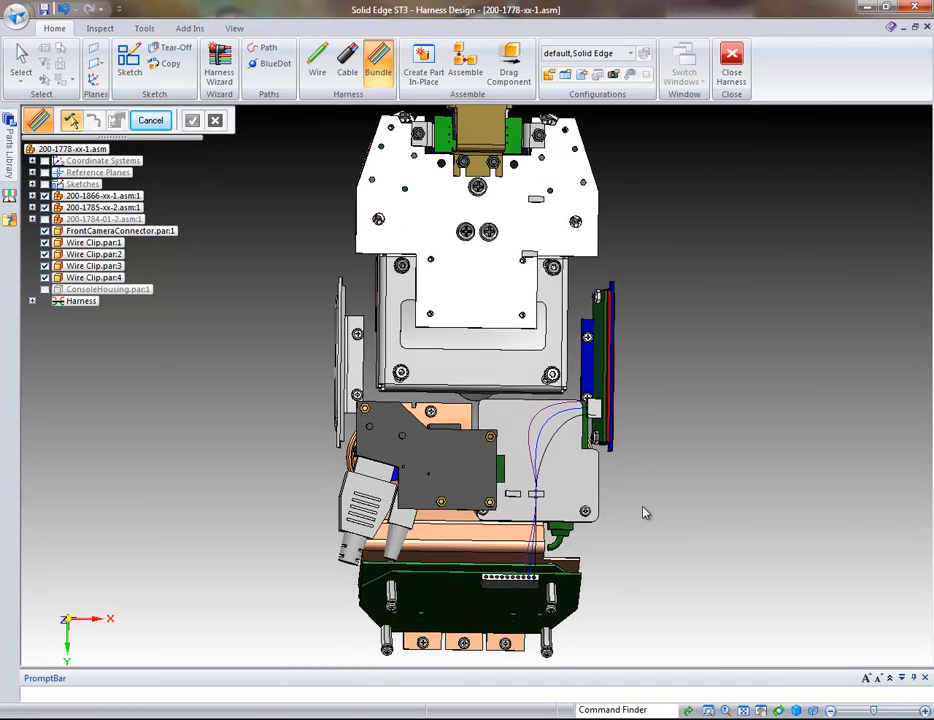
key(Escape)
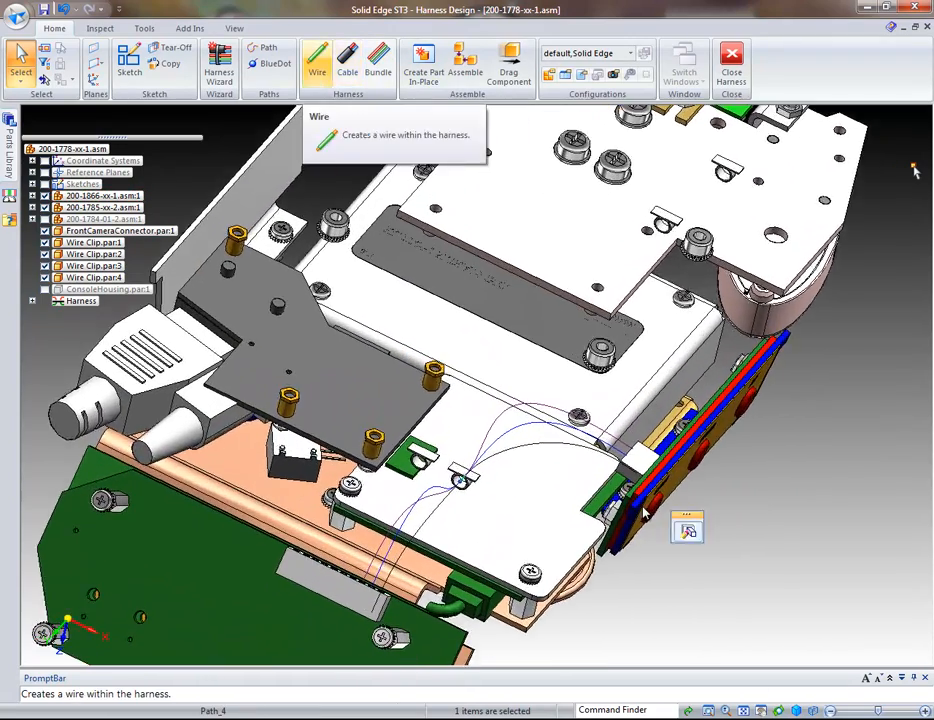
Step: Route a new wire using Center Point keypoints from a free Connector1 hole to the first hole on FrontCameraConnector, and accept the path
click(316, 62)
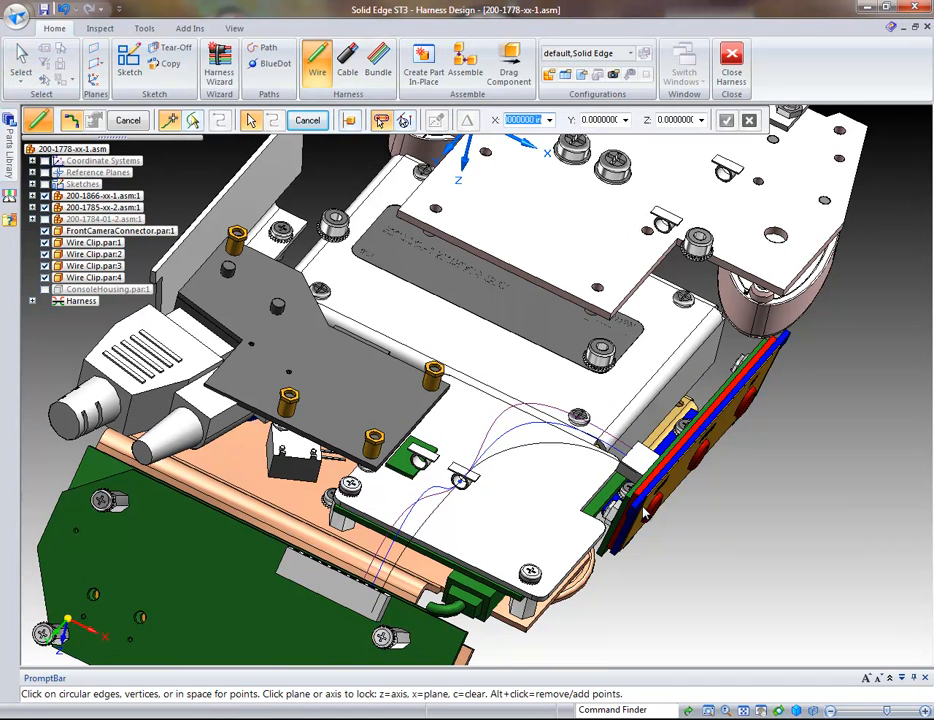
click(404, 120)
click(469, 121)
click(508, 227)
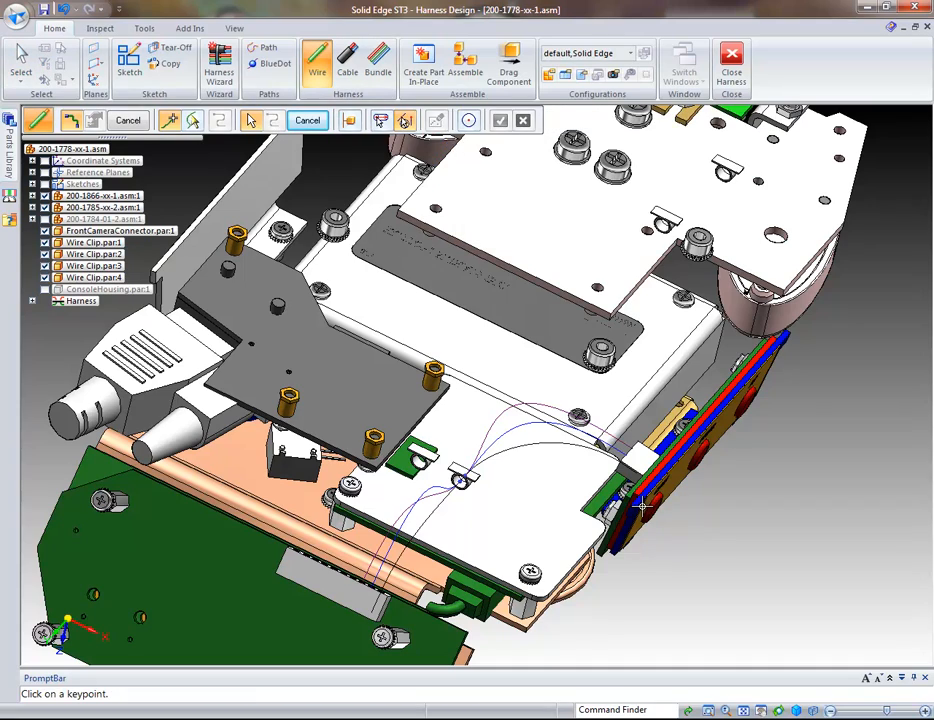
ctrl+scroll(642, 506, up, 5)
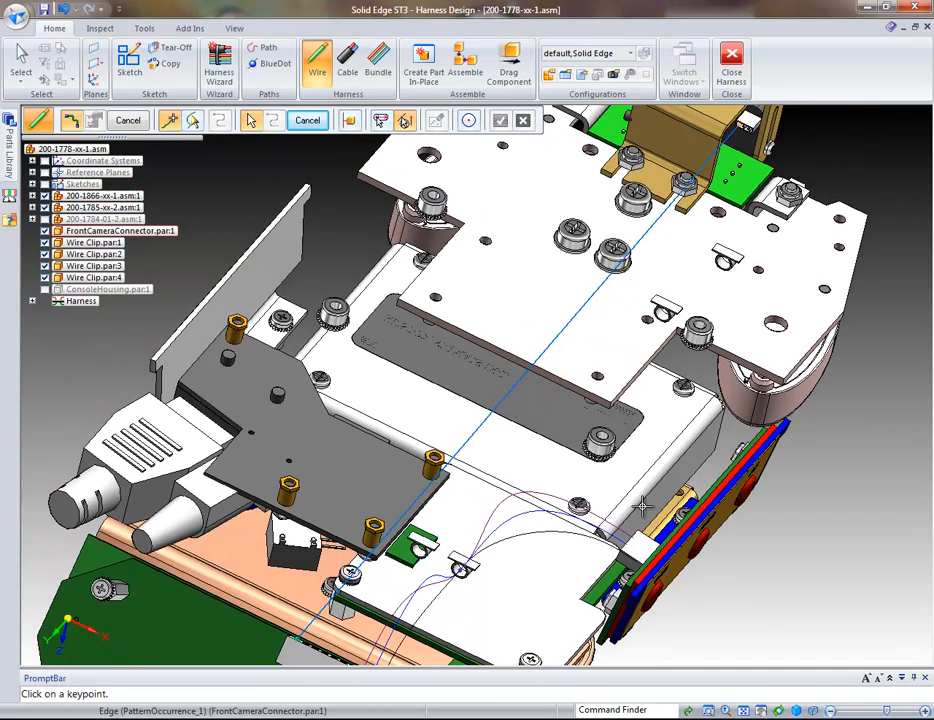
click(740, 124)
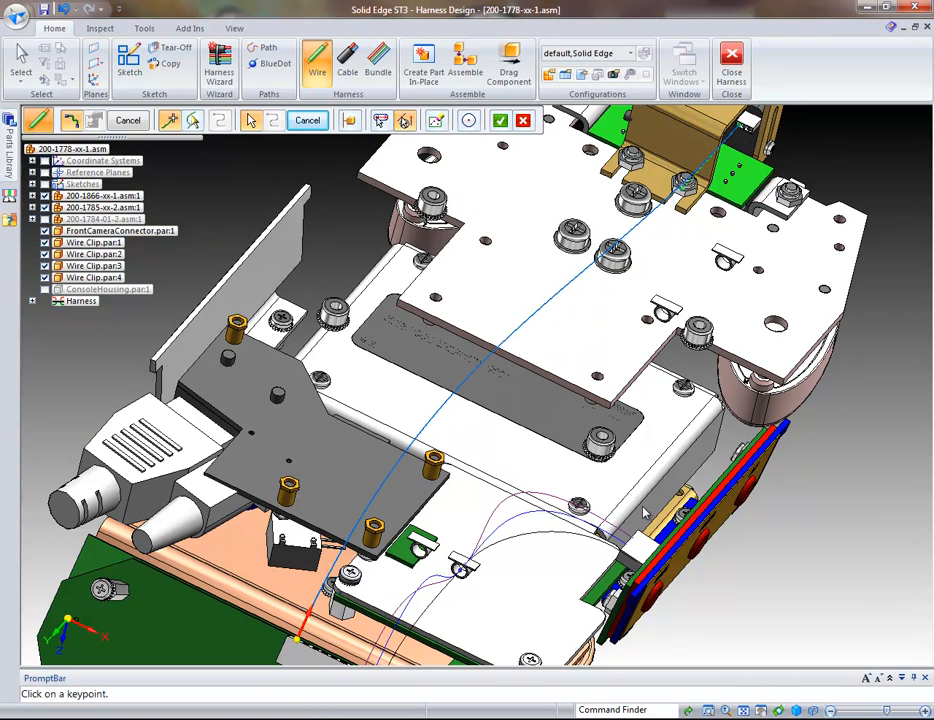
right_click(643, 512)
right_click(643, 512)
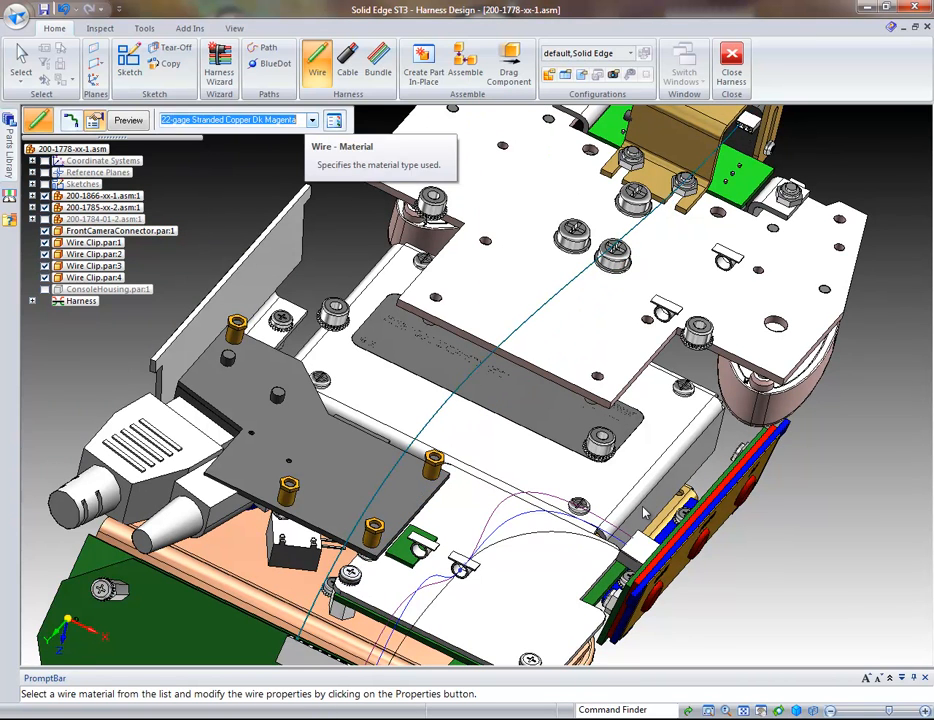
Step: Assign 22-gage Stranded Copper Orange as the first camera wire's material and finish the wire
click(312, 120)
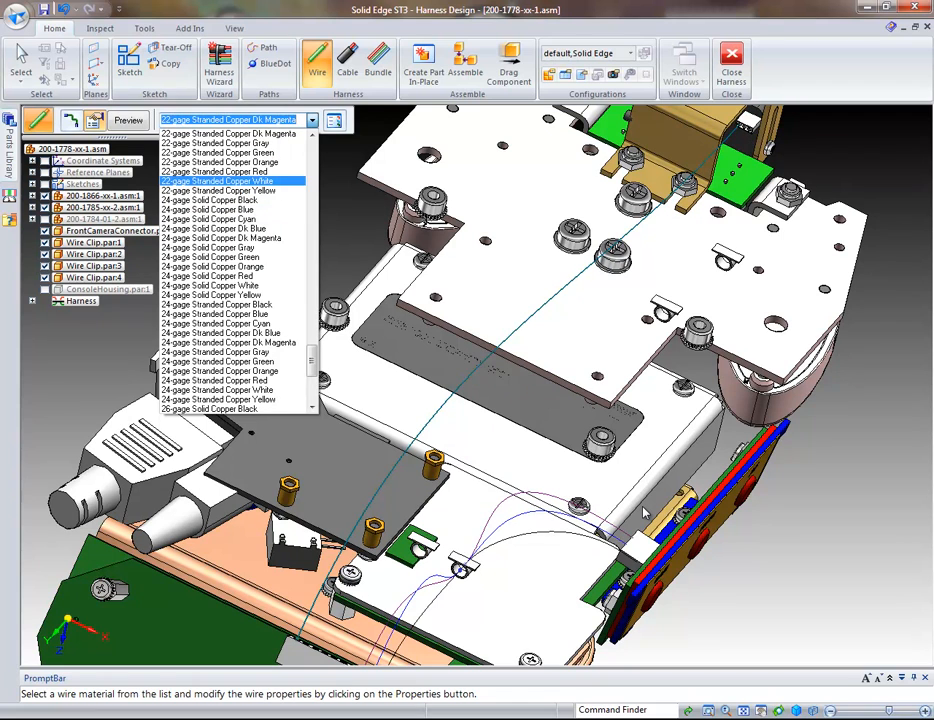
click(234, 162)
click(128, 120)
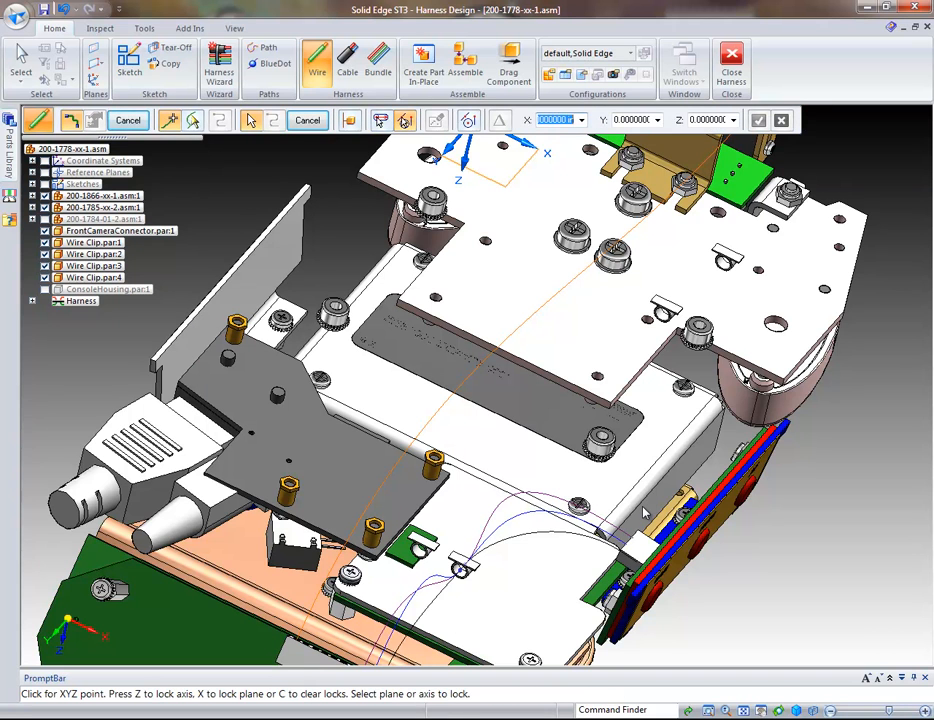
Step: Route a second camera wire using Center Point keypoints from the next Connector1 hole to the middle FrontCameraConnector hole
click(469, 120)
click(507, 227)
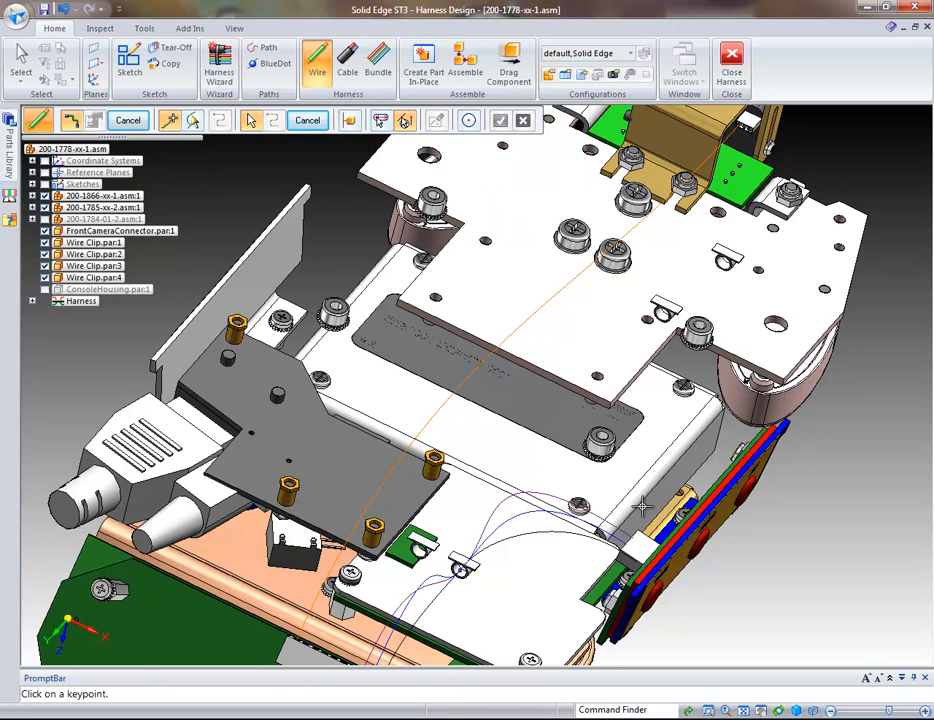
ctrl+scroll(643, 506, down, 2)
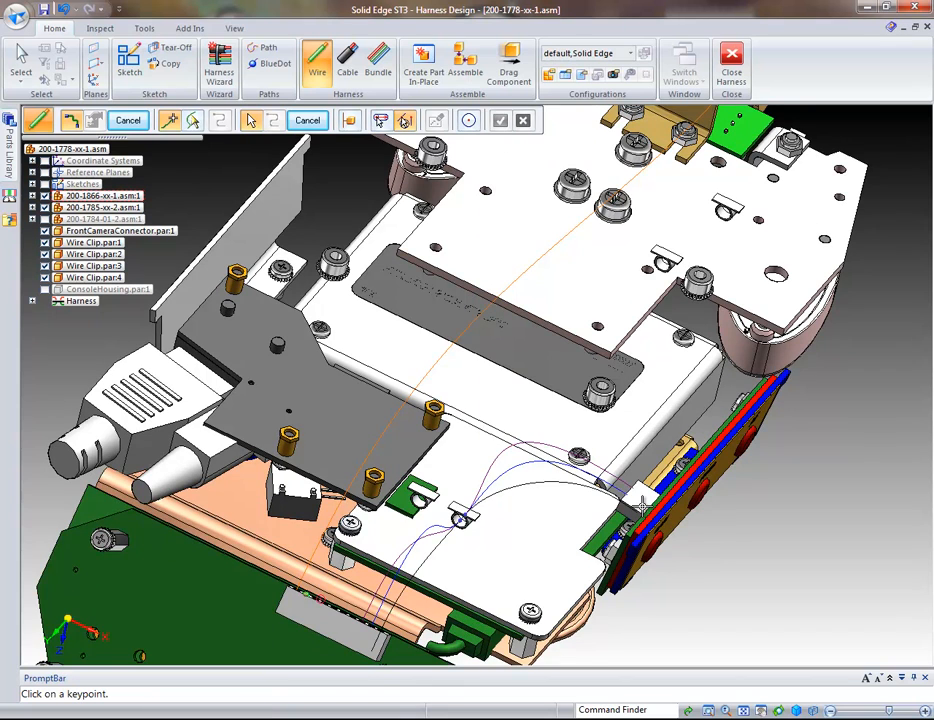
ctrl+scroll(643, 506, up, 2)
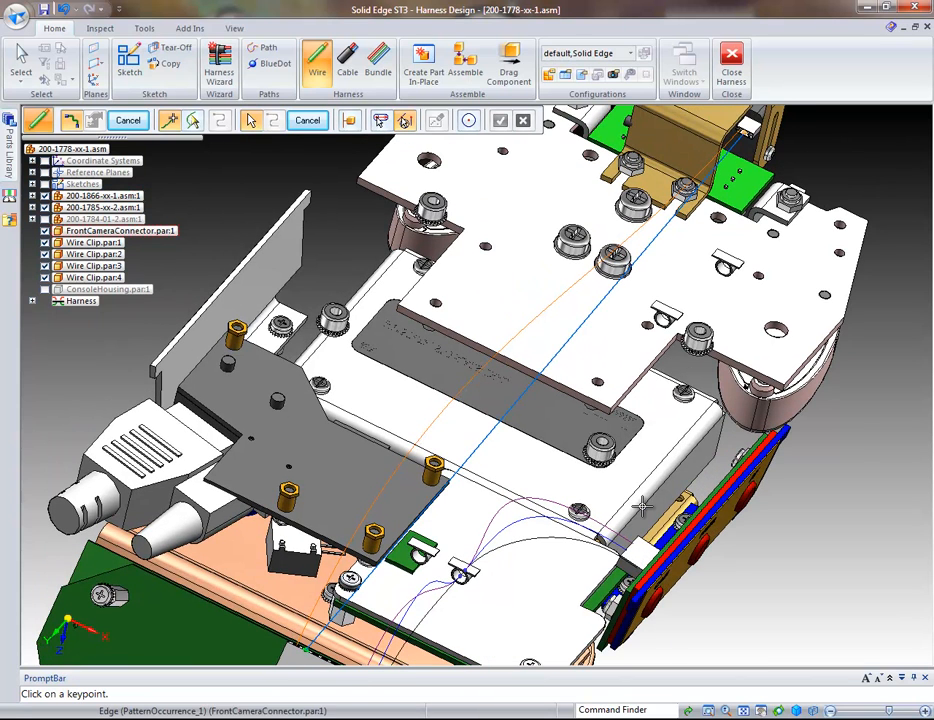
click(746, 132)
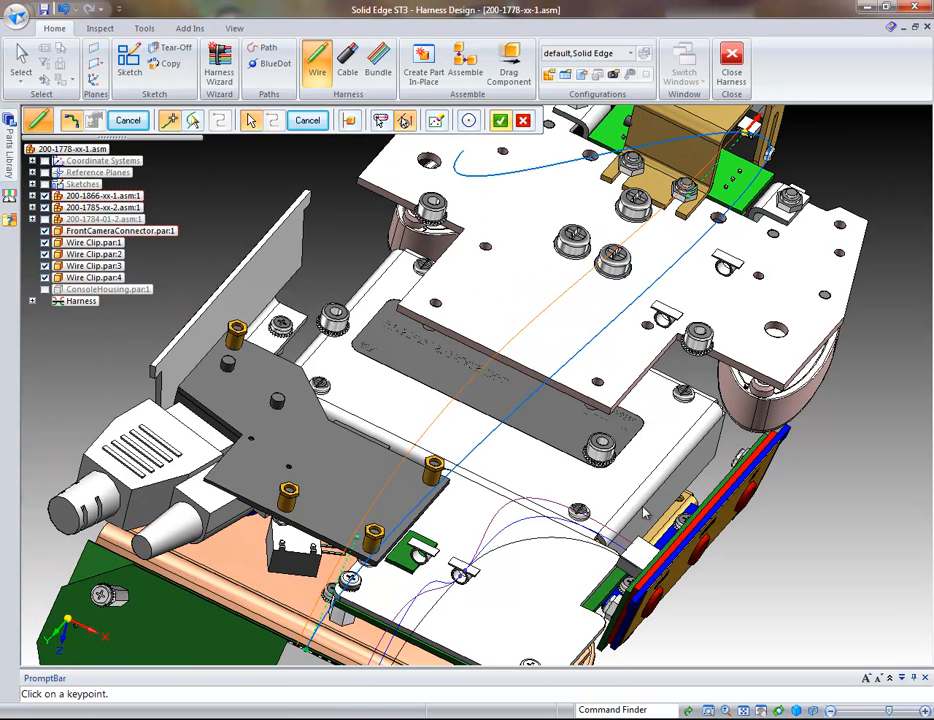
Step: Accept the second camera wire's path and finish it with 22-gage Stranded Copper Orange as its material
click(501, 121)
click(309, 121)
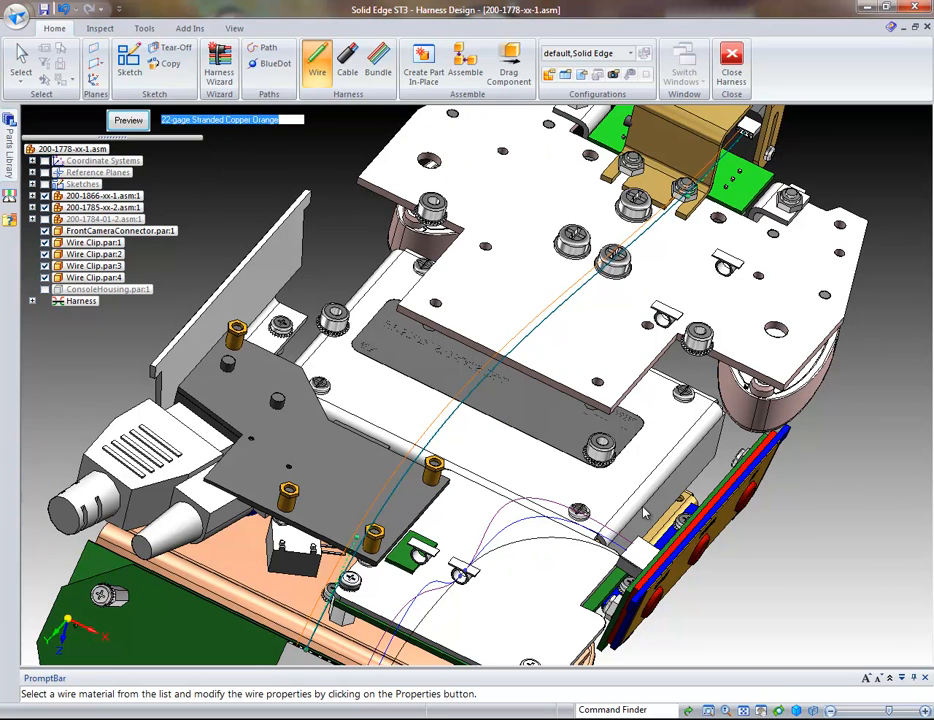
right_click(643, 507)
right_click(643, 507)
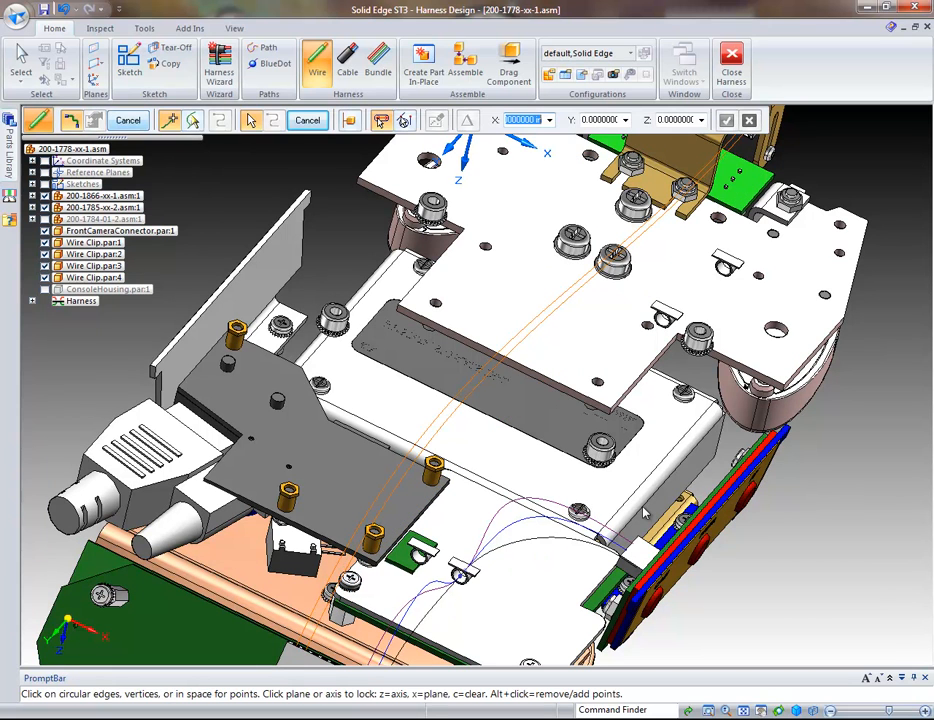
Step: Route a third camera wire using Center Point keypoints from the Cutout 3 hole on Connector1 to FrontCameraConnector's remaining hole
click(404, 120)
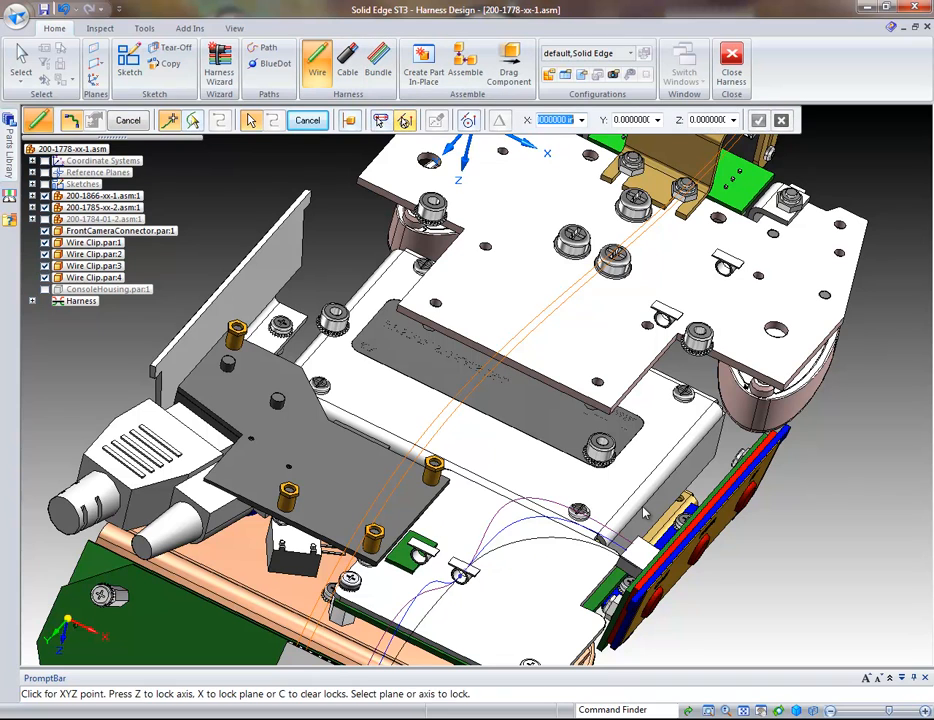
click(469, 120)
click(508, 228)
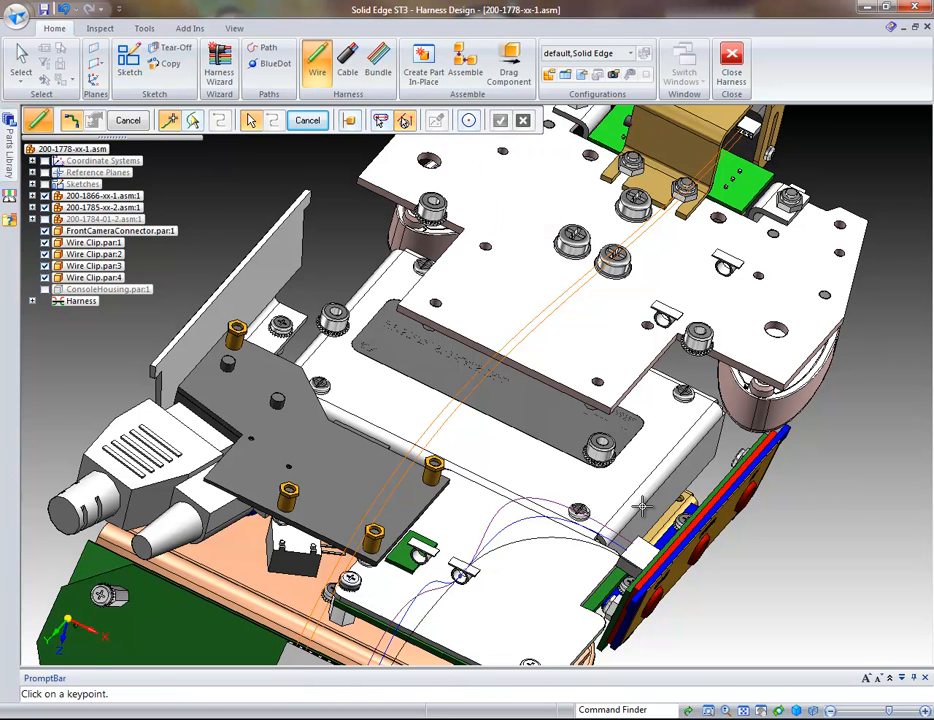
ctrl+scroll(642, 507, down, 1)
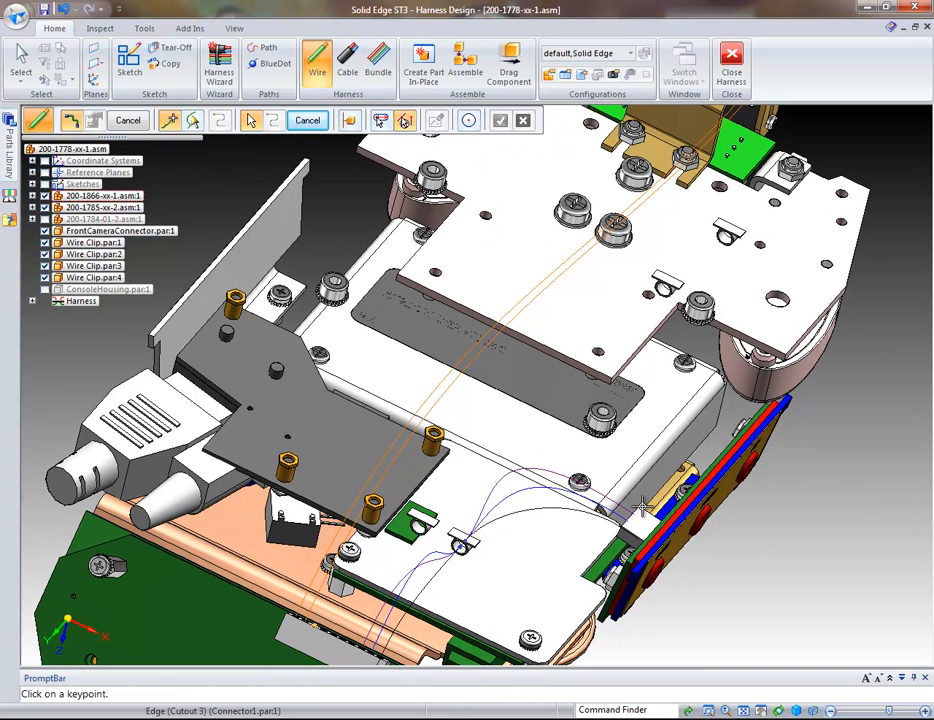
ctrl+scroll(642, 507, up, 1)
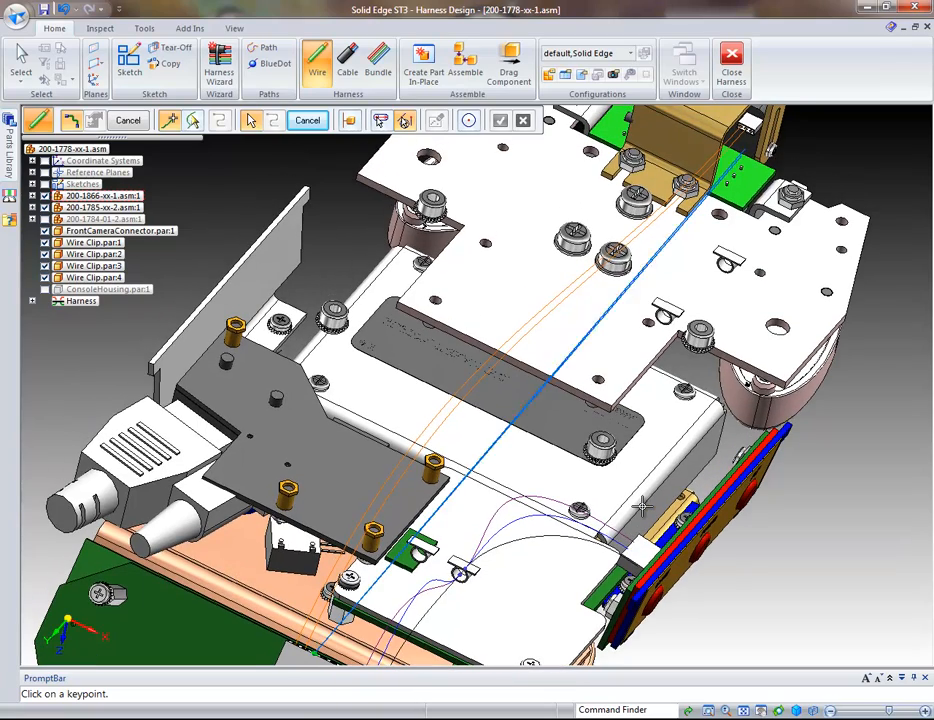
click(752, 127)
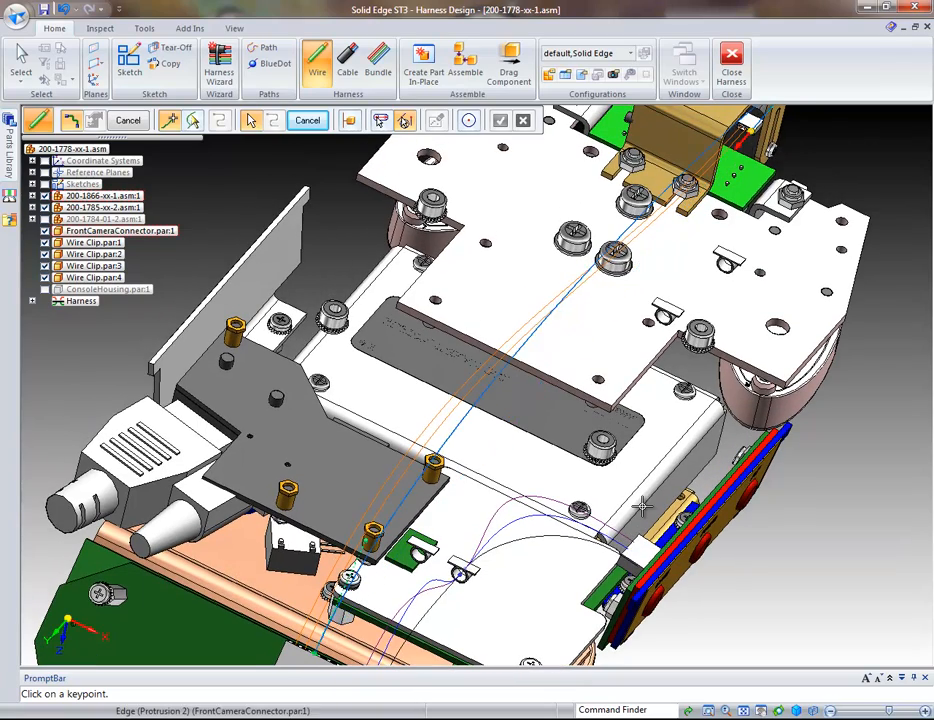
ctrl+scroll(642, 507, up, 3)
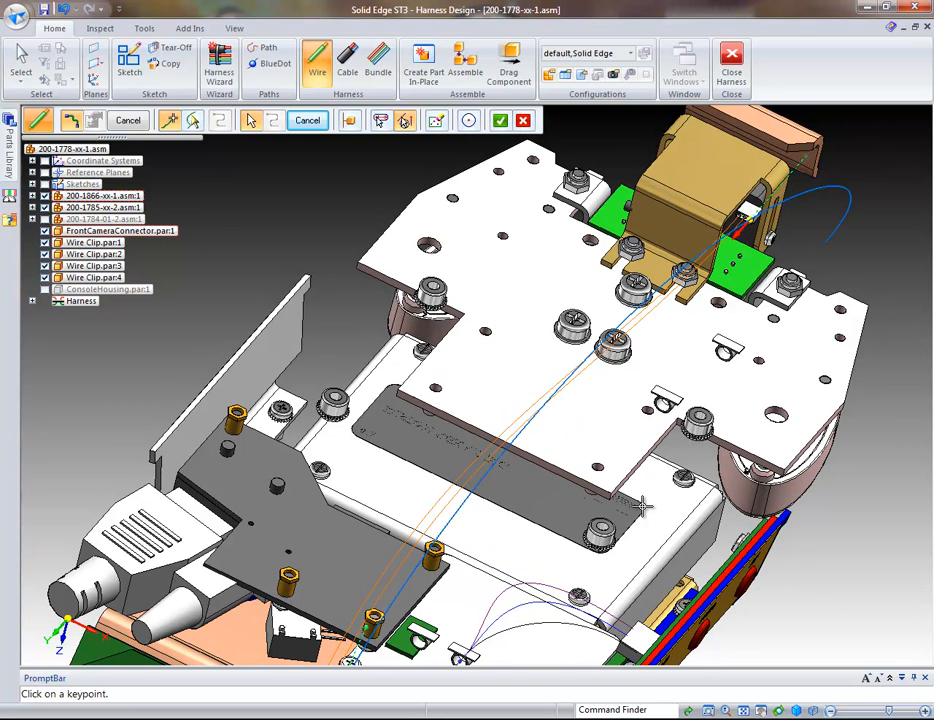
Step: Preview the third camera wire in 22-gage Stranded Copper Orange and flip its end direction to leave the front of FrontCameraConnector
right_click(642, 507)
right_click(642, 507)
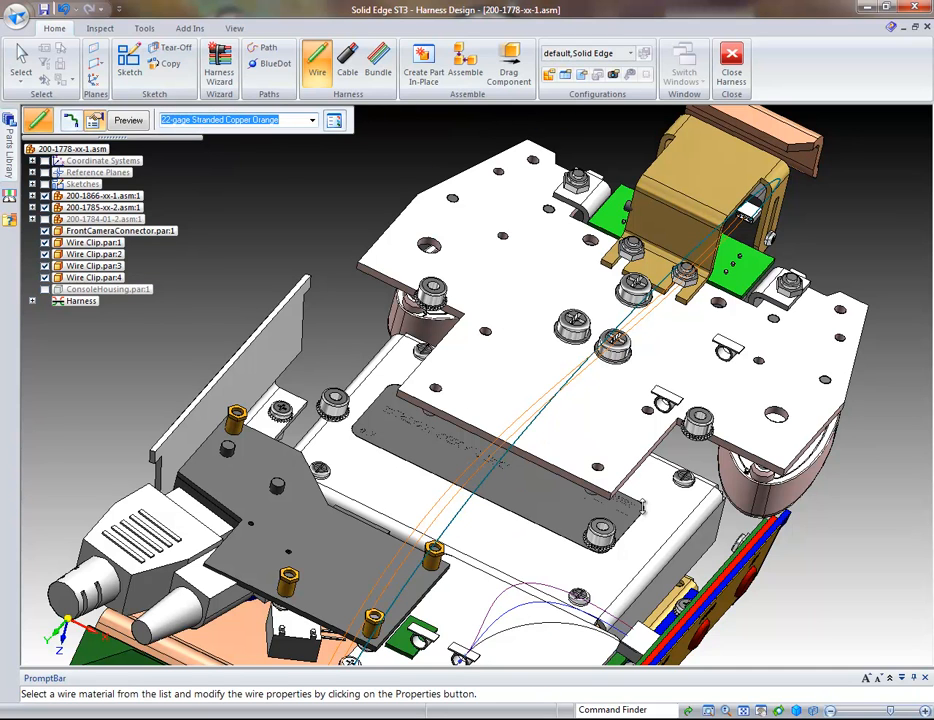
click(129, 120)
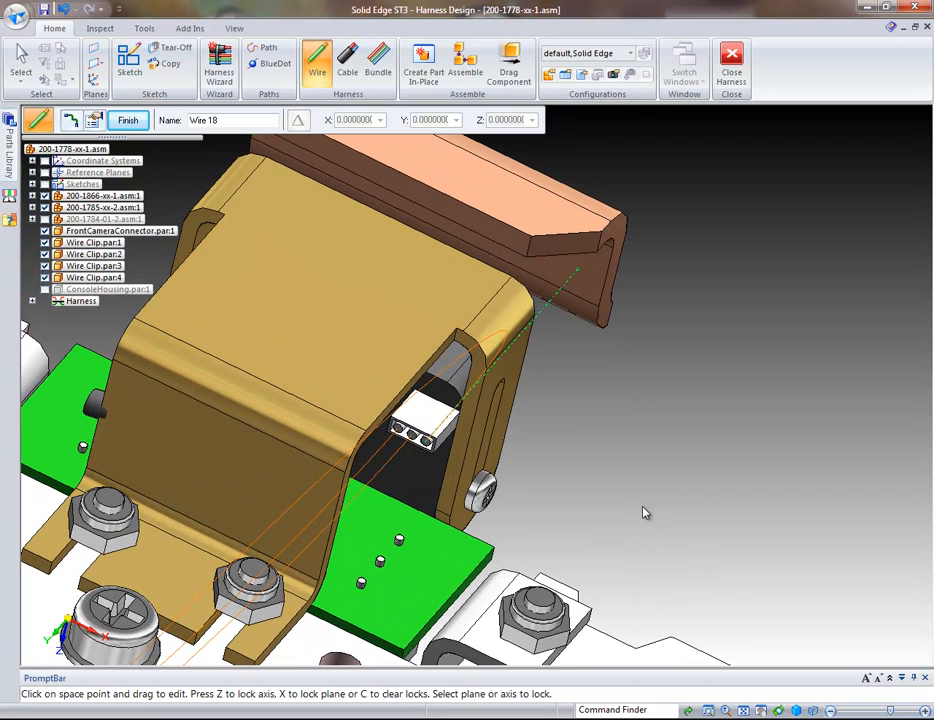
key(n)
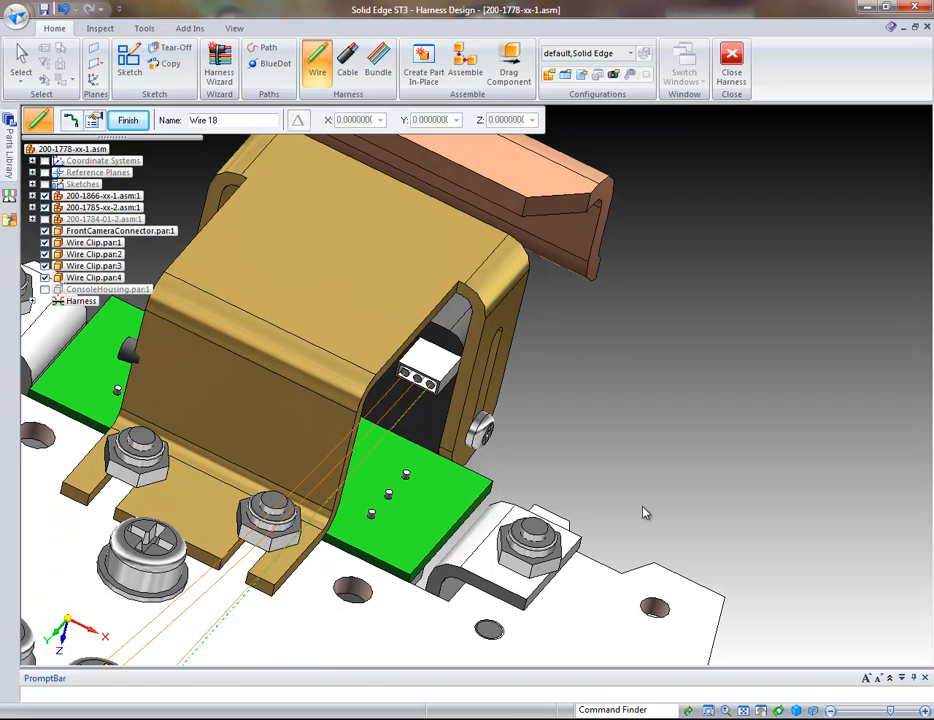
key(n)
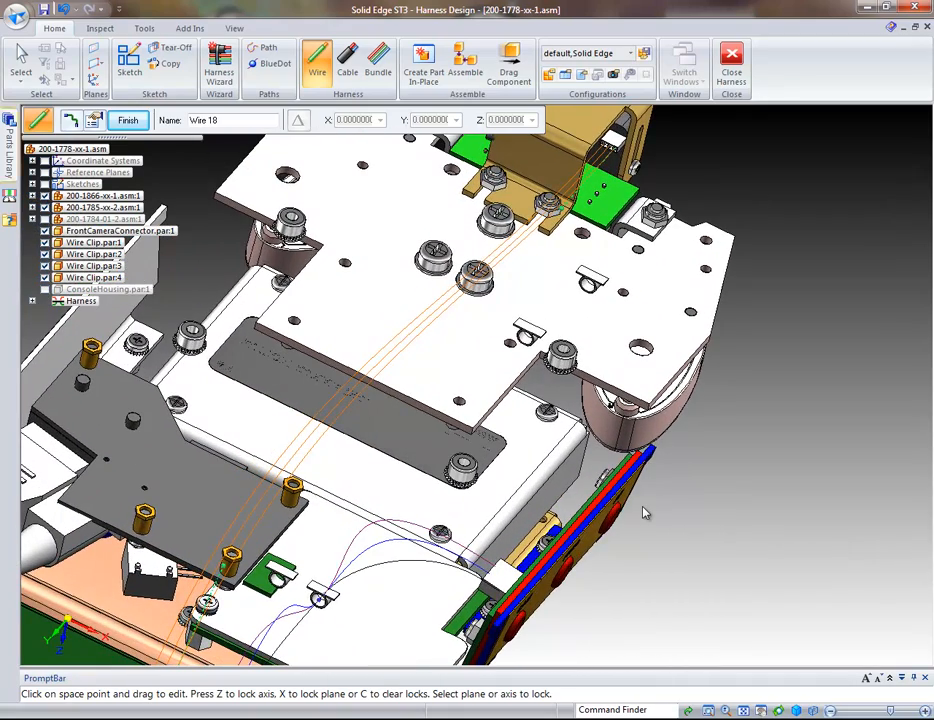
Step: Finish the third camera wire with its current material and leave the wire command
right_click(643, 508)
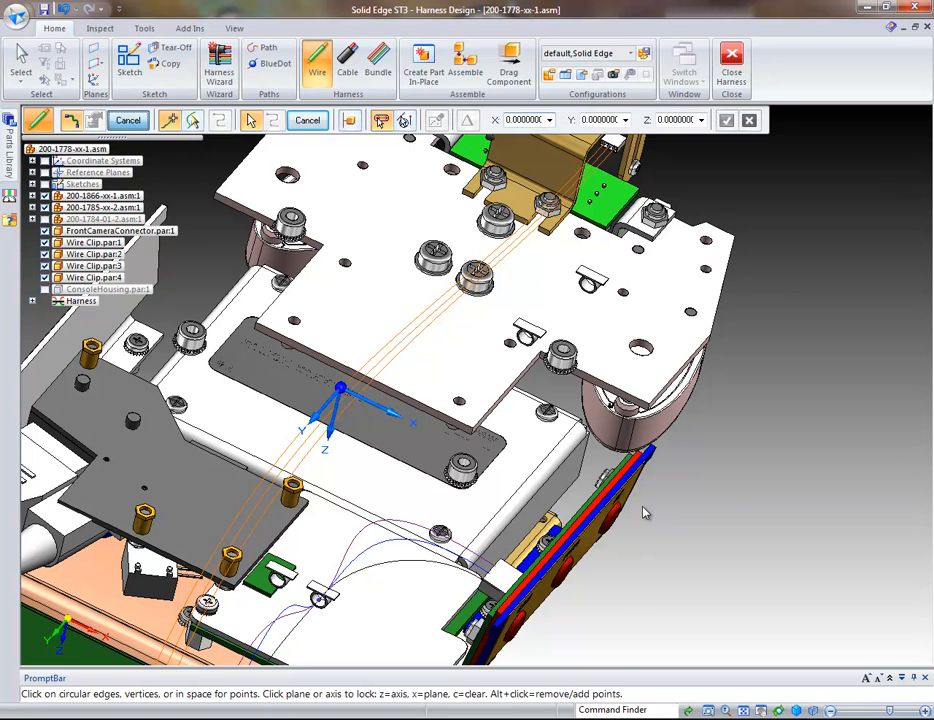
key(Escape)
key(Escape)
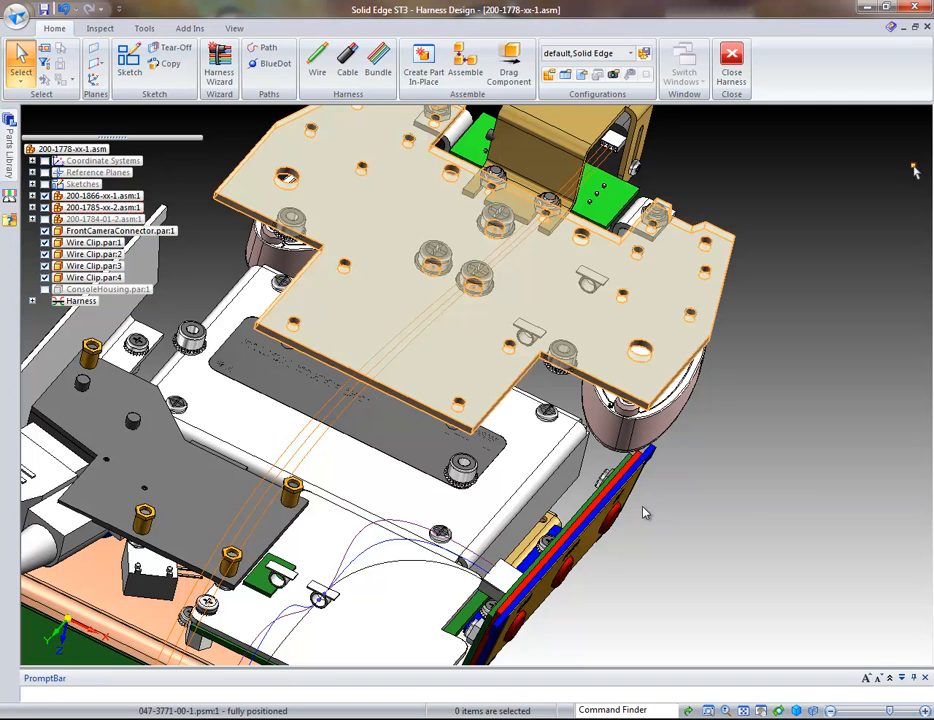
Step: Start a cable containing the three orange camera wires and route its path through the wire clip near Connector1 and the two on the white plate
click(347, 62)
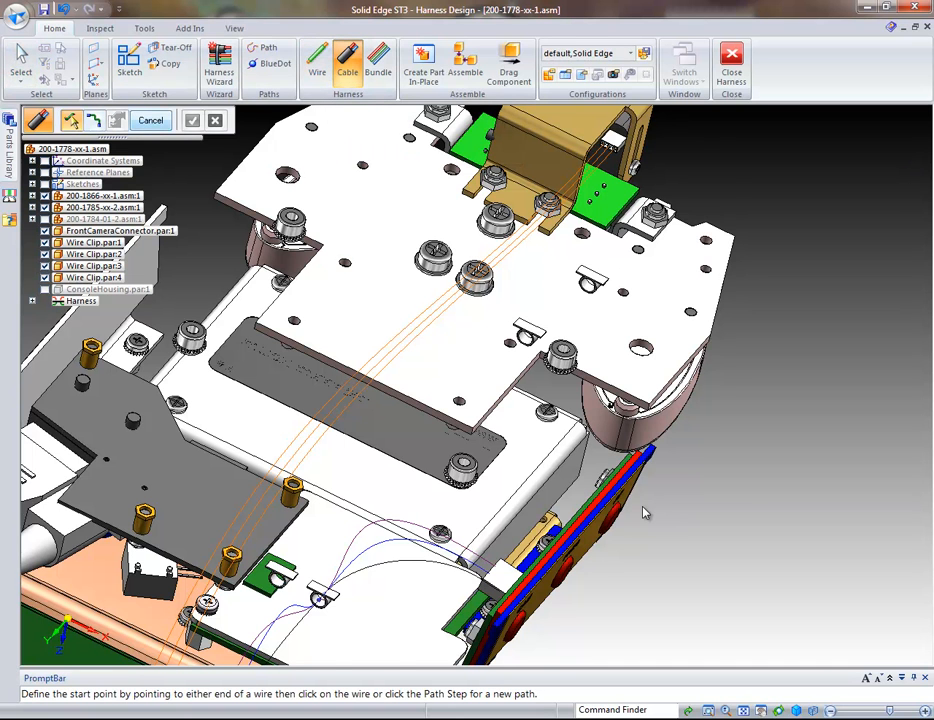
ctrl+scroll(645, 512, down, 2)
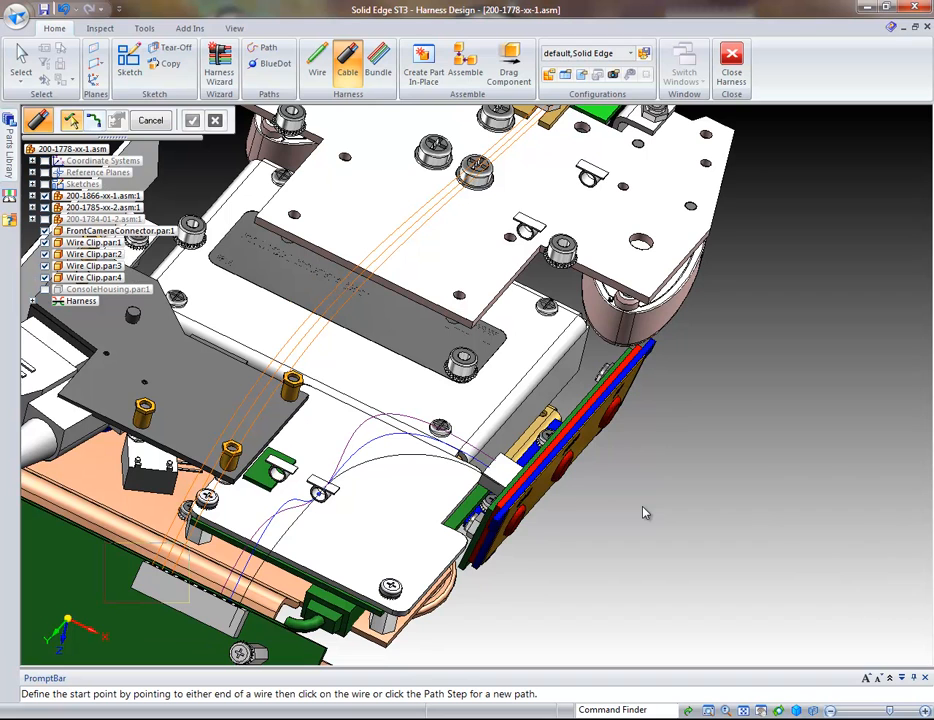
drag(110, 541, 190, 603)
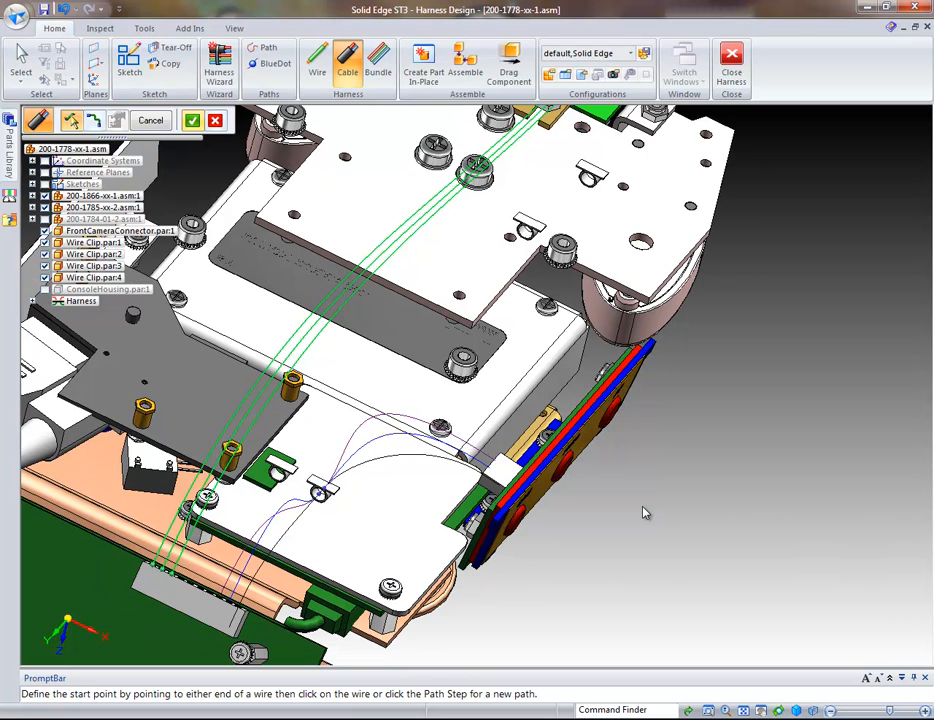
right_click(645, 512)
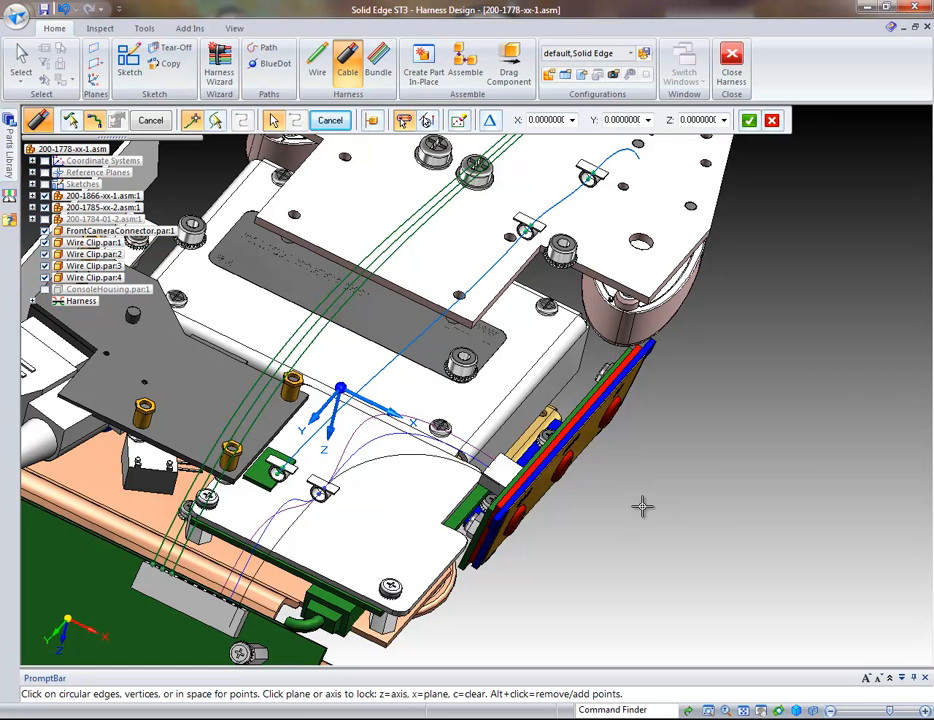
right_click(642, 507)
right_click(644, 511)
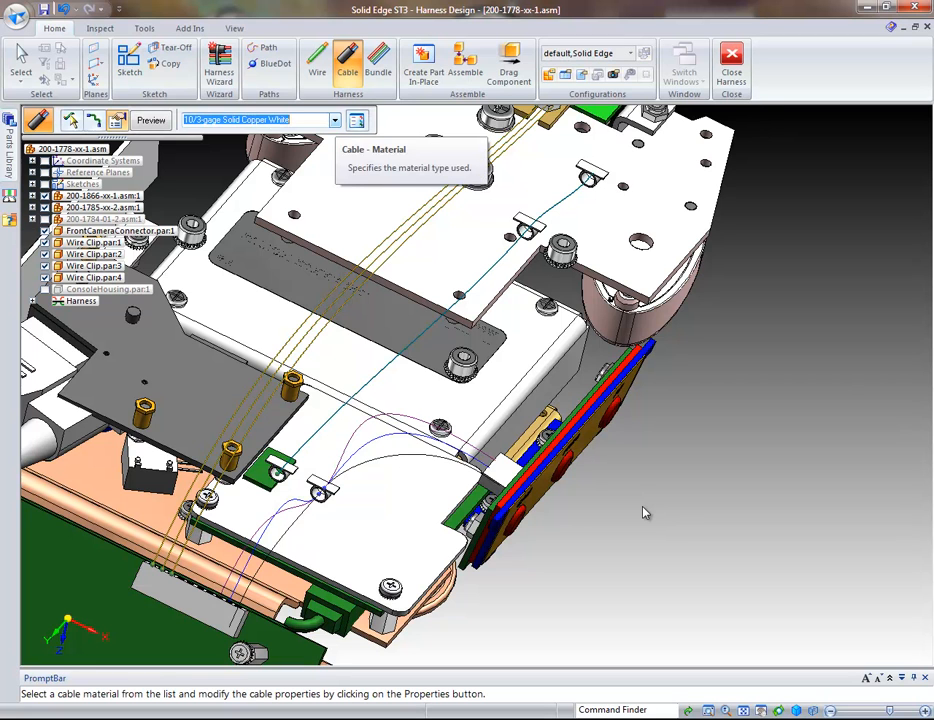
Step: Assign 22/4-gage Stranded Copper Gray to the camera wire cable, preview it and finish it
click(335, 120)
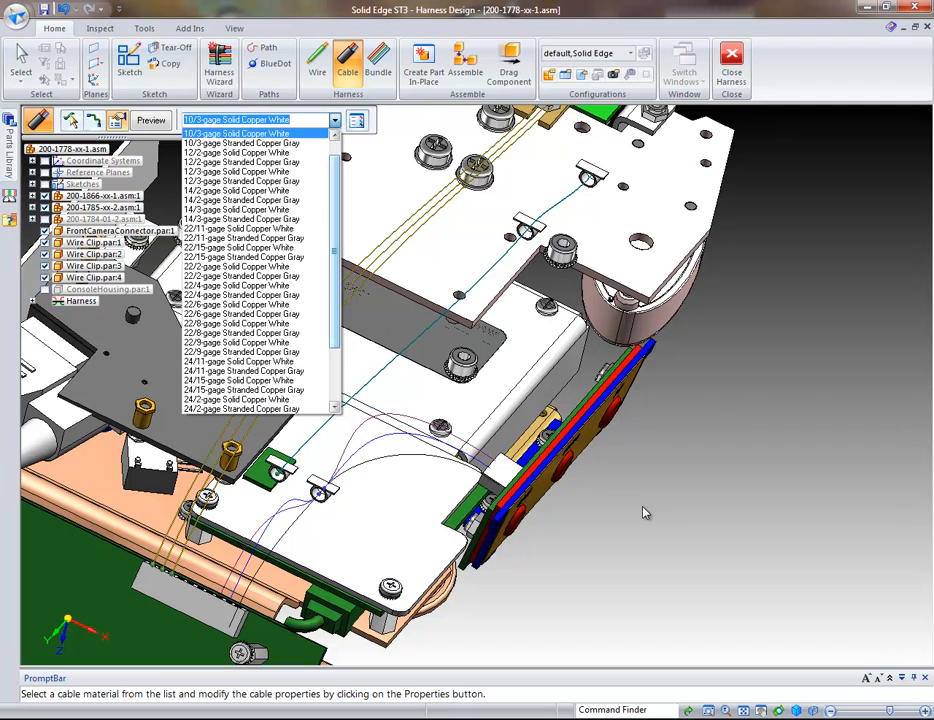
drag(335, 251, 335, 265)
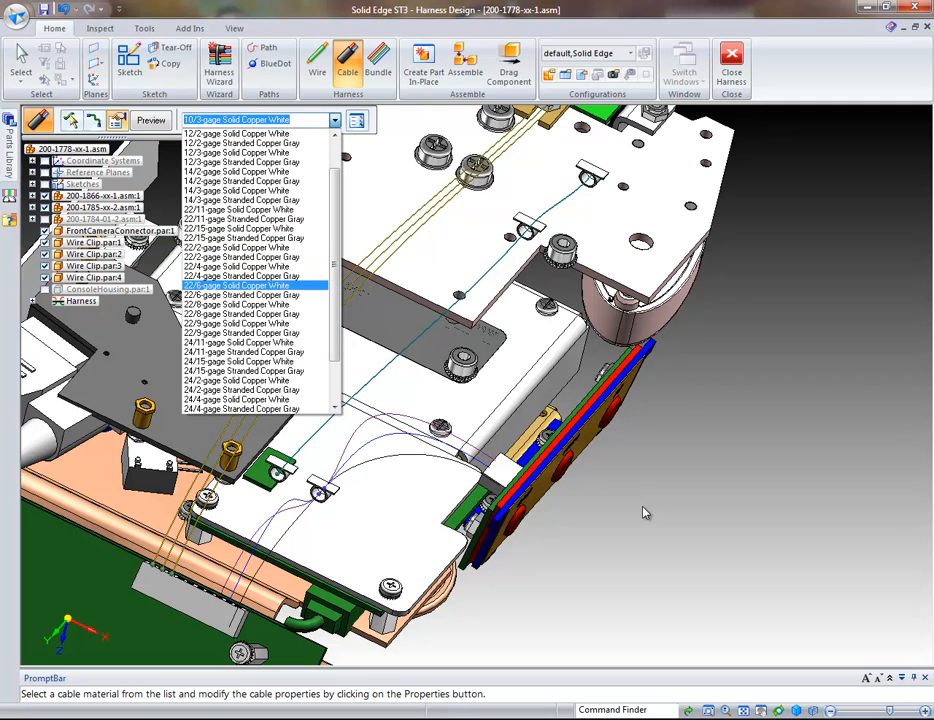
click(240, 276)
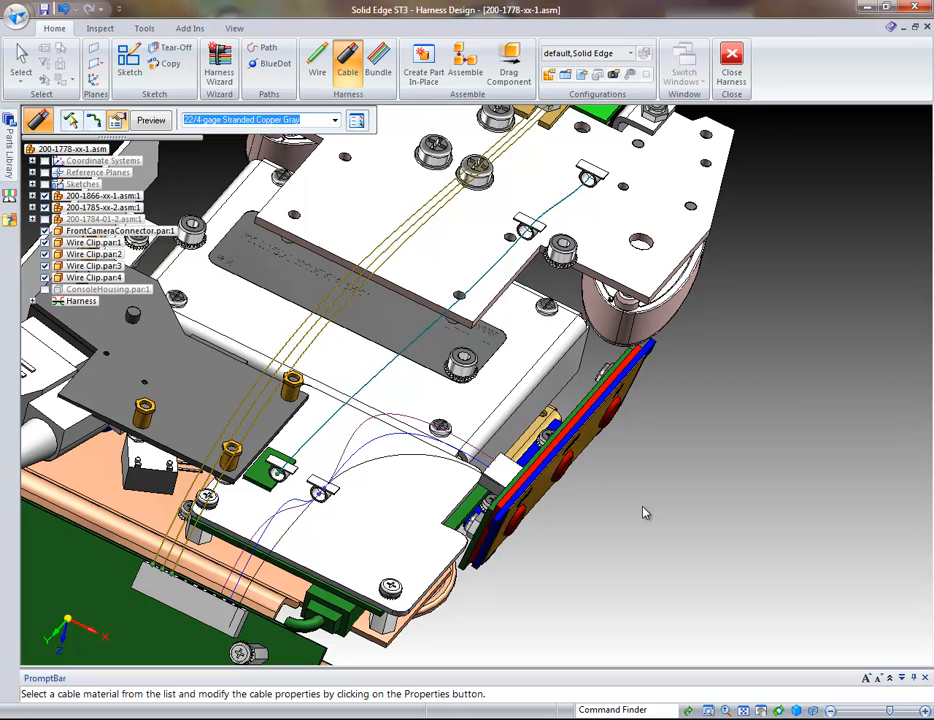
click(151, 120)
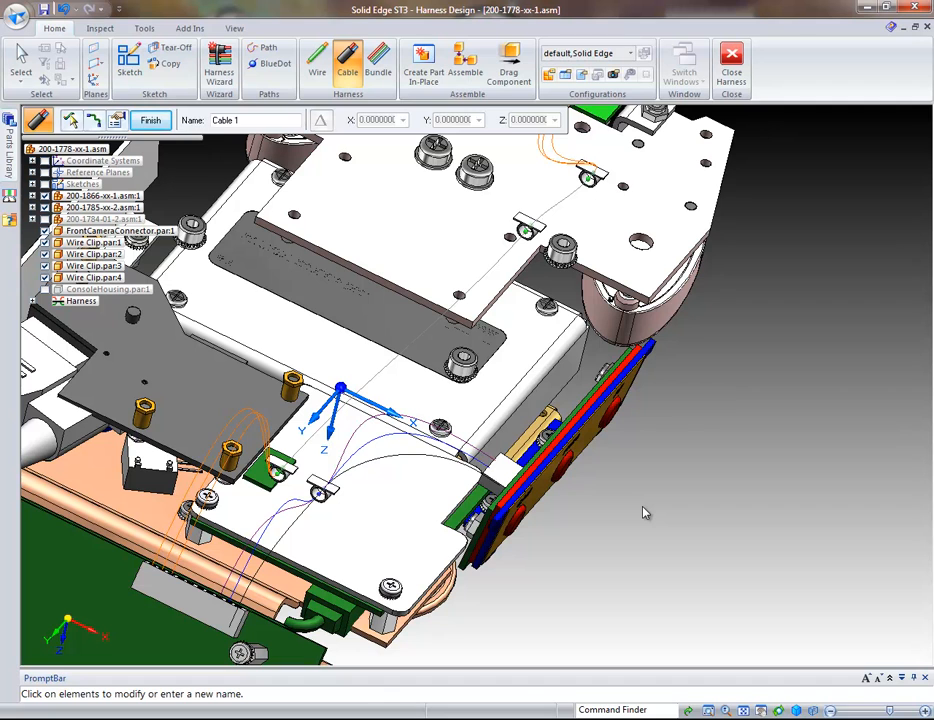
right_click(645, 512)
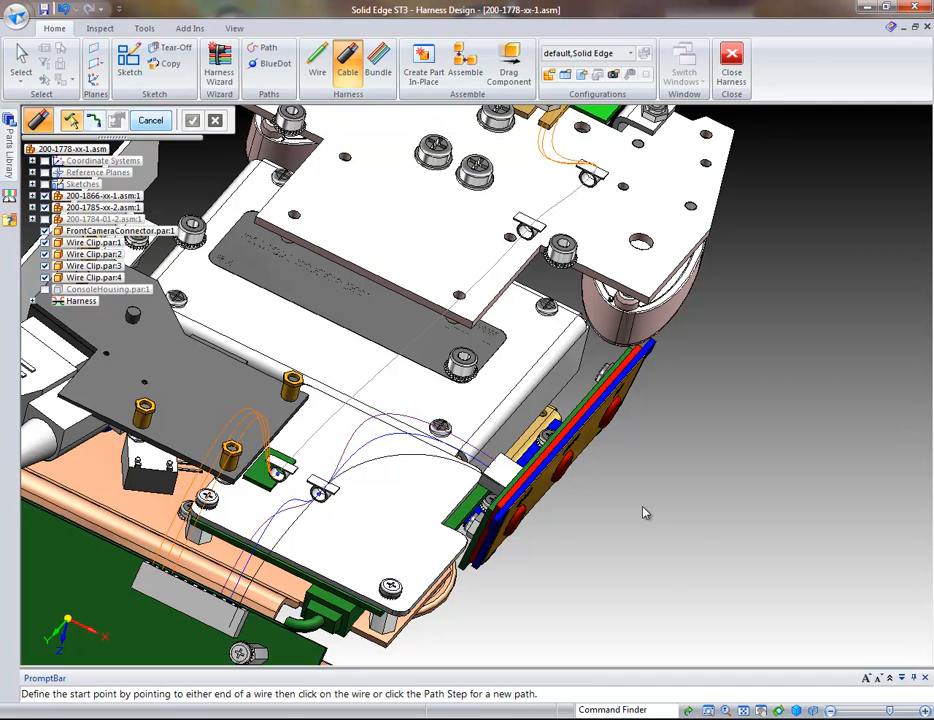
key(Escape)
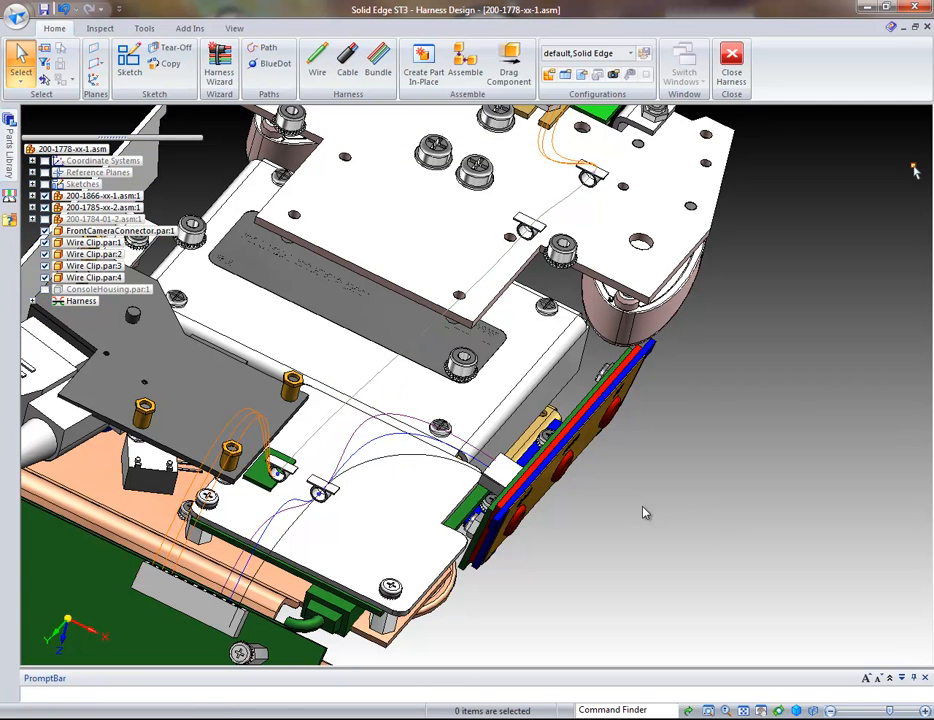
Step: Create physical conductors for the whole harness and view the resulting wires and cable
right_click(79, 300)
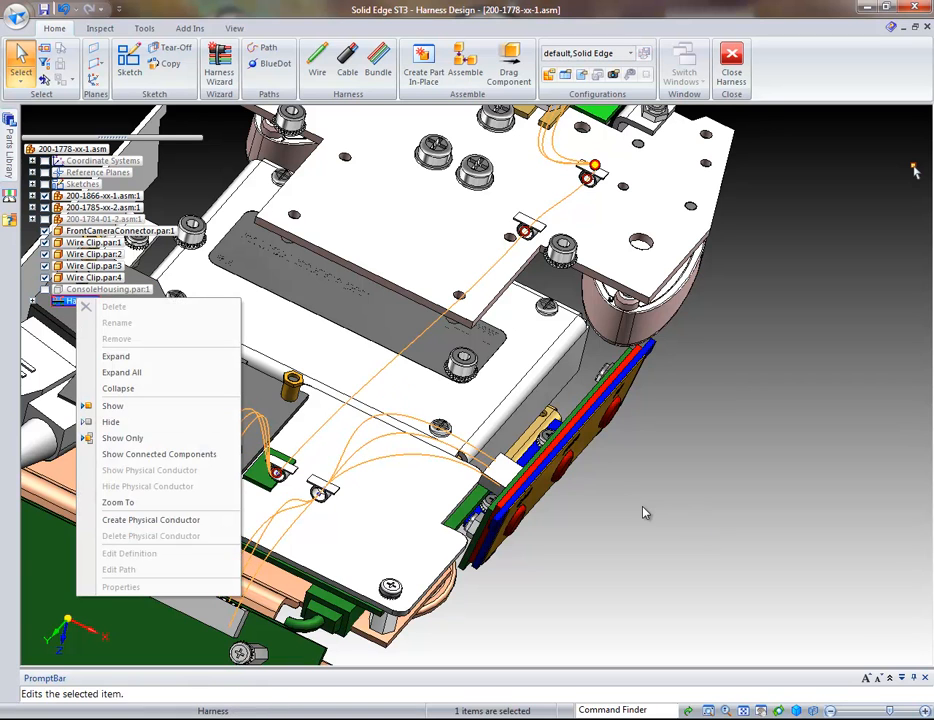
key(Return)
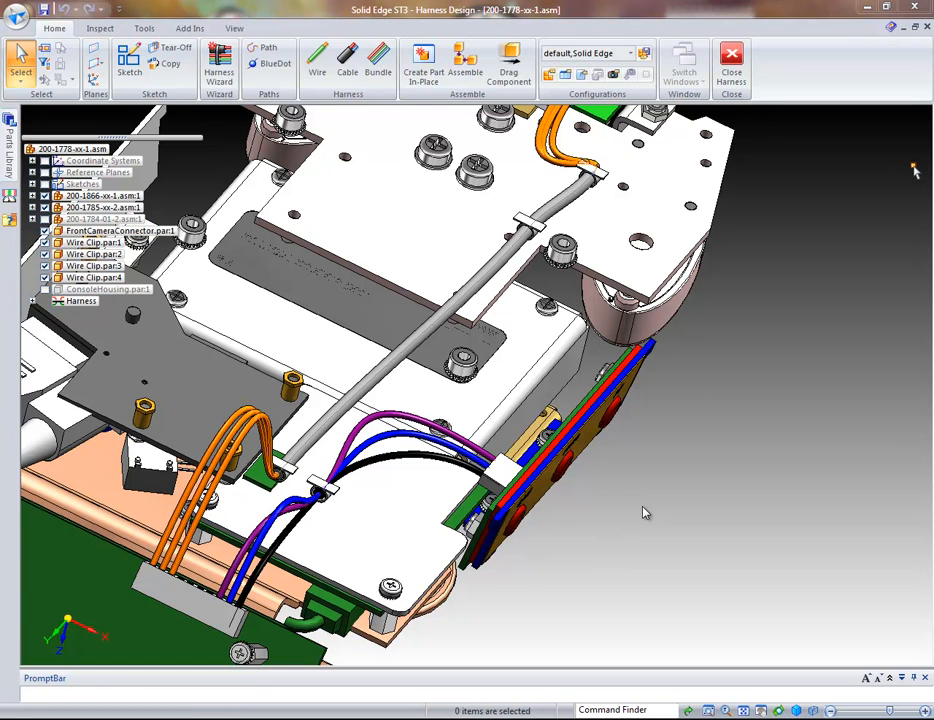
middle_drag(645, 512, 645, 521)
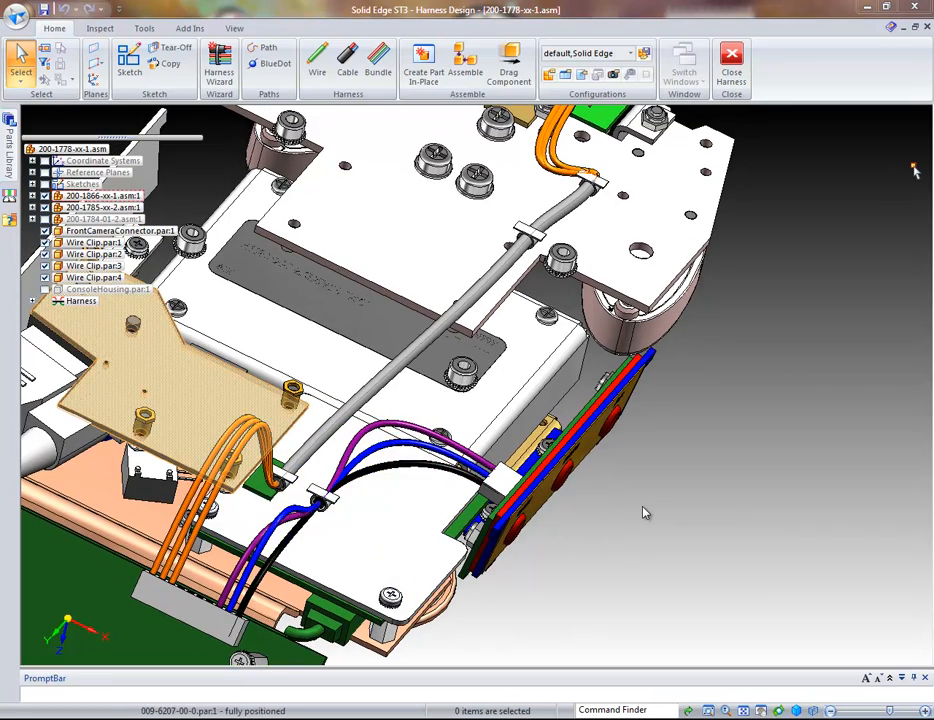
mouse_move(643, 507)
middle_down()
mouse_move(637, 496)
mouse_move(645, 512)
middle_up()
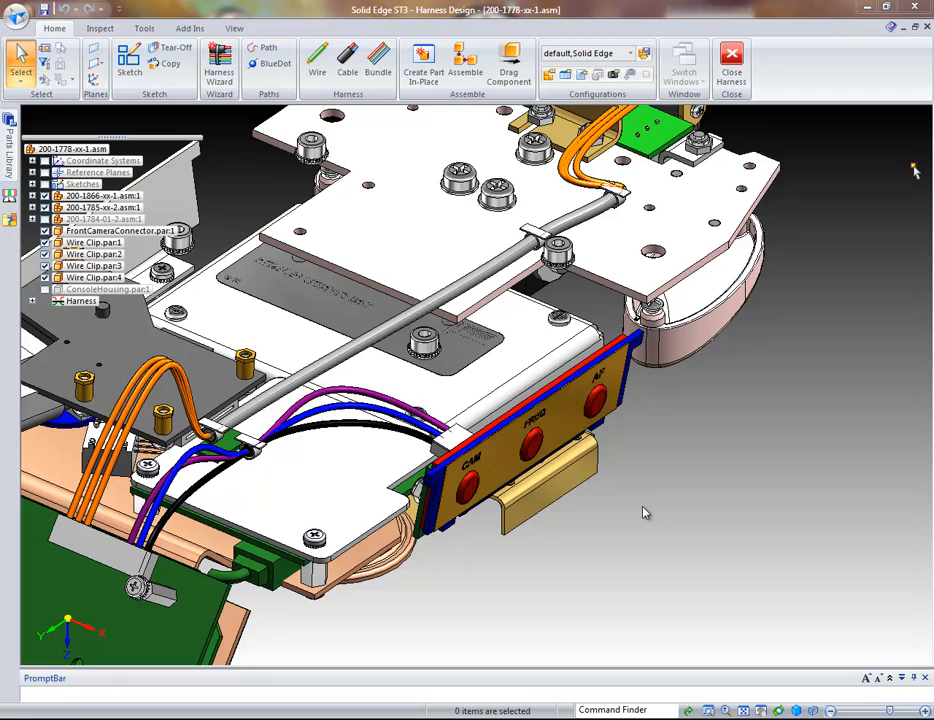
middle_drag(644, 510, 644, 509)
Step: Edit Path_13 of camera wire Wire 18 so it runs smoothly from the end wire clip to FrontCameraConnector
click(480, 227)
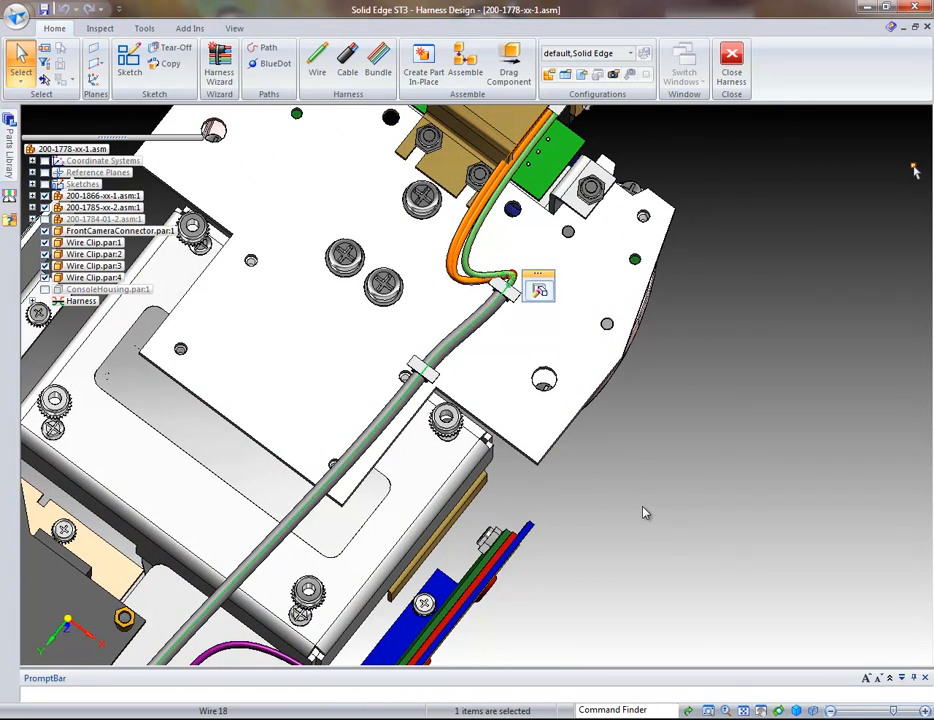
right_click(480, 227)
key(Up)
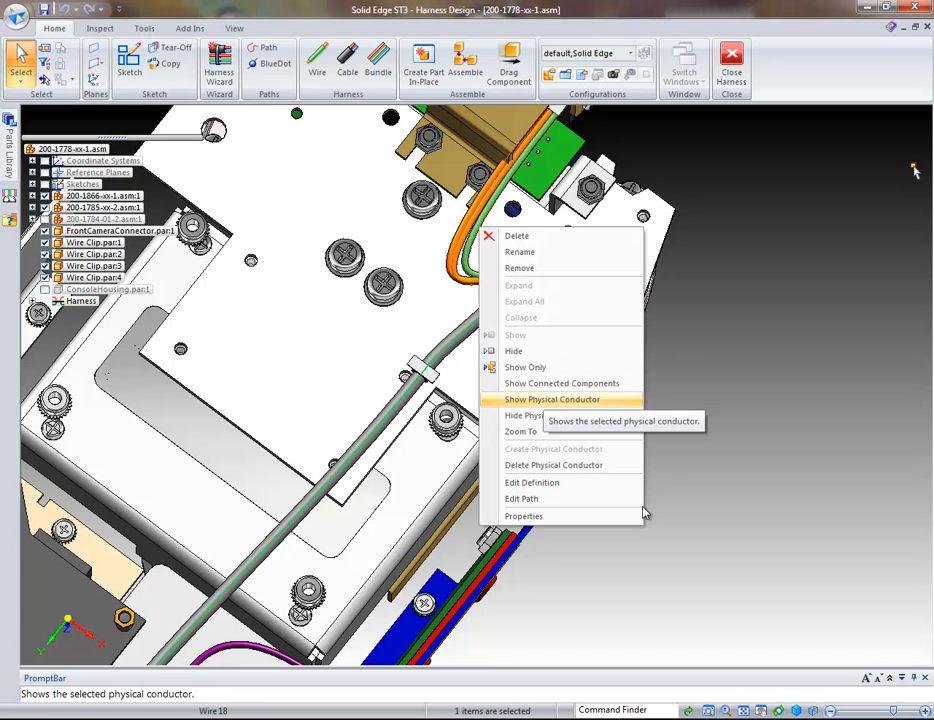
key(Down)
key(Down)
key(Down)
key(Down)
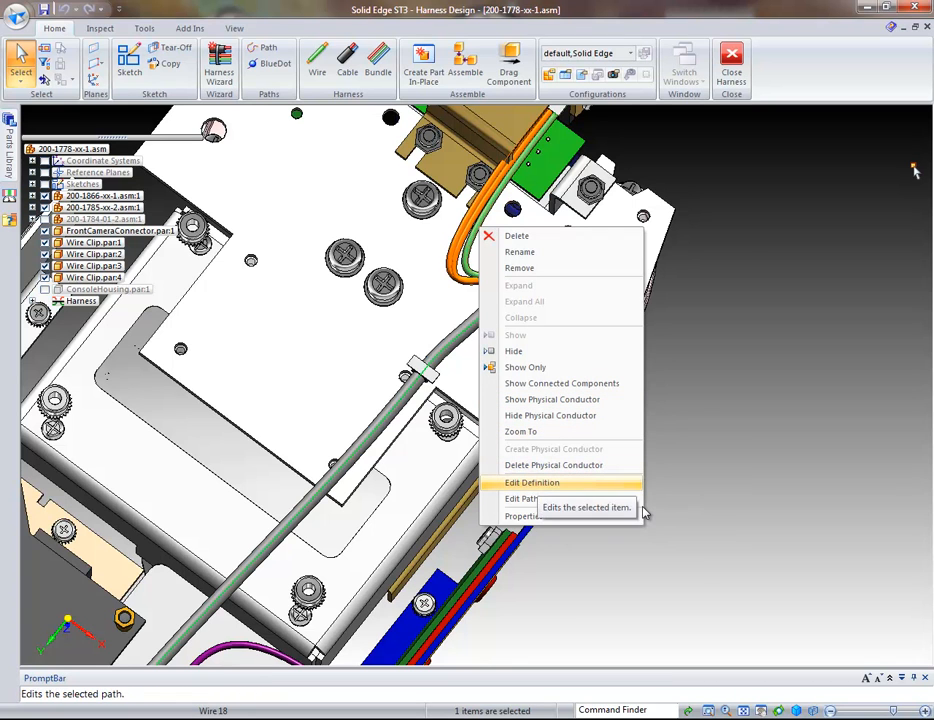
key(Down)
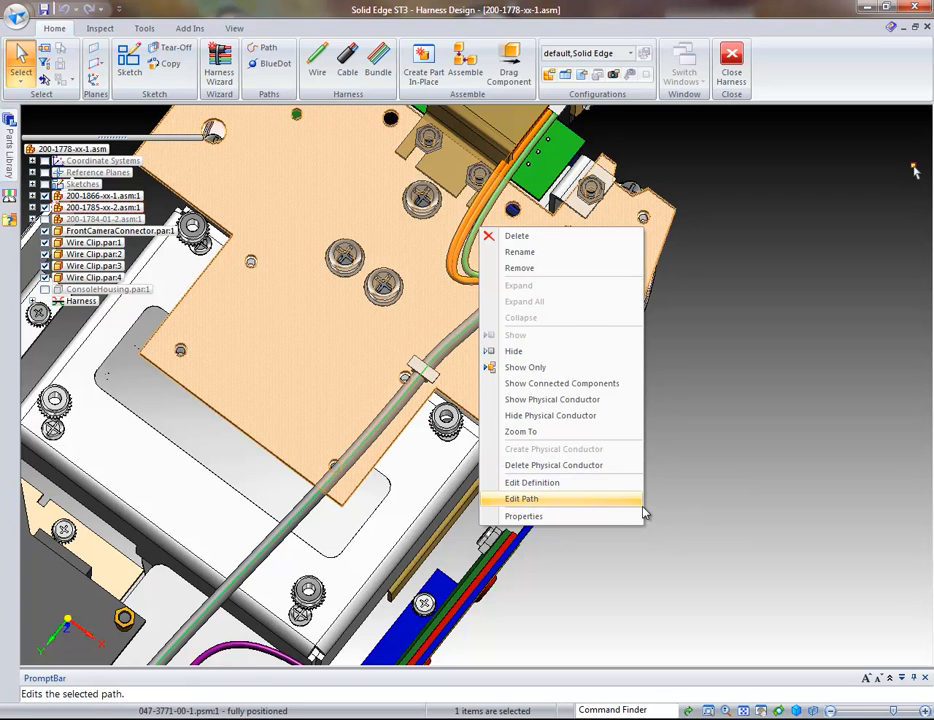
key(Return)
key(Down)
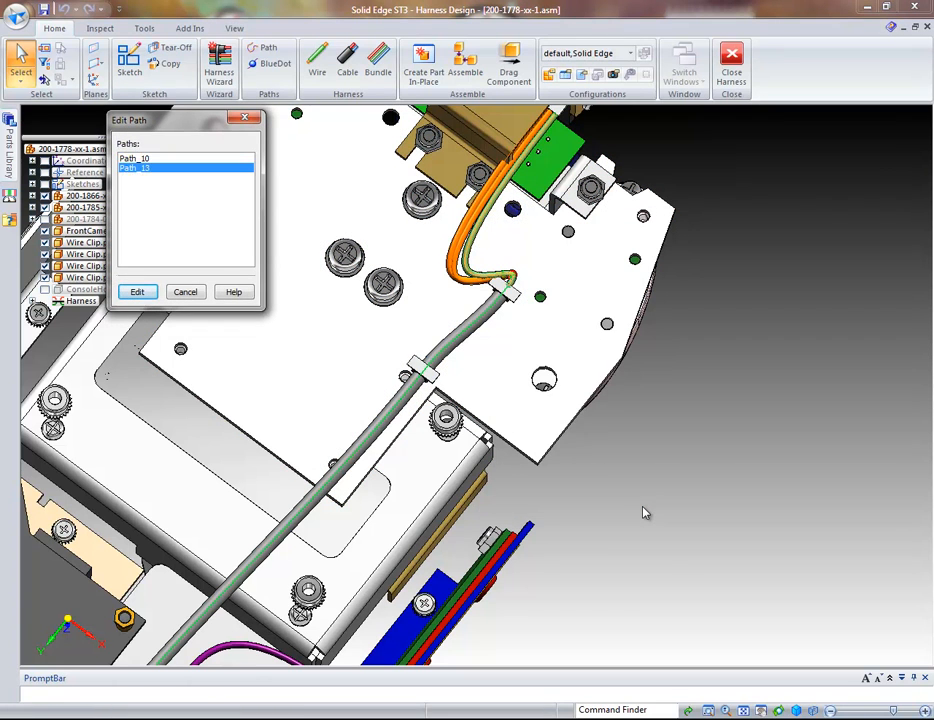
key(Return)
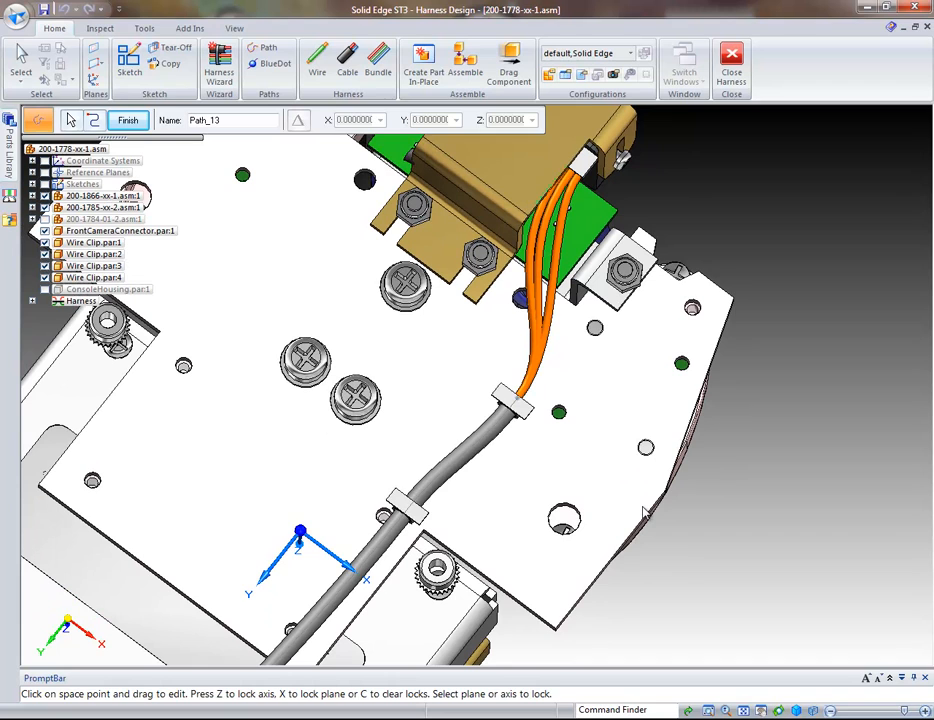
key(Escape)
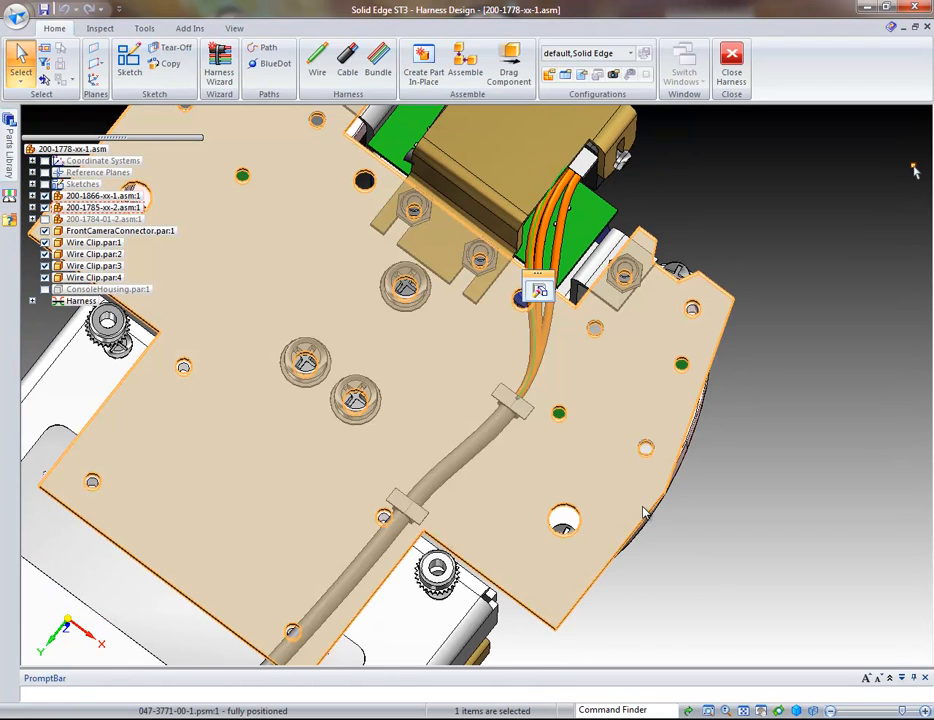
Step: In the bottom view, move Wire Clip.par:2 along the X axis about 0.42 in toward the centre of the white plate
key(ctrl+b)
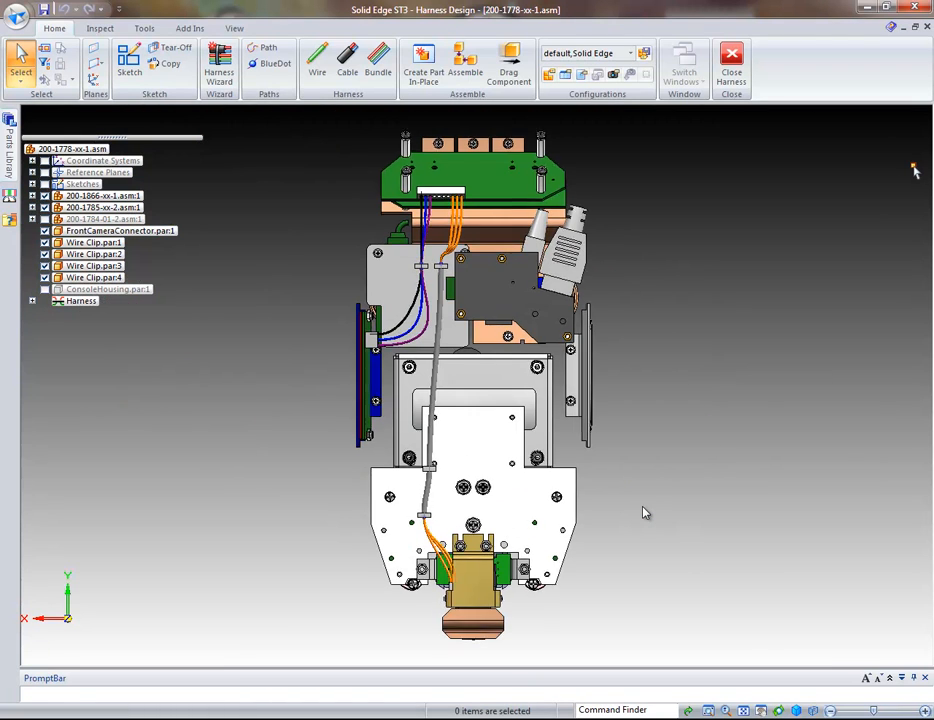
scroll(644, 513, up, 3)
scroll(644, 513, up, 1)
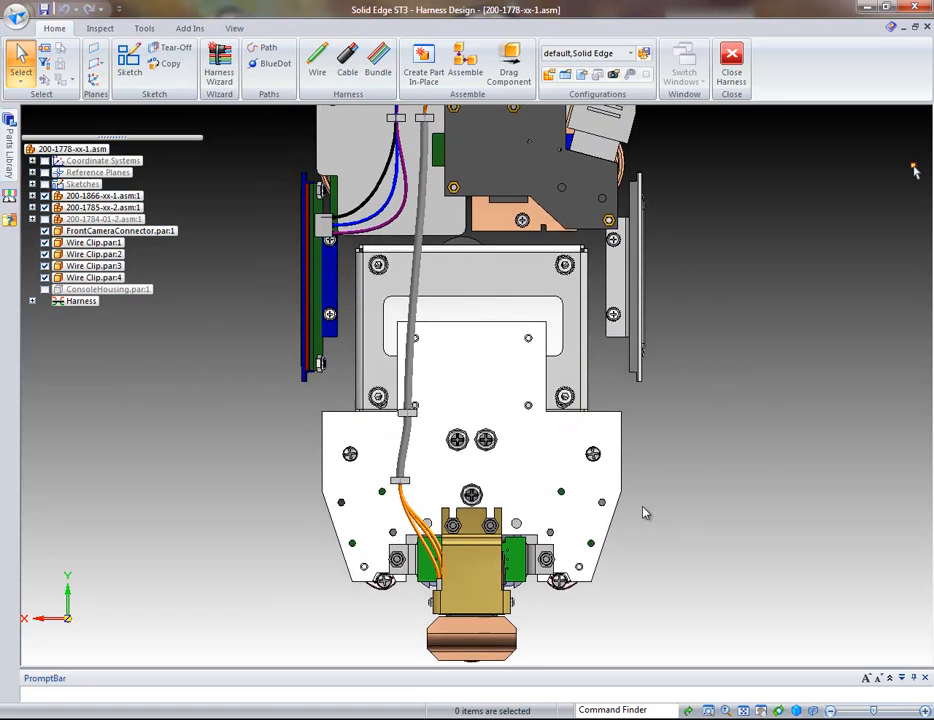
scroll(644, 513, up, 1)
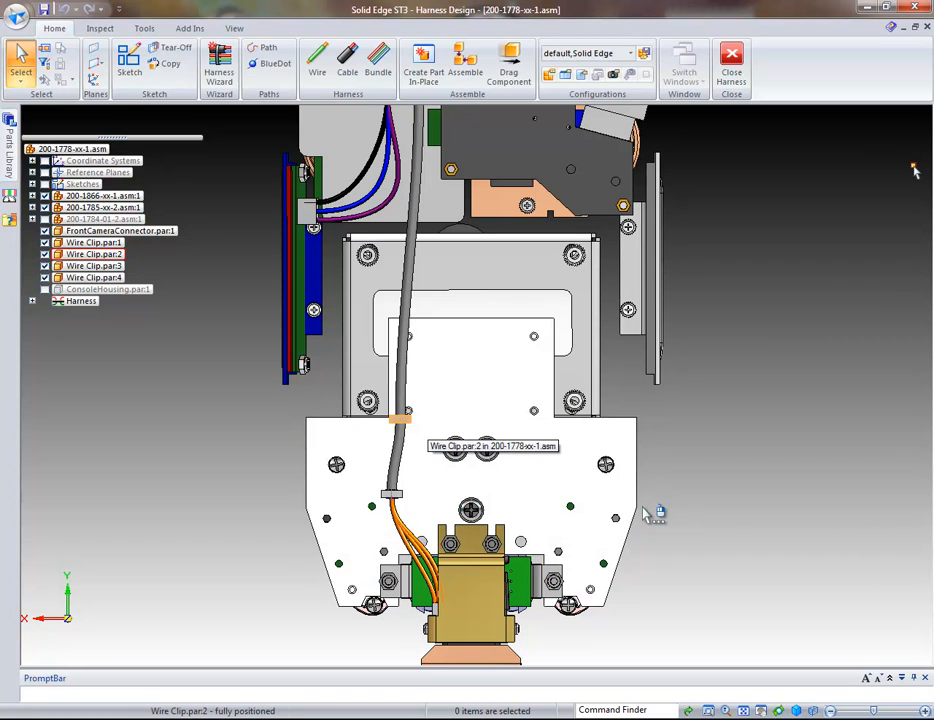
click(645, 513)
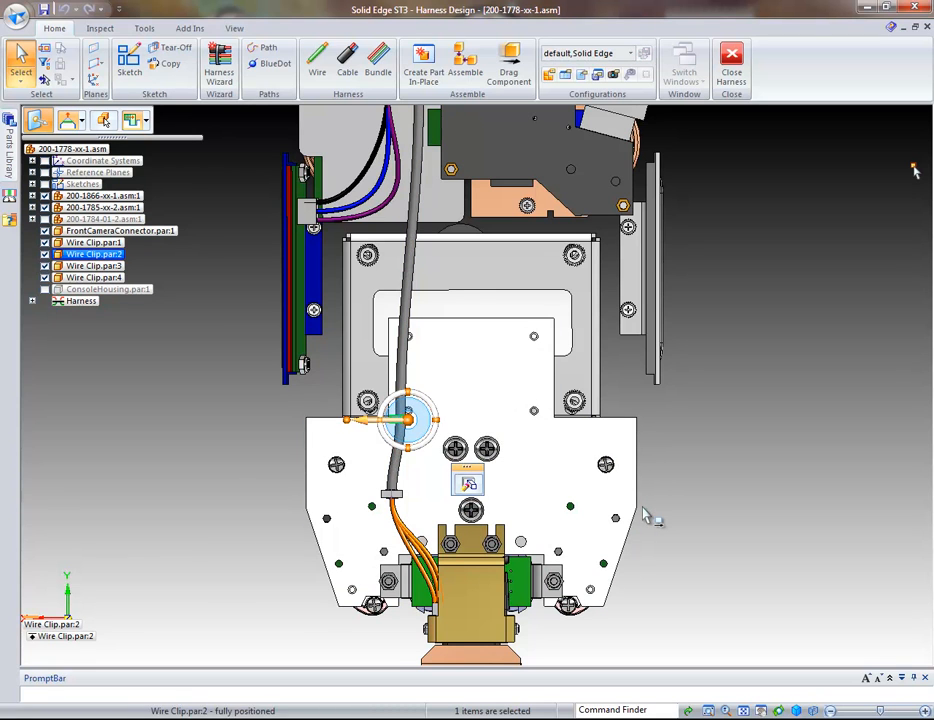
click(644, 510)
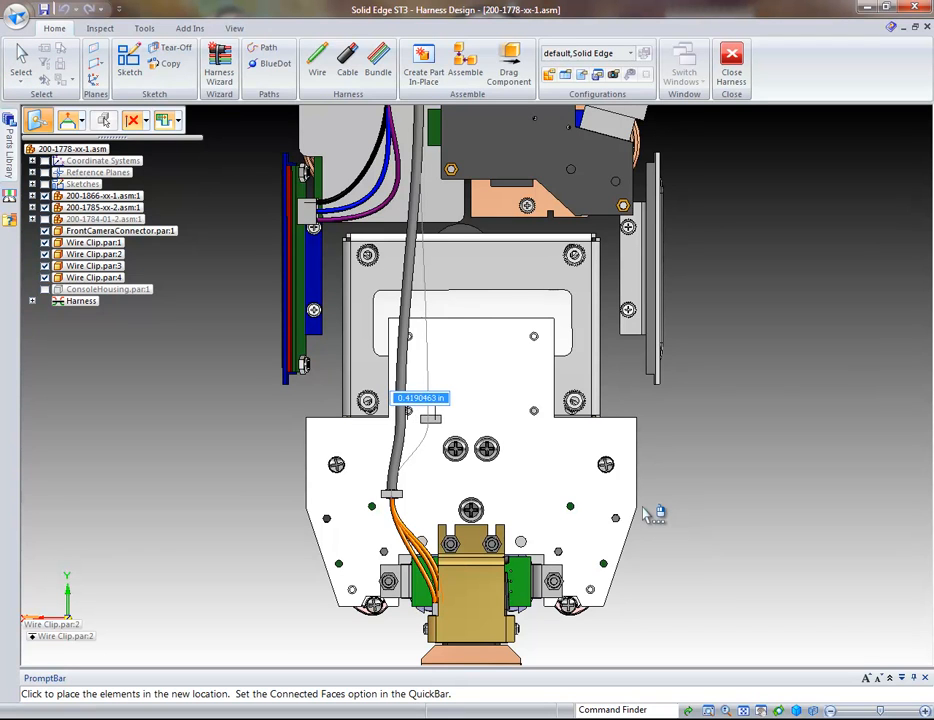
click(644, 513)
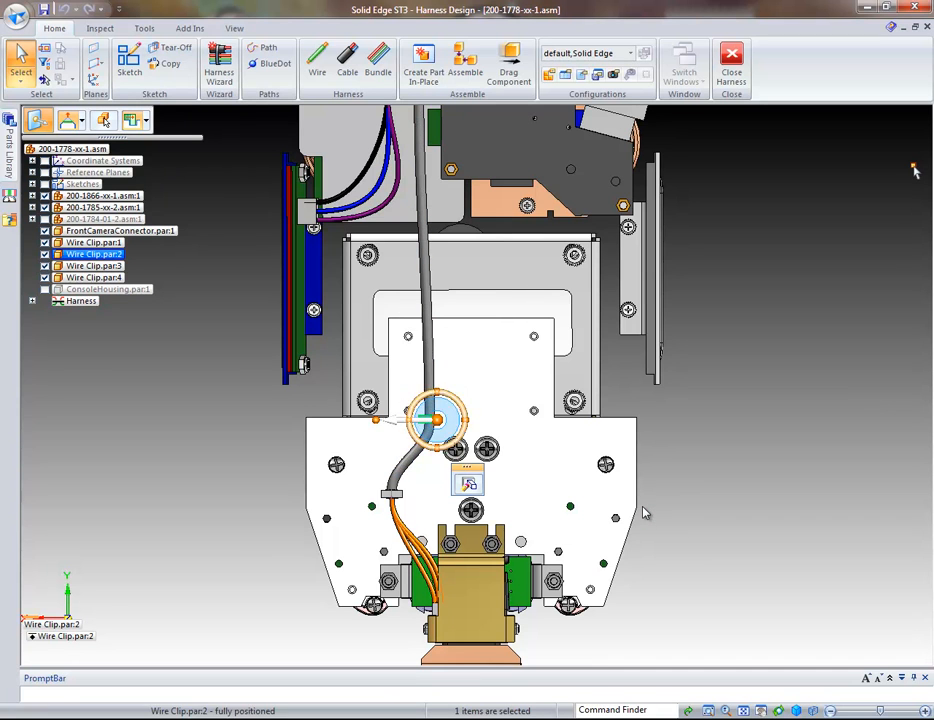
key(Escape)
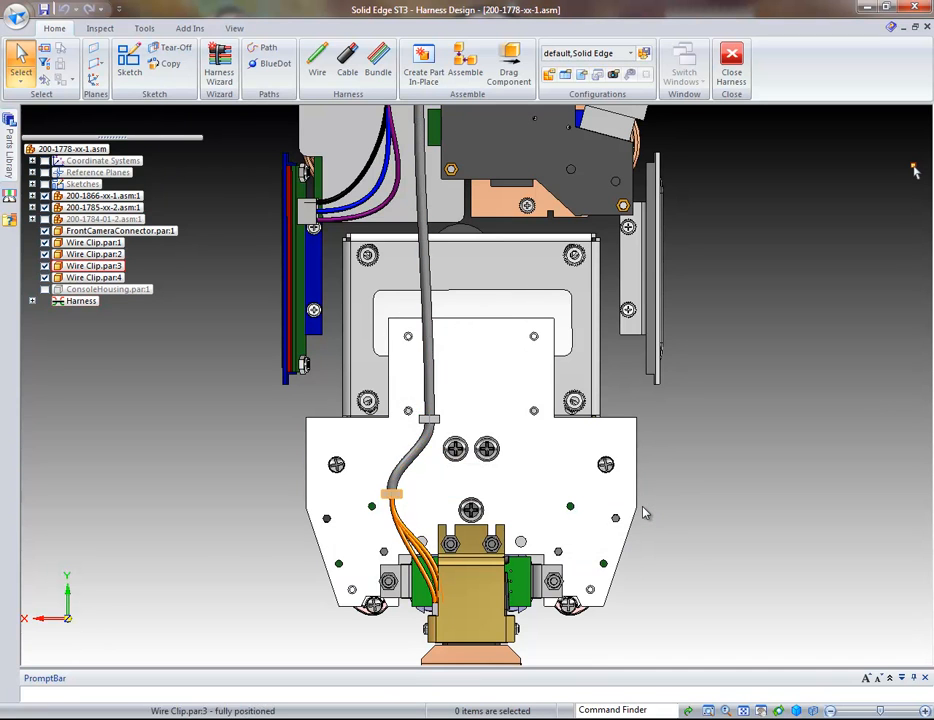
Step: Move Wire Clip.par:3 along the Y axis about 0.2 in away from the camera, toward Wire Clip.par:2
click(391, 493)
click(397, 466)
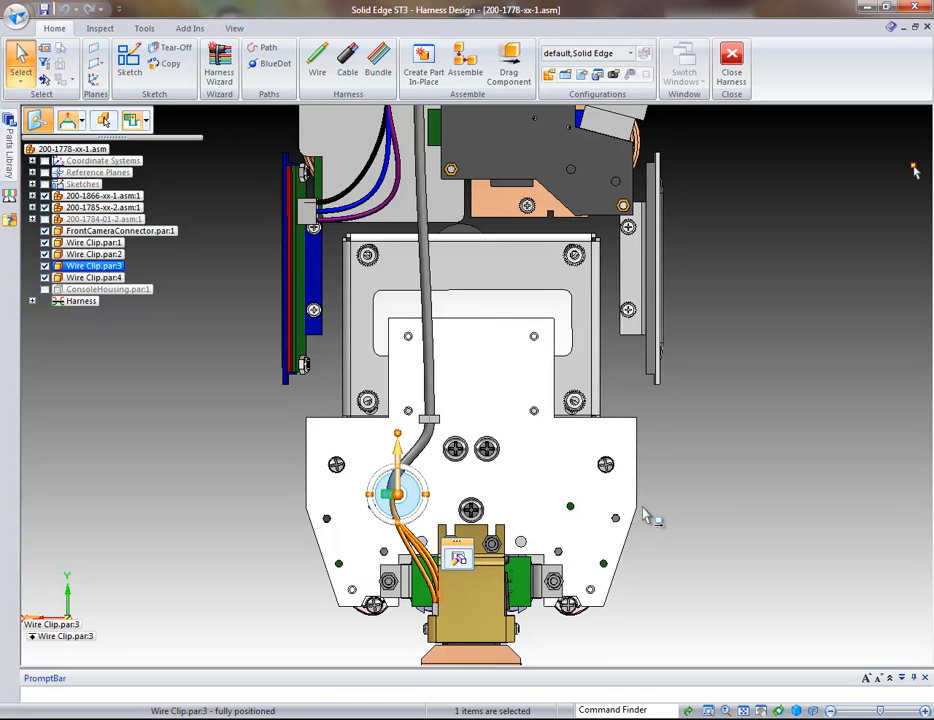
click(397, 450)
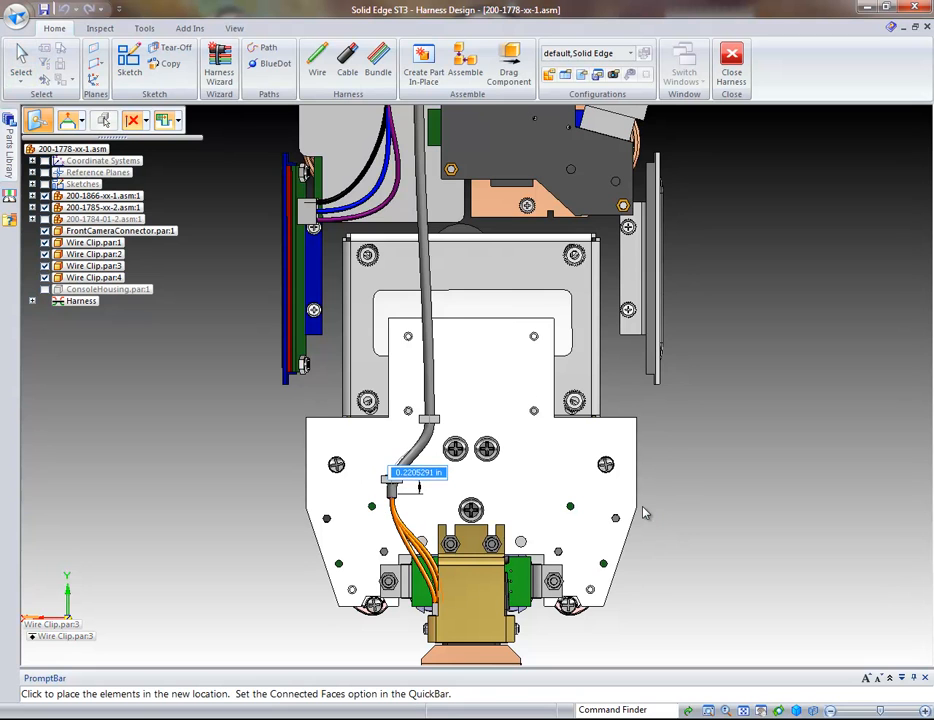
click(645, 513)
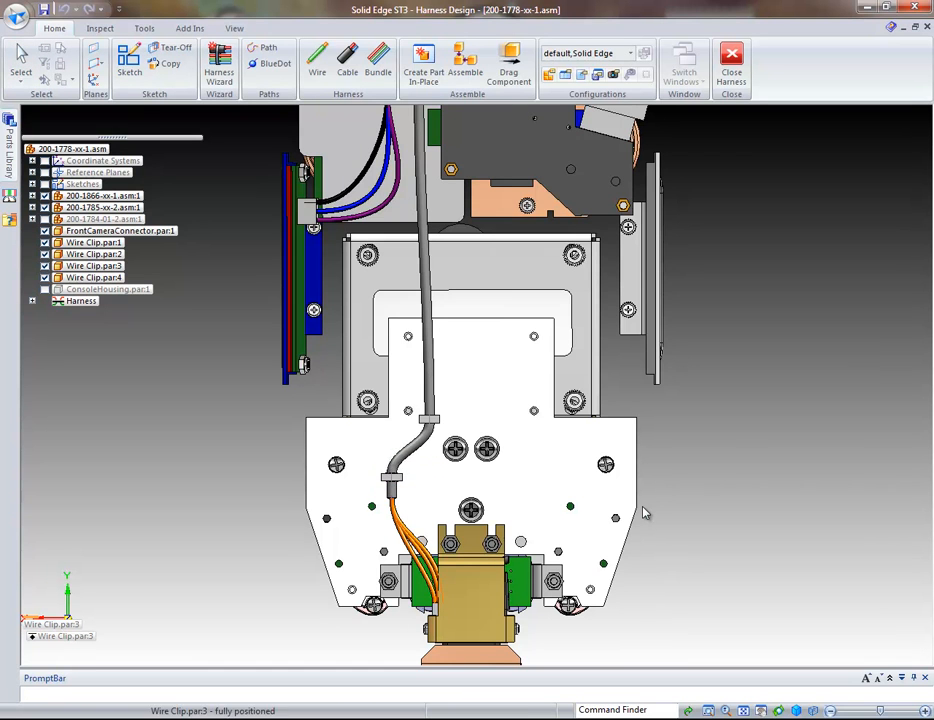
key(Escape)
ctrl+scroll(645, 513, up, 5)
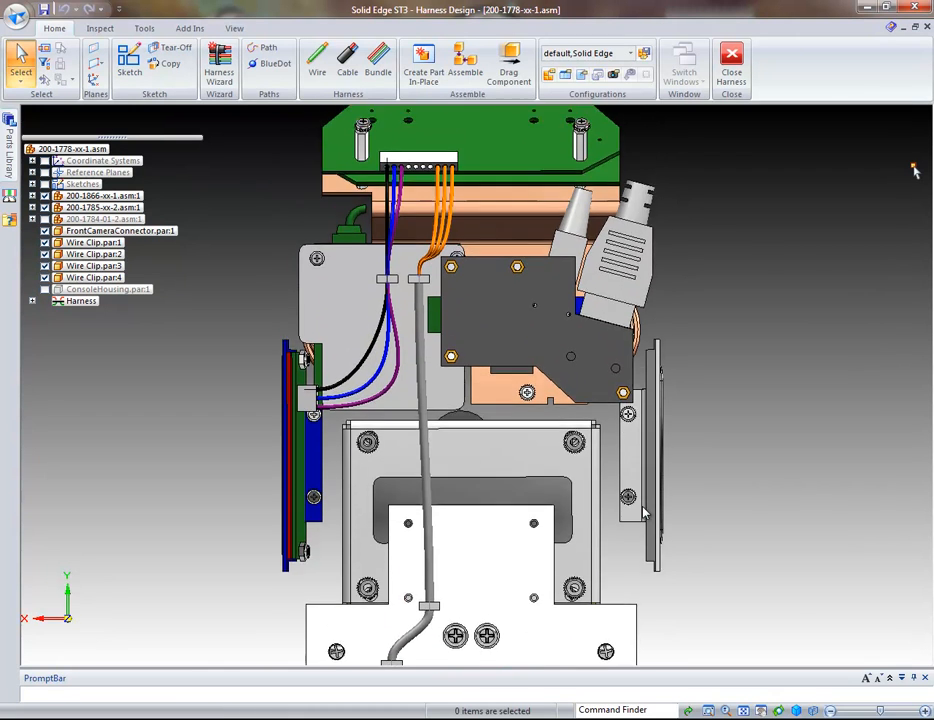
Step: Move Wire Clip.par:4 along the Y axis about 0.28 in down the cable, away from the circuit board connector
click(417, 290)
click(426, 262)
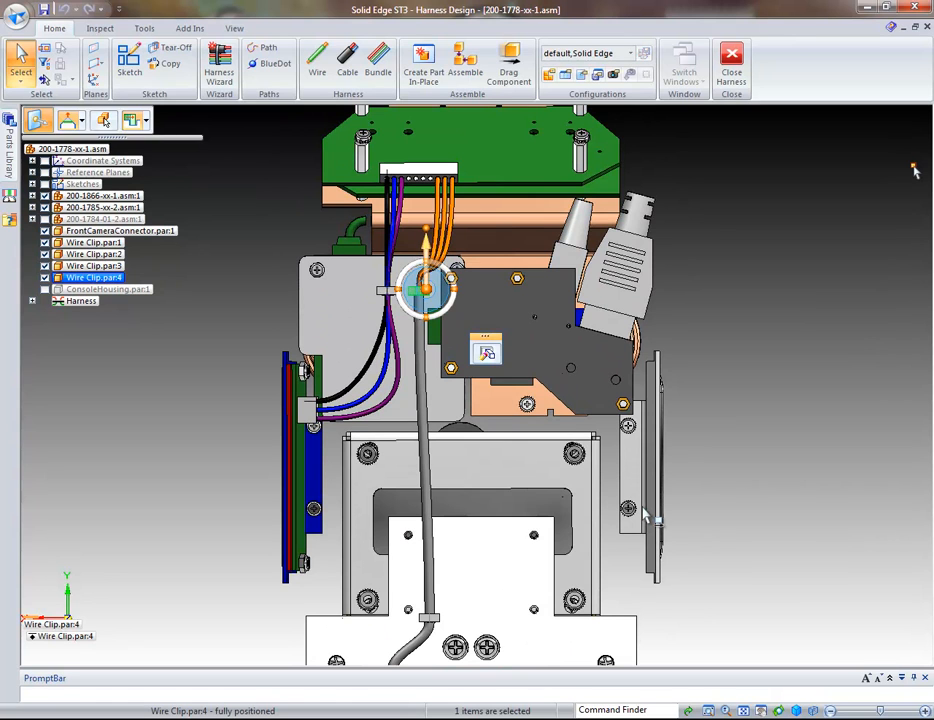
click(426, 245)
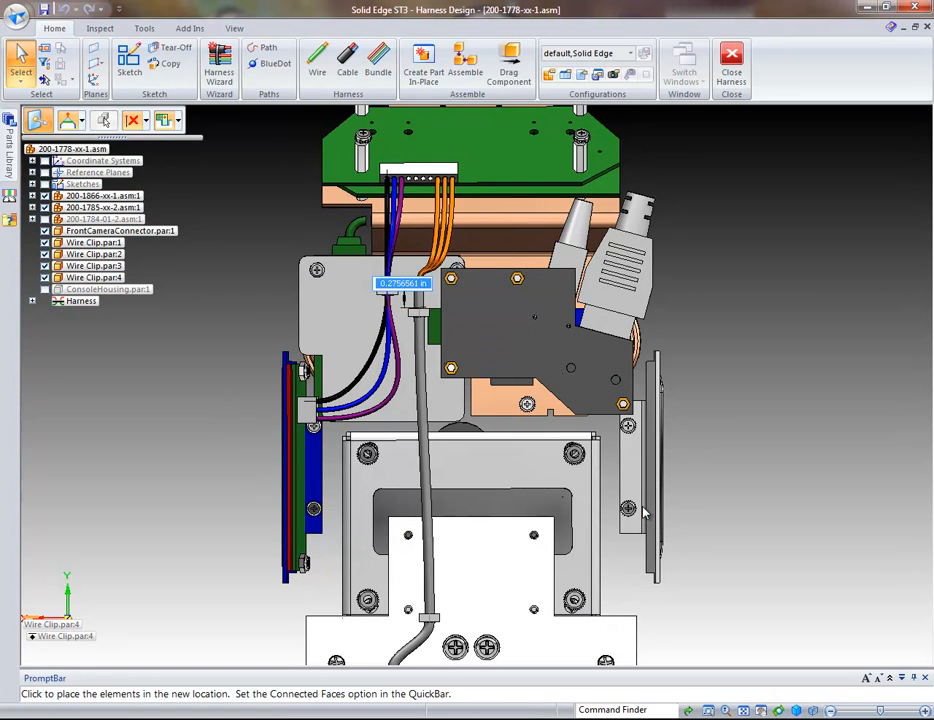
click(426, 270)
click(914, 170)
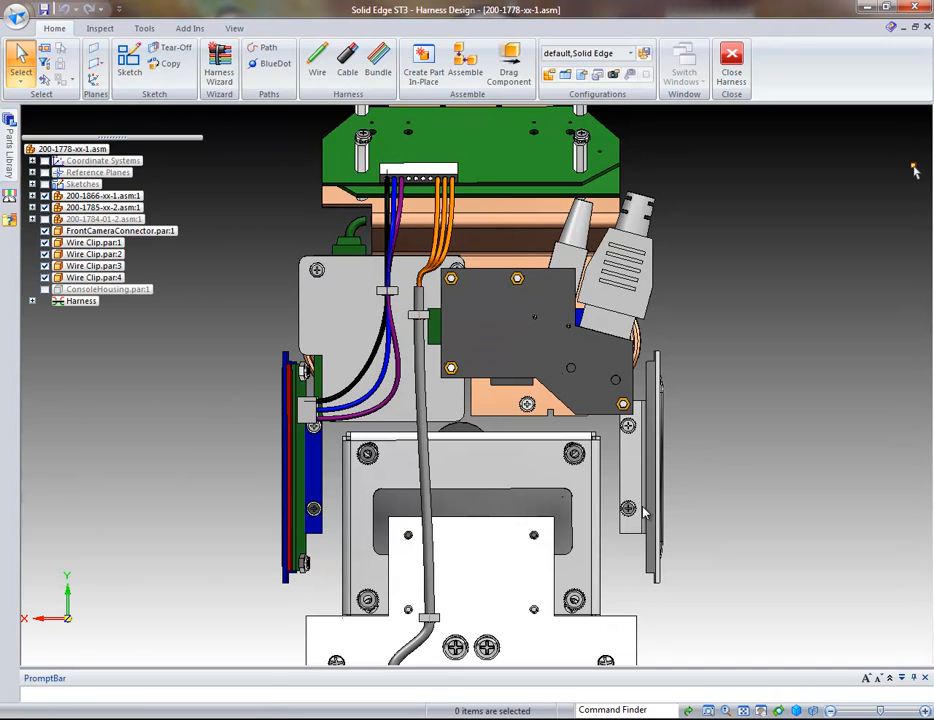
ctrl+scroll(645, 512, down, 10)
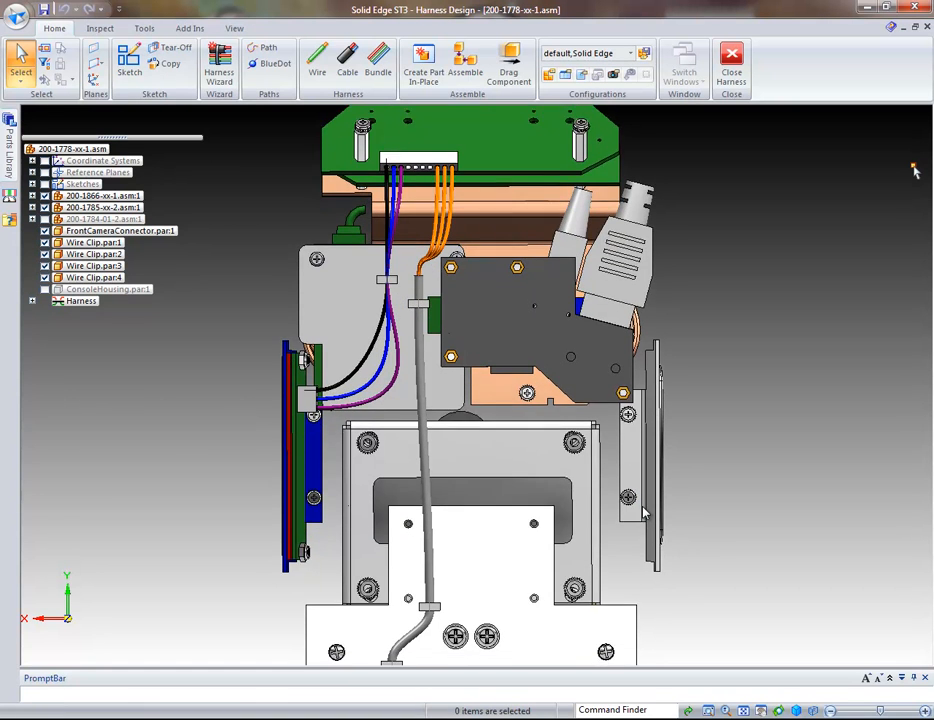
key(Down)
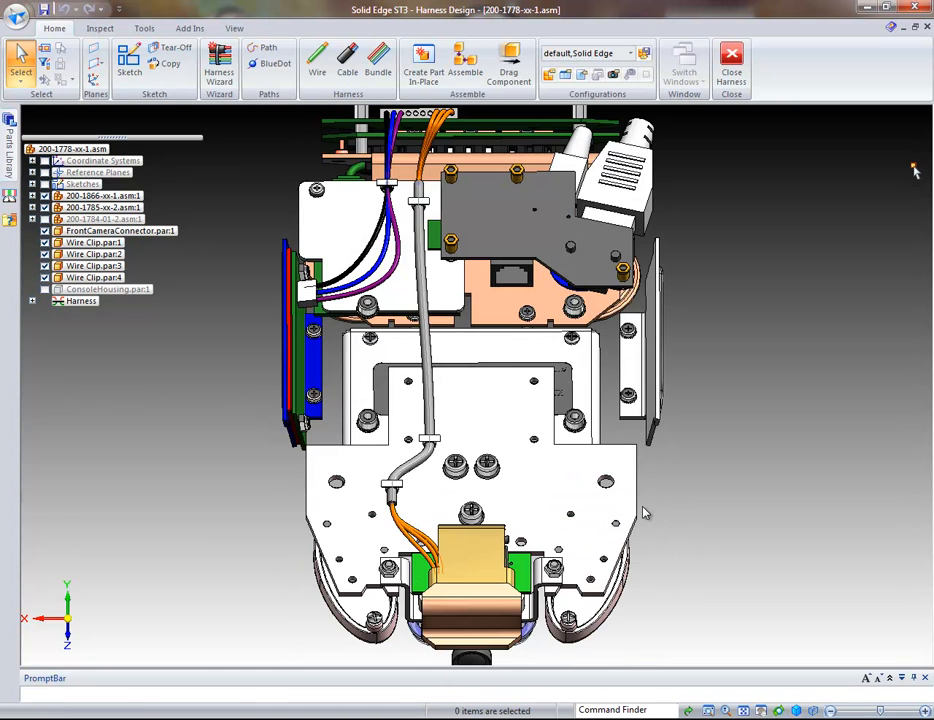
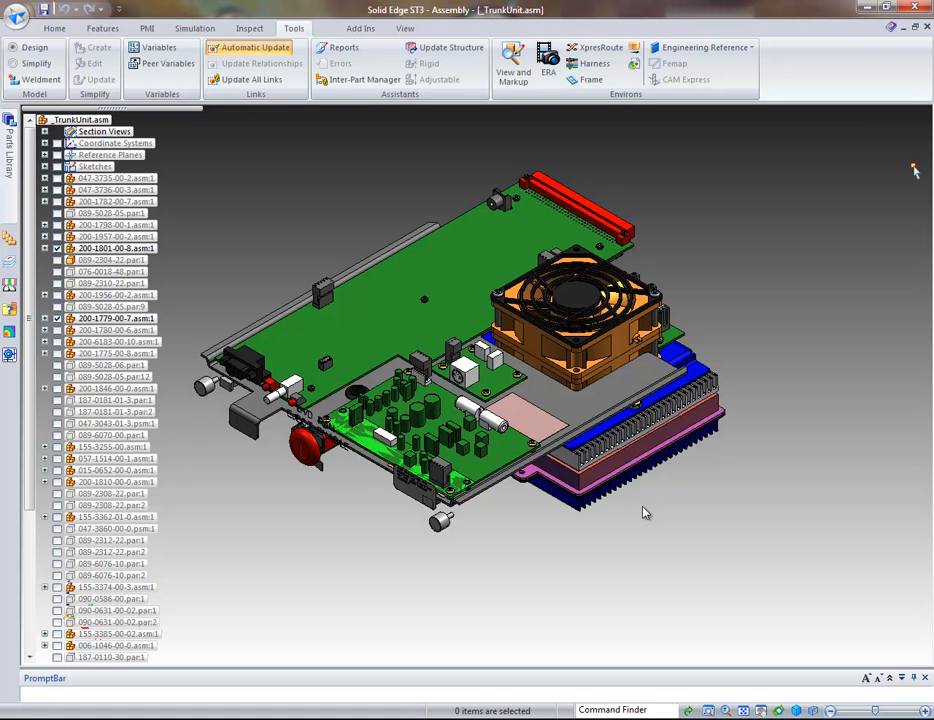
Step: Start harness design in _TrunkUnit.asm and activate the front-corner connector 030-2143-30.par:1, the connector 030-2143-27.par:1 behind the fan, and the fan 148-0019-00.par:1
click(593, 64)
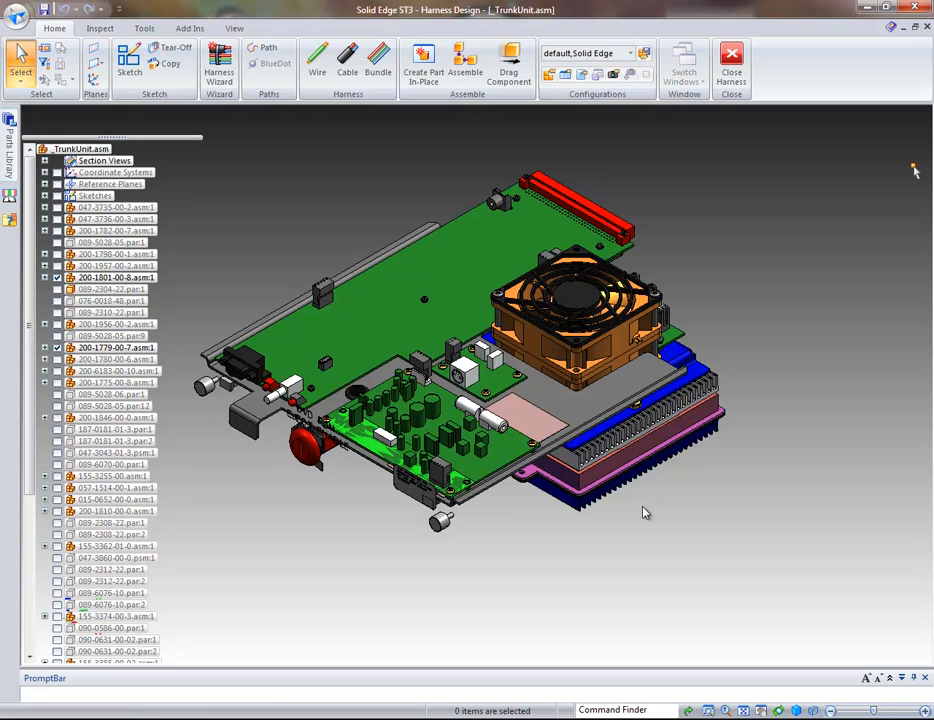
right_click(442, 470)
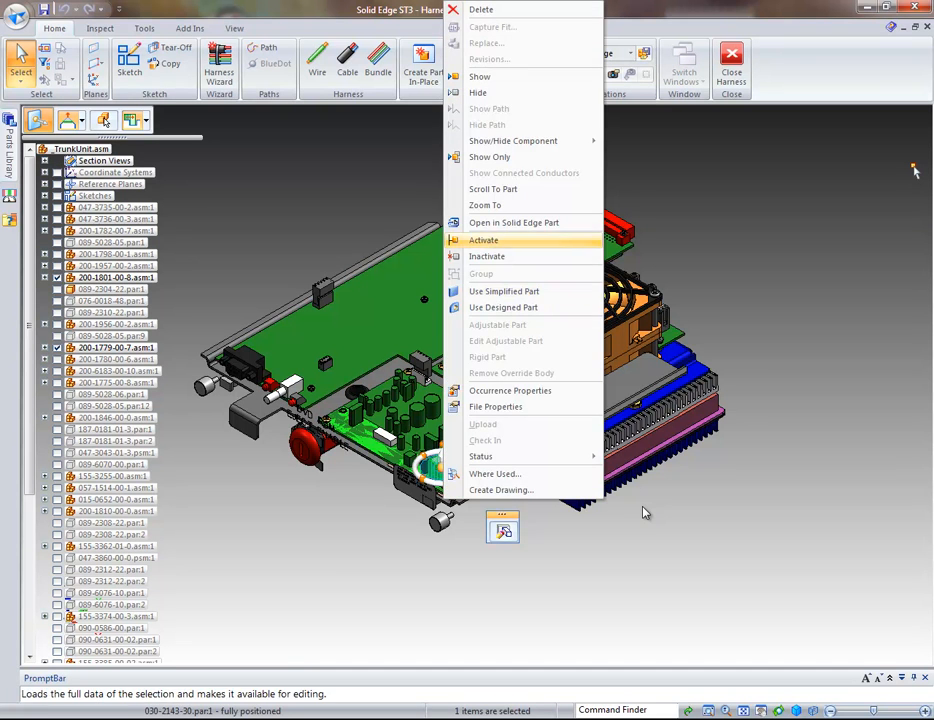
click(484, 240)
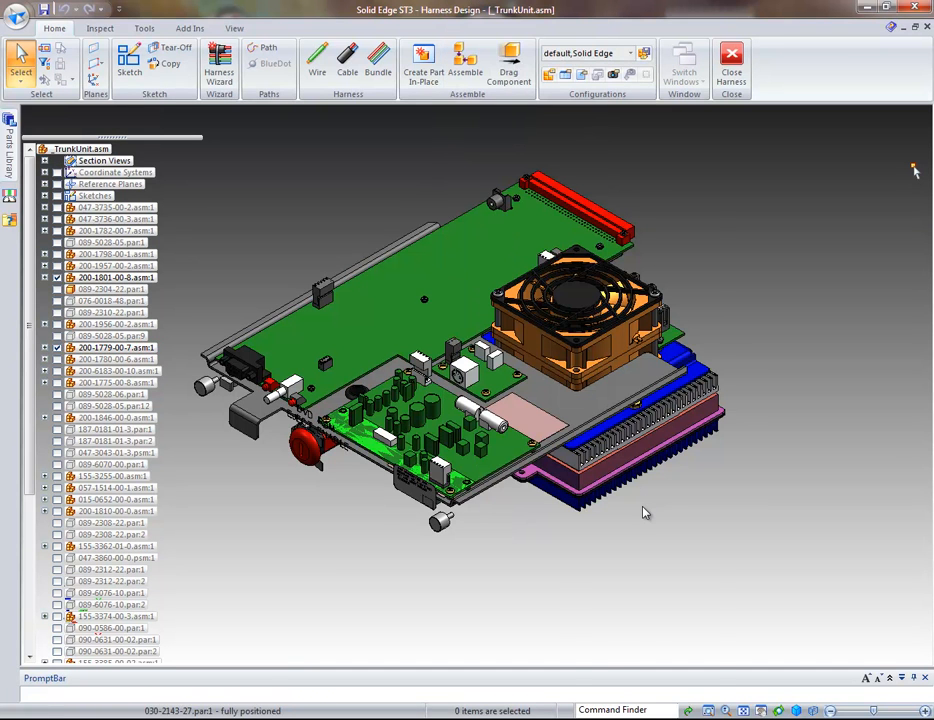
right_click(555, 258)
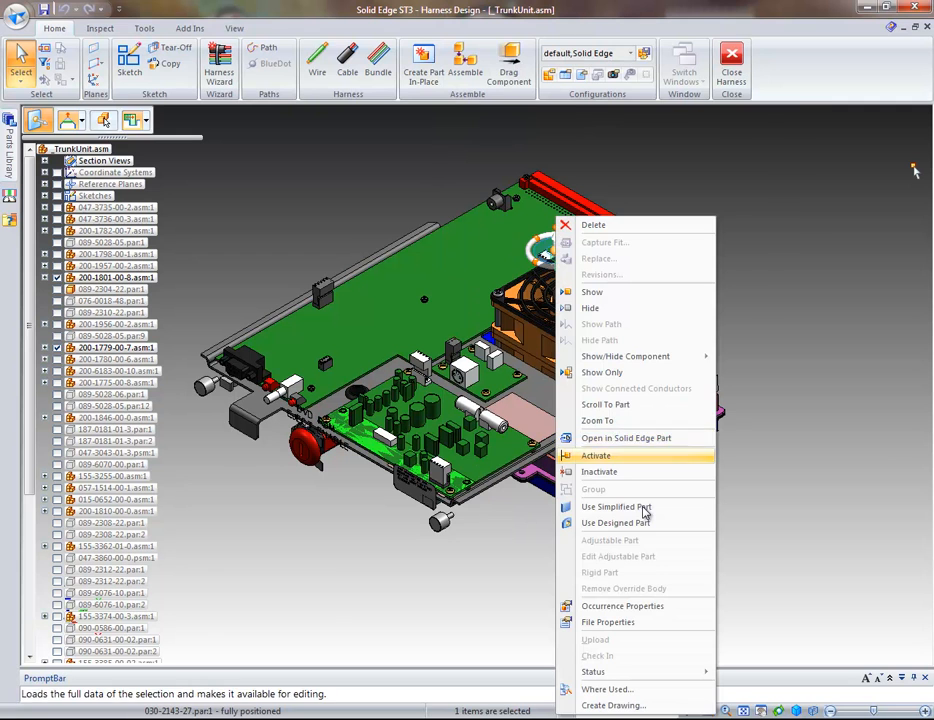
click(597, 456)
right_click(532, 328)
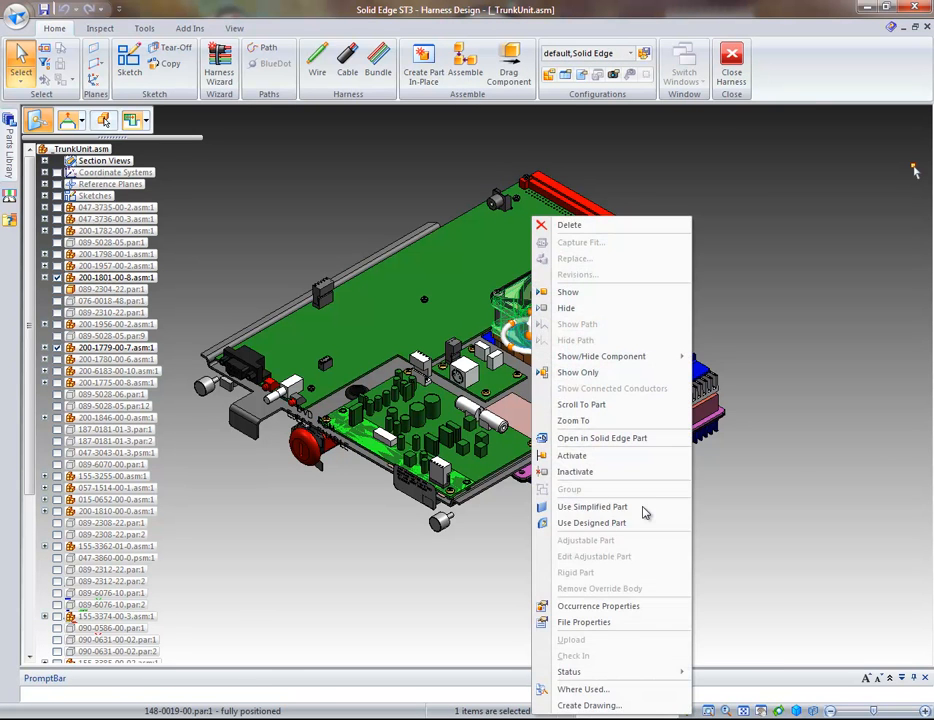
click(572, 455)
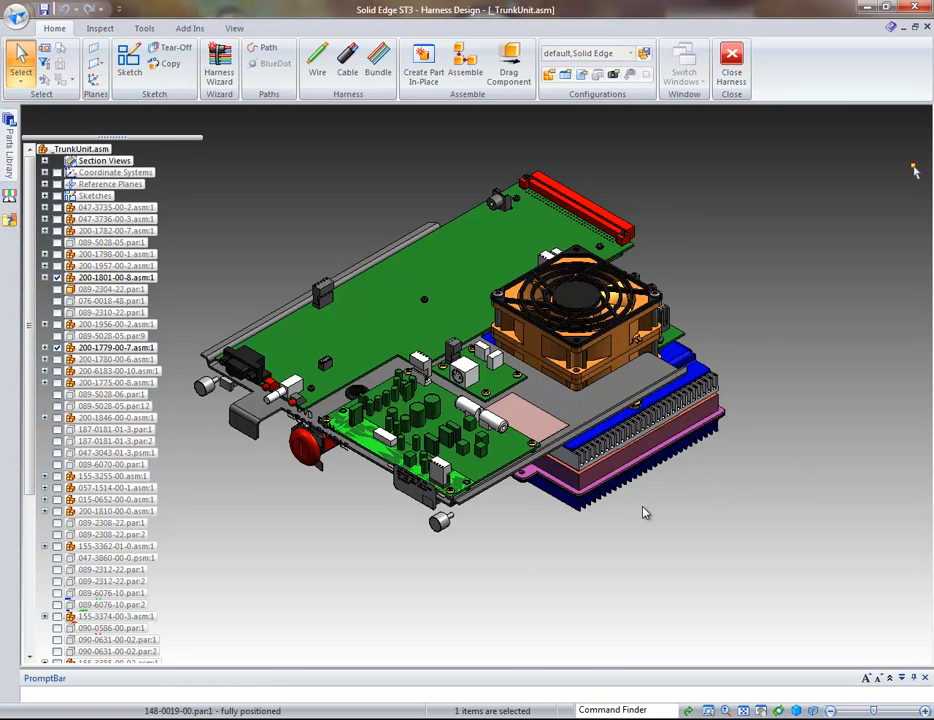
Step: Start a sketch on a plane parallel to the fan's front side face, offset about 0.25 in inward
scroll(643, 513, up, 4)
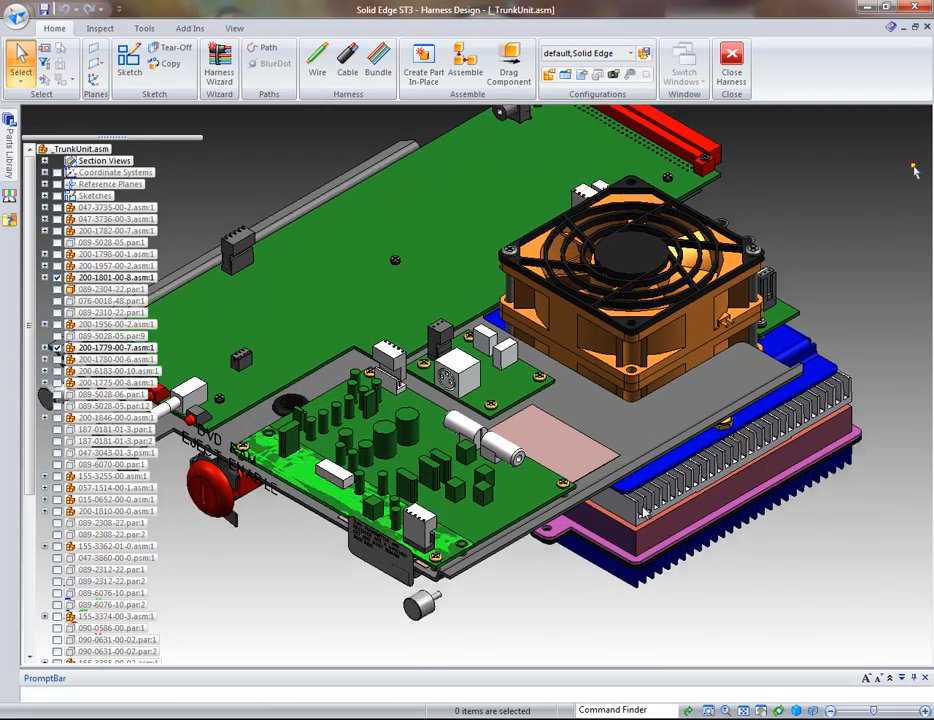
ctrl+scroll(643, 513, up, 2)
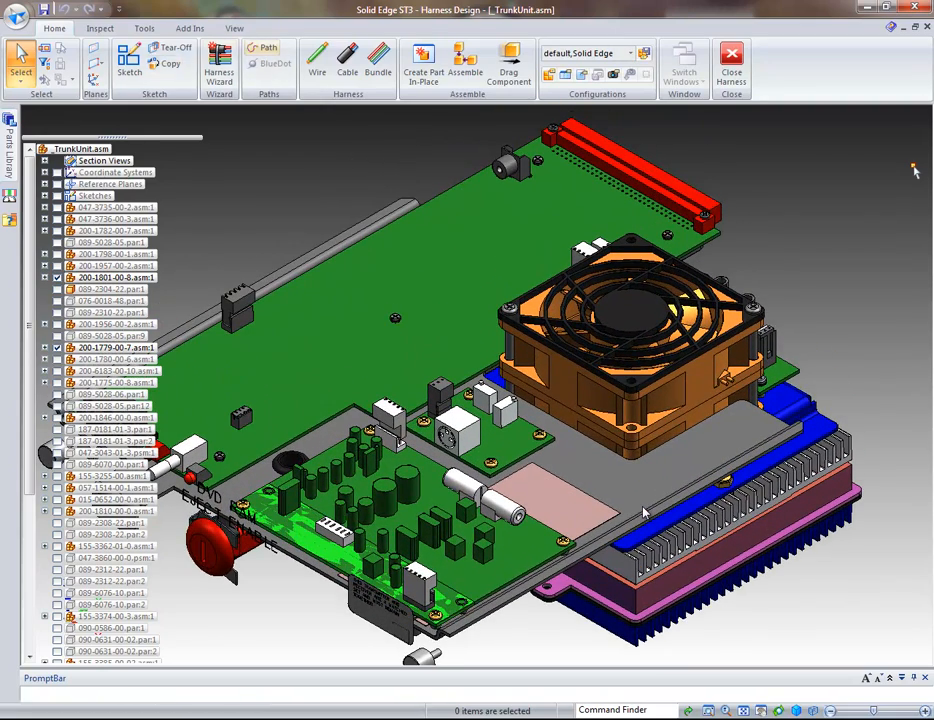
click(129, 62)
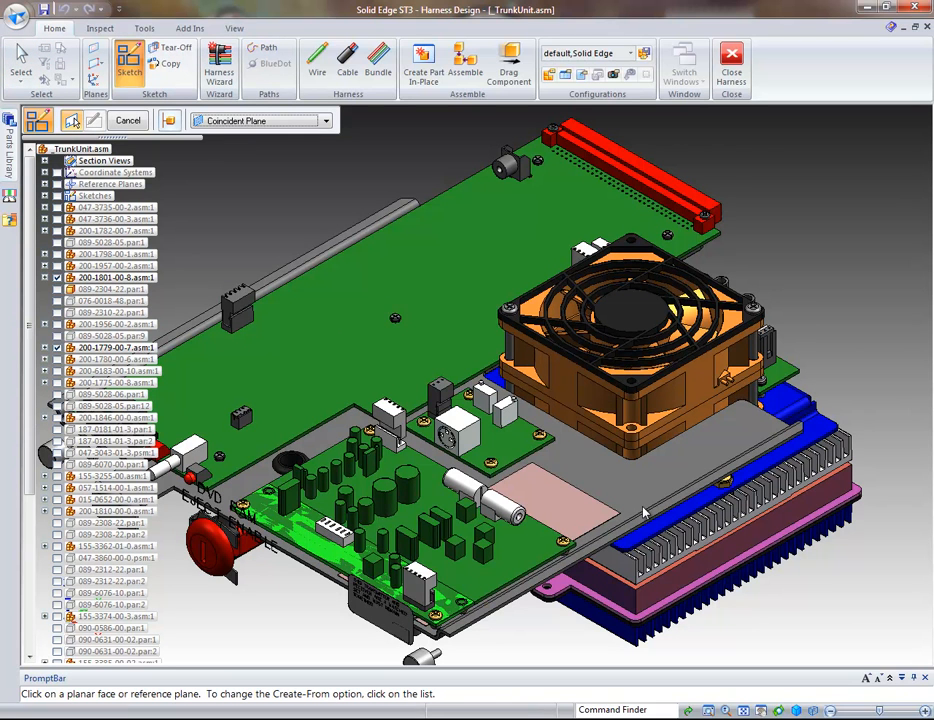
click(325, 121)
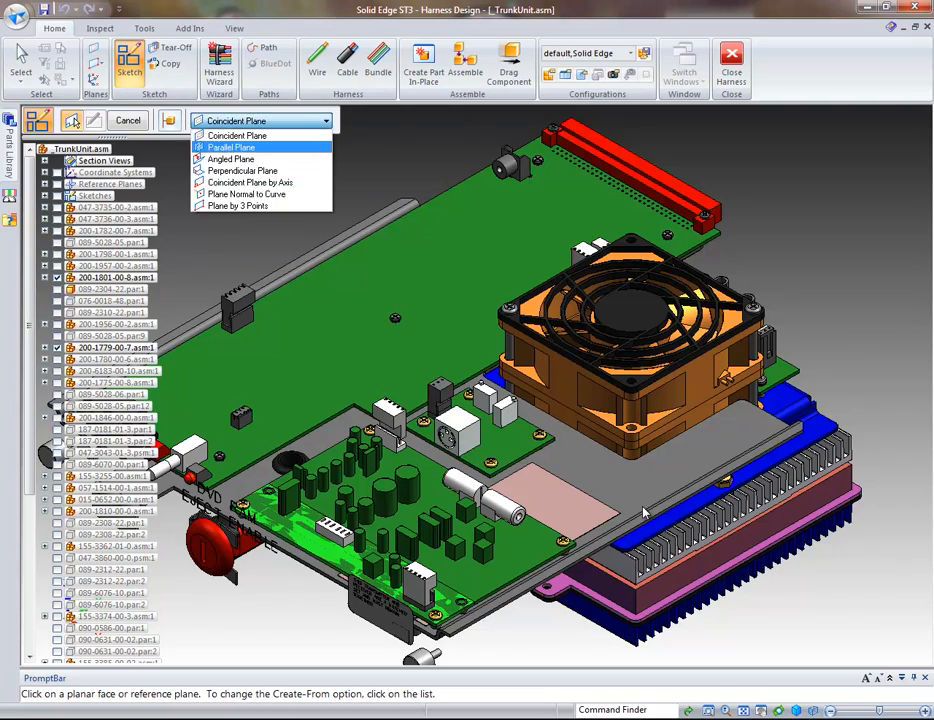
click(231, 147)
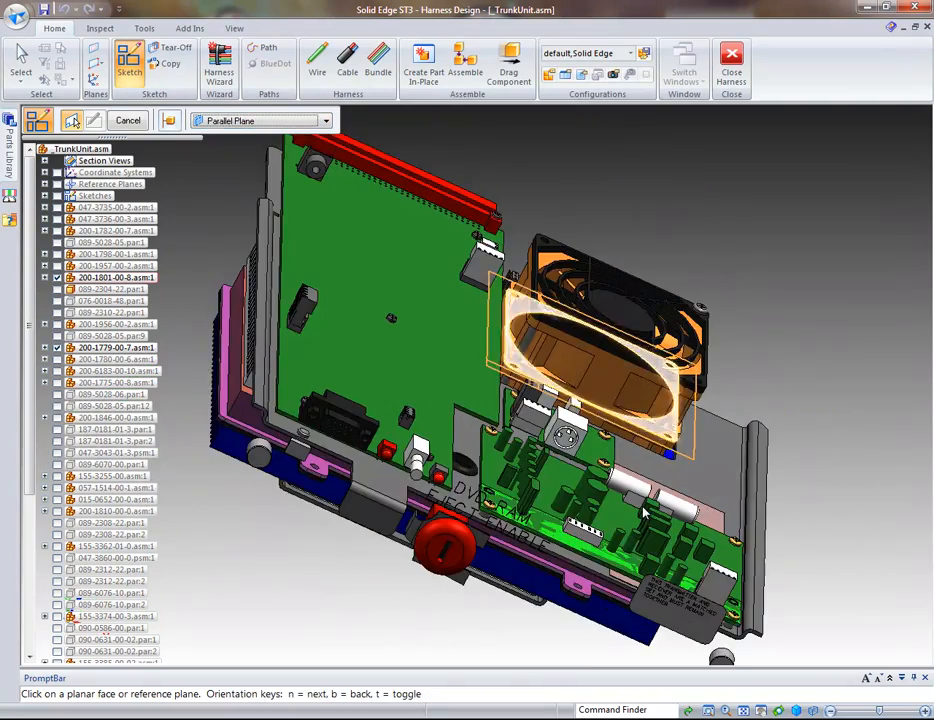
scroll(645, 513, up, 3)
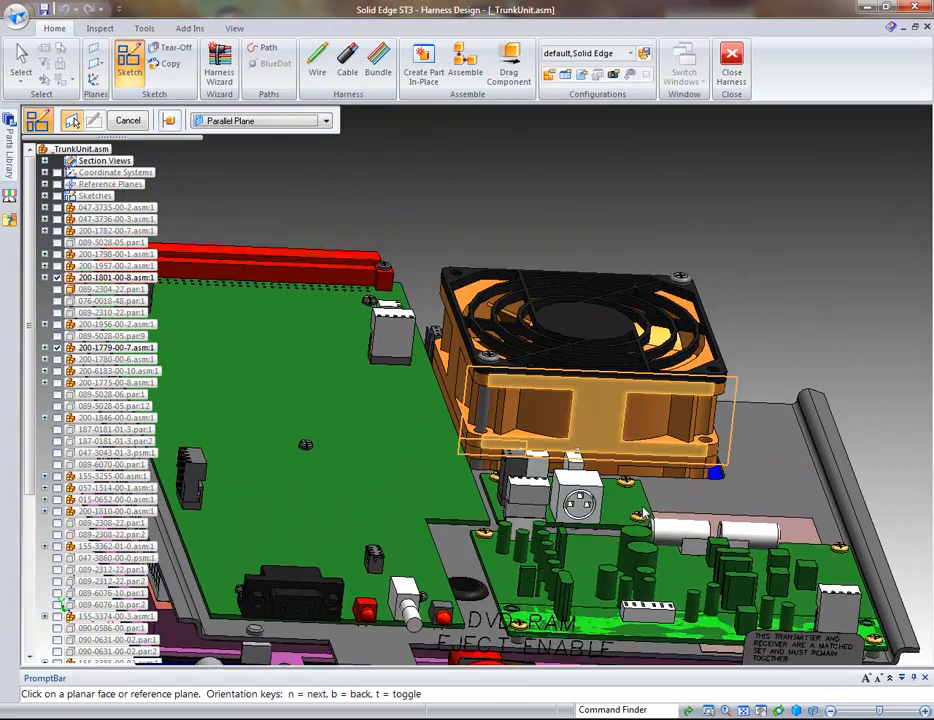
click(600, 427)
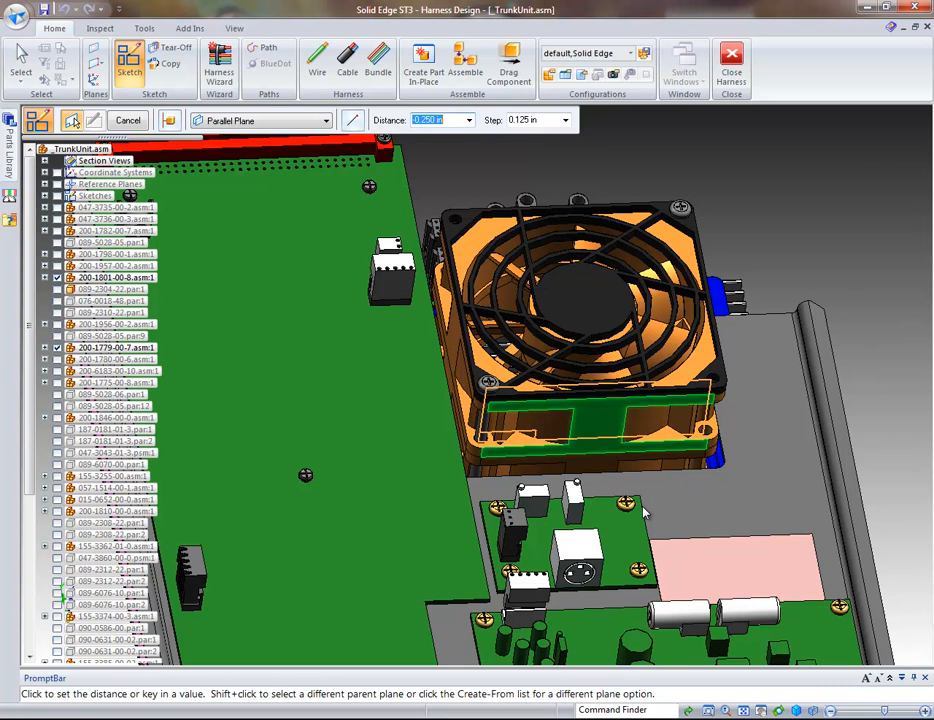
click(645, 512)
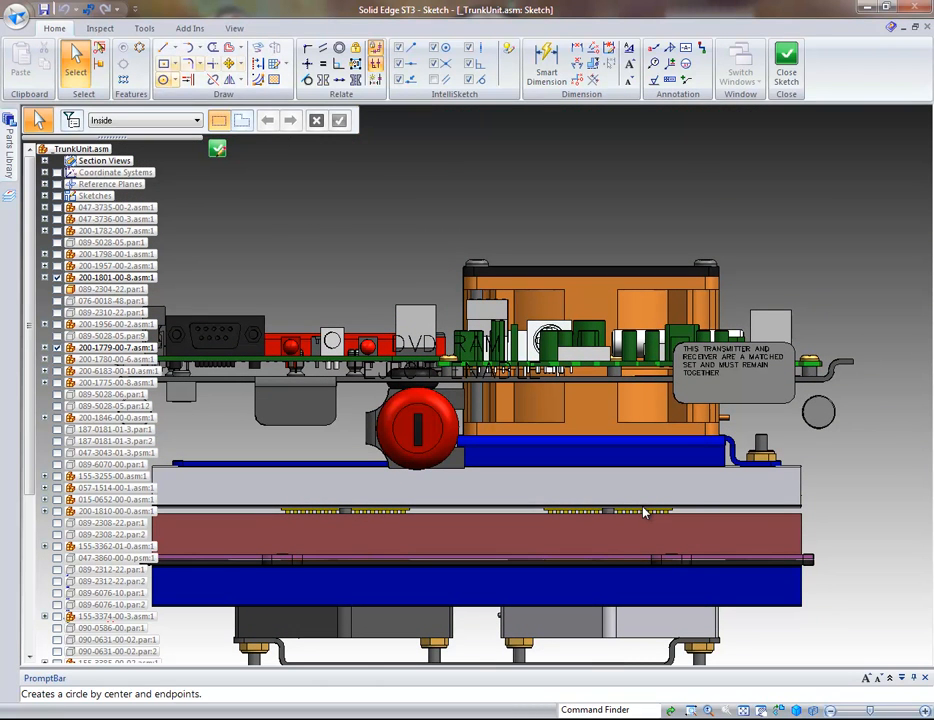
Step: Sketch a circle about 1.07 in in diameter over the fan's front corner nearest the large circuit board, and close the sketch
click(163, 79)
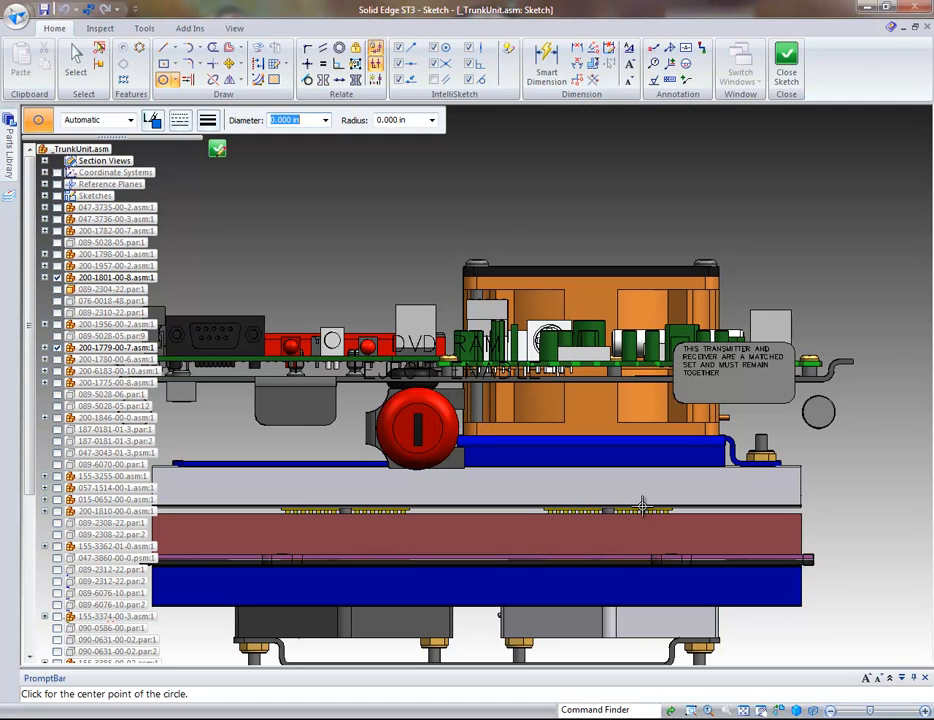
click(437, 300)
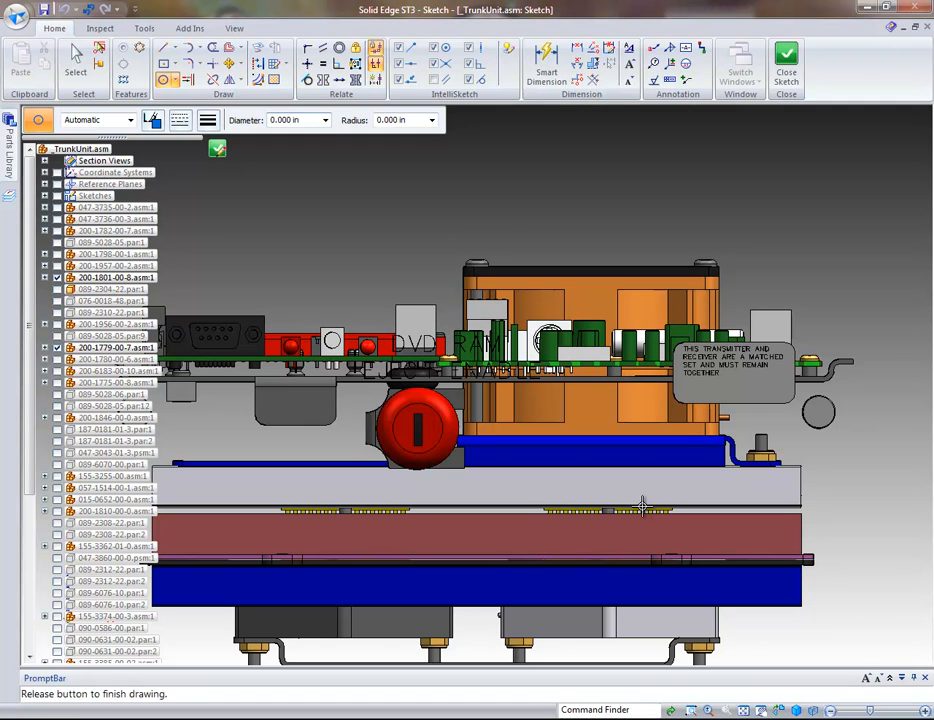
click(477, 323)
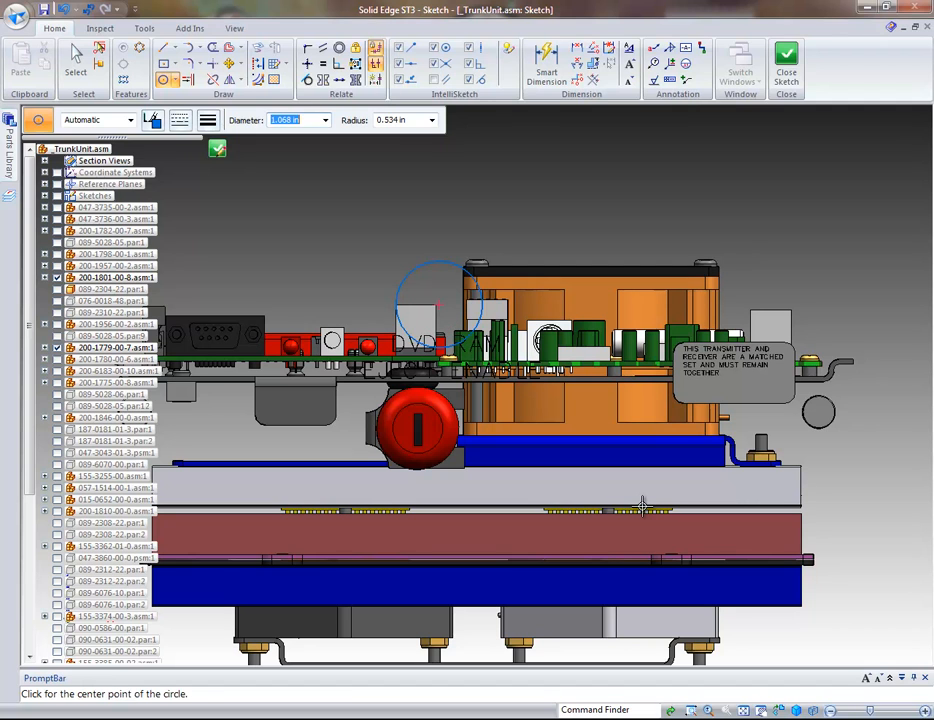
click(786, 68)
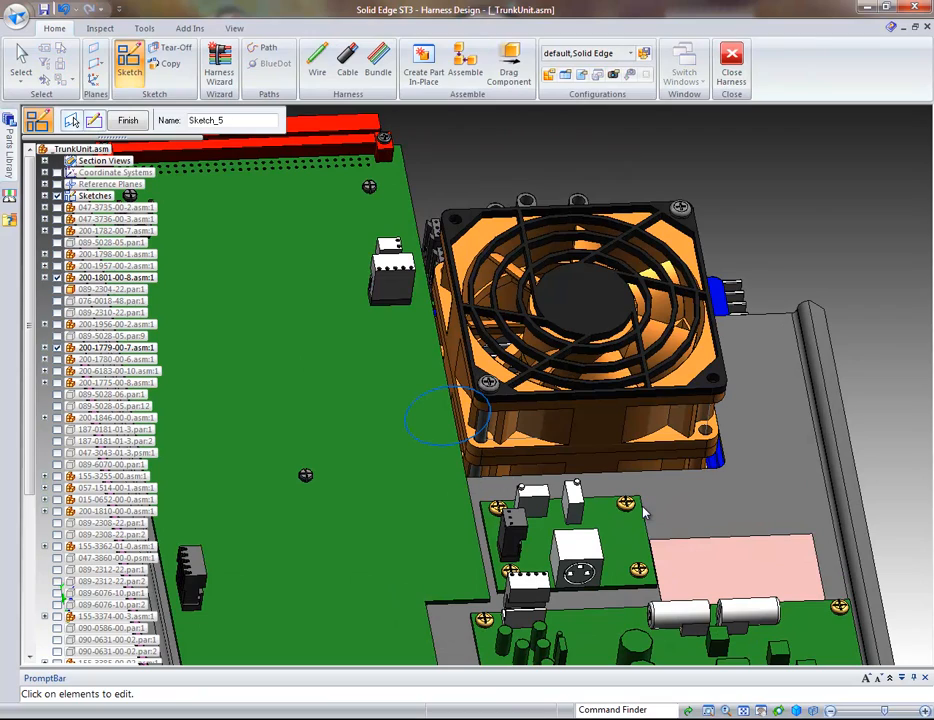
Step: On a plane parallel to the fan's outer side face, about 0.625 in inward, sketch a circle about 1.28 in in diameter in front of the fan
click(72, 120)
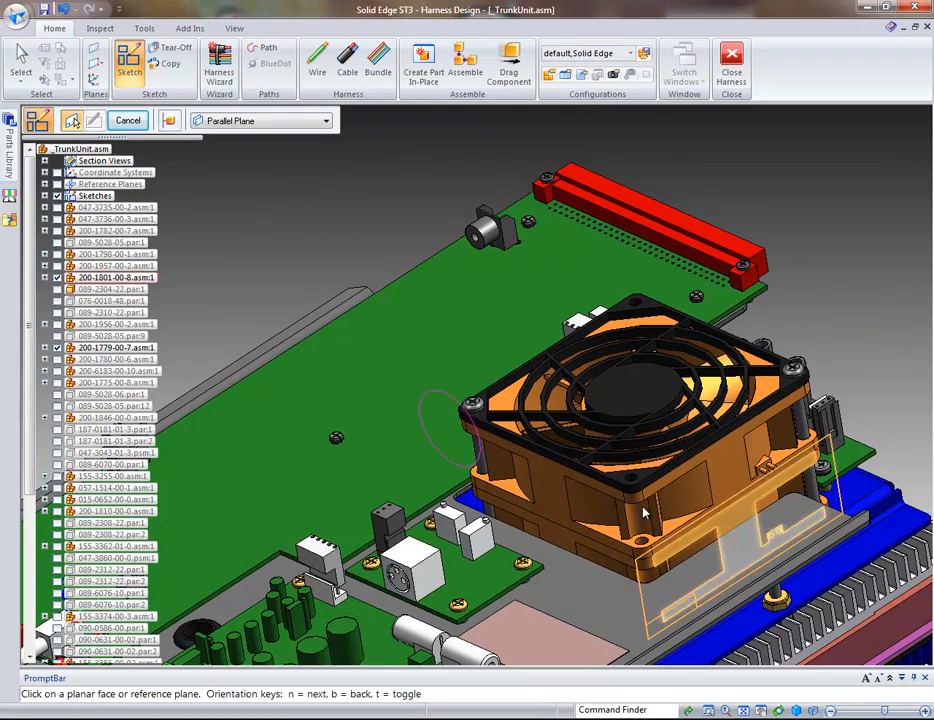
click(644, 512)
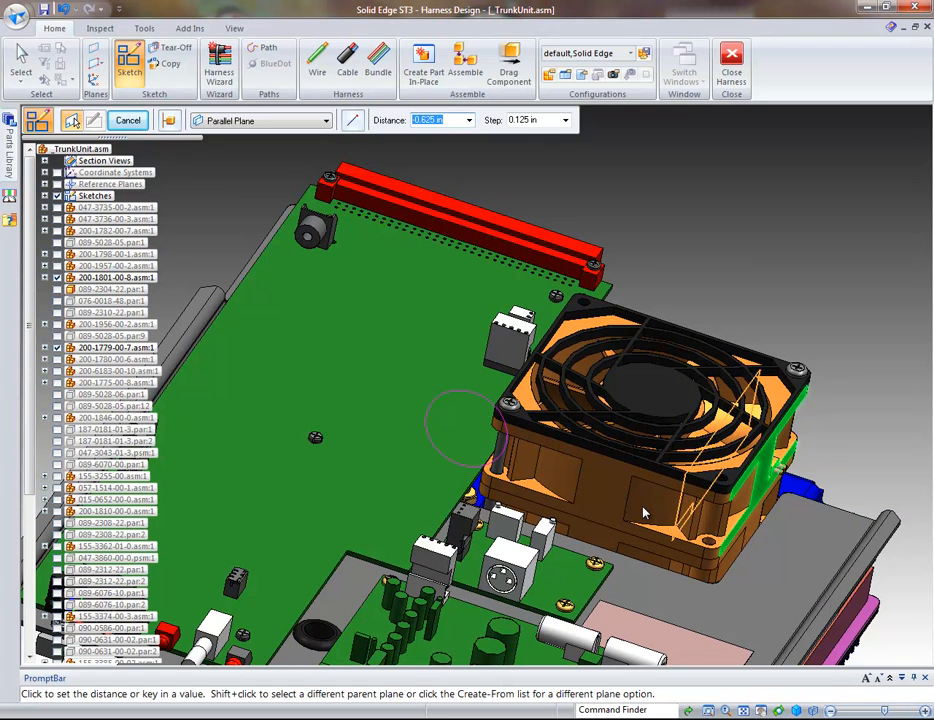
click(643, 512)
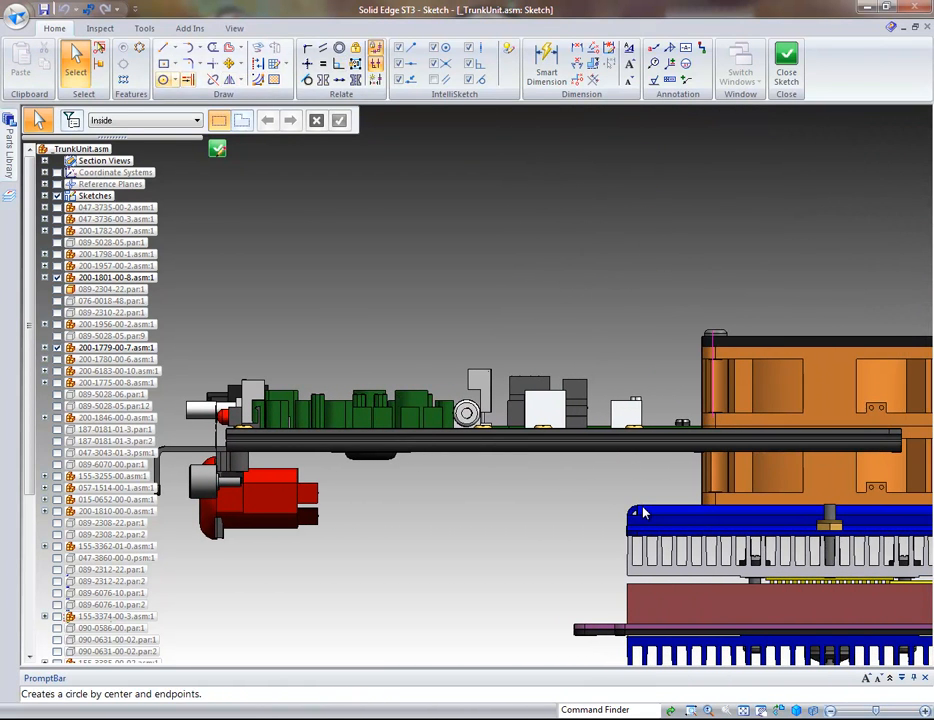
key(c)
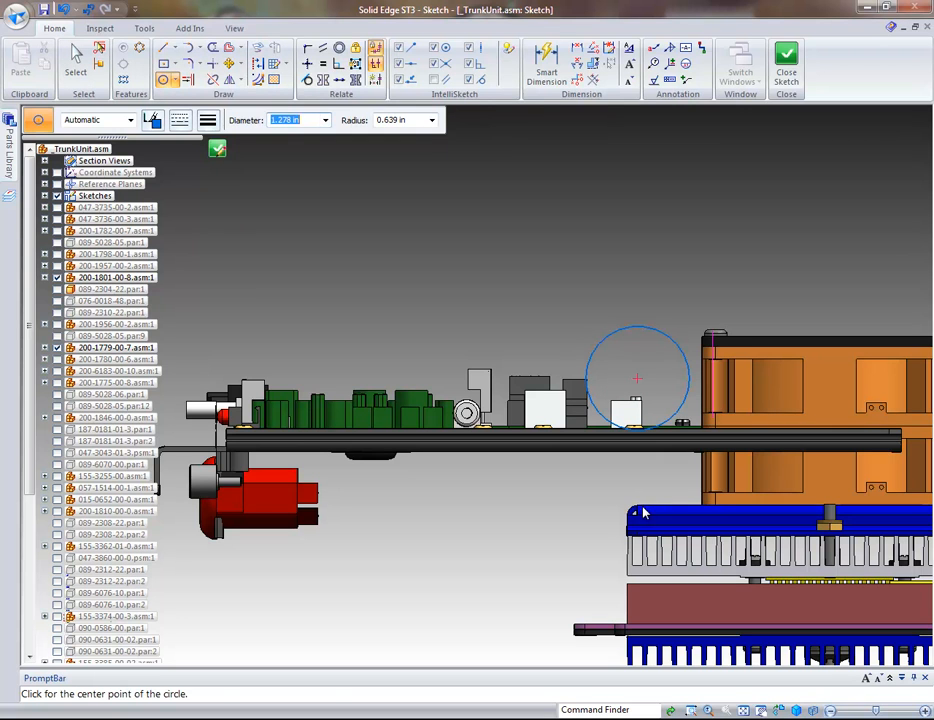
click(786, 64)
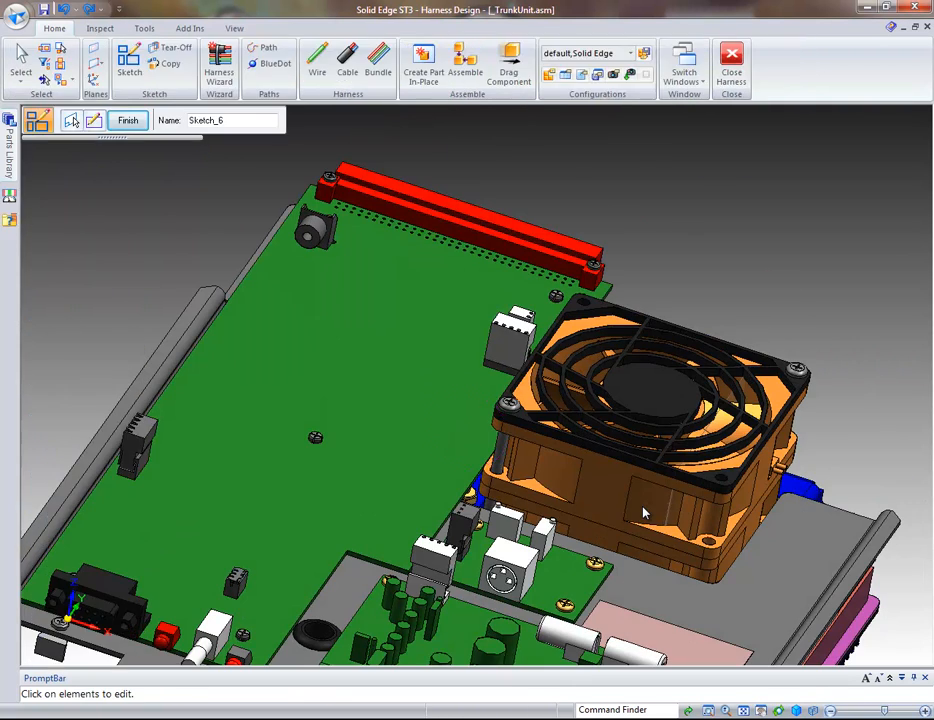
Step: On a plane 3.5 in outward from the fan's front face, sketch a circle about 0.89 in in diameter above the corner connector, and finish
click(72, 120)
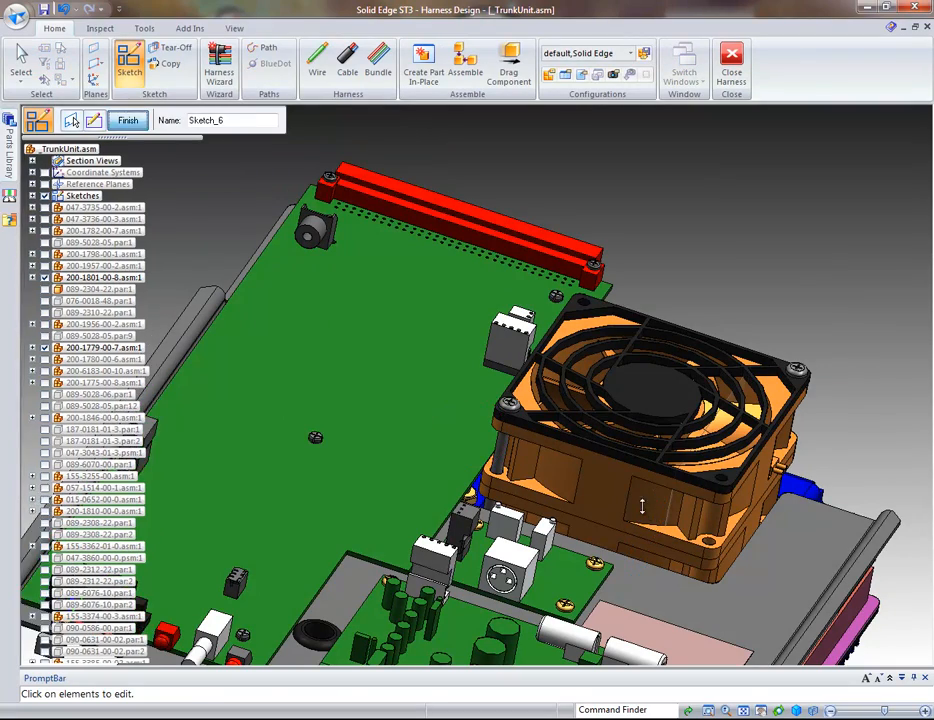
middle_drag(643, 507, 643, 507)
click(565, 330)
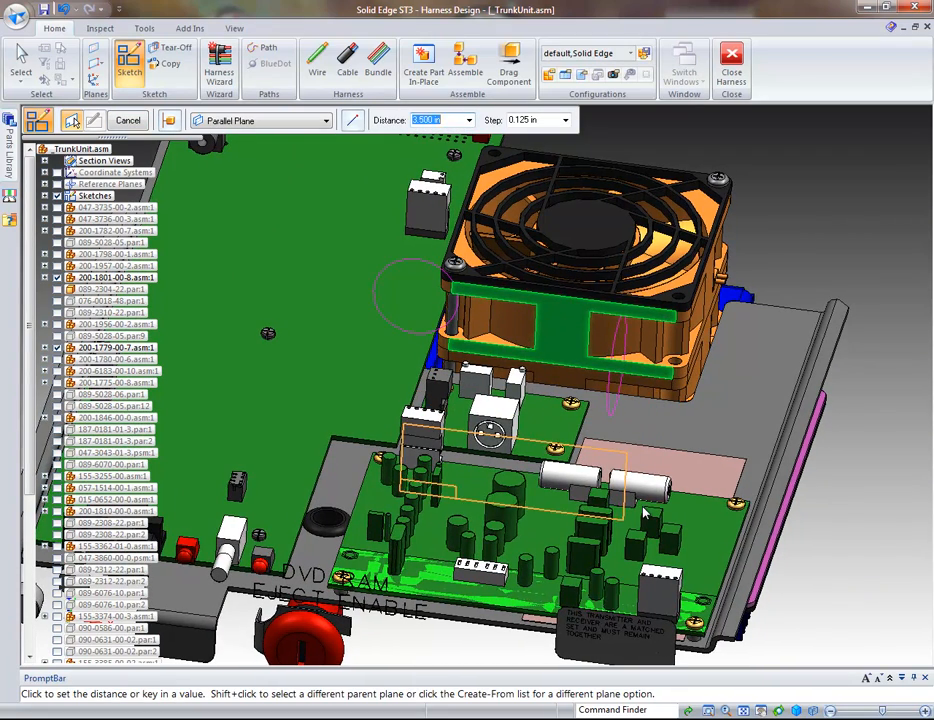
click(644, 513)
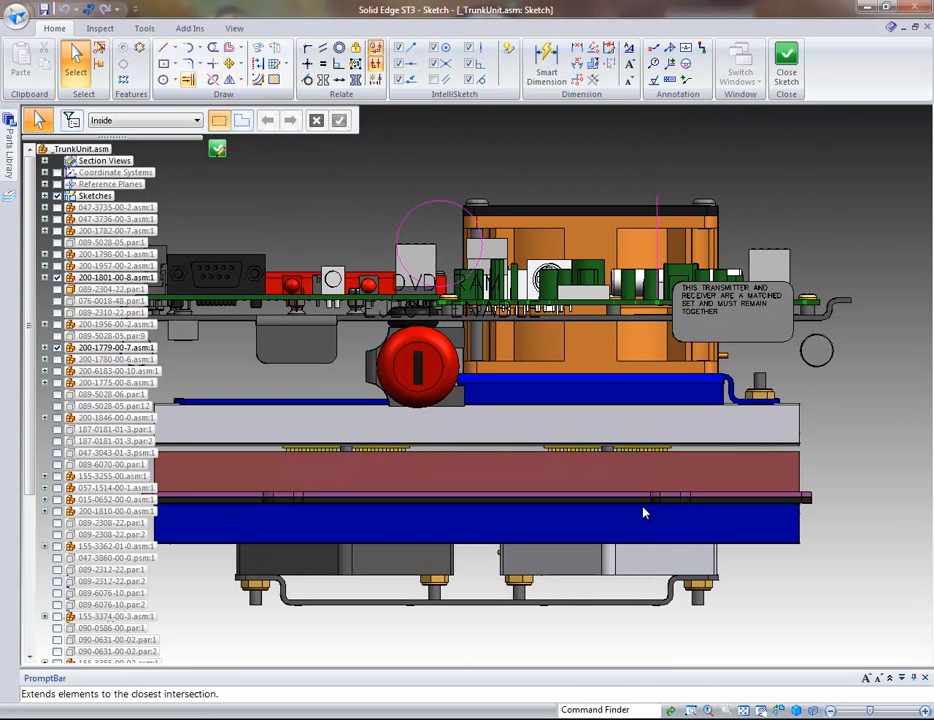
click(163, 79)
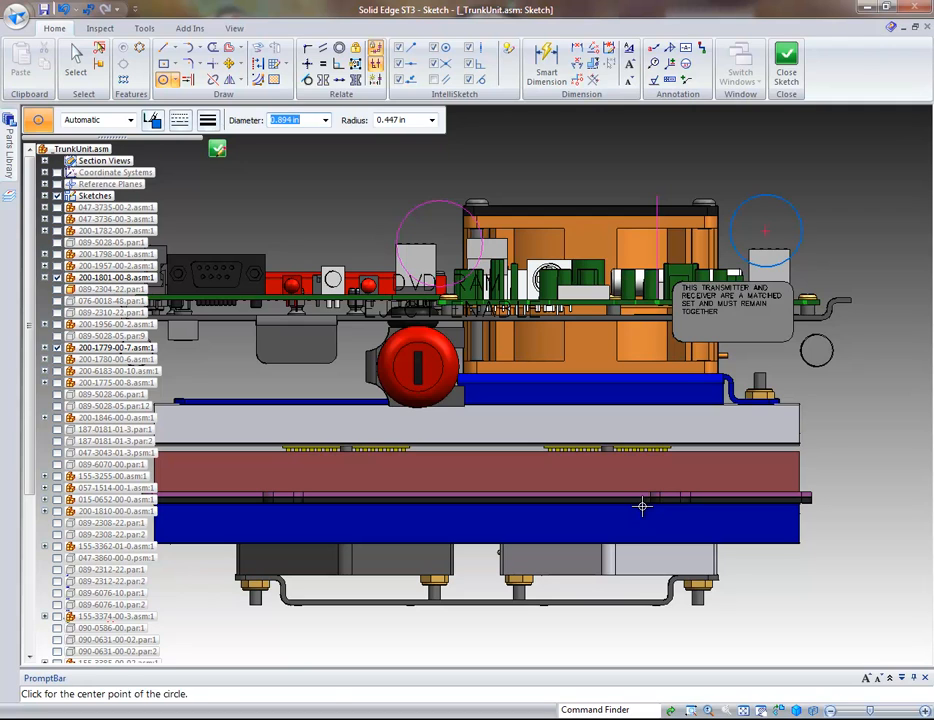
click(786, 62)
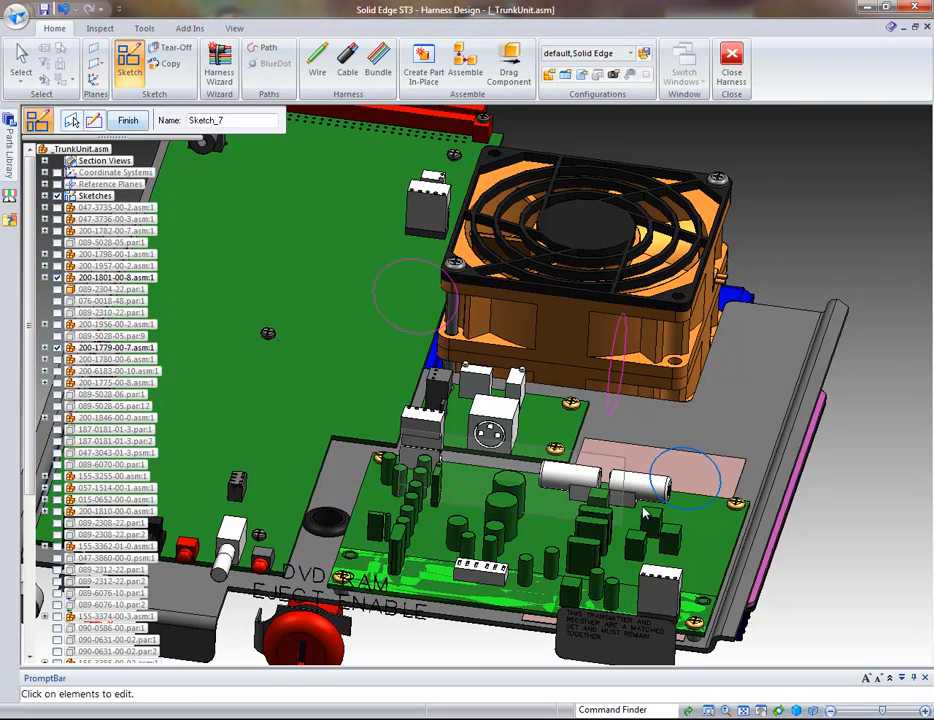
click(128, 120)
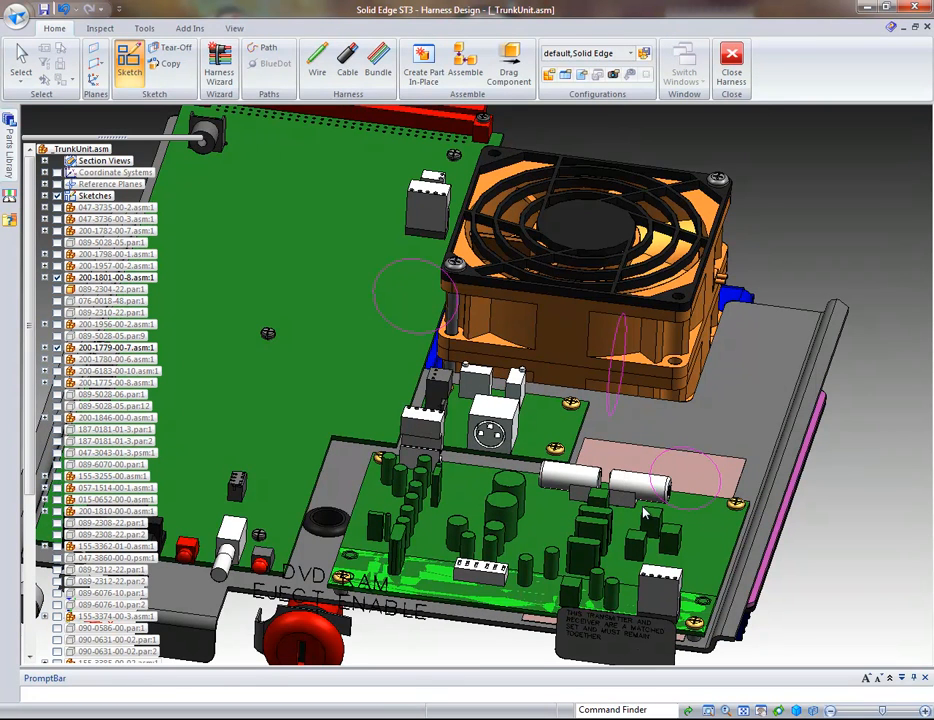
Step: Start a wire at the rear hole of the small two-hole connector beside the fan, locating keypoints by Center Point only
click(317, 62)
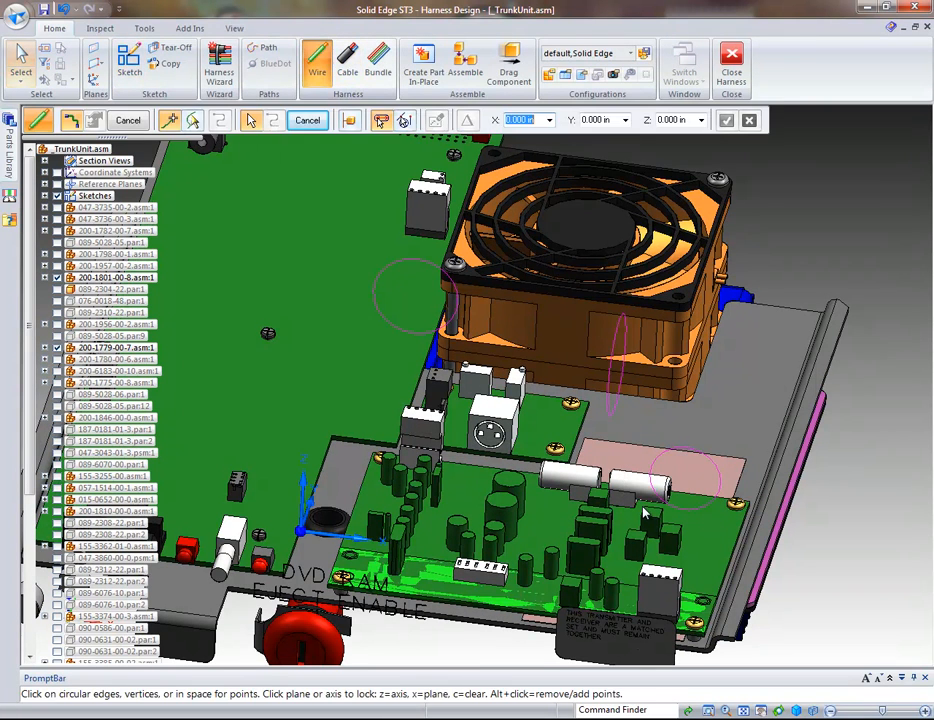
scroll(642, 507, up, 6)
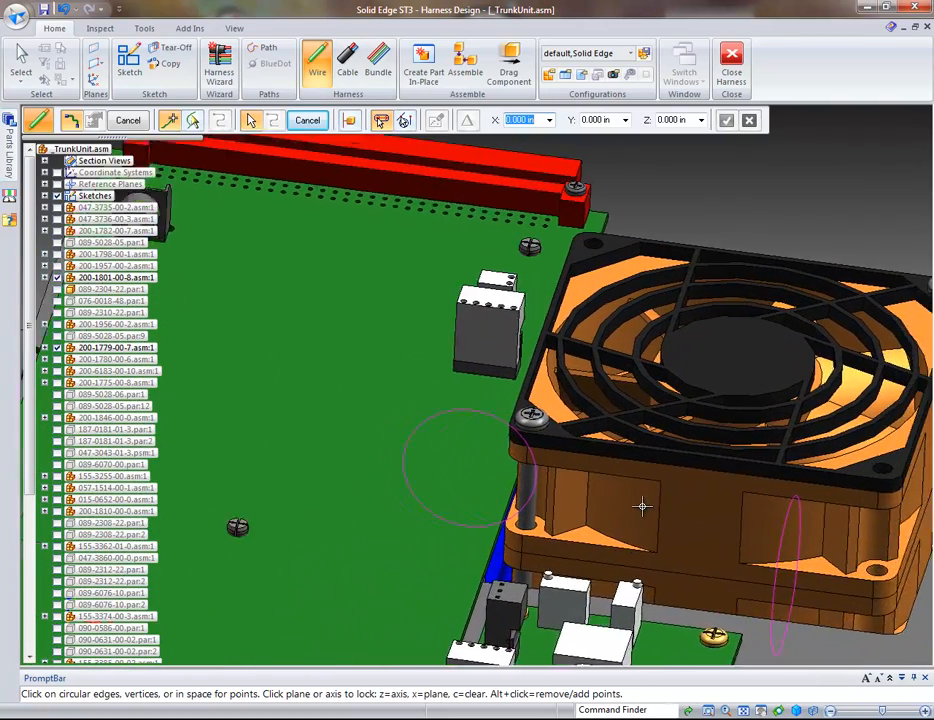
scroll(642, 512, down, 3)
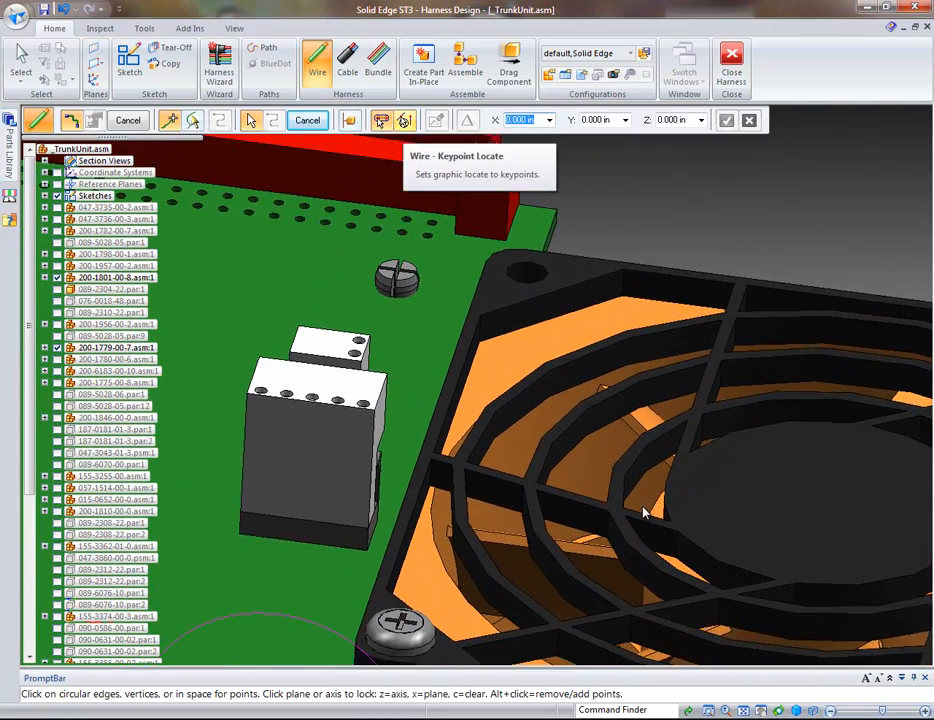
click(469, 121)
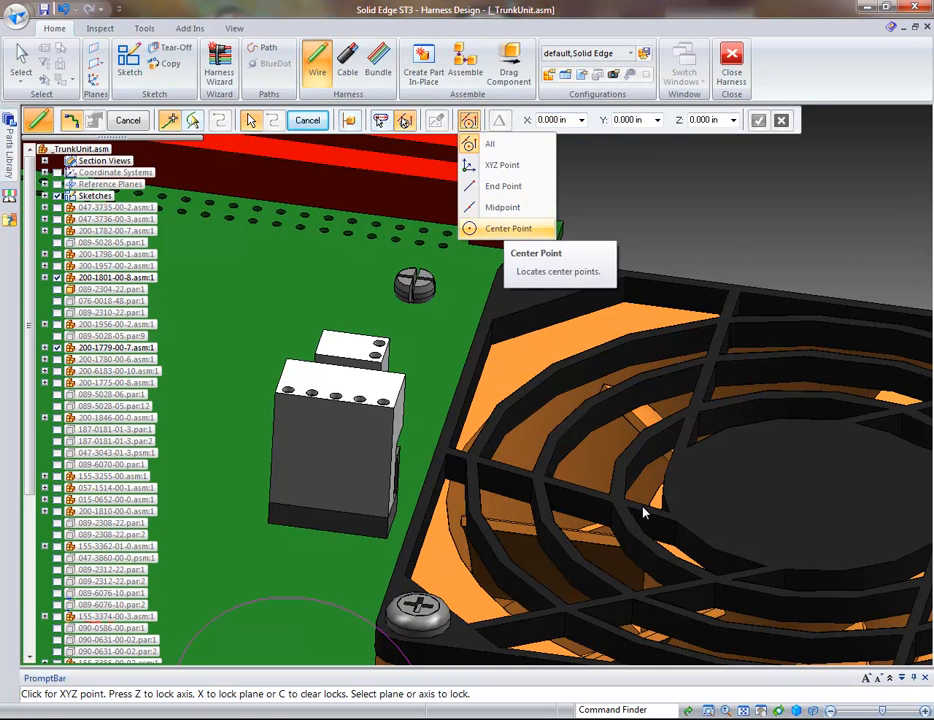
click(508, 228)
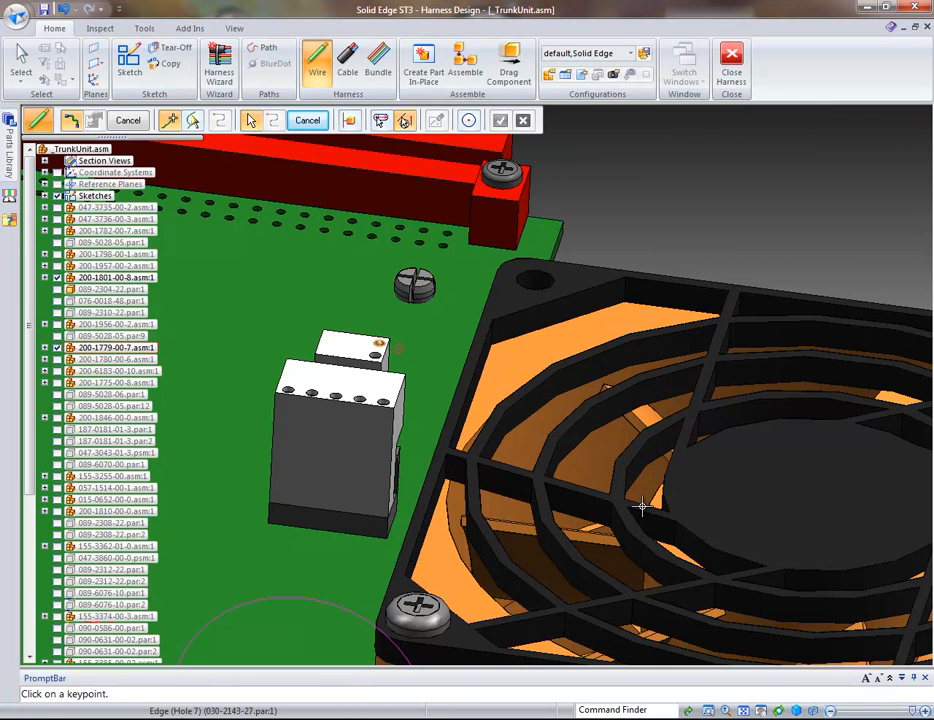
click(379, 343)
scroll(376, 427, down, 4)
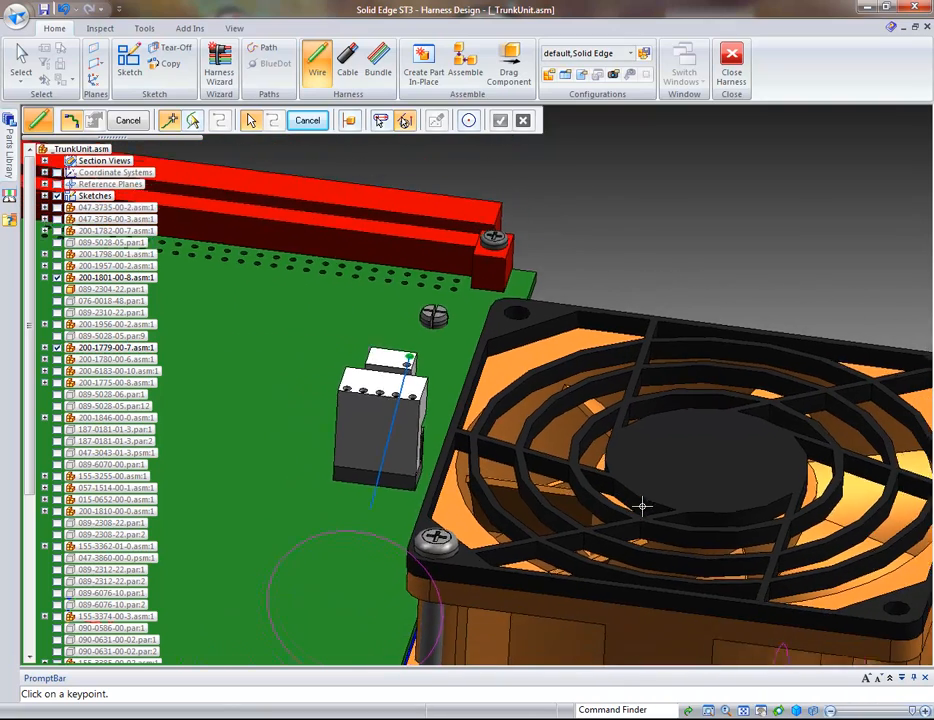
Step: Route the wire through the centres of the three guide circles to the first hole of the corner connector, and accept the path
scroll(642, 506, down, 1)
scroll(642, 506, down, 3)
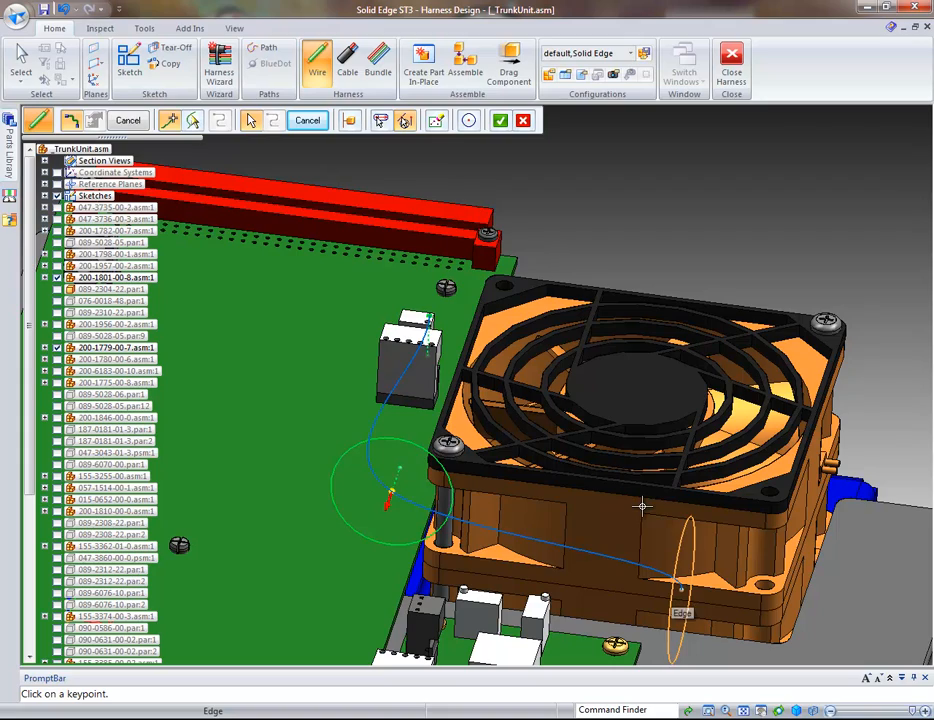
click(642, 506)
middle_drag(642, 506, 642, 506)
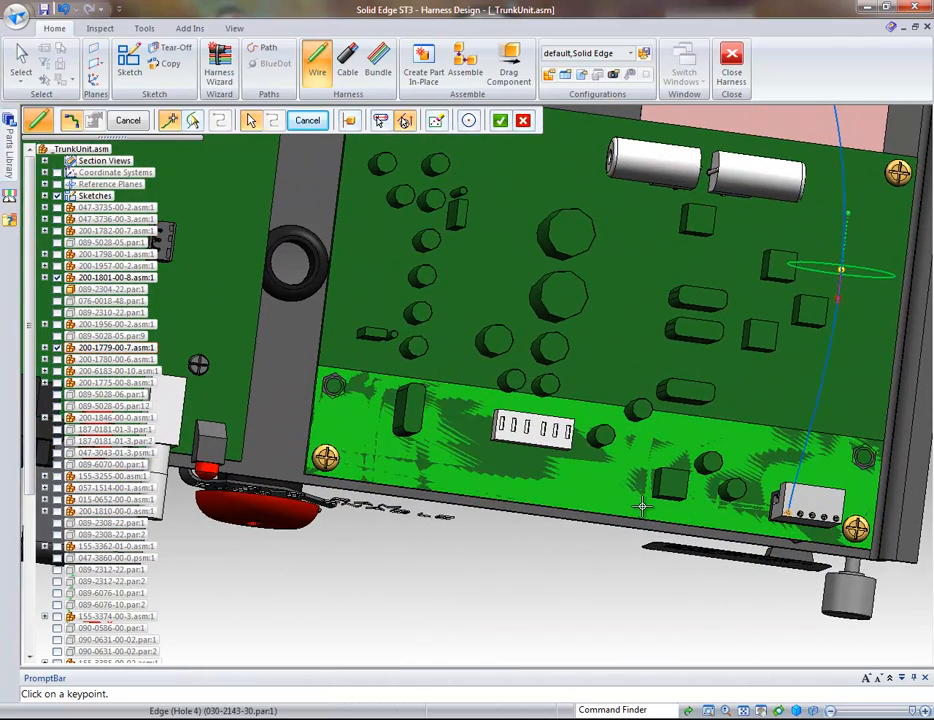
click(643, 506)
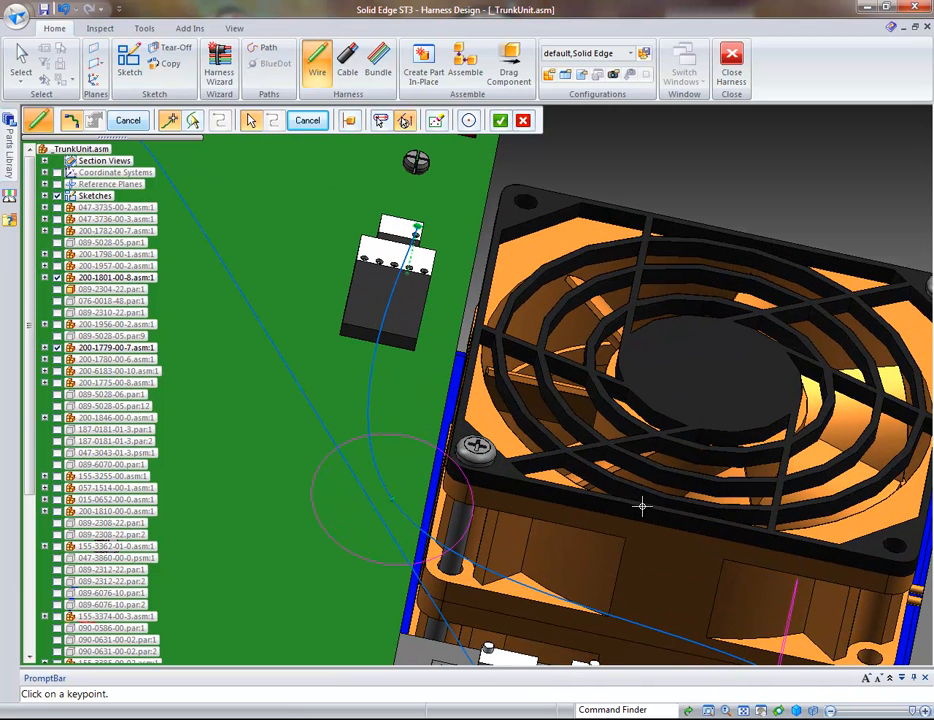
right_click(643, 512)
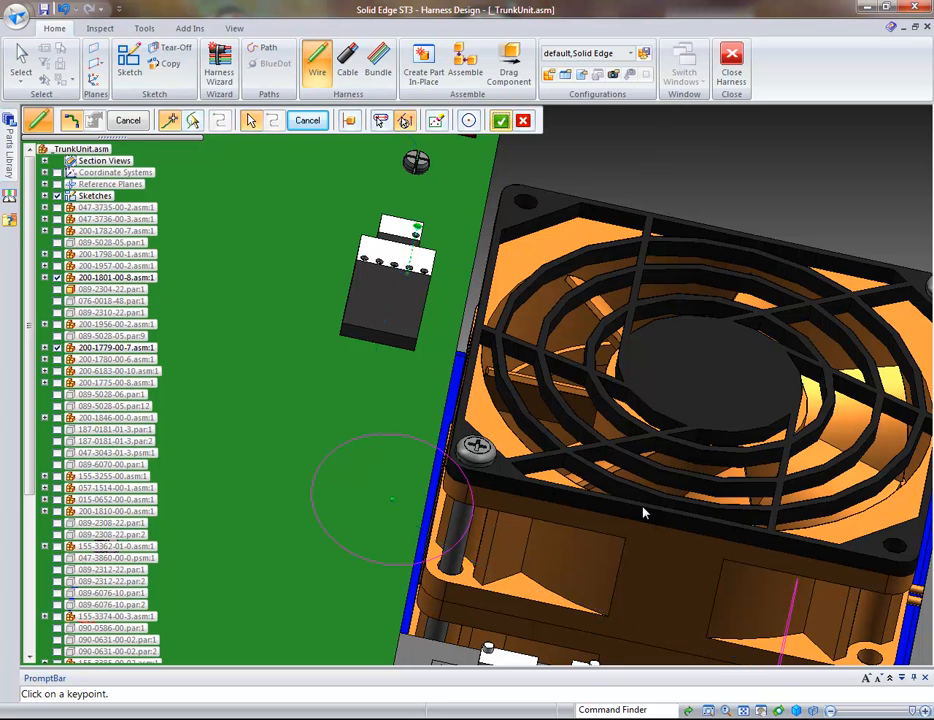
right_click(643, 512)
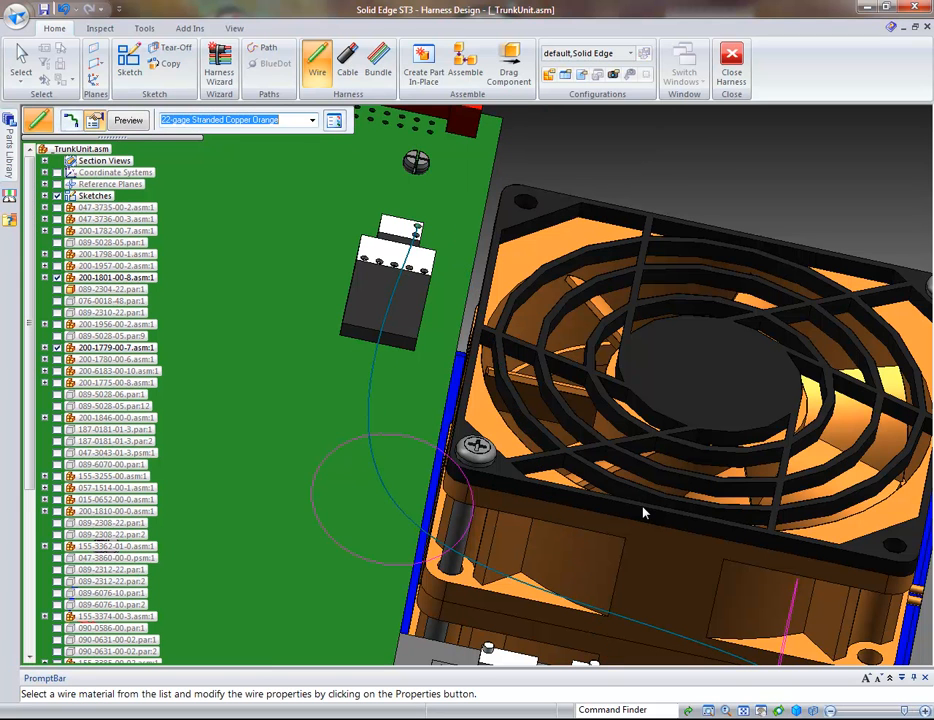
Step: Assign 22-gage Stranded Copper Red to the wire and finish it
key(alt+Down)
key(Down)
key(Return)
right_click(643, 512)
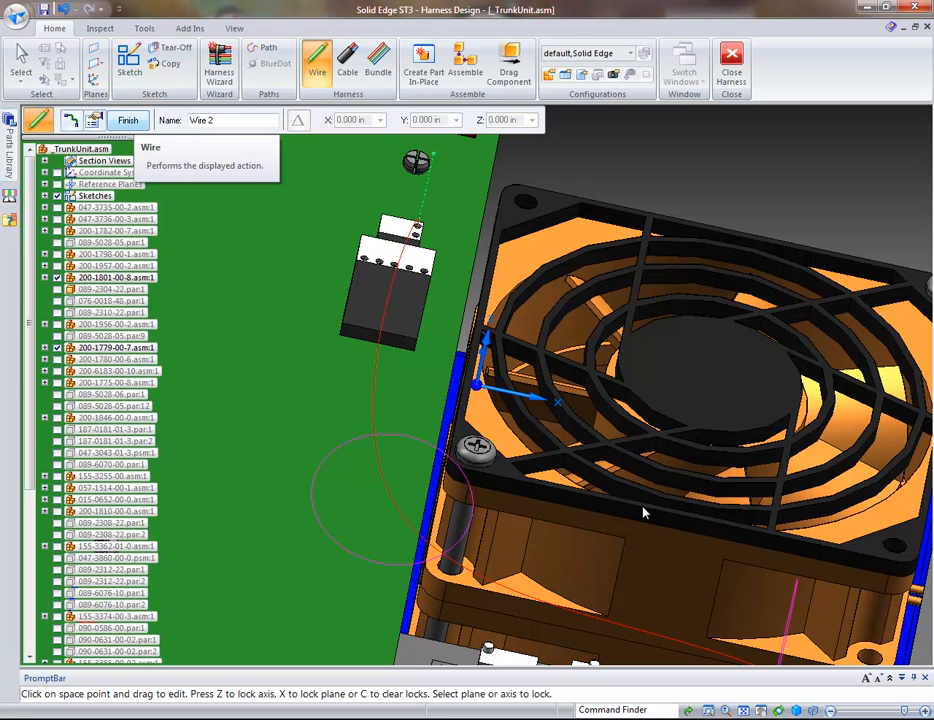
click(129, 120)
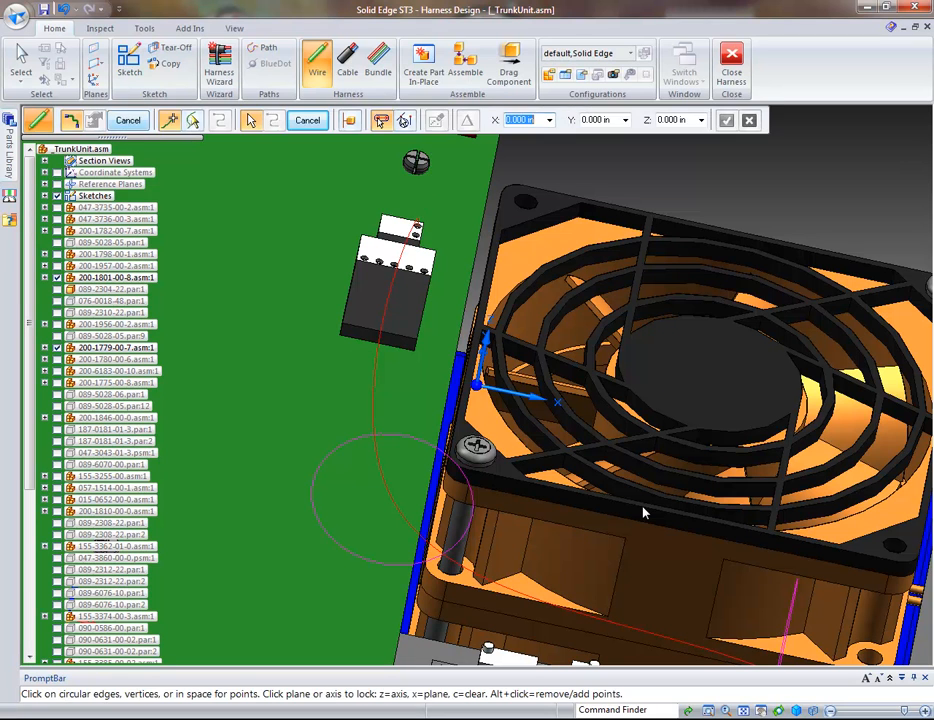
Step: Start another wire at the small connector's second hole, locating Center Points, and route it through the guide circle near the fan corner
click(405, 120)
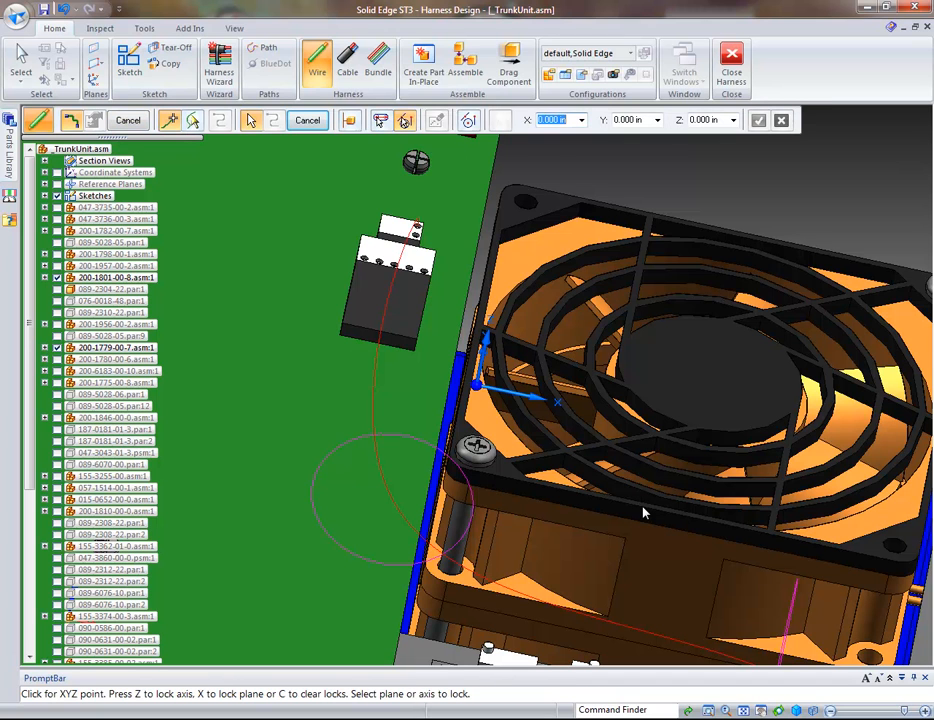
click(469, 120)
click(508, 229)
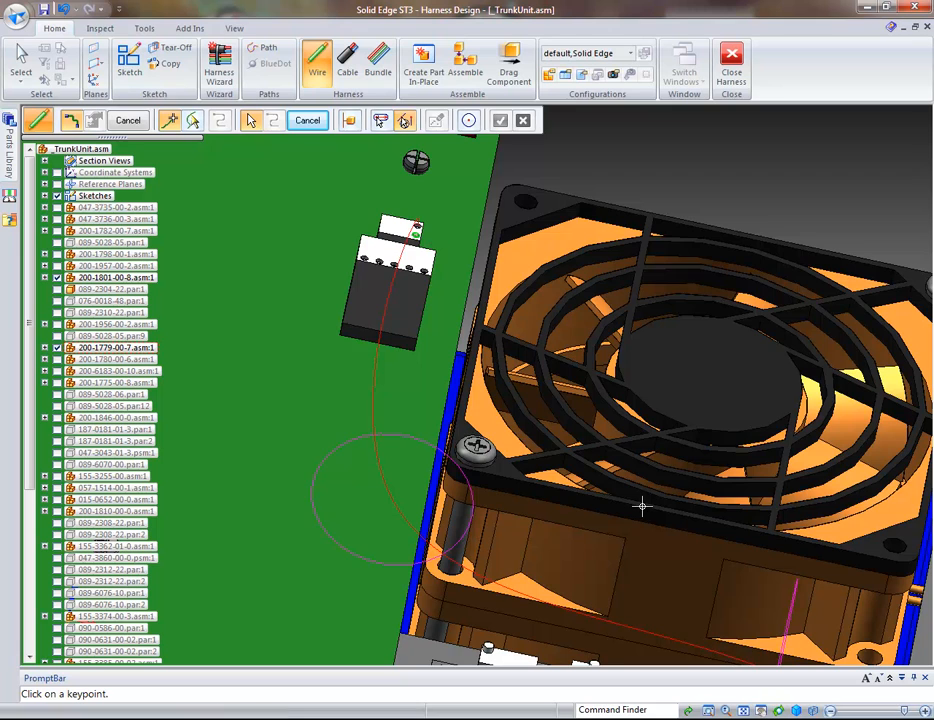
click(406, 435)
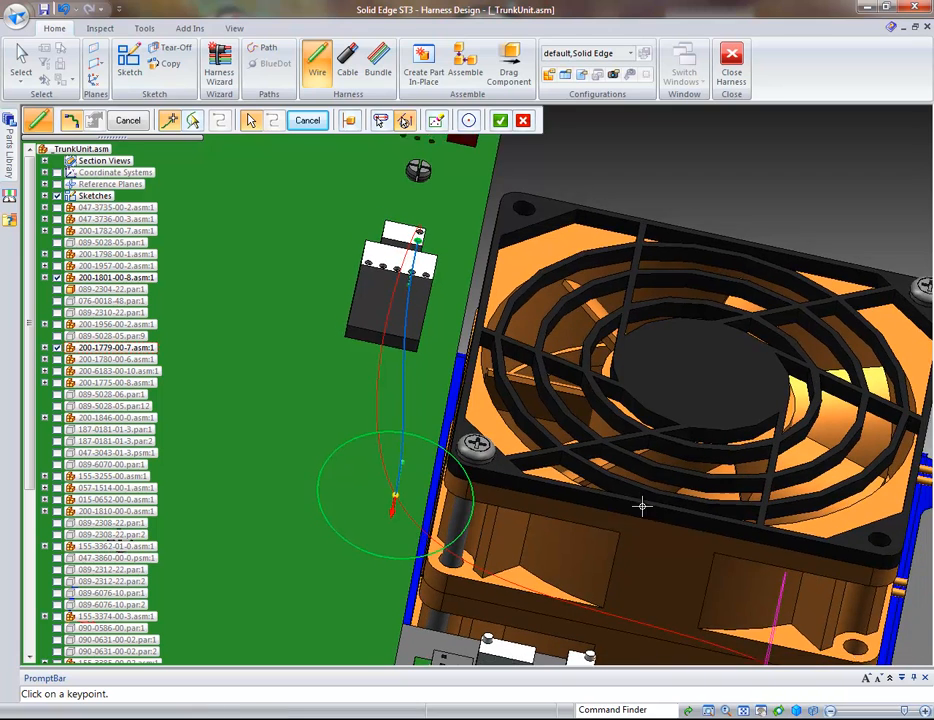
Step: Continue the second wire through the other two guide circles to the corner connector's second hole, and accept the path
scroll(642, 506, down, 2)
click(642, 506)
scroll(642, 506, down, 3)
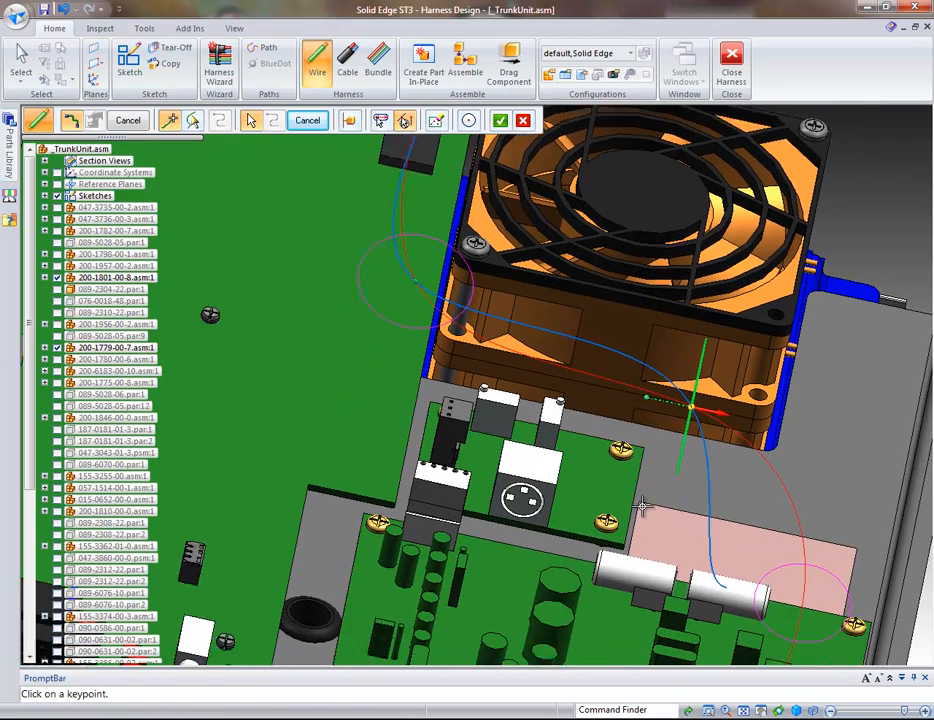
scroll(642, 506, down, 1)
click(642, 506)
scroll(642, 506, down, 2)
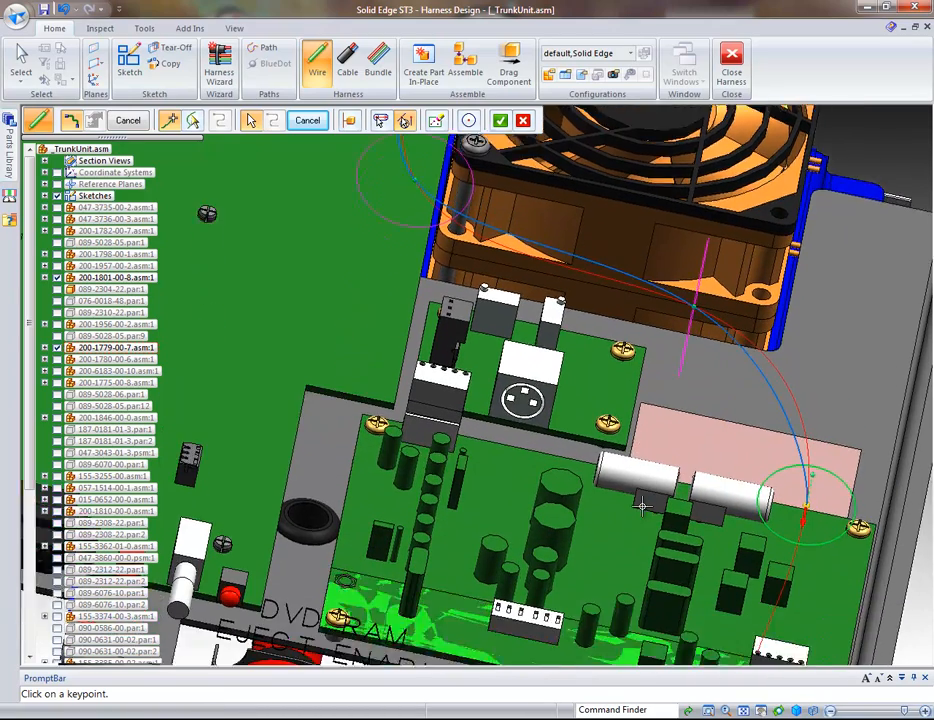
scroll(642, 506, down, 3)
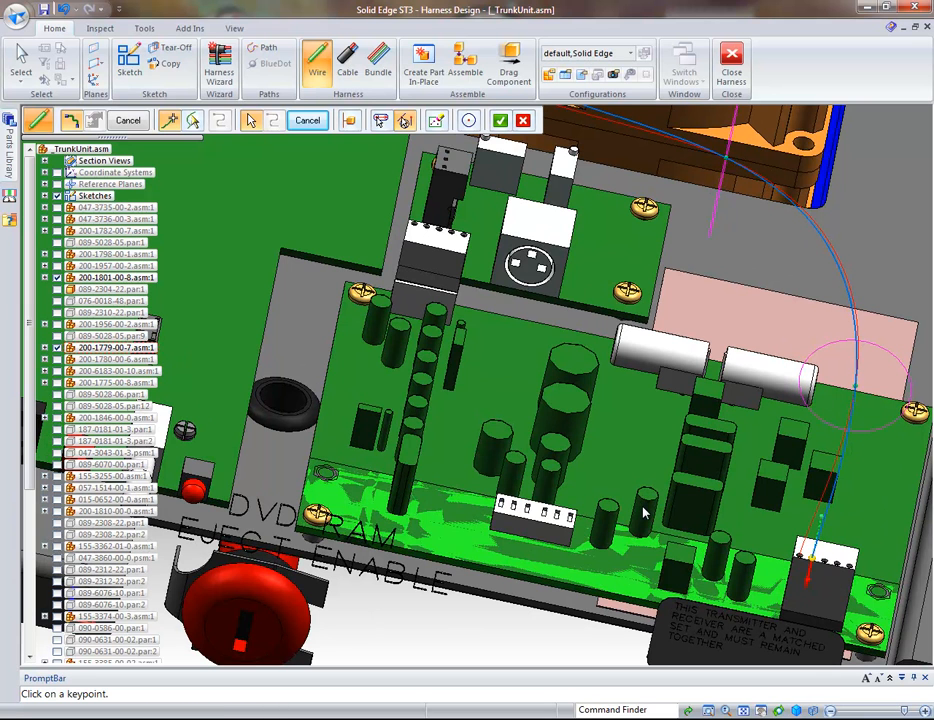
right_click(643, 512)
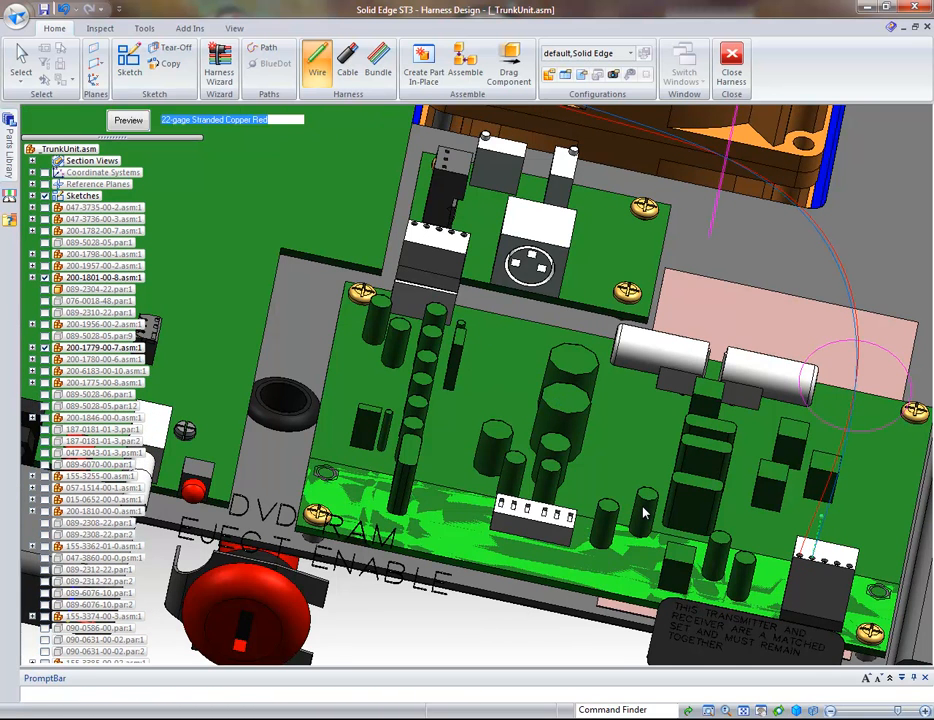
Step: Assign 22-gage Stranded Copper Black to the second wire, finish it and leave the wire command
scroll(643, 512, up, 3)
scroll(643, 512, up, 5)
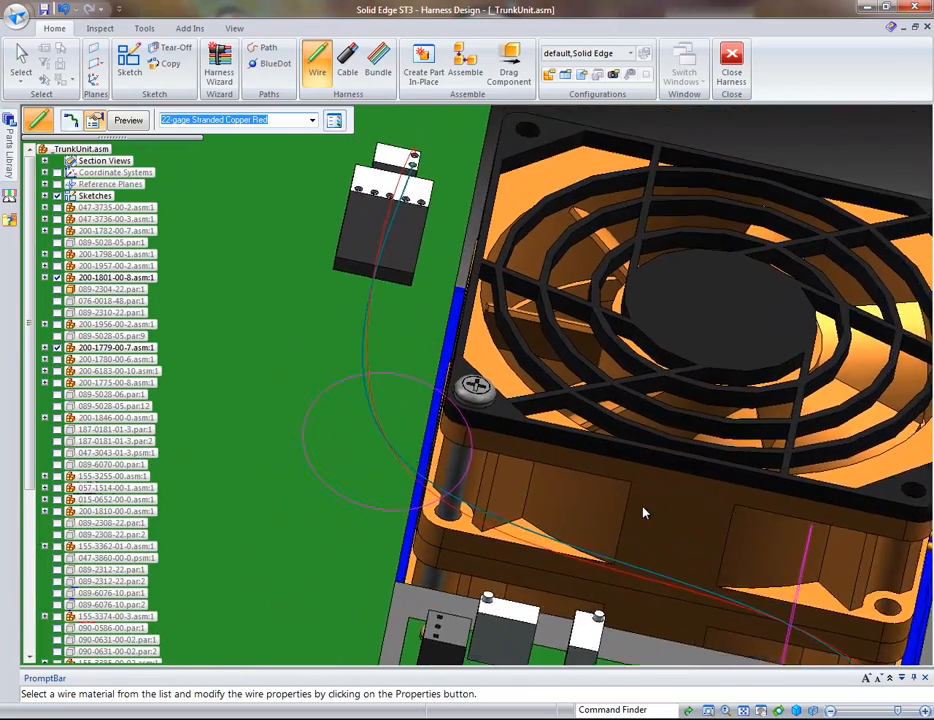
scroll(643, 512, down, 4)
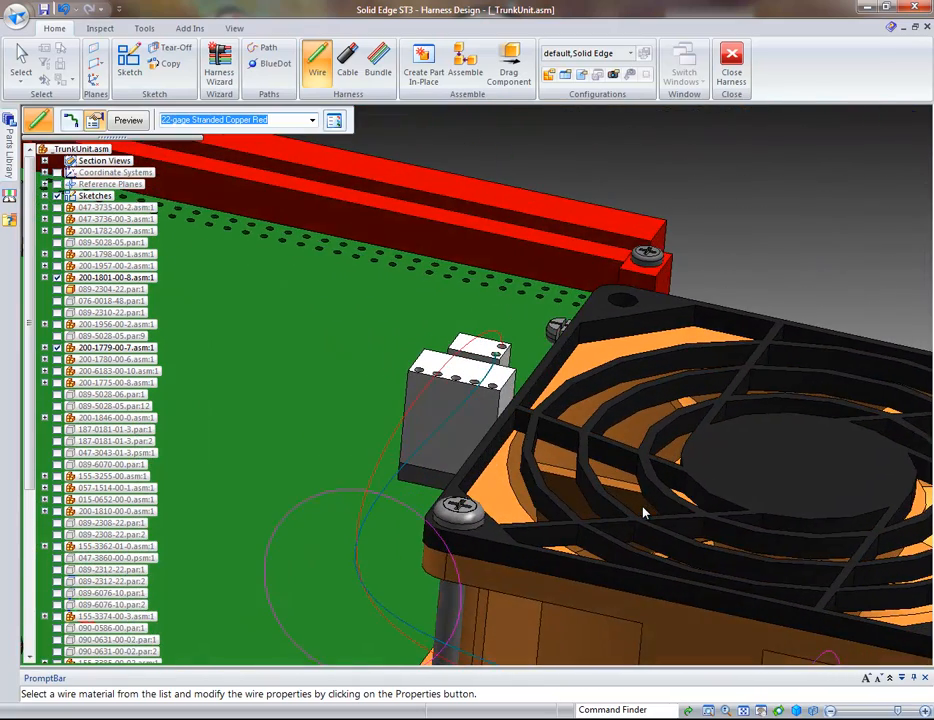
key(alt+Down)
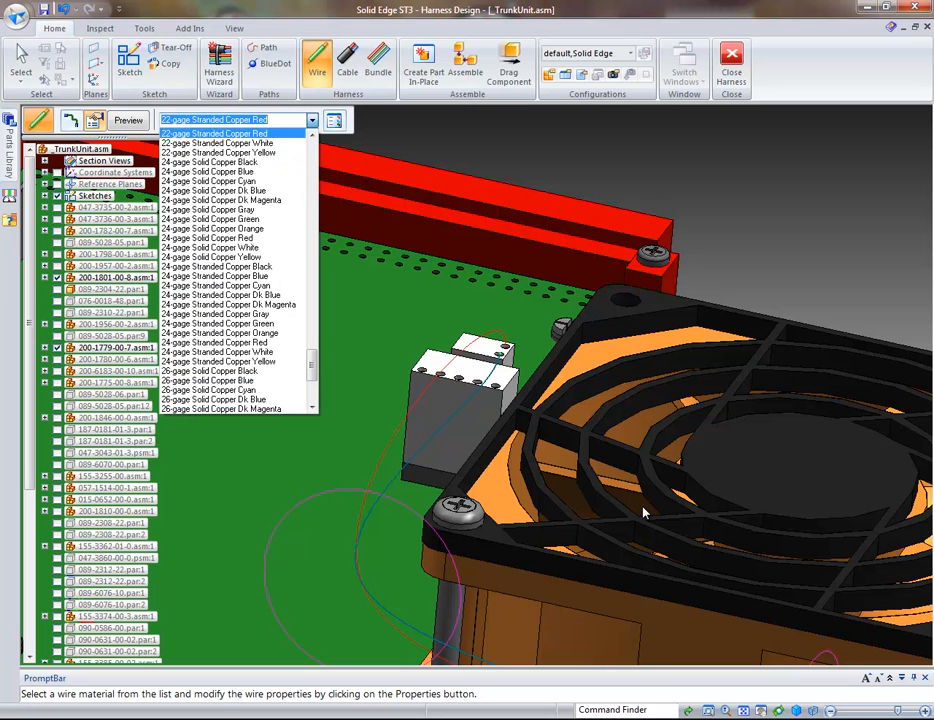
scroll(643, 512, up, 4)
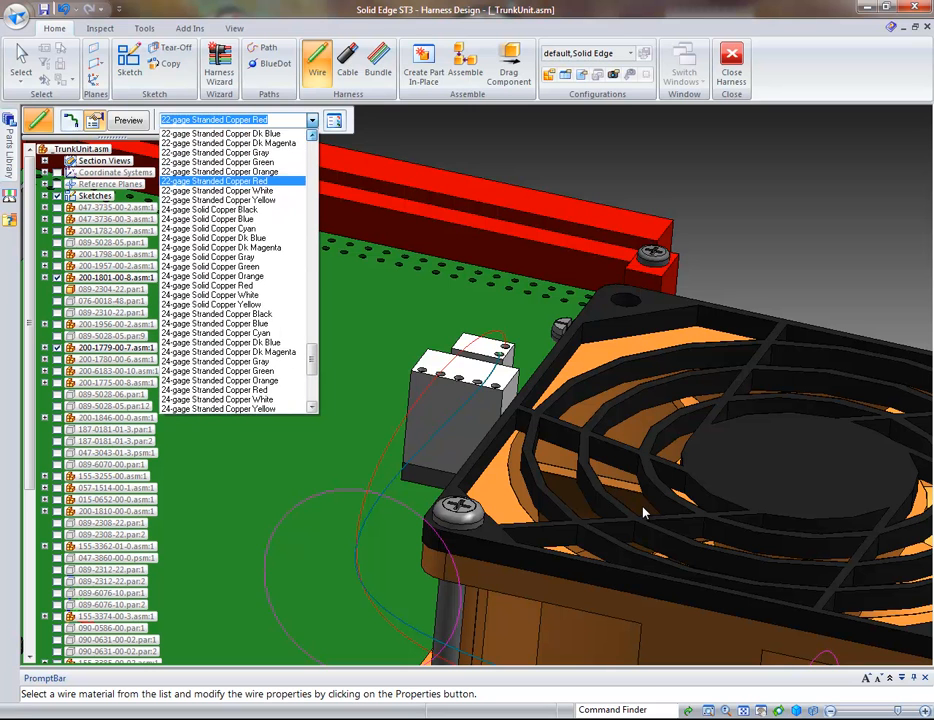
key(Up)
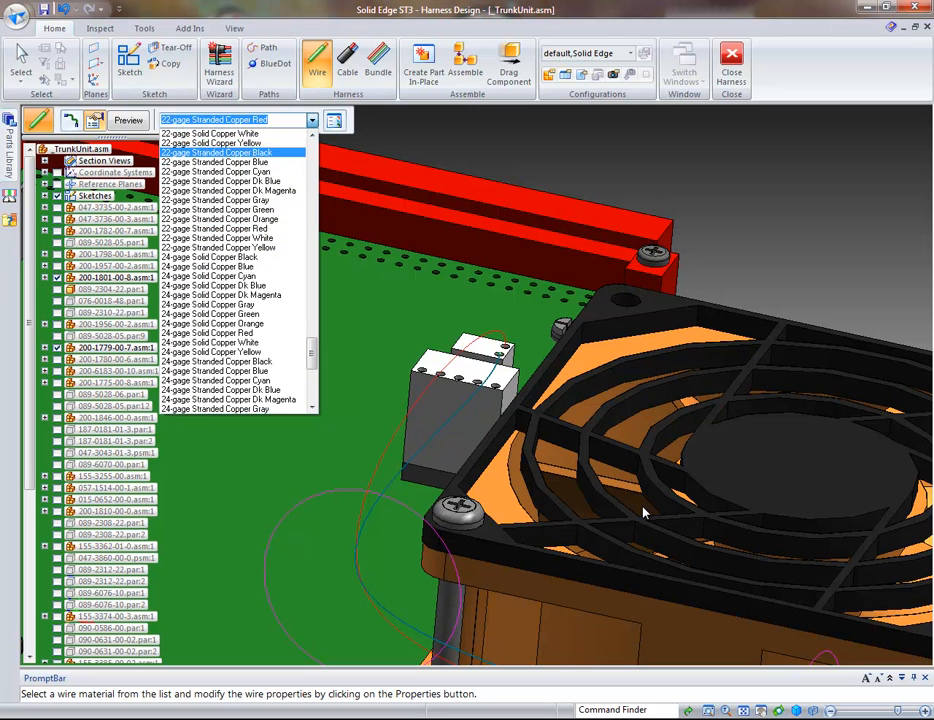
key(Return)
key(Return)
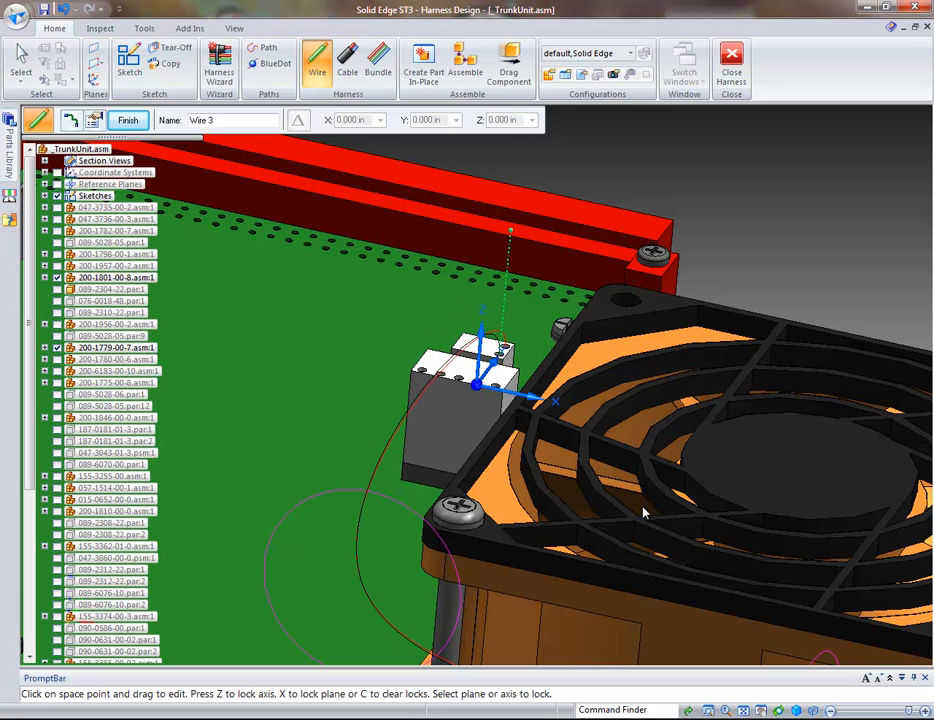
right_click(643, 512)
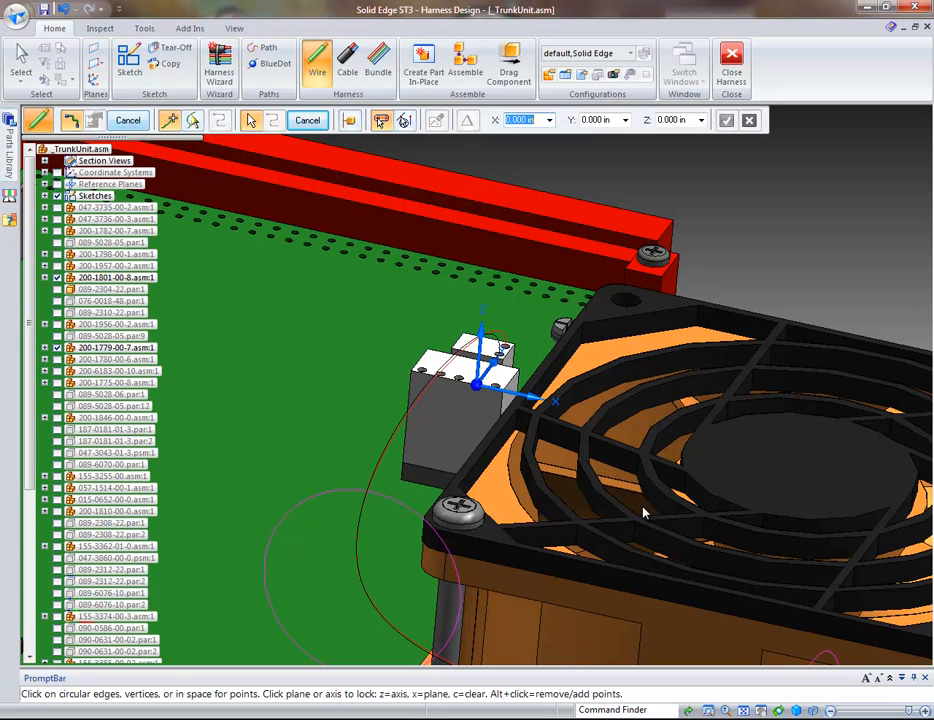
key(Escape)
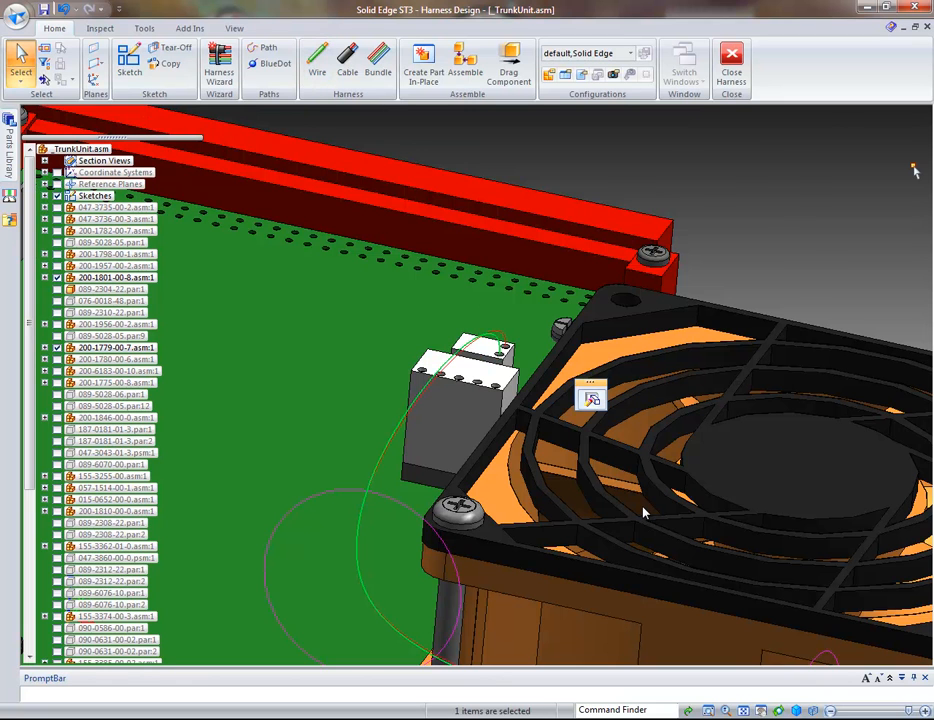
Step: Create physical conductors for the whole Harness collection
middle_click(643, 512)
middle_click(643, 512)
click(643, 512)
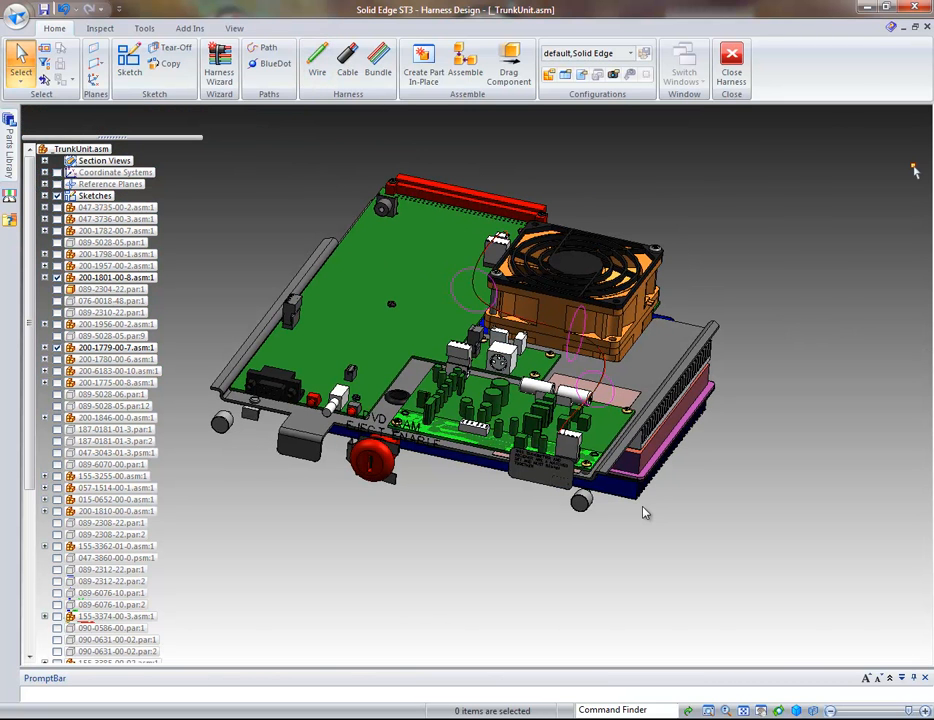
drag(29, 323, 29, 484)
click(93, 651)
right_click(93, 651)
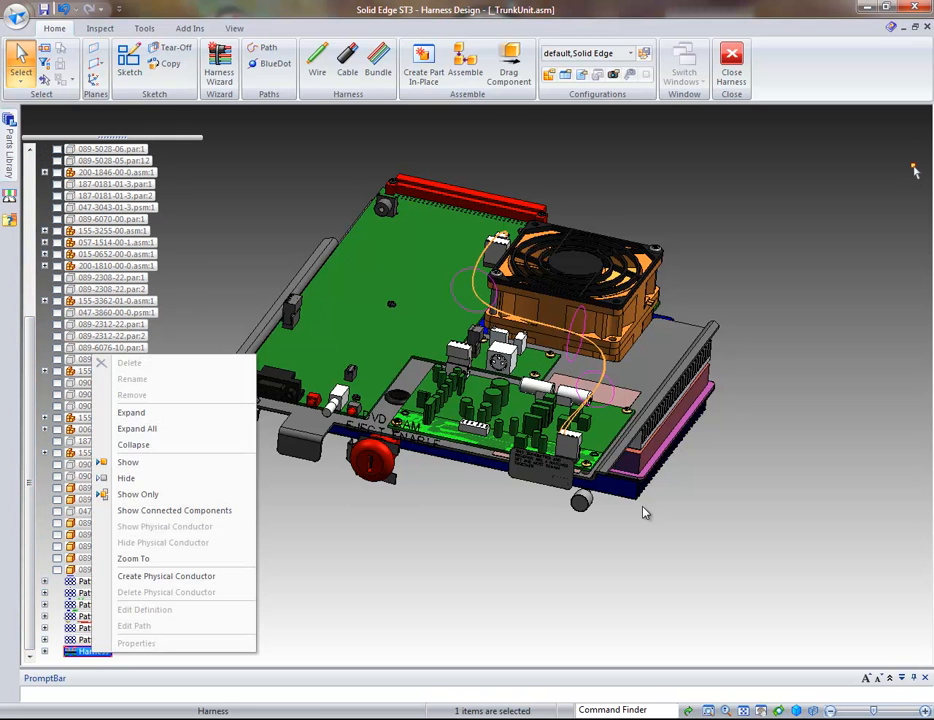
click(166, 576)
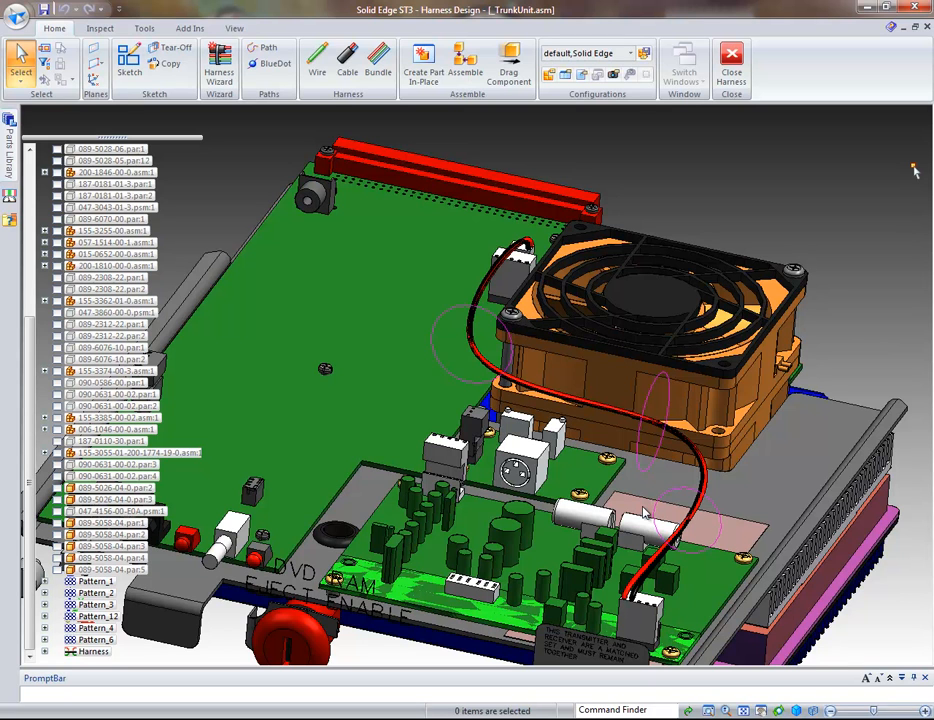
Step: Start a cable from the red and black wires running around the fan and accept the wire selection
click(348, 62)
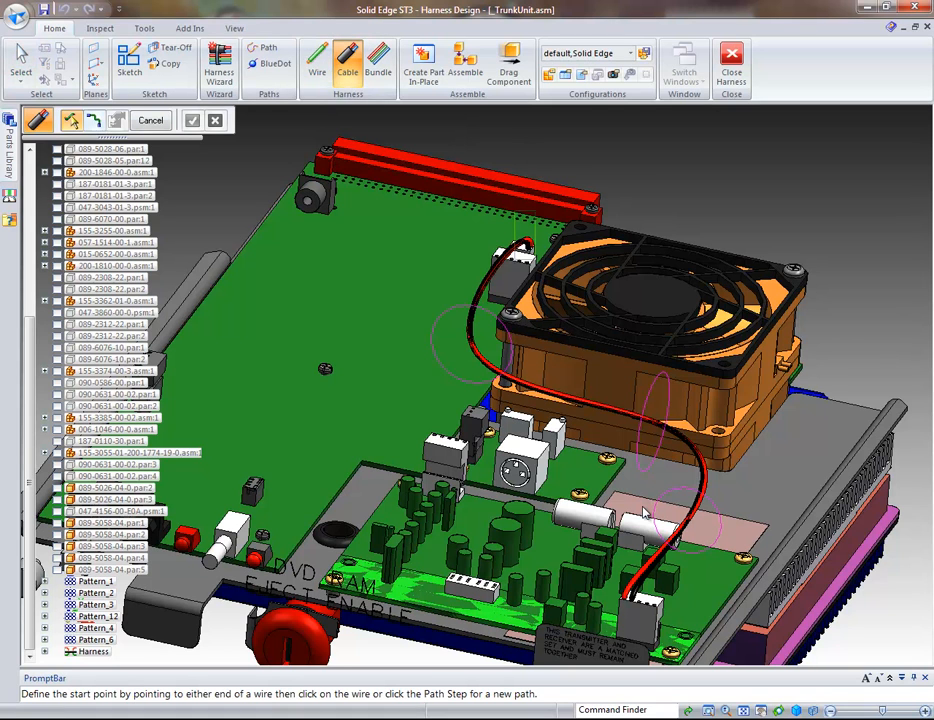
click(645, 513)
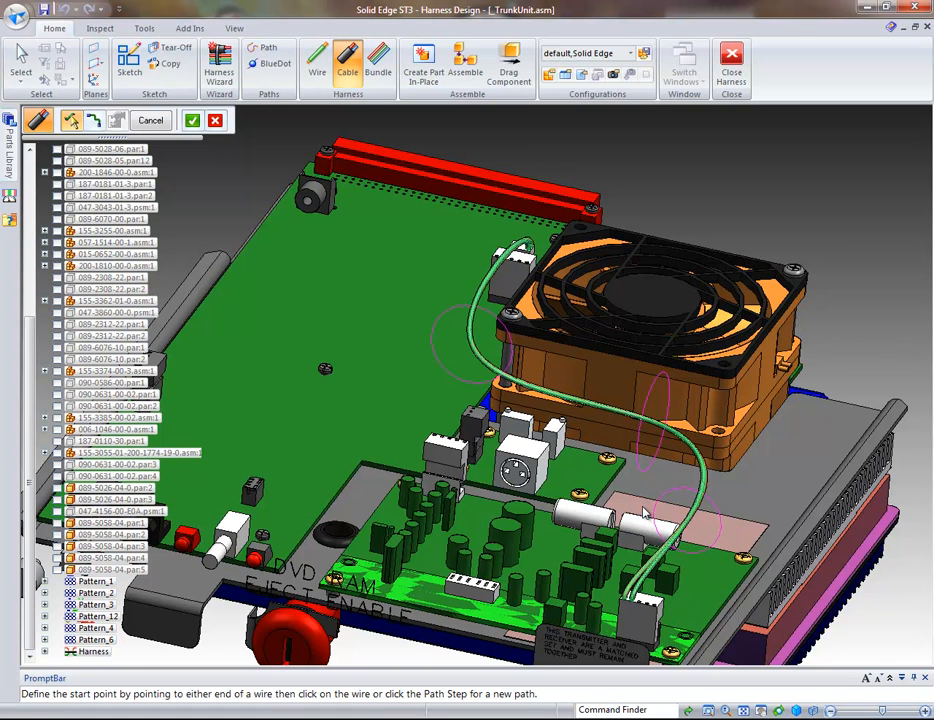
right_click(643, 507)
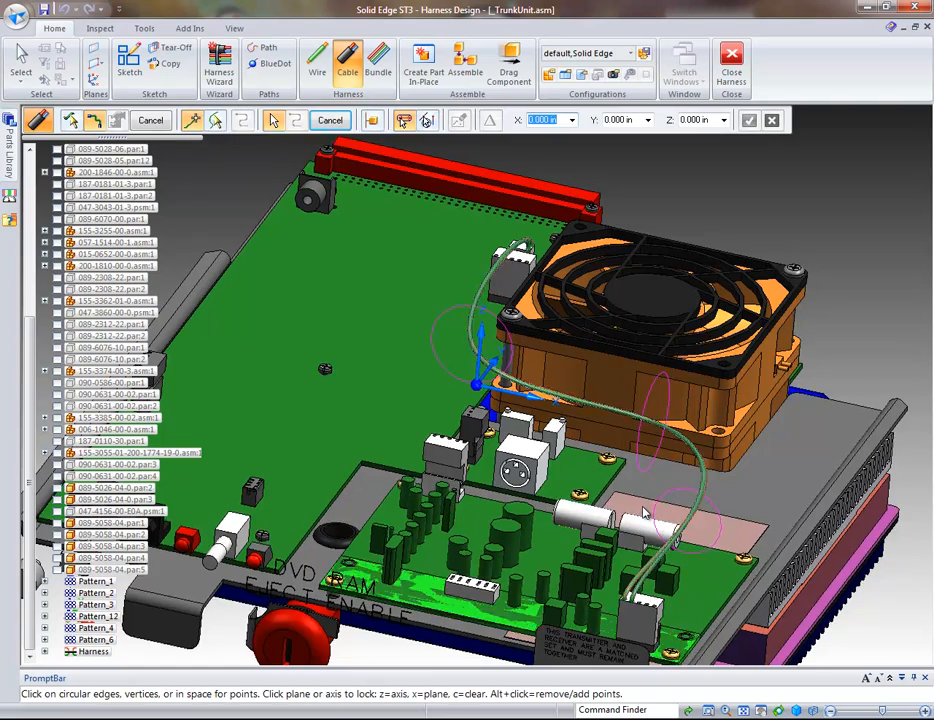
Step: Route the cable path through the centers of the three guide circles, from the fan corner to the front board, and accept it
key(ctrl+Down)
key(ctrl+Down)
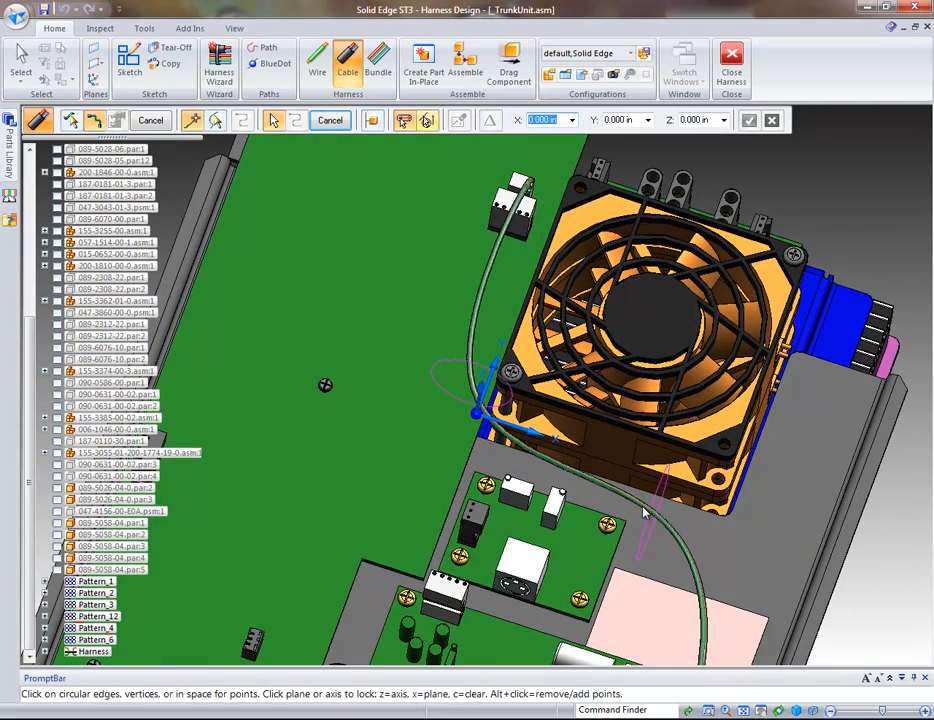
click(425, 120)
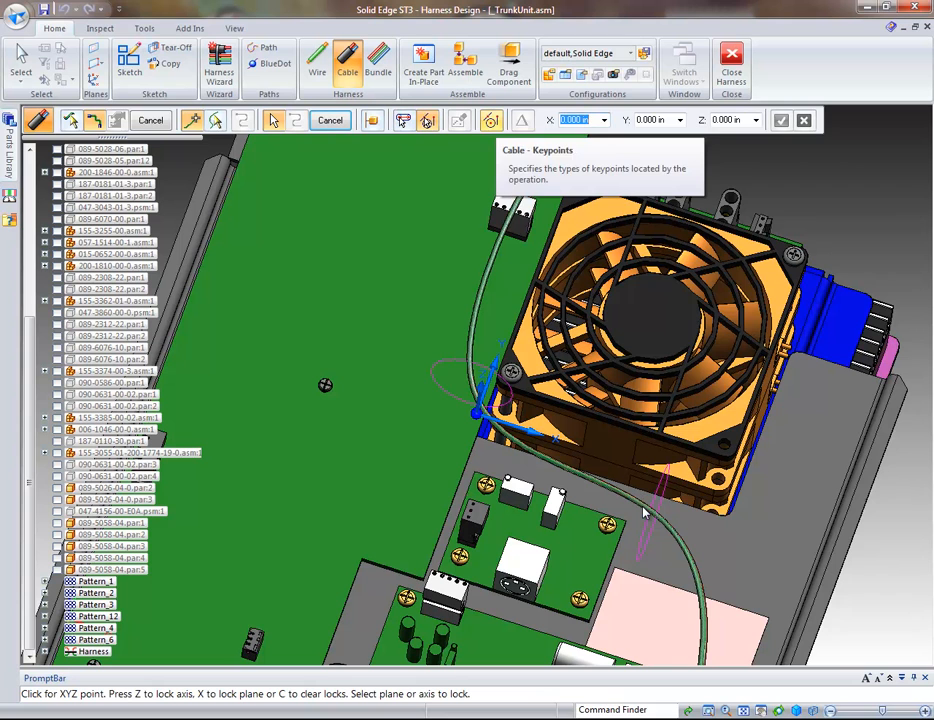
click(490, 120)
click(550, 231)
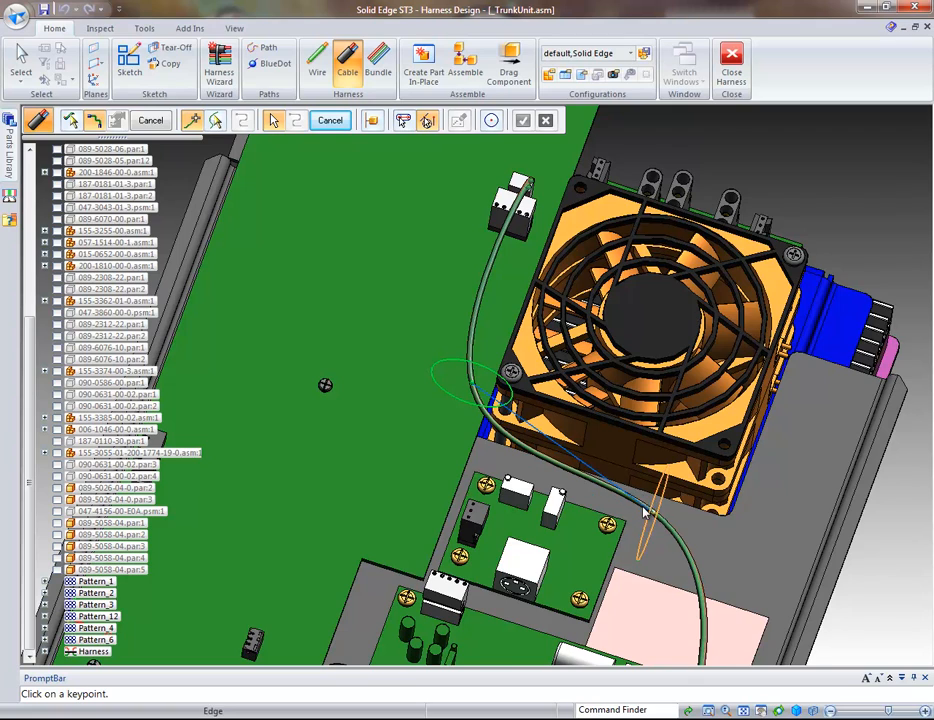
ctrl+scroll(642, 507, down, 10)
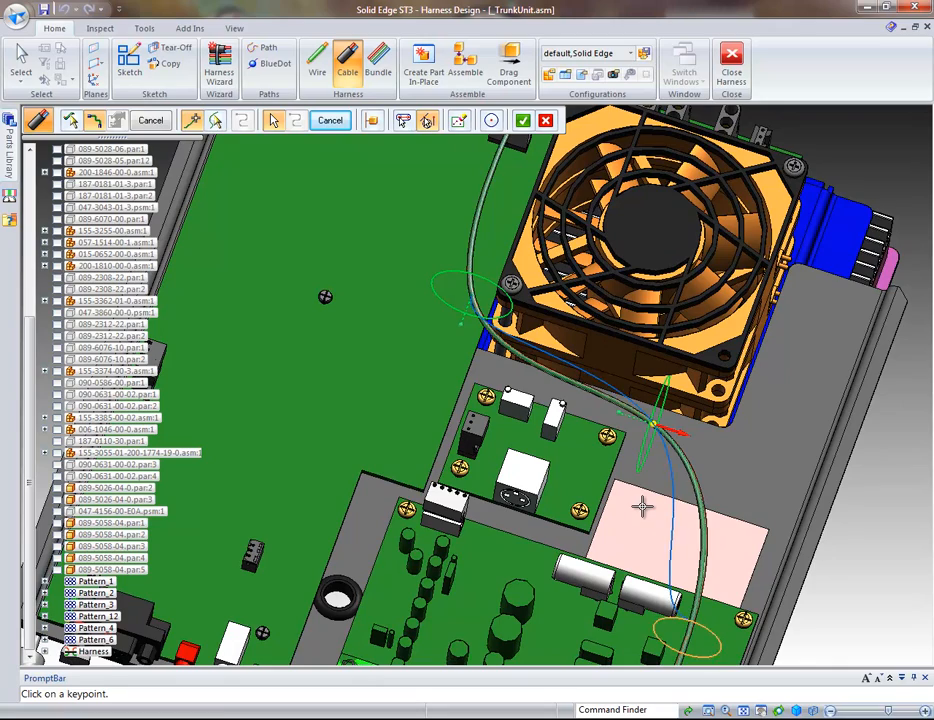
click(642, 507)
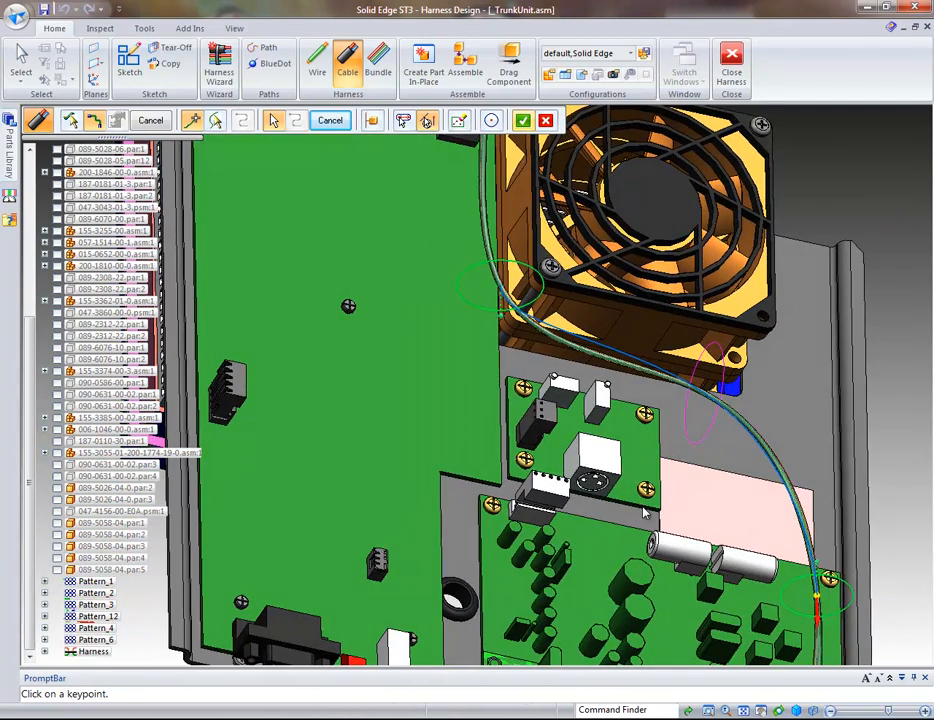
right_click(642, 507)
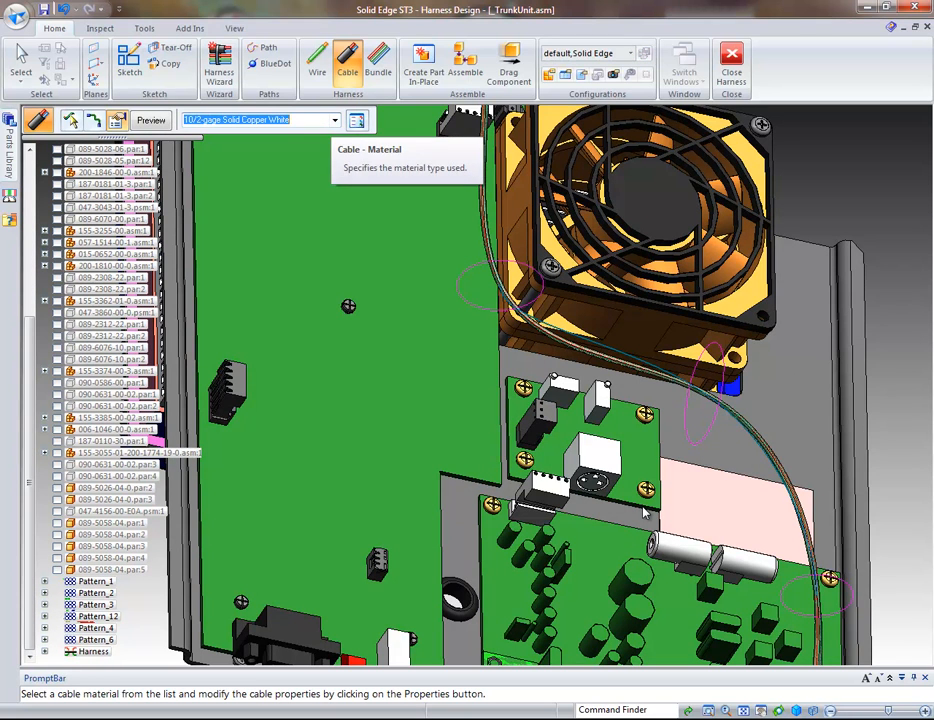
Step: Create the cable with the 10/2-gage Solid Copper White material, finish it, leave the cable command and clear the selection
click(153, 120)
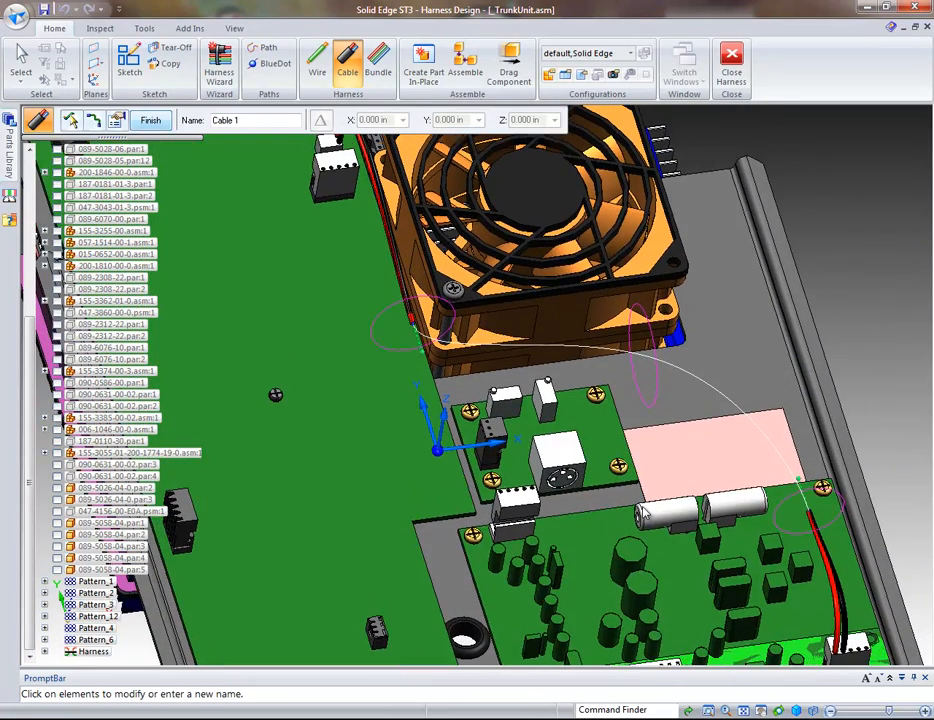
click(151, 120)
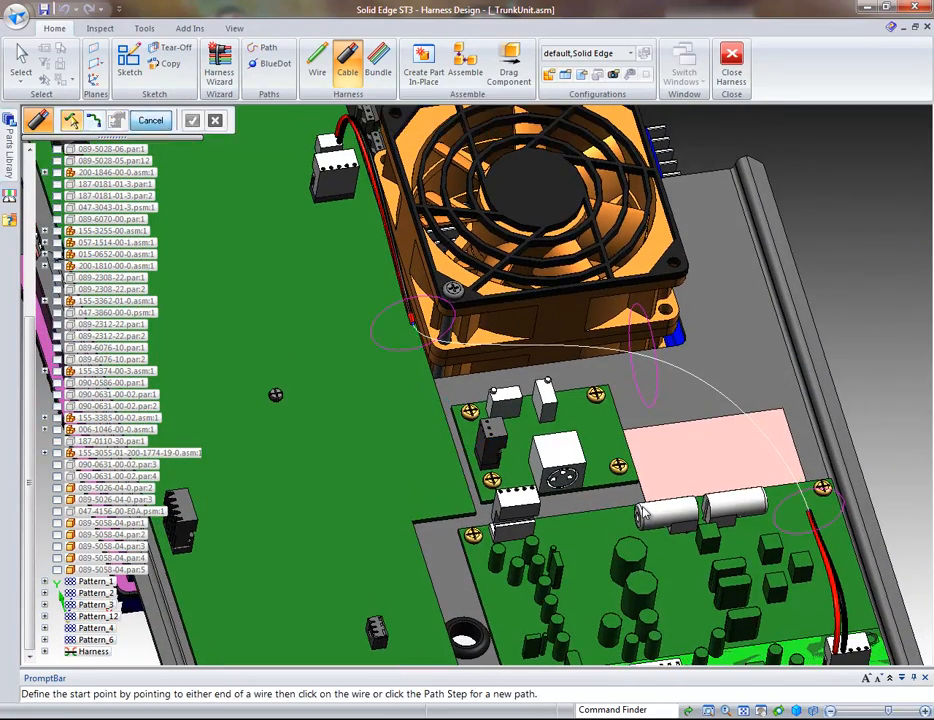
click(151, 120)
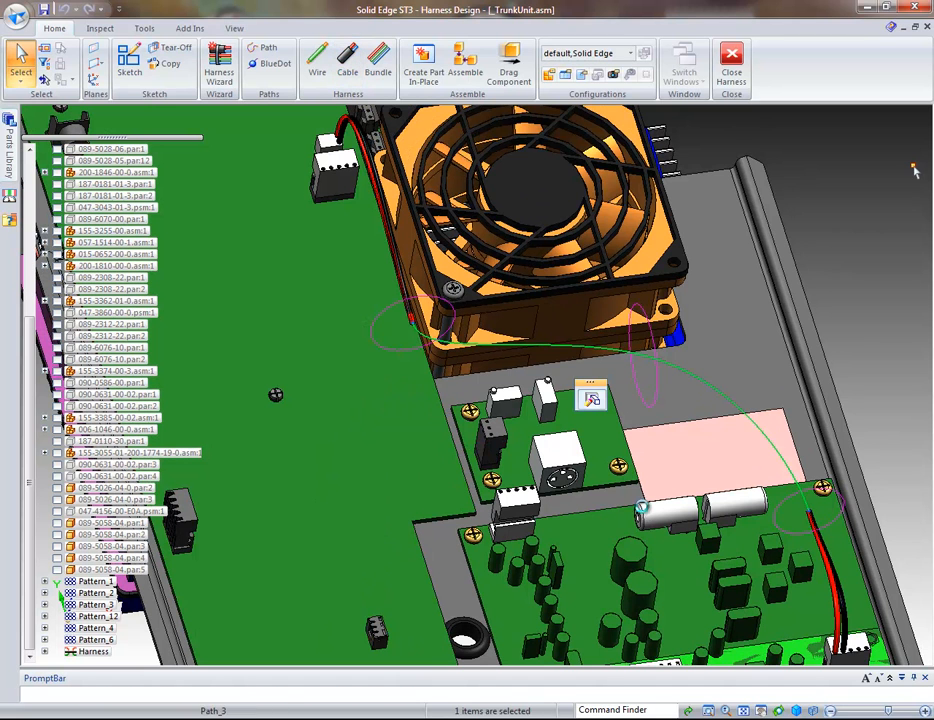
click(914, 168)
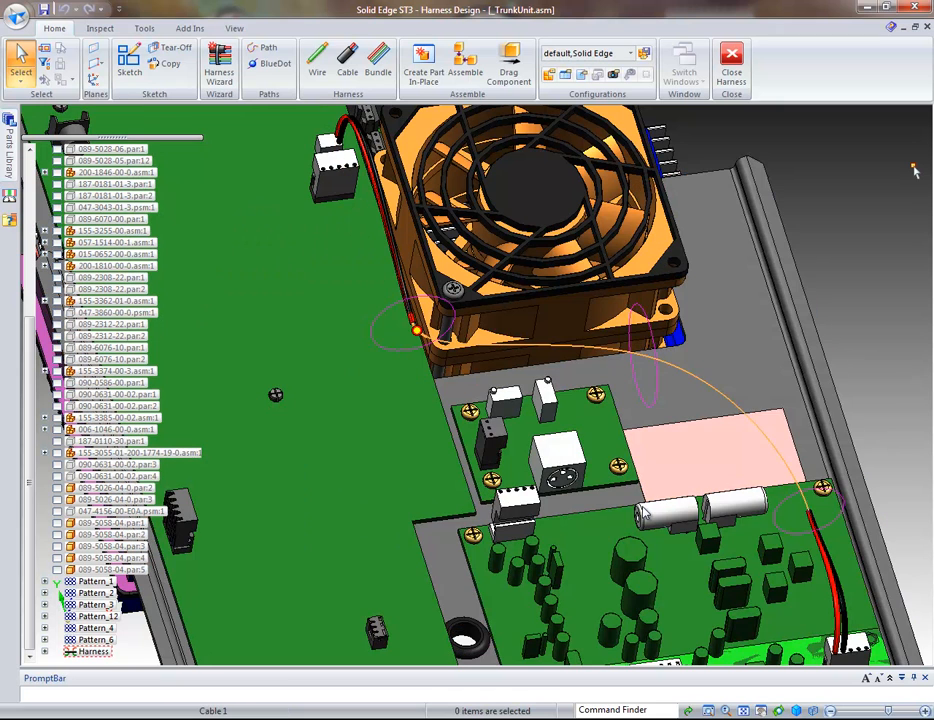
Step: Create a physical conductor for the new cable running between the guide circles
right_click(742, 411)
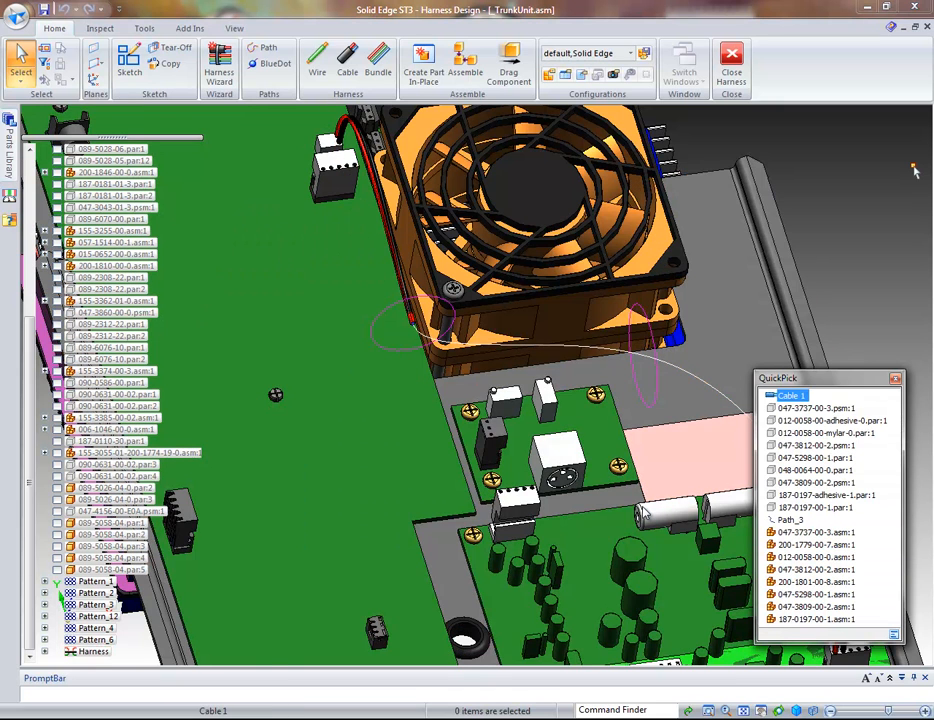
key(Escape)
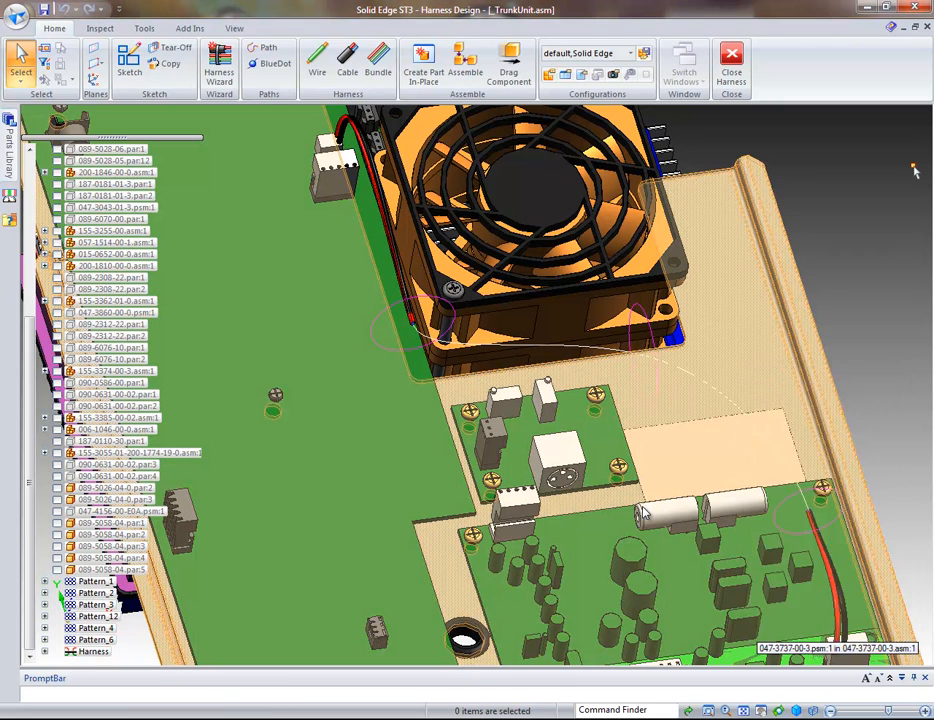
right_click(729, 398)
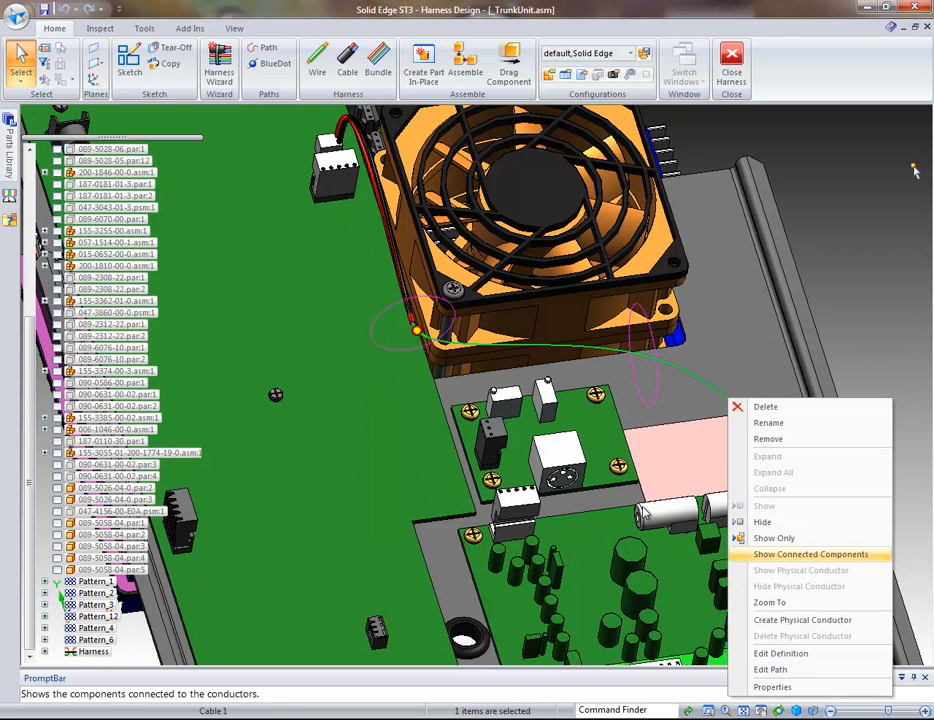
click(800, 620)
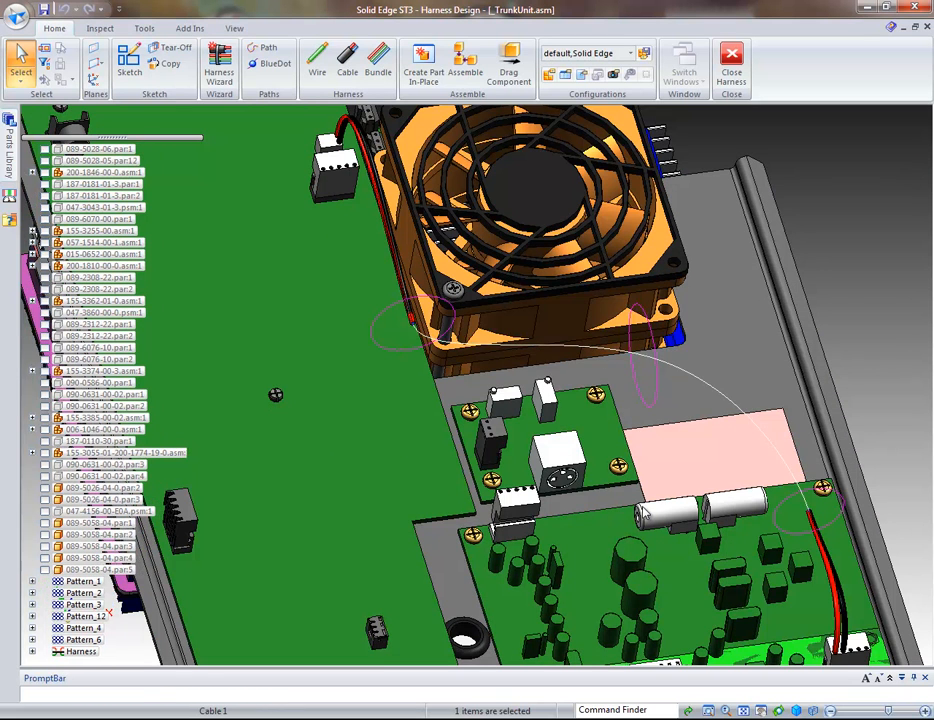